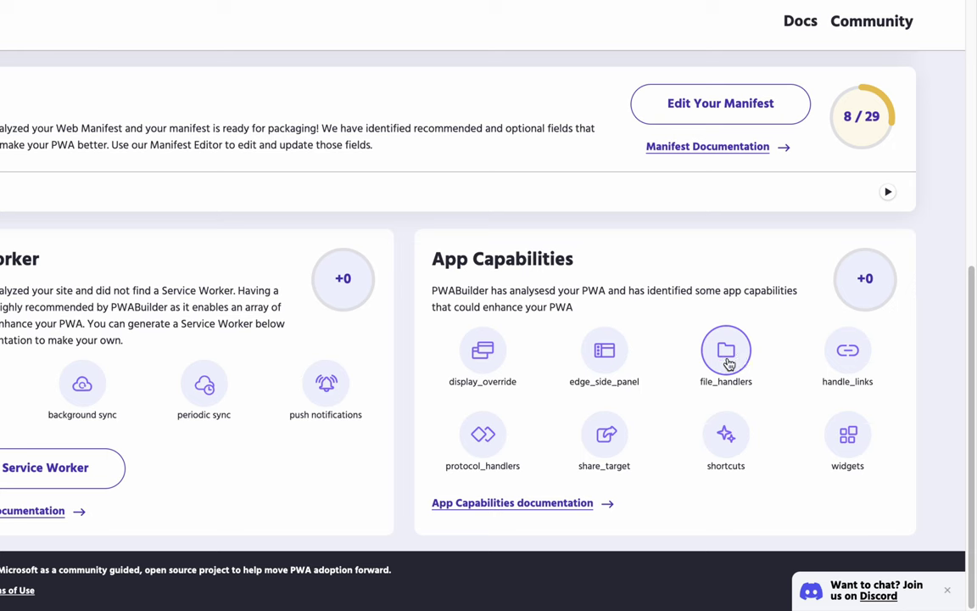
# Examine the suggested app capabilities on the PWA report card, such as file_handlers and widgets
pyautogui.click(604, 373)
pyautogui.click(747, 358)
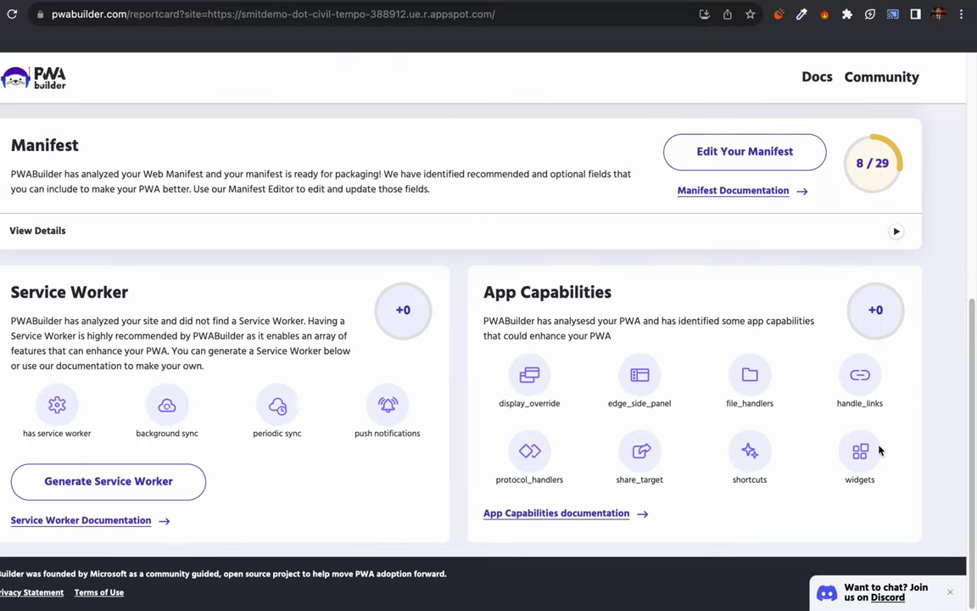
pyautogui.click(865, 435)
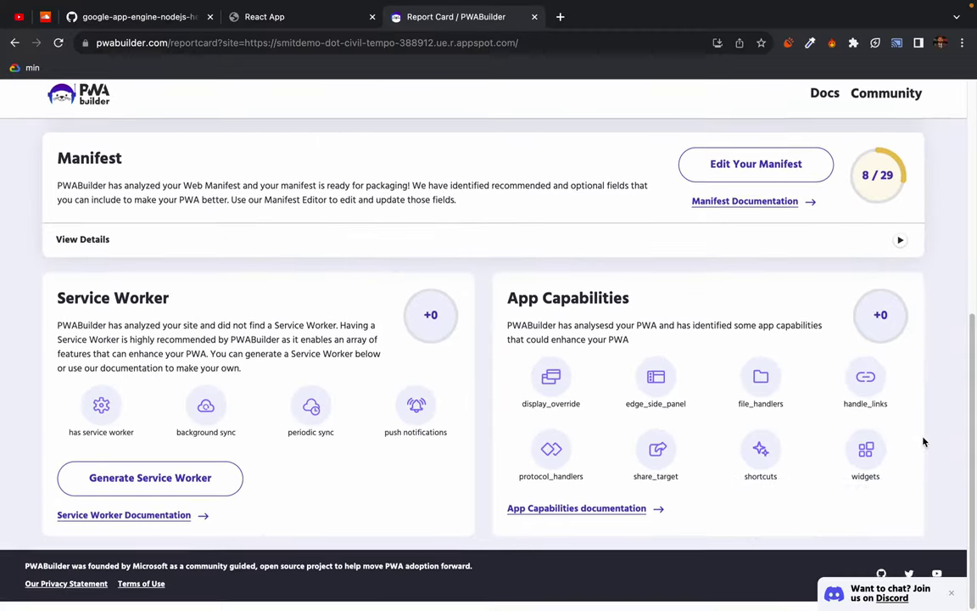
pyautogui.scroll(1, 923, 440)
pyautogui.scroll(3, 923, 441)
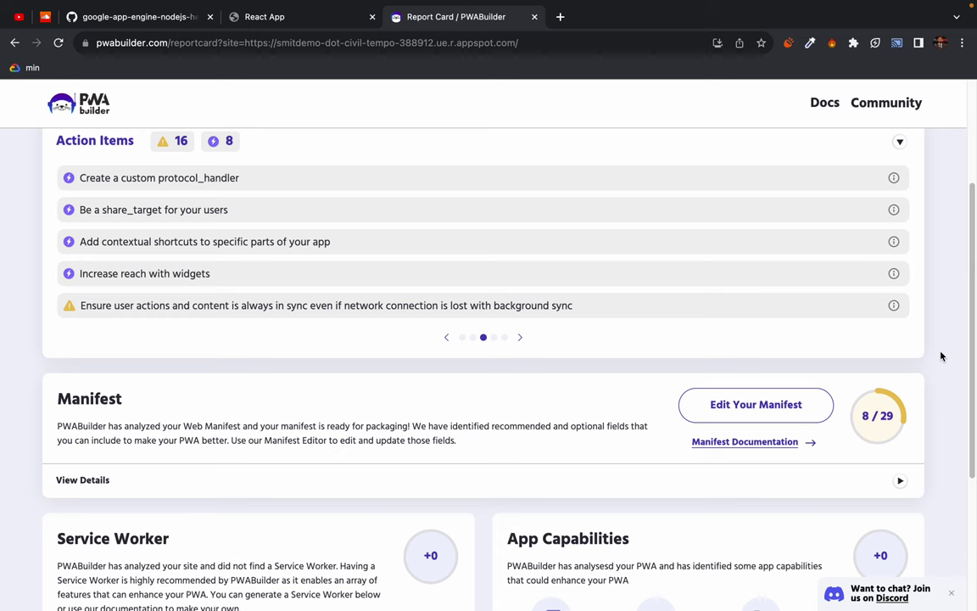
# Examine the manifest's detailed checks for required, recommended and optional fields
pyautogui.click(754, 414)
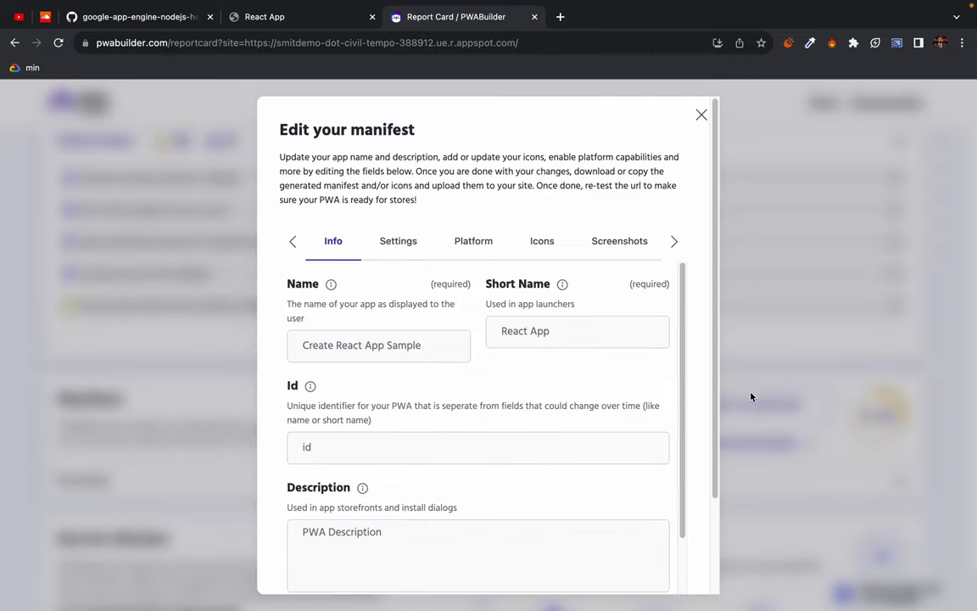
pyautogui.click(701, 114)
pyautogui.click(85, 485)
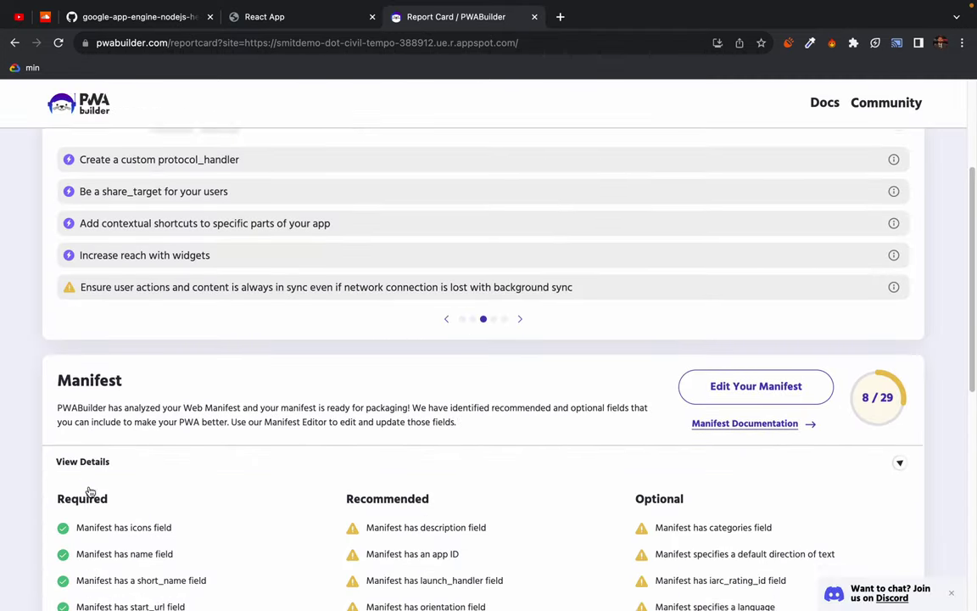
pyautogui.scroll(-3, 88, 491)
pyautogui.scroll(1, 83, 437)
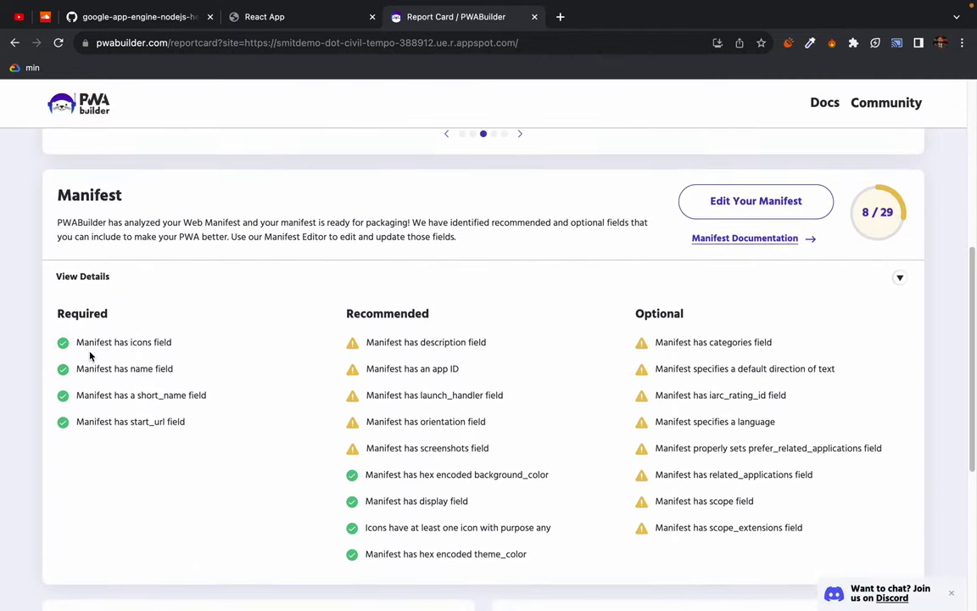
pyautogui.click(86, 283)
pyautogui.click(80, 280)
pyautogui.scroll(-1, 386, 434)
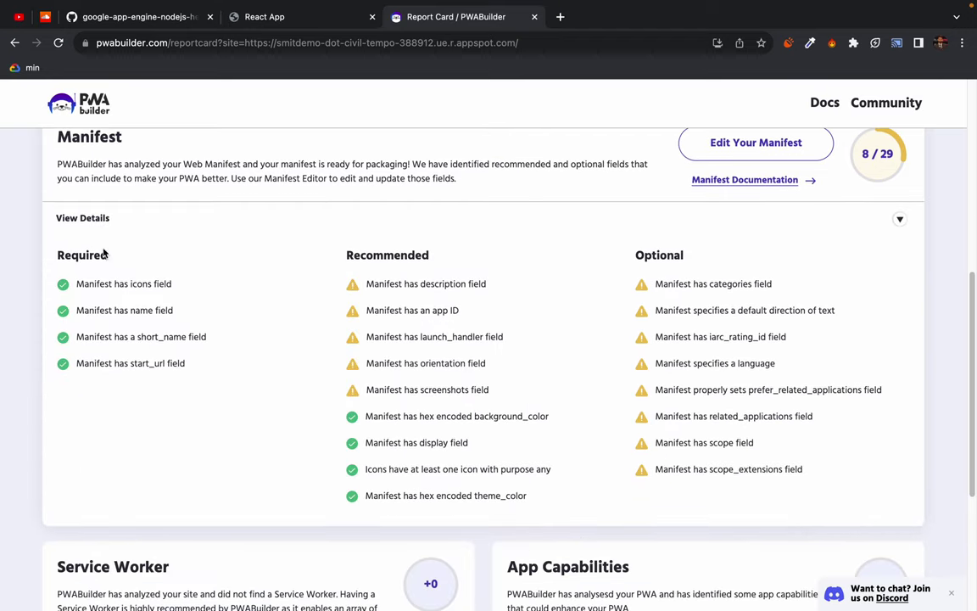
pyautogui.click(54, 219)
pyautogui.scroll(2, 816, 280)
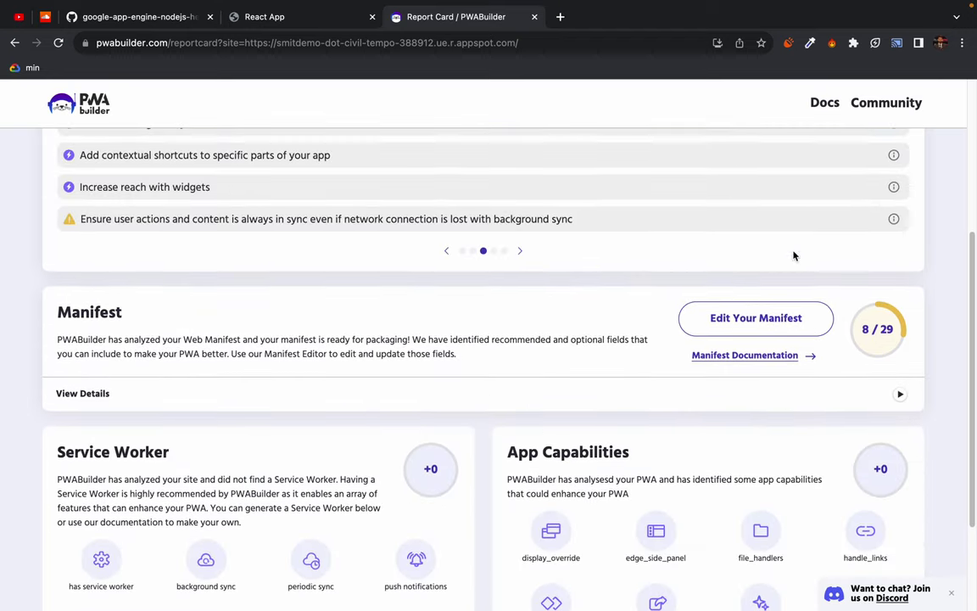
# Open the web manifest for editing at its general app information
pyautogui.click(754, 322)
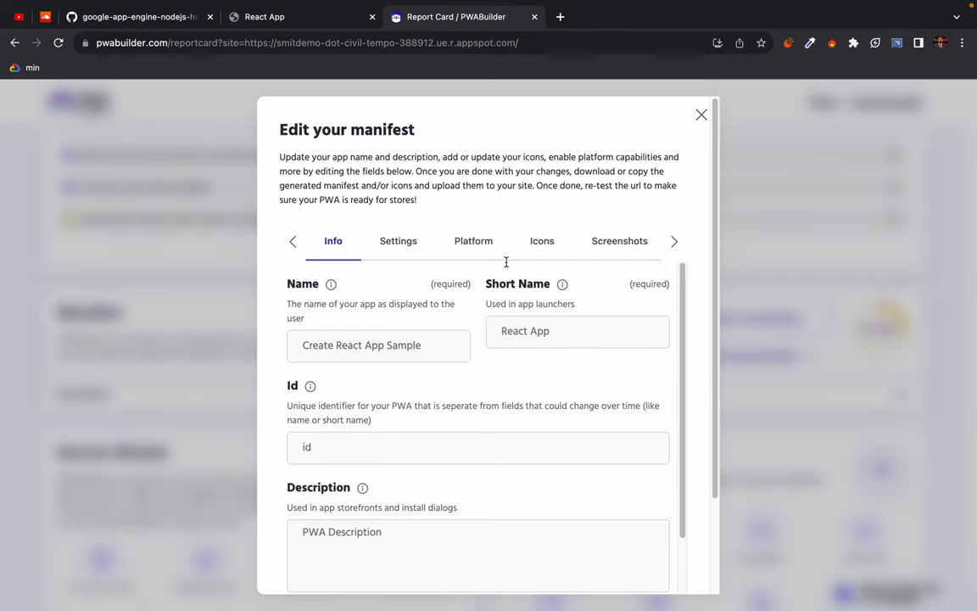
pyautogui.scroll(-3, 419, 181)
pyautogui.scroll(3, 419, 182)
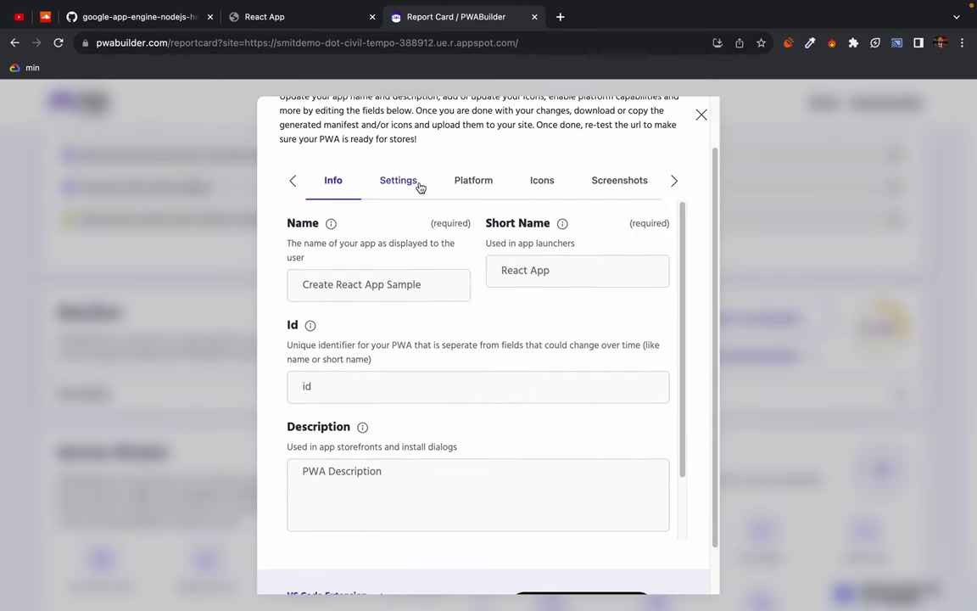
pyautogui.press('super+minus')
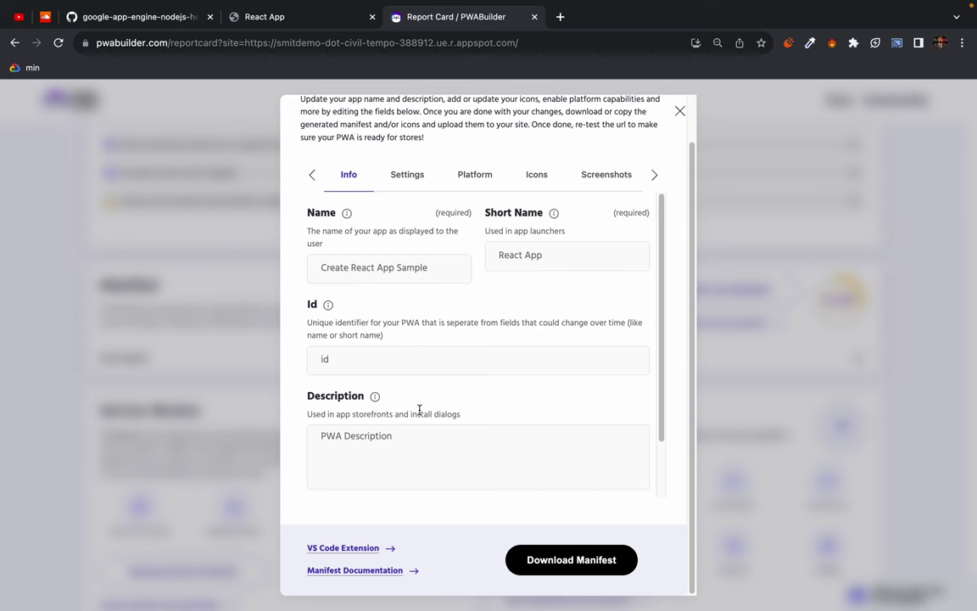
pyautogui.scroll(2, 486, 247)
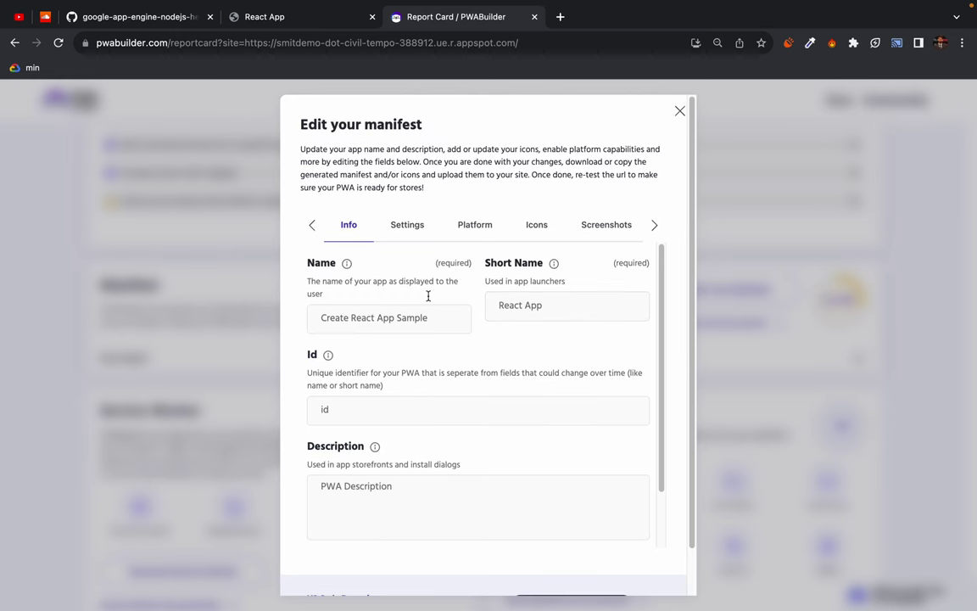
# Set the manifest's short name to "Social Posting"
pyautogui.click(380, 318)
pyautogui.tripleClick(382, 319)
pyautogui.tripleClick(519, 304)
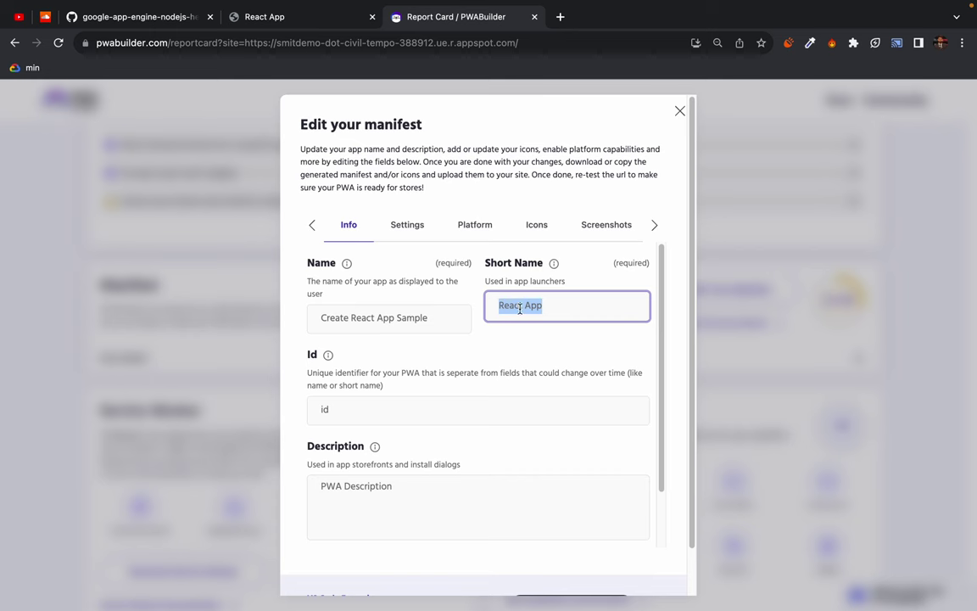
pyautogui.tripleClick(414, 318)
pyautogui.moveTo(507, 311); pyautogui.dragTo(514, 307)
pyautogui.tripleClick(513, 306)
pyautogui.press('BackSpace')
pyautogui.write('Sic')
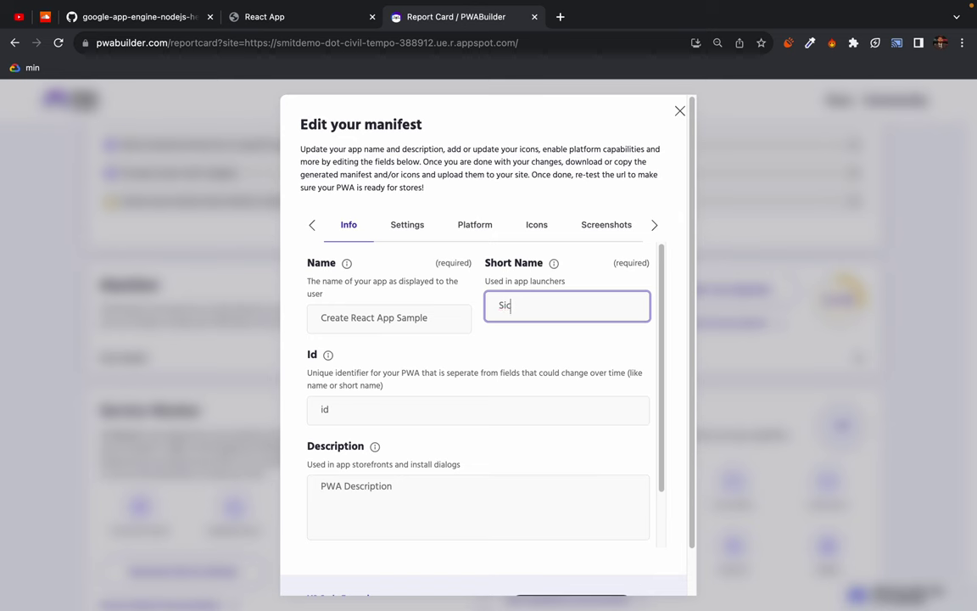
pyautogui.write('ialcial Posting')
# Set the manifest's app name to "SMIT Social Posting Demo App"
pyautogui.click(413, 318)
pyautogui.press('super+a')
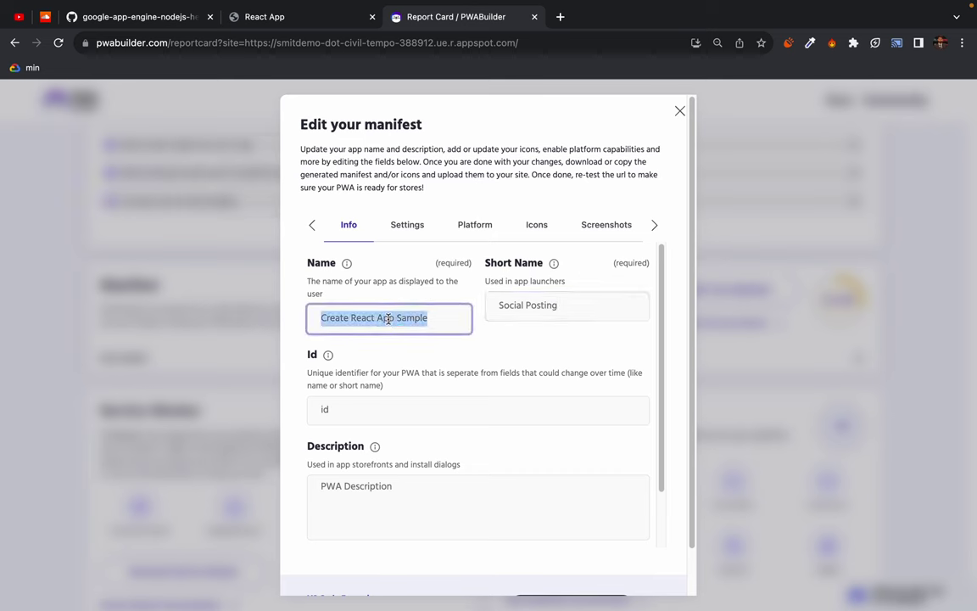
pyautogui.press('BackSpace')
pyautogui.write('SMIT')
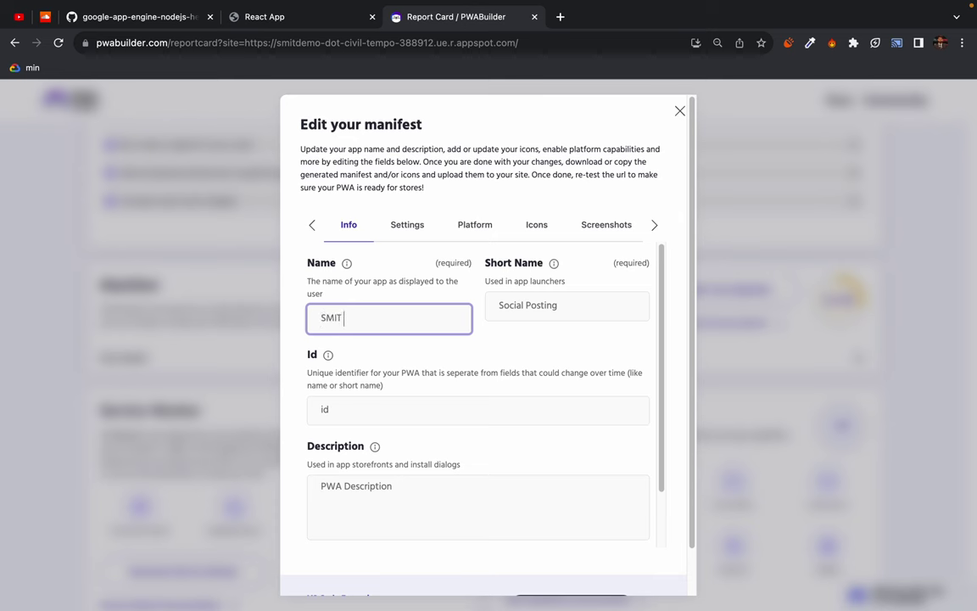
pyautogui.write(' Social Posting Demo')
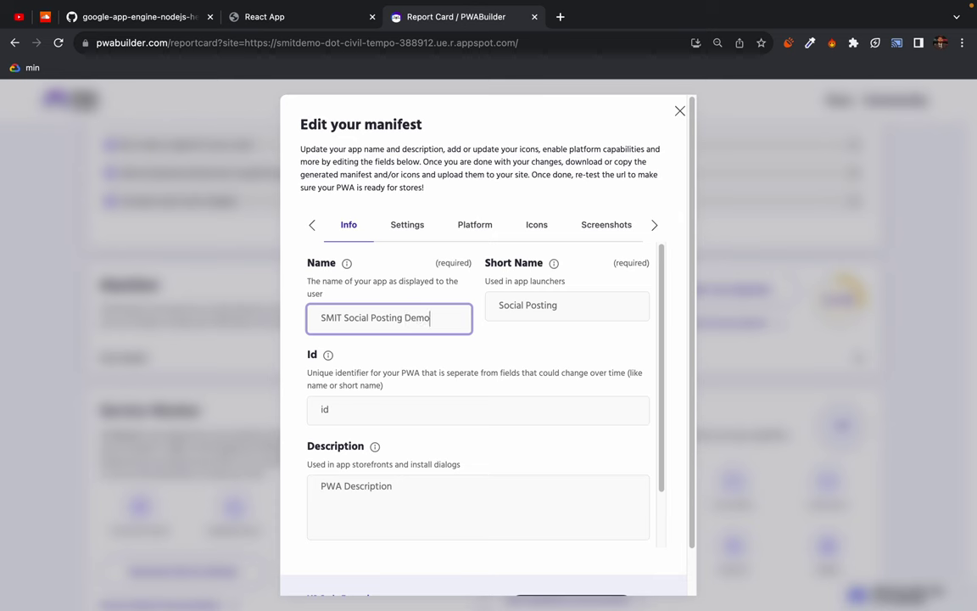
pyautogui.write(' app')
pyautogui.click(434, 318)
pyautogui.press('BackSpace')
pyautogui.write('App')
# Enter "com.sysborg.social_posting" as the app's unique Id in the manifest
pyautogui.scroll(-2, 383, 364)
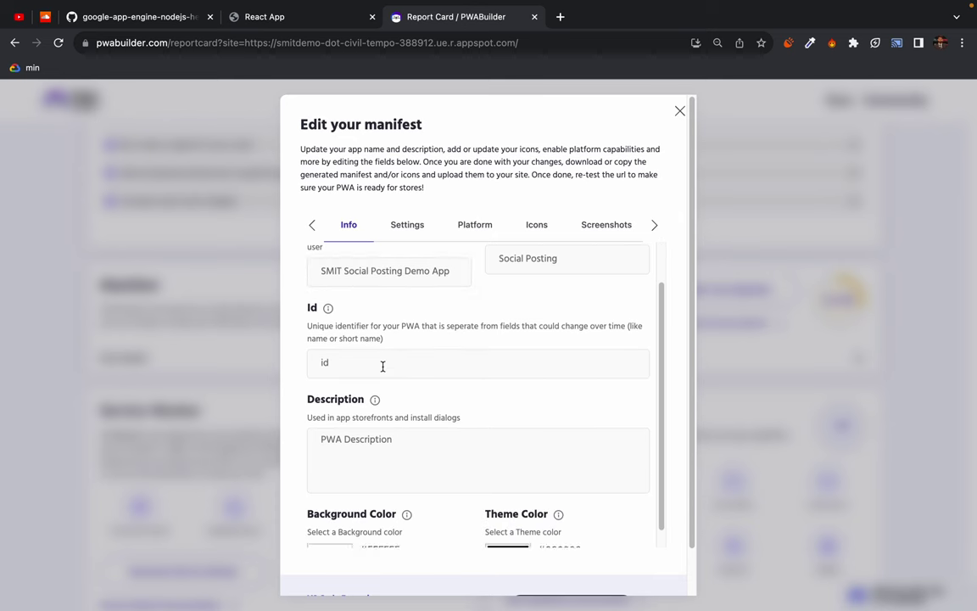
pyautogui.click(359, 354)
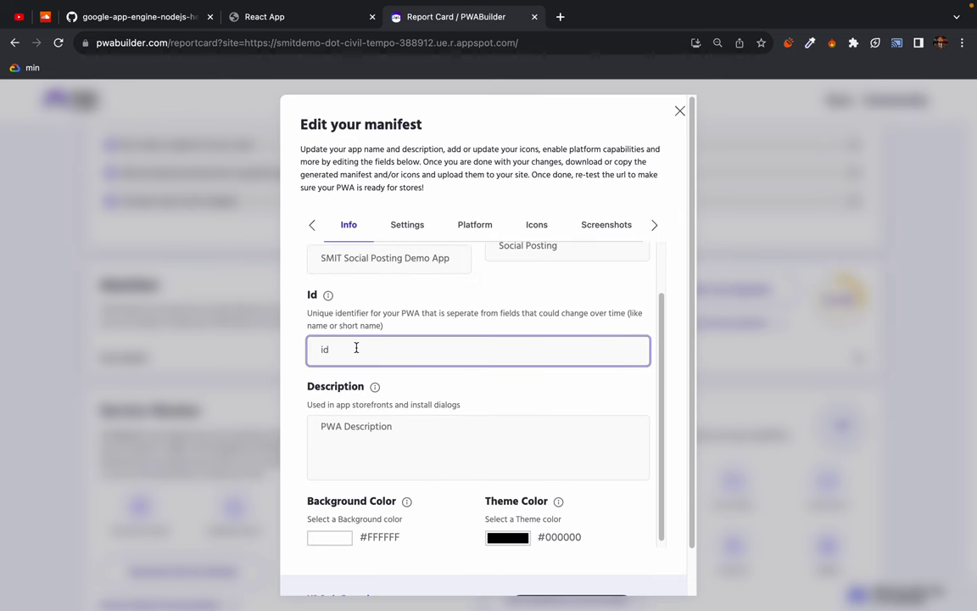
pyautogui.write('id')
pyautogui.write('com')
pyautogui.write('.sysborg')
pyautogui.write('.')
pyautogui.write('social')
pyautogui.write('_poo')
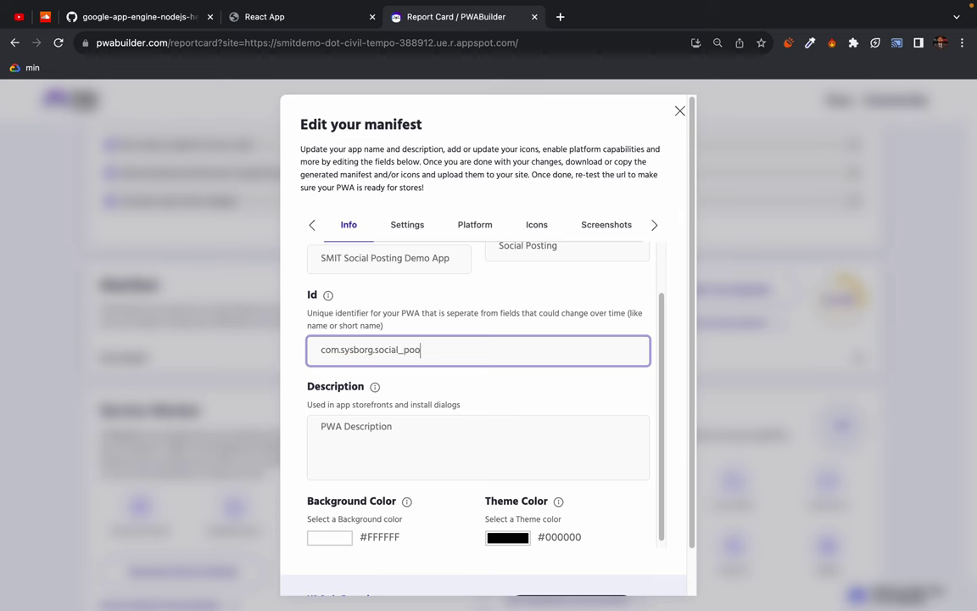
pyautogui.write('sting')
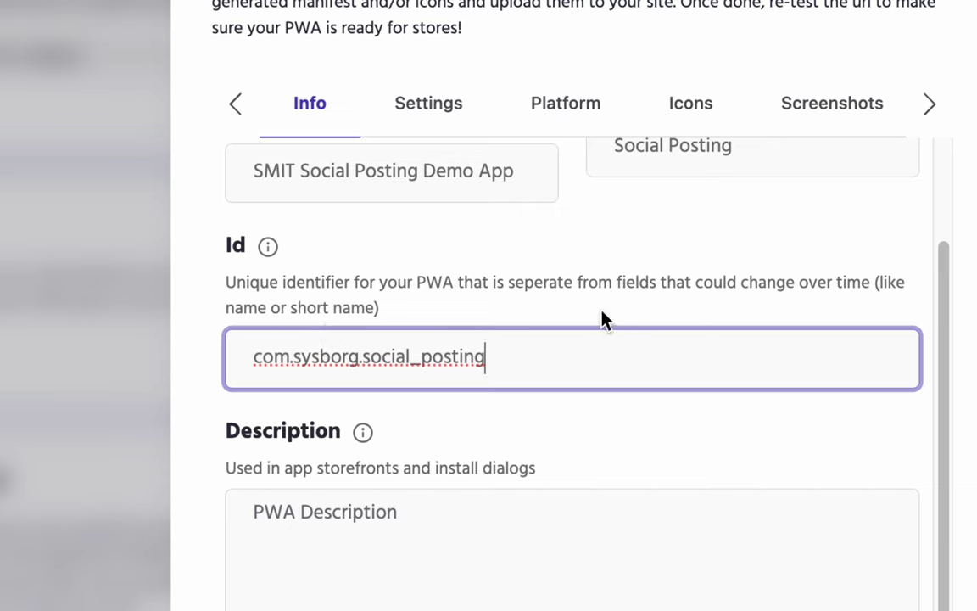
# Review the app Id and its explanation as the PWA's unique identifier
pyautogui.scroll(-1, 587, 408)
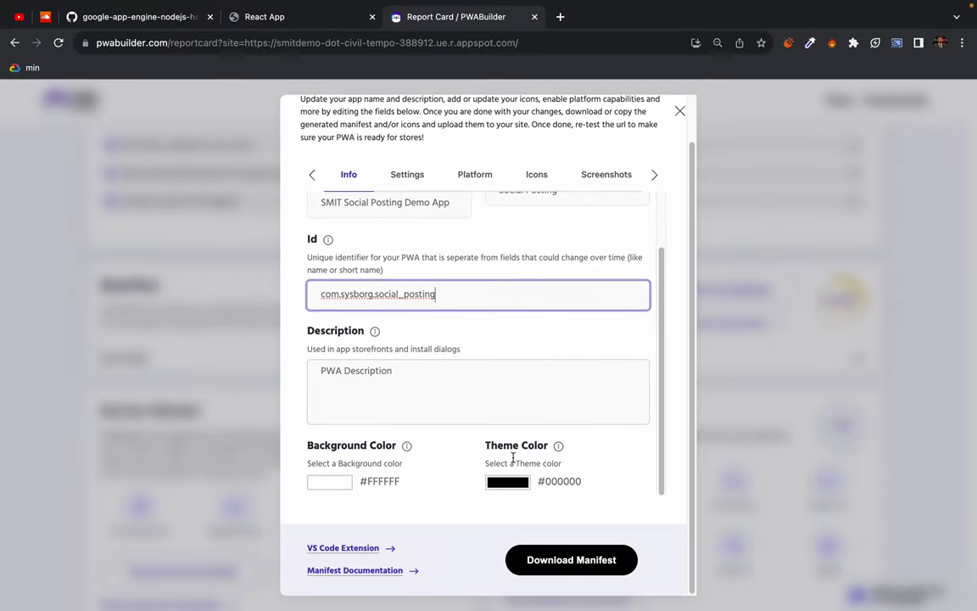
pyautogui.click(400, 375)
pyautogui.doubleClick(400, 296)
pyautogui.click(414, 294)
pyautogui.tripleClick(415, 293)
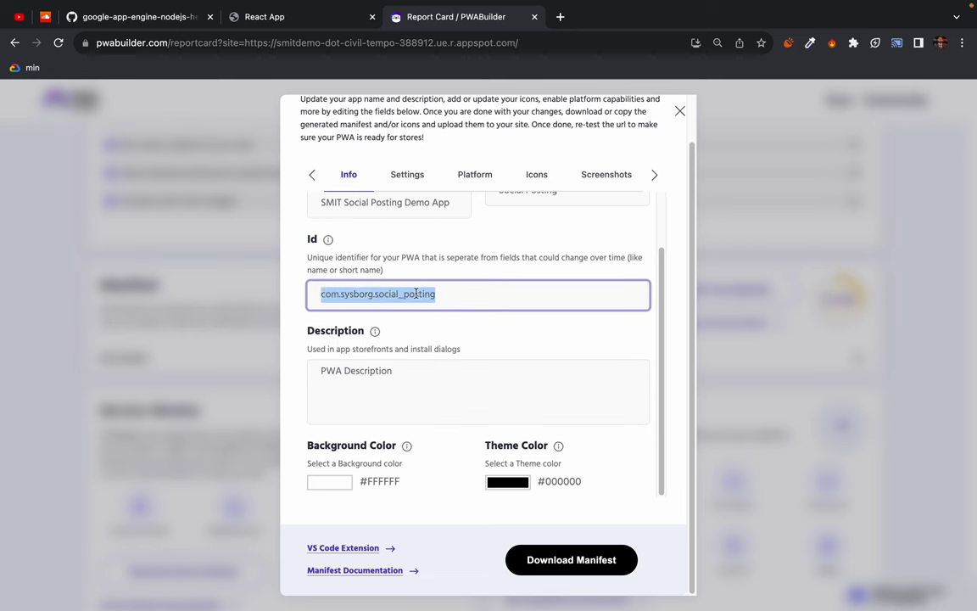
pyautogui.click(433, 292)
pyautogui.tripleClick(412, 291)
pyautogui.tripleClick(414, 292)
pyautogui.tripleClick(421, 293)
pyautogui.doubleClick(417, 294)
pyautogui.tripleClick(412, 294)
pyautogui.click(339, 259)
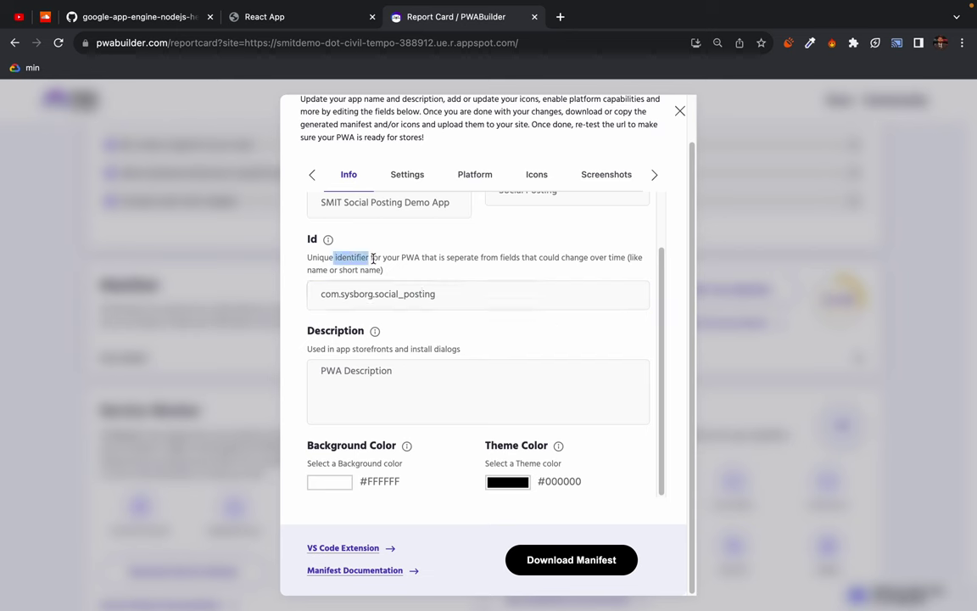
pyautogui.tripleClick(349, 291)
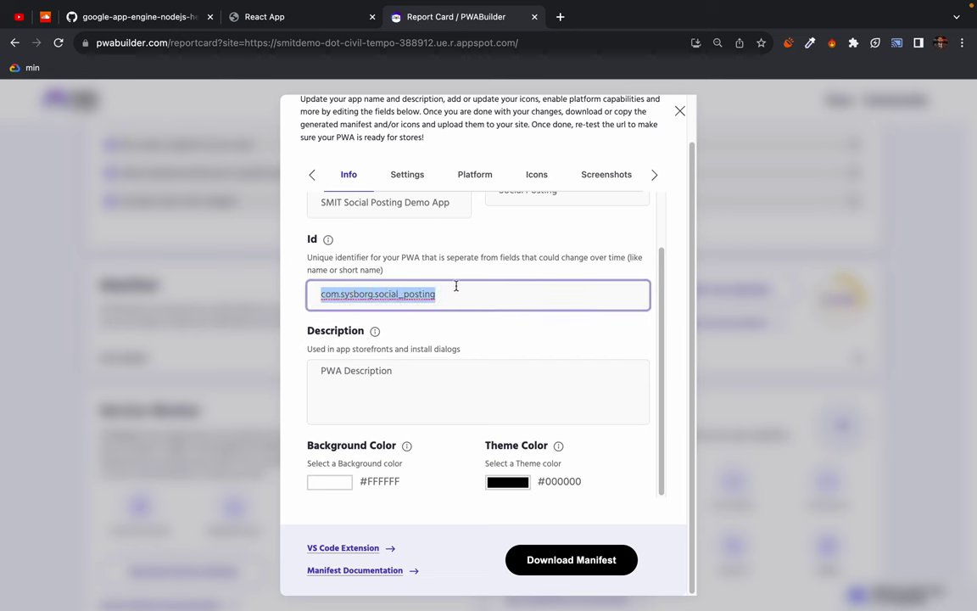
pyautogui.click(412, 291)
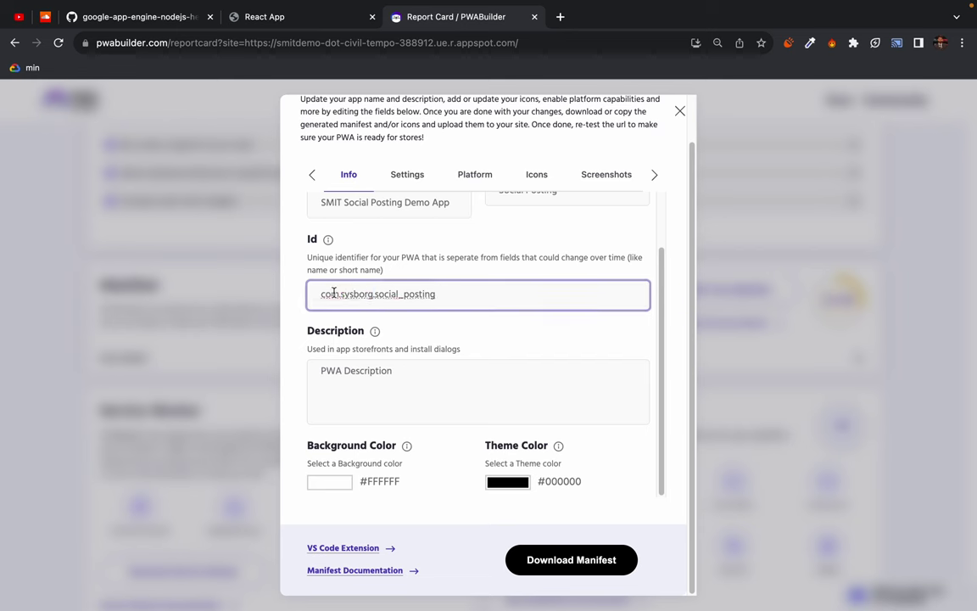
pyautogui.click(509, 293)
pyautogui.click(384, 378)
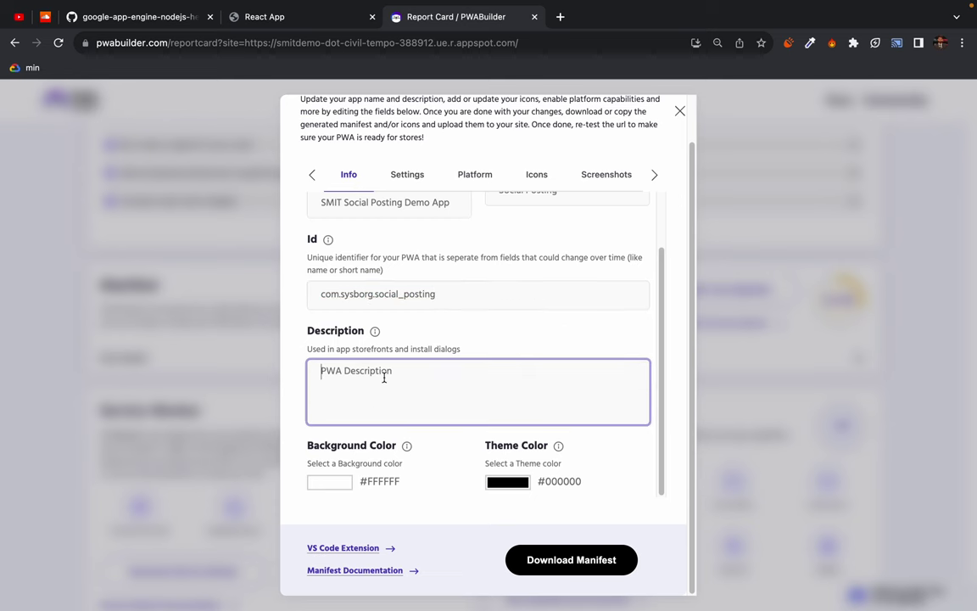
pyautogui.click(499, 293)
pyautogui.tripleClick(407, 293)
pyautogui.click(402, 293)
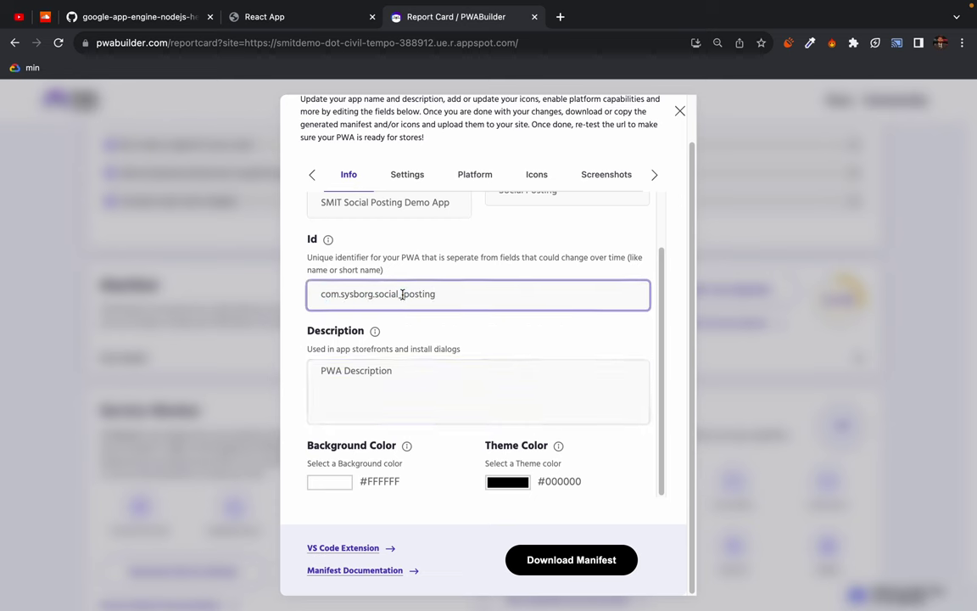
# Enter the description "A social media network for students that can be used to share stories and photos" and open the background color picker
pyautogui.click(380, 375)
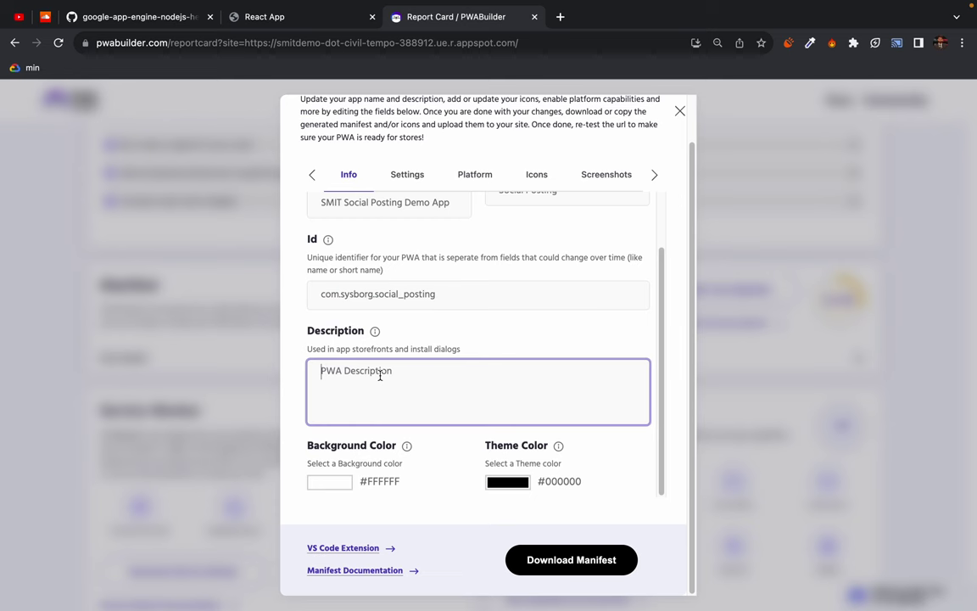
pyautogui.write('A social nmedia network for stu')
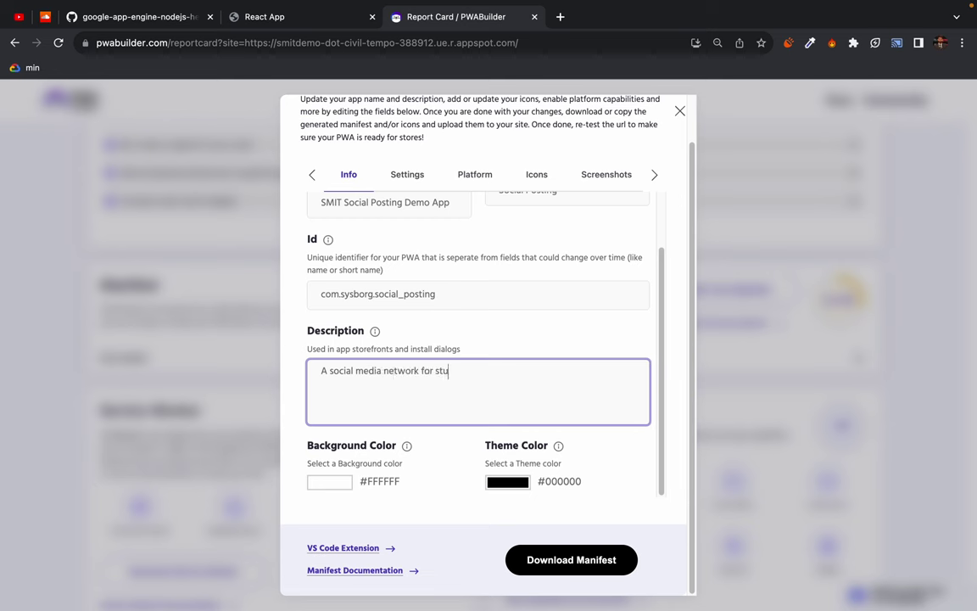
pyautogui.write('dents to')
pyautogui.press('BackSpace')
pyautogui.press('BackSpace')
pyautogui.write('tghe')
pyautogui.press('BackSpace')
pyautogui.press('BackSpace')
pyautogui.press('BackSpace')
pyautogui.write('hat can be used to shar')
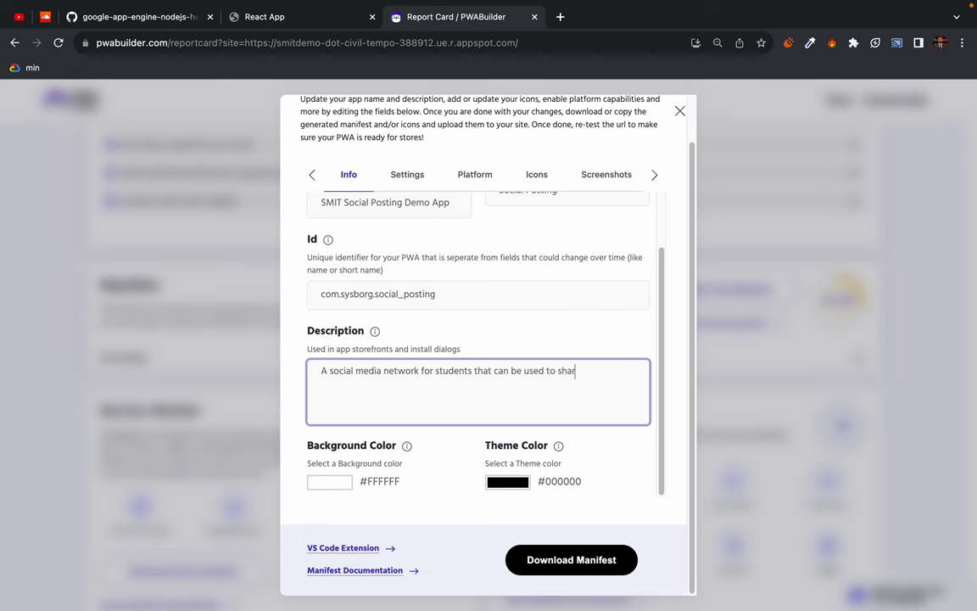
pyautogui.write('e stories and photos')
pyautogui.click(338, 485)
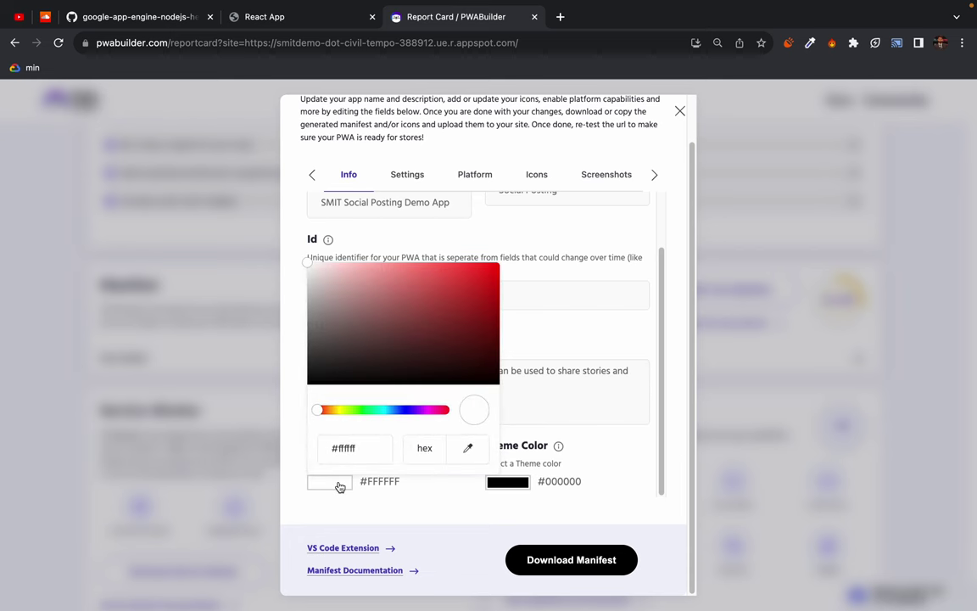
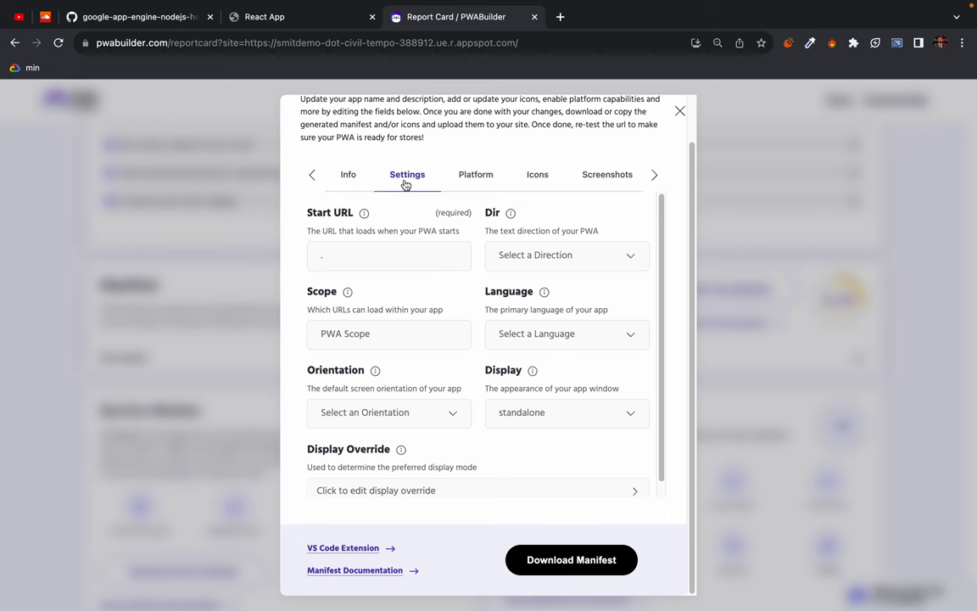
# Review the manifest's Settings fields, including scope and language, and read the description of the Start URL
pyautogui.click(369, 254)
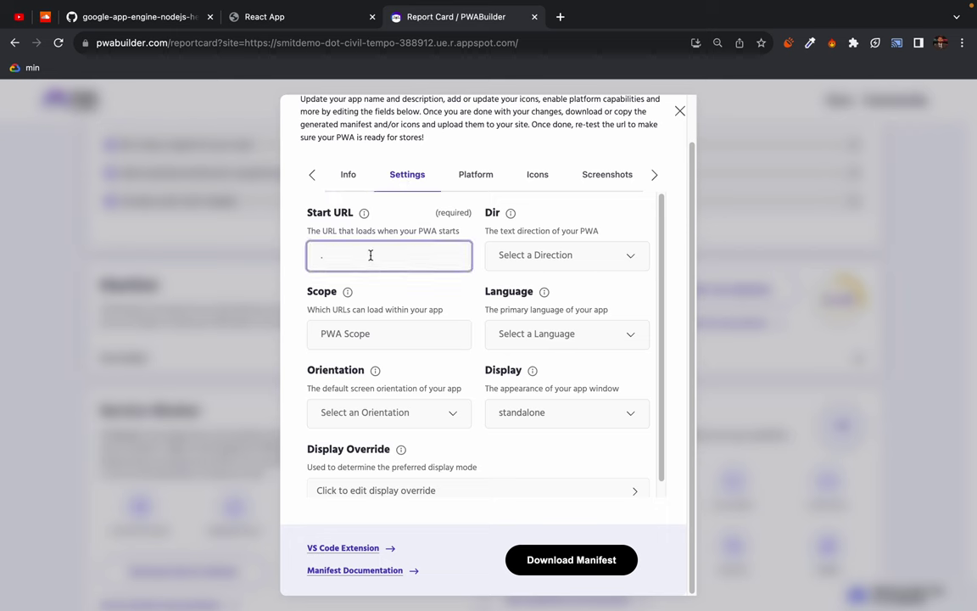
pyautogui.click(371, 332)
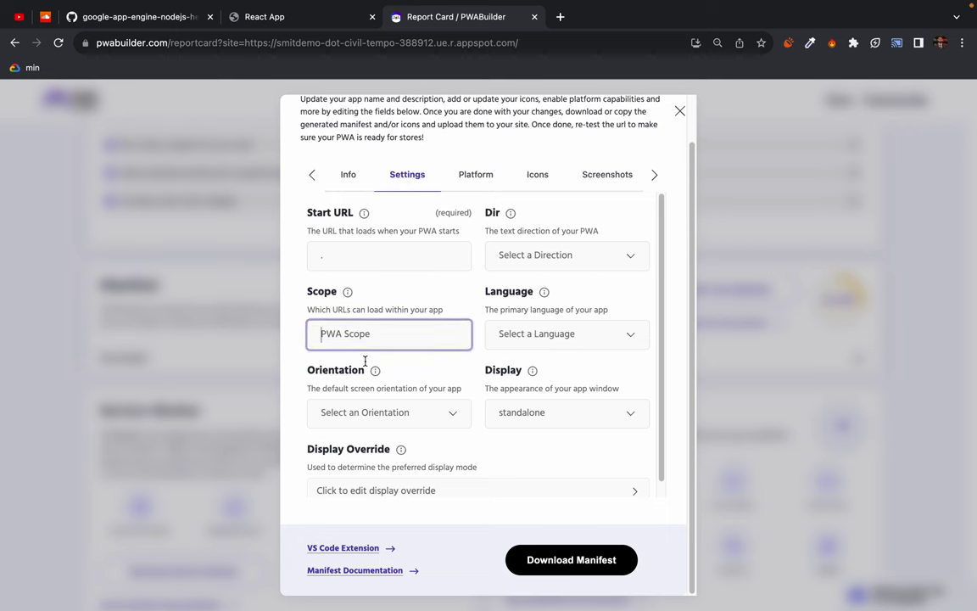
pyautogui.click(548, 333)
pyautogui.click(548, 334)
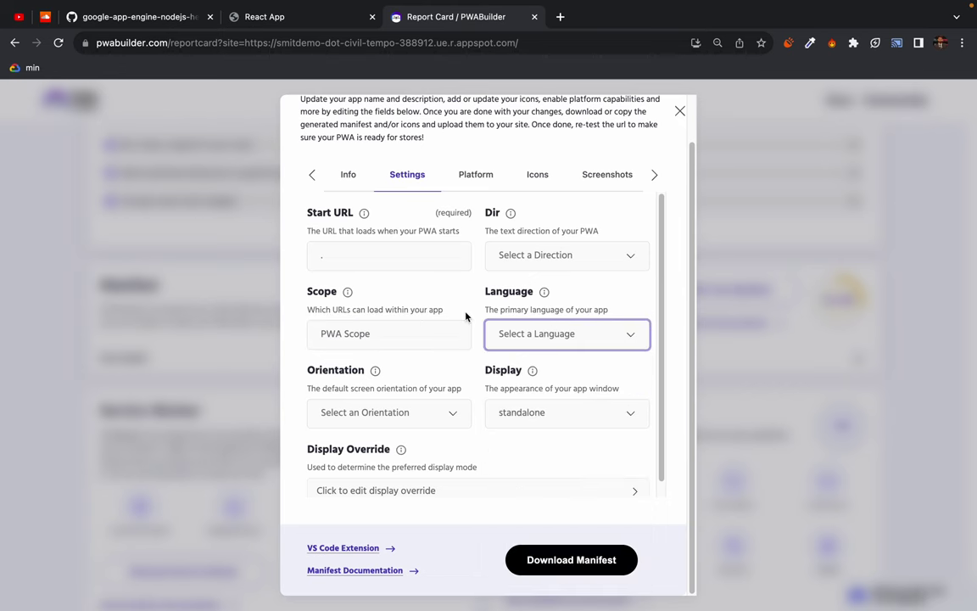
pyautogui.scroll(2, 465, 316)
pyautogui.scroll(-2, 466, 317)
pyautogui.scroll(-1, 457, 424)
pyautogui.moveTo(479, 5)
pyautogui.moveTo(309, 231); pyautogui.dragTo(367, 231)
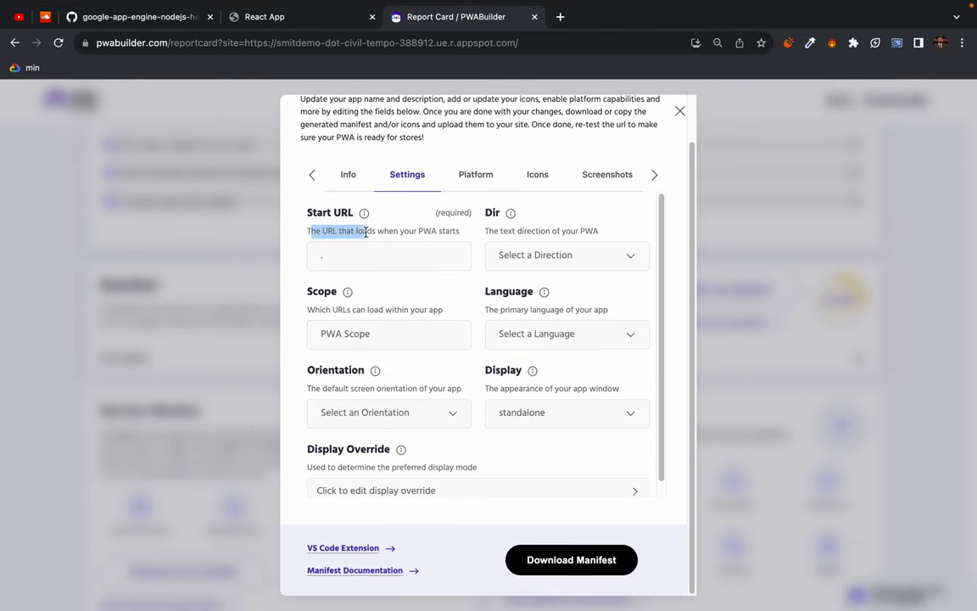
pyautogui.doubleClick(365, 231)
pyautogui.tripleClick(414, 231)
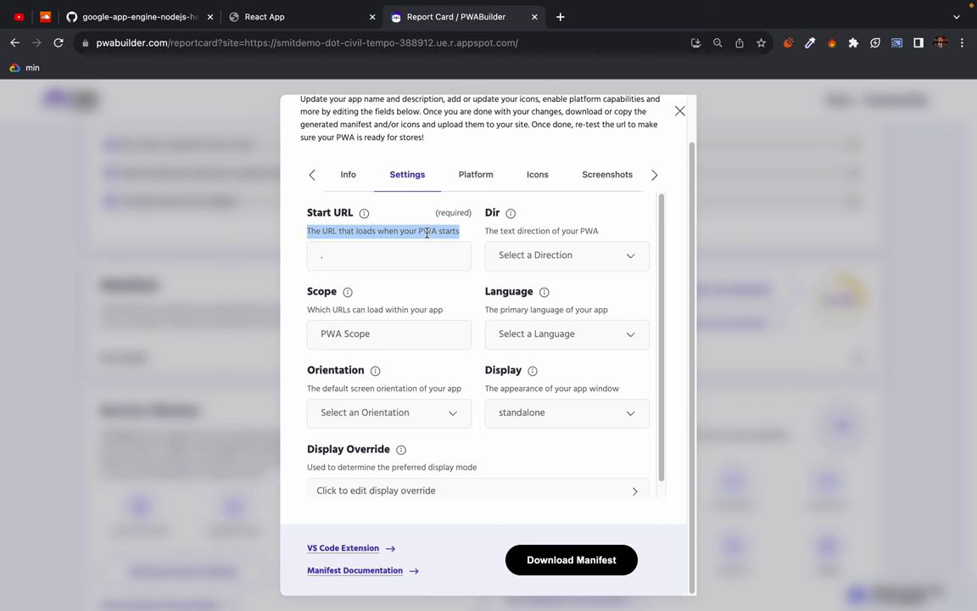
pyautogui.click(373, 230)
pyautogui.tripleClick(370, 231)
pyautogui.click(367, 232)
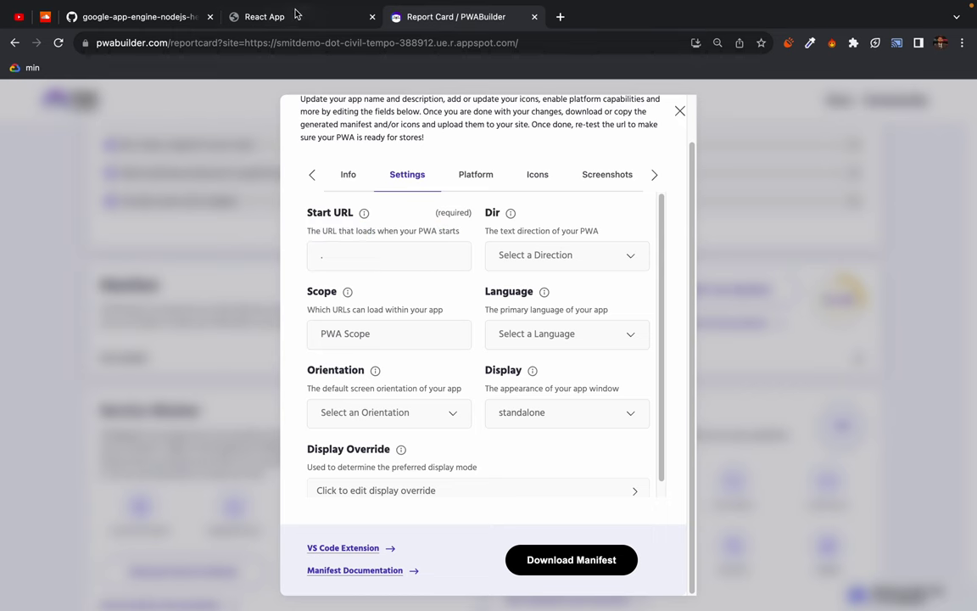
# Copy the deployed React app's web address and enter it as the manifest's Start URL
pyautogui.click(268, 17)
pyautogui.click(196, 42)
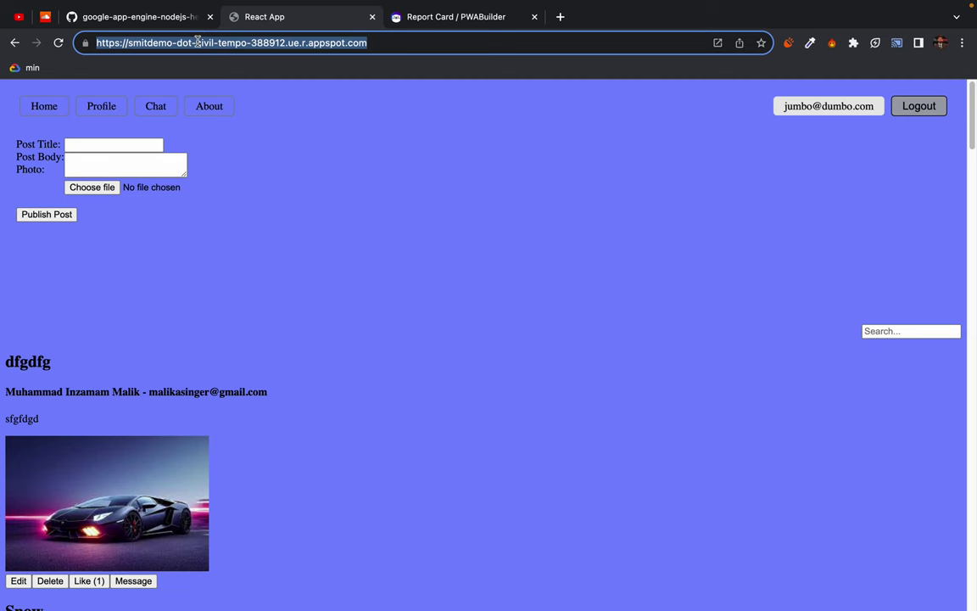
pyautogui.click(390, 18)
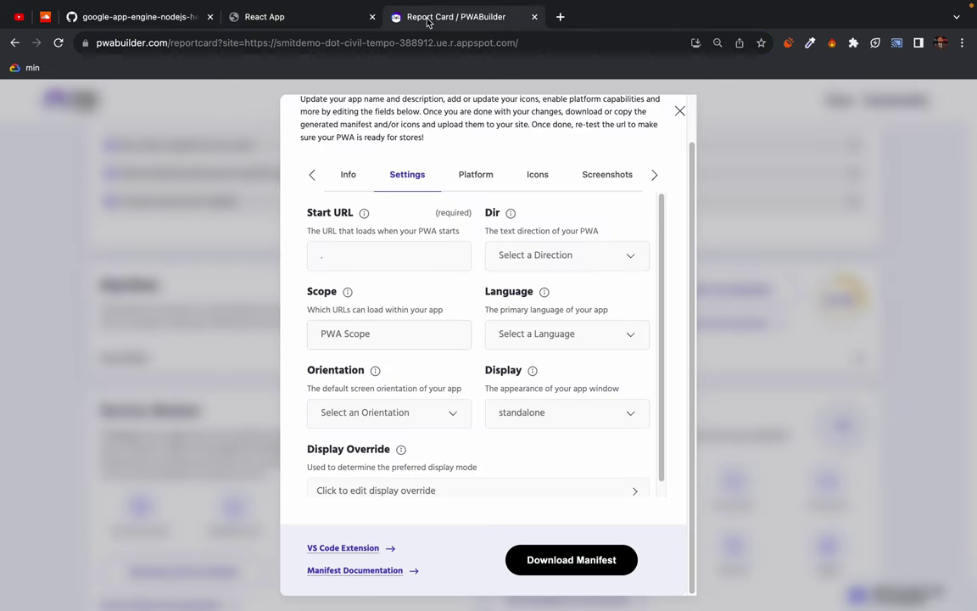
pyautogui.click(341, 255)
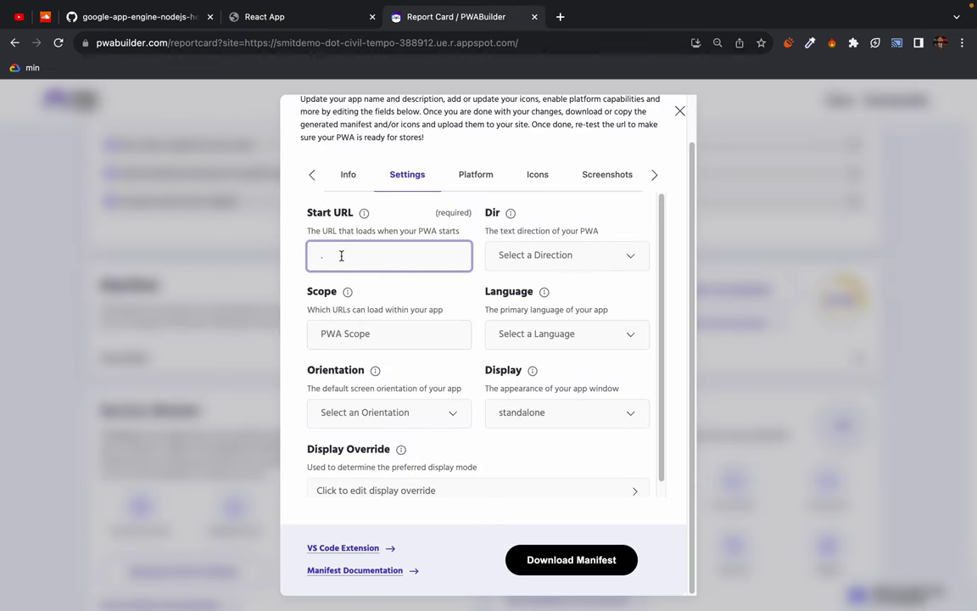
pyautogui.press('BackSpace')
pyautogui.hotkey('ctrl', 'v')
pyautogui.moveTo(384, 255); pyautogui.dragTo(277, 259)
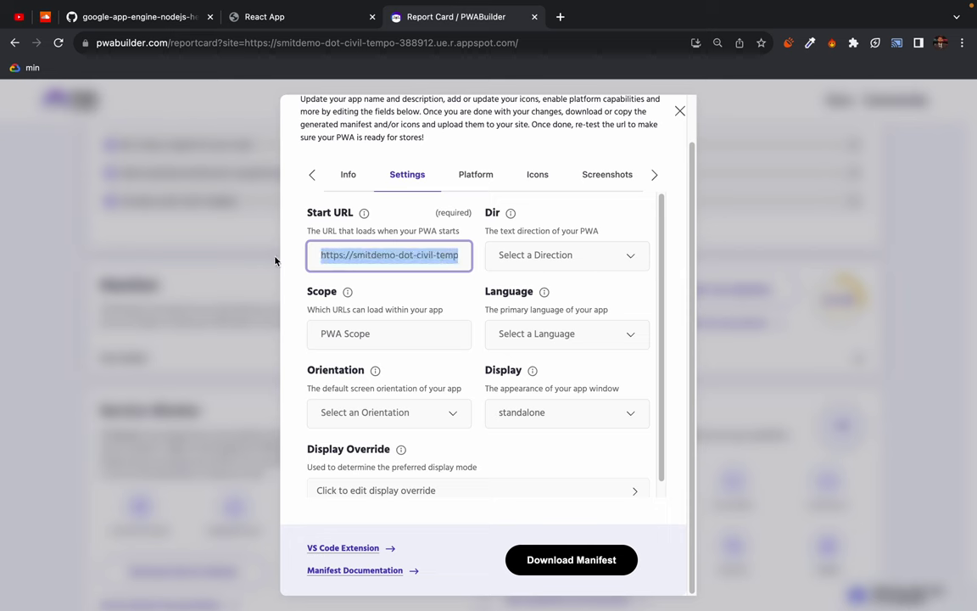
pyautogui.click(347, 260)
pyautogui.tripleClick(368, 261)
pyautogui.click(390, 257)
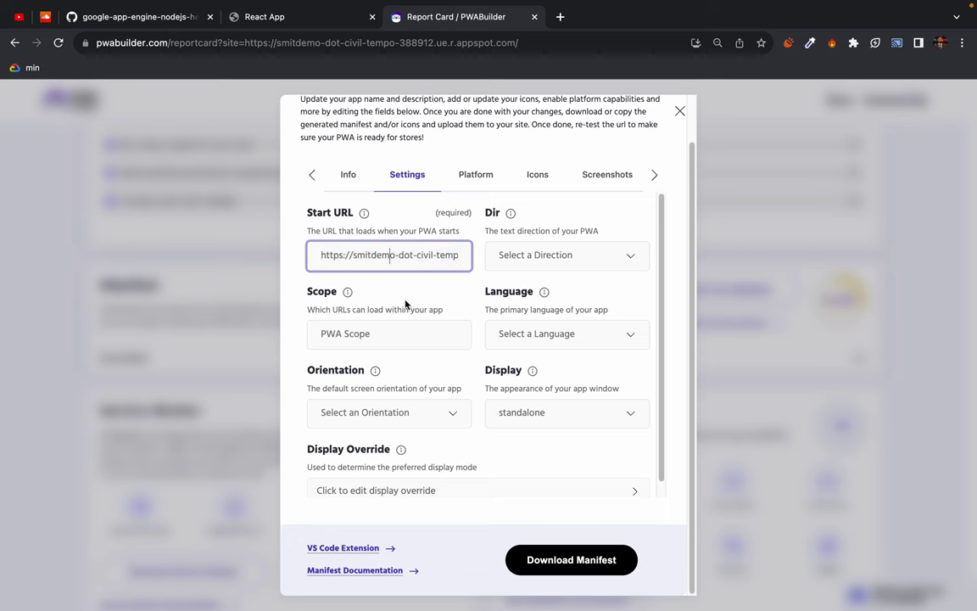
# Replace the Start URL's full web address with "."
pyautogui.tripleClick(390, 257)
pyautogui.press('BackSpace')
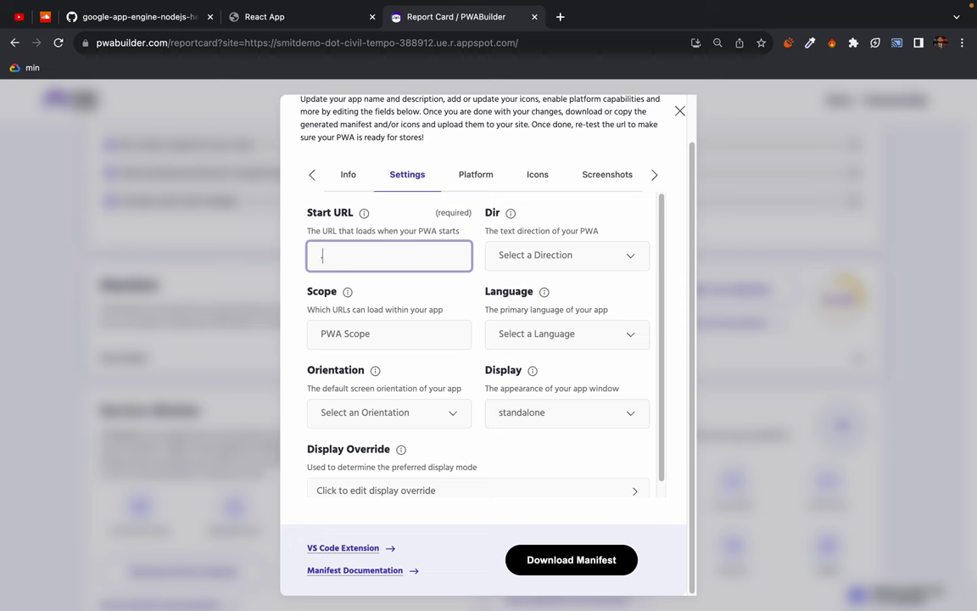
pyautogui.click(417, 293)
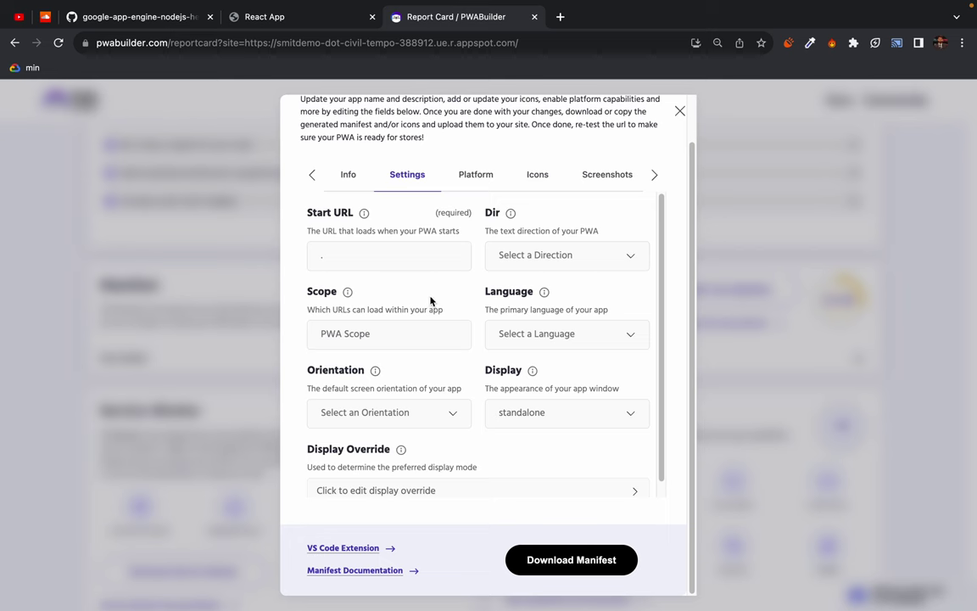
# Read the explanation of the Scope field, focusing on the advice about which base URL to use
pyautogui.click(395, 332)
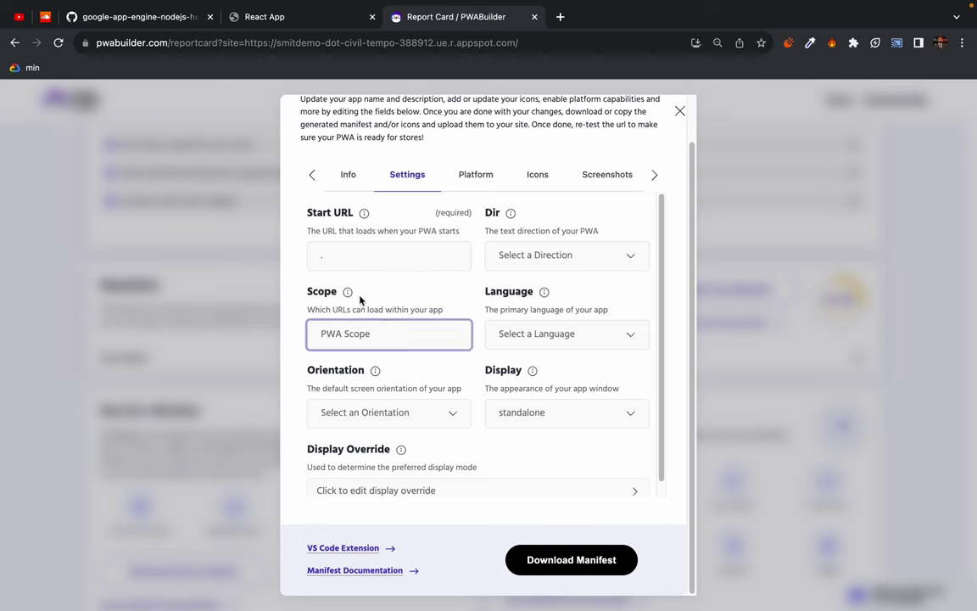
pyautogui.moveTo(347, 291)
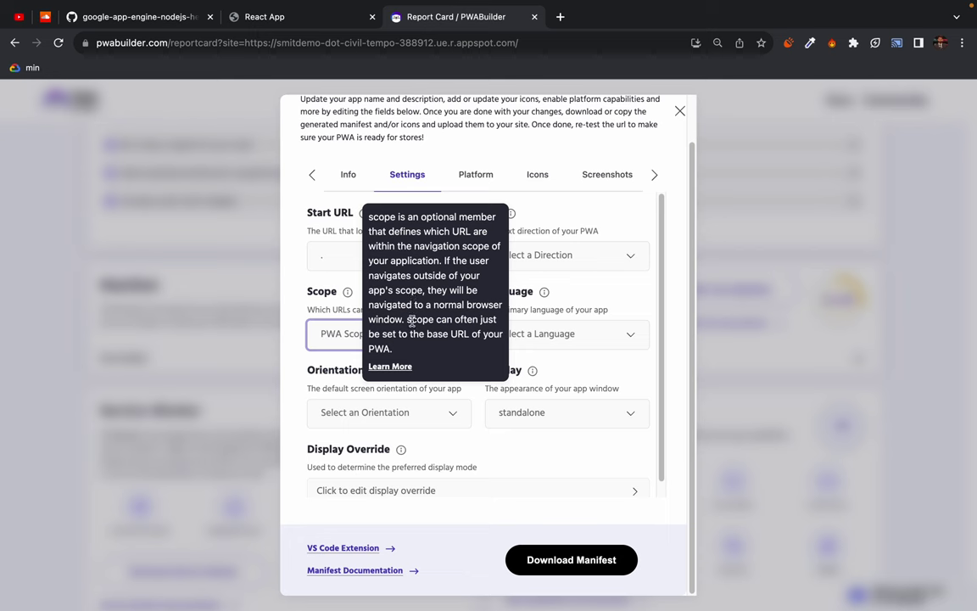
pyautogui.moveTo(408, 320); pyautogui.dragTo(450, 355)
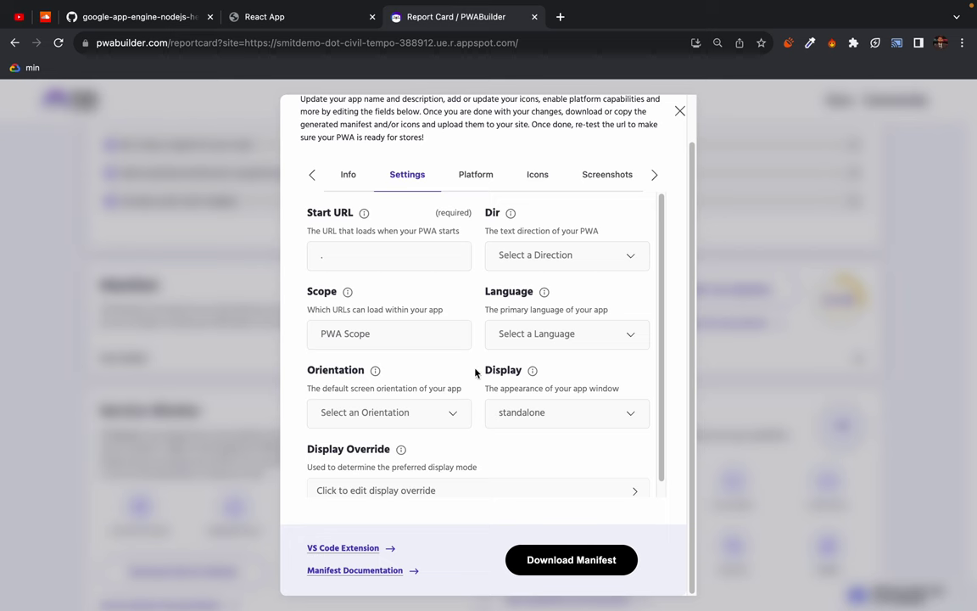
# Set the app's primary language to English
pyautogui.click(594, 335)
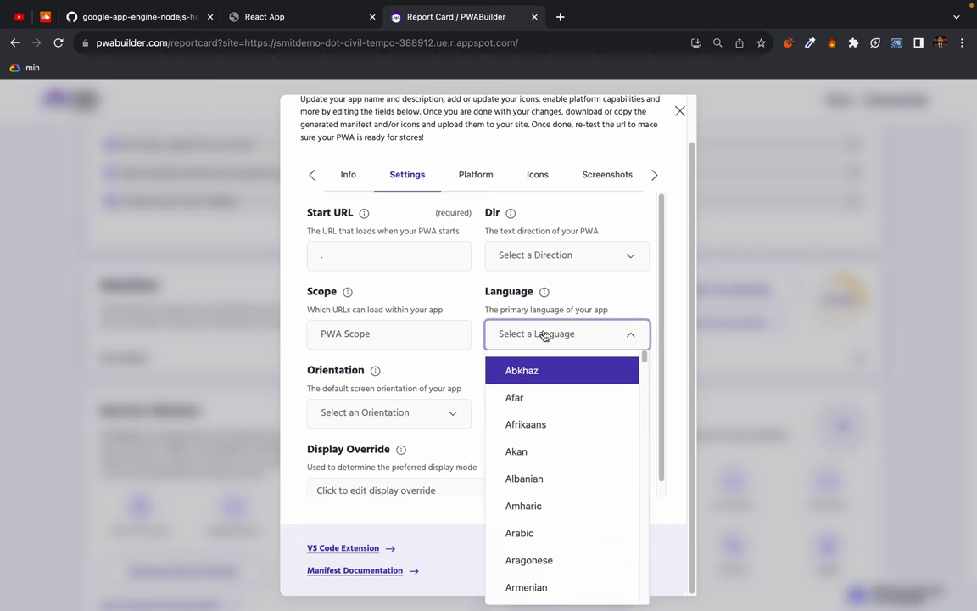
pyautogui.write('e')
pyautogui.press('Return')
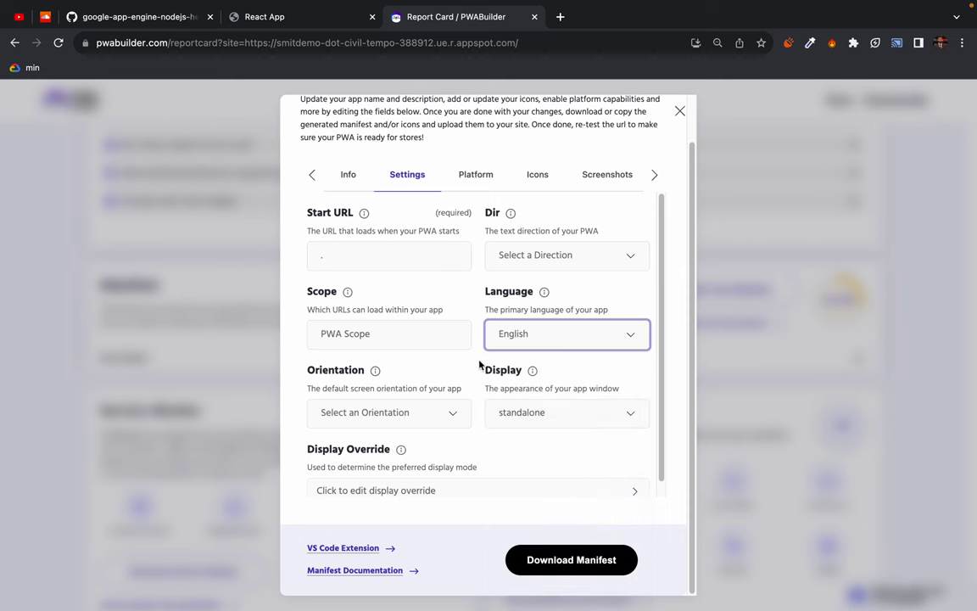
pyautogui.click(464, 290)
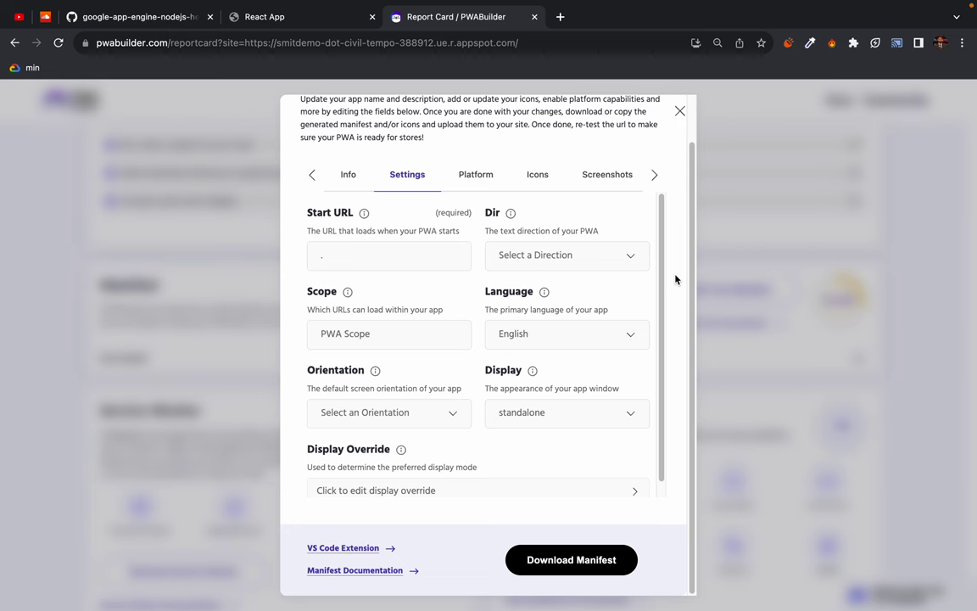
pyautogui.scroll(1, 628, 301)
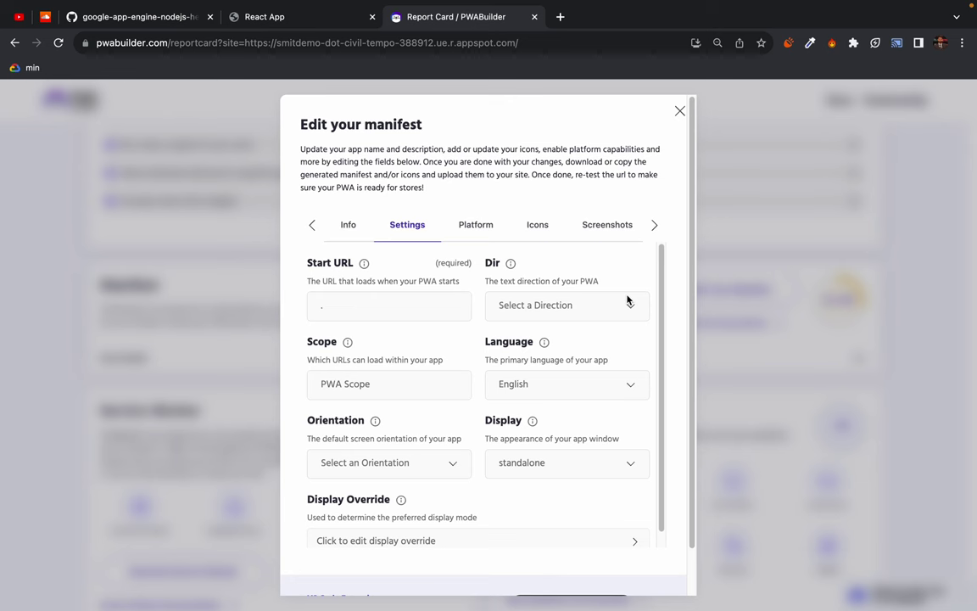
pyautogui.scroll(-1, 627, 301)
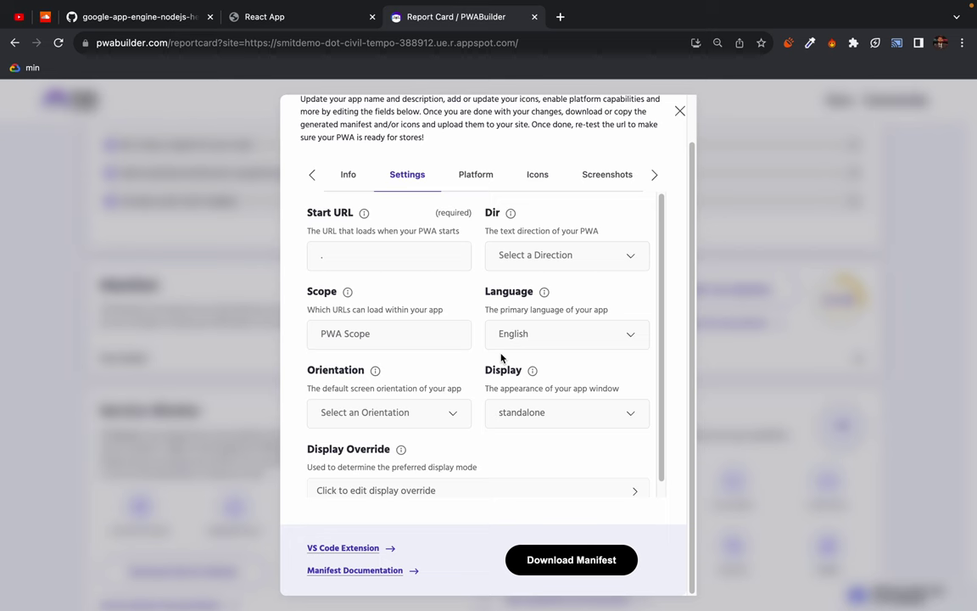
pyautogui.click(563, 341)
pyautogui.click(564, 342)
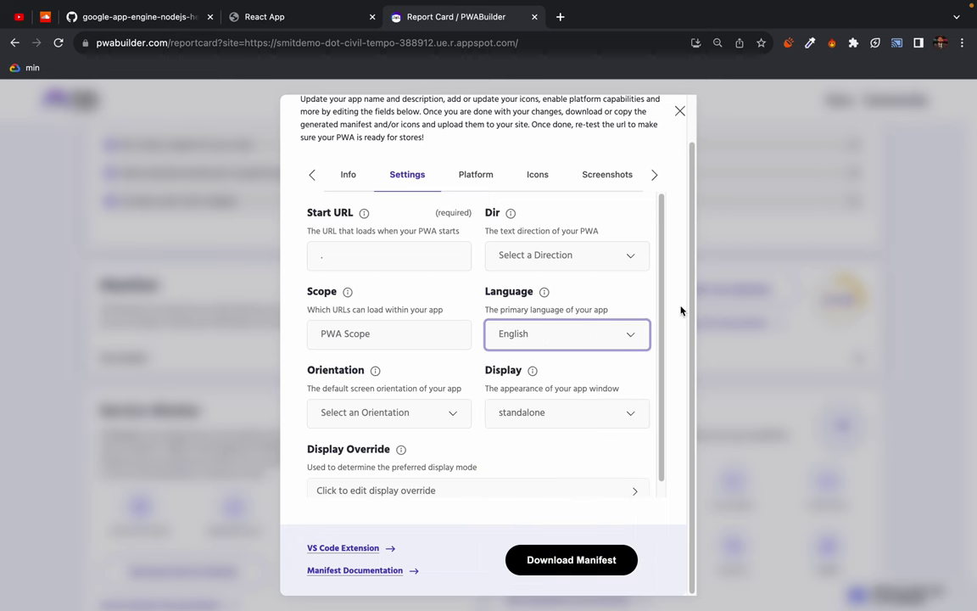
pyautogui.click(691, 310)
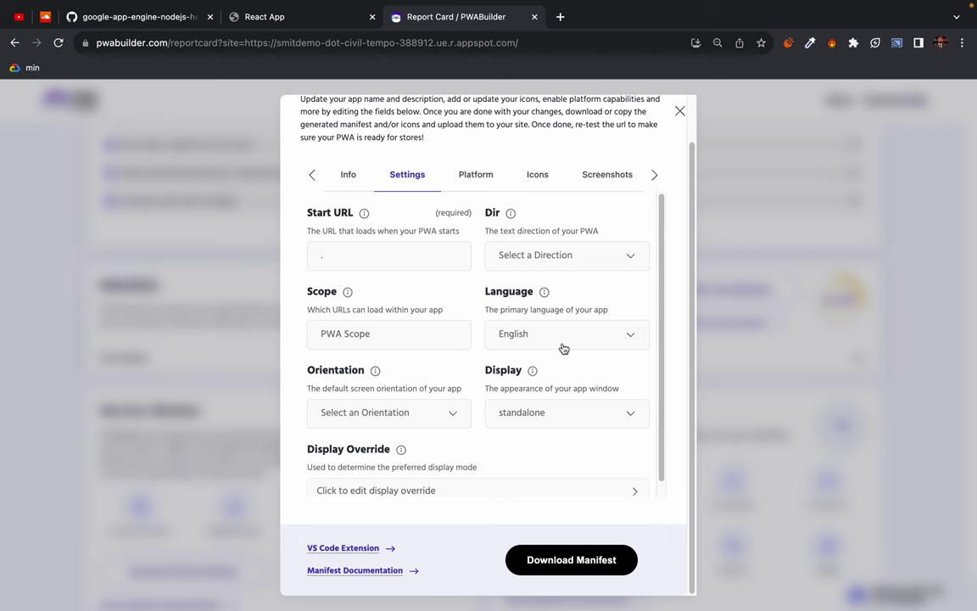
# Set the app's default screen orientation to portrait and expand the Display Override section
pyautogui.scroll(-1, 410, 420)
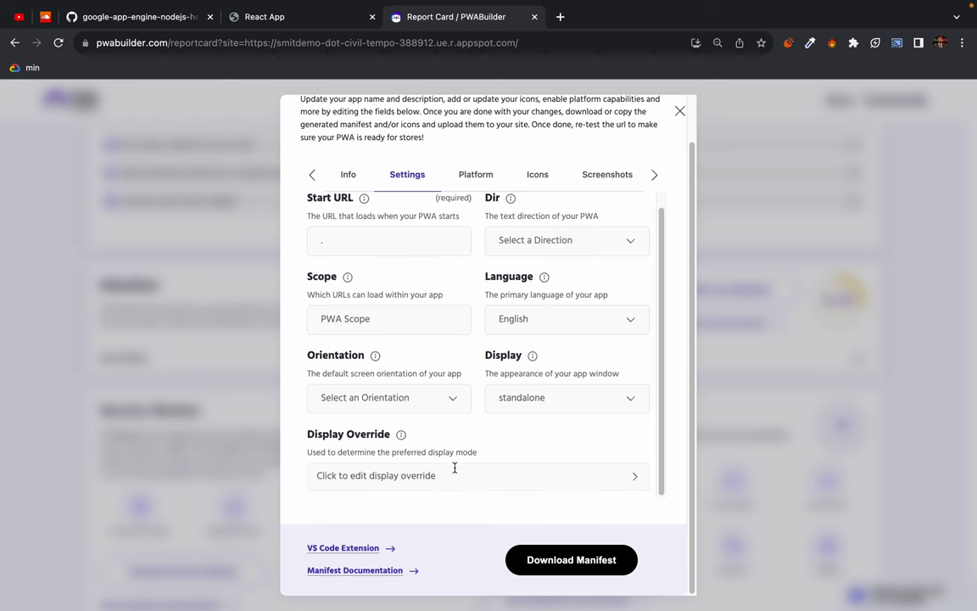
pyautogui.click(455, 402)
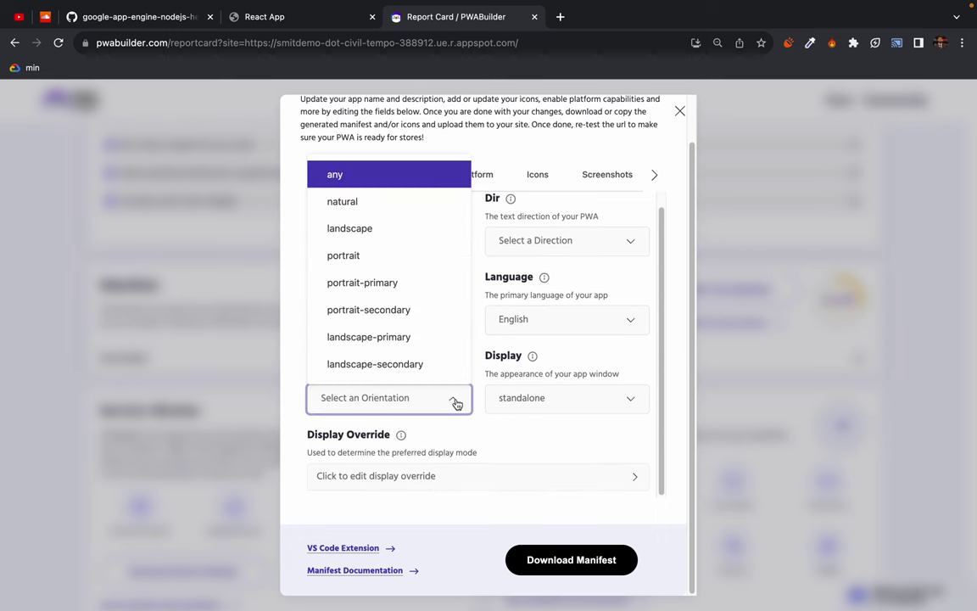
pyautogui.click(348, 255)
pyautogui.click(356, 401)
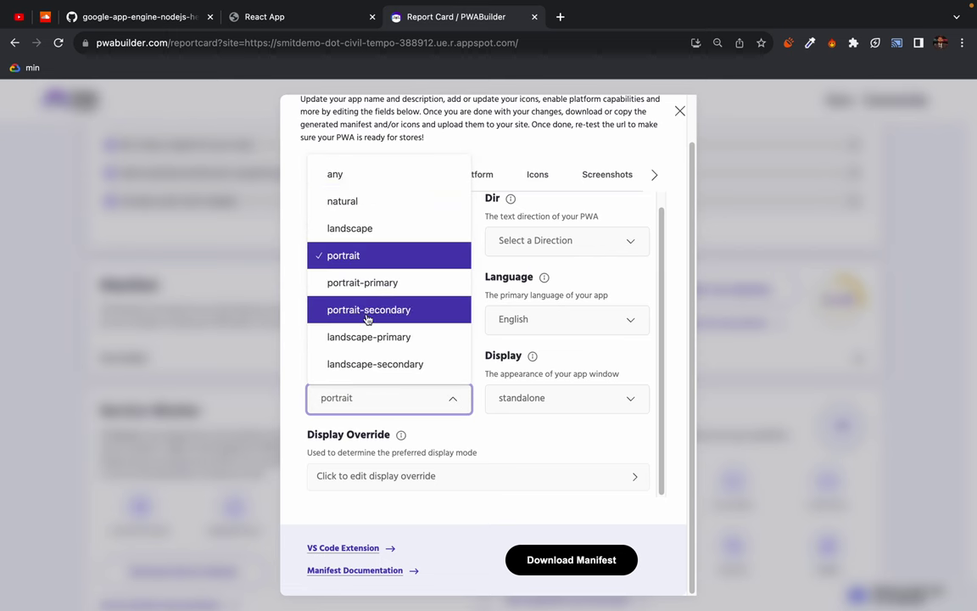
pyautogui.click(473, 471)
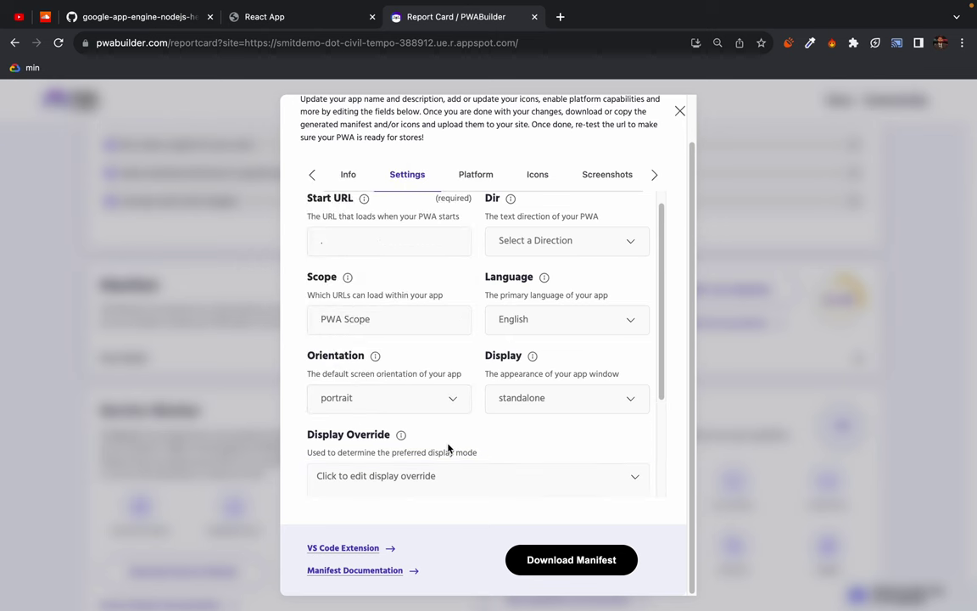
# Open the PWABuilder documentation for the orientation setting and examine its description and list of allowed values
pyautogui.moveTo(377, 363)
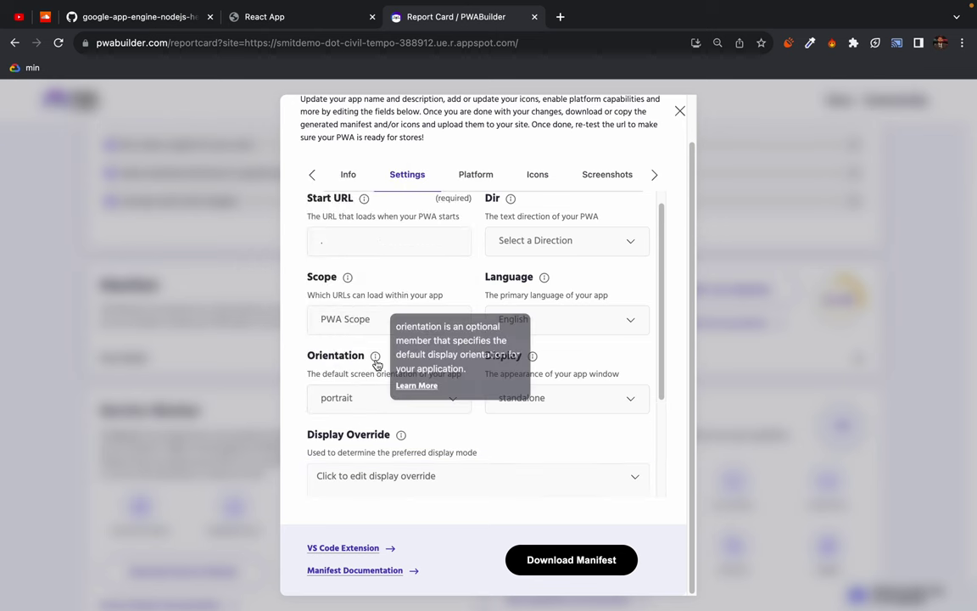
pyautogui.click(419, 395)
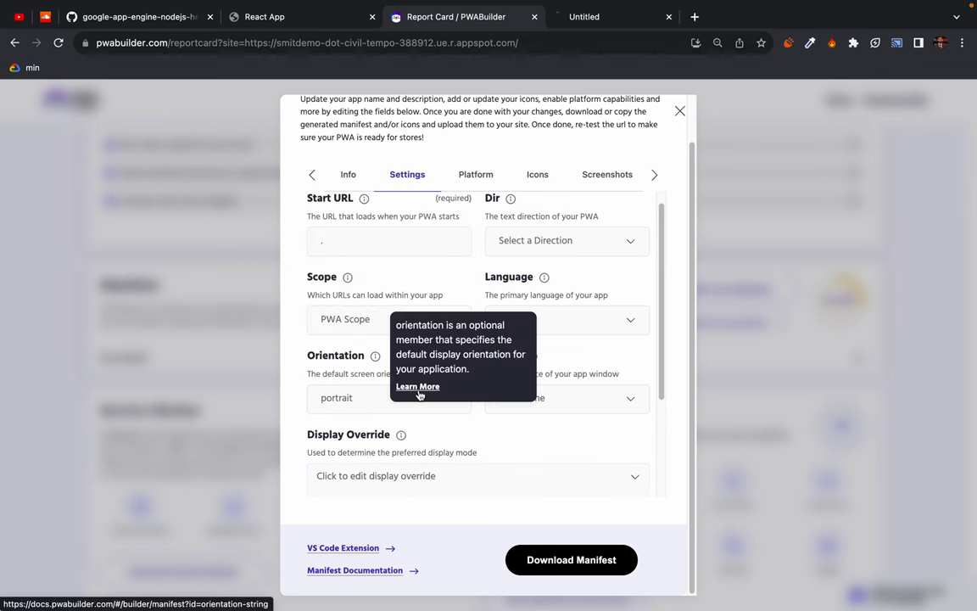
pyautogui.click(617, 12)
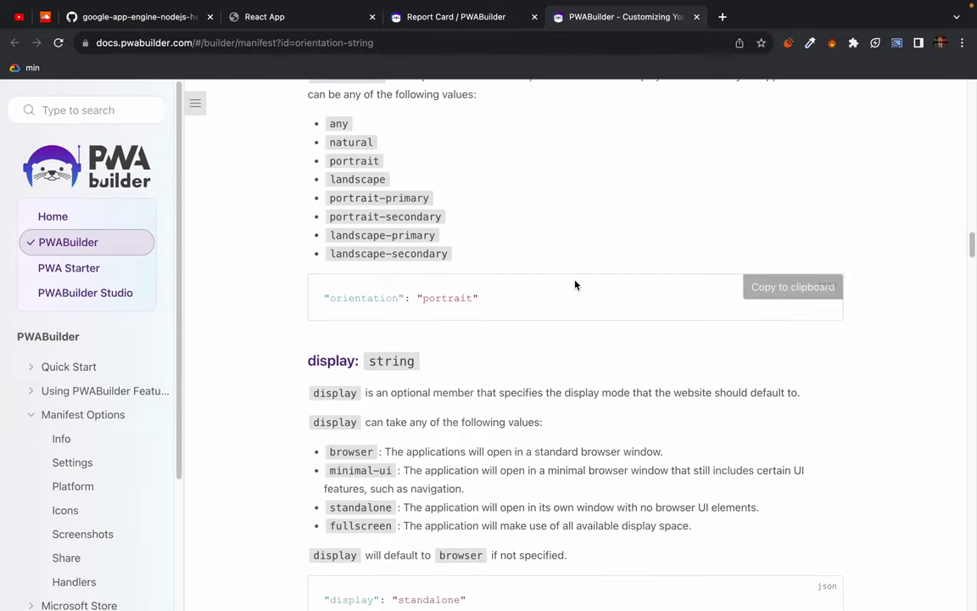
pyautogui.scroll(2, 252, 381)
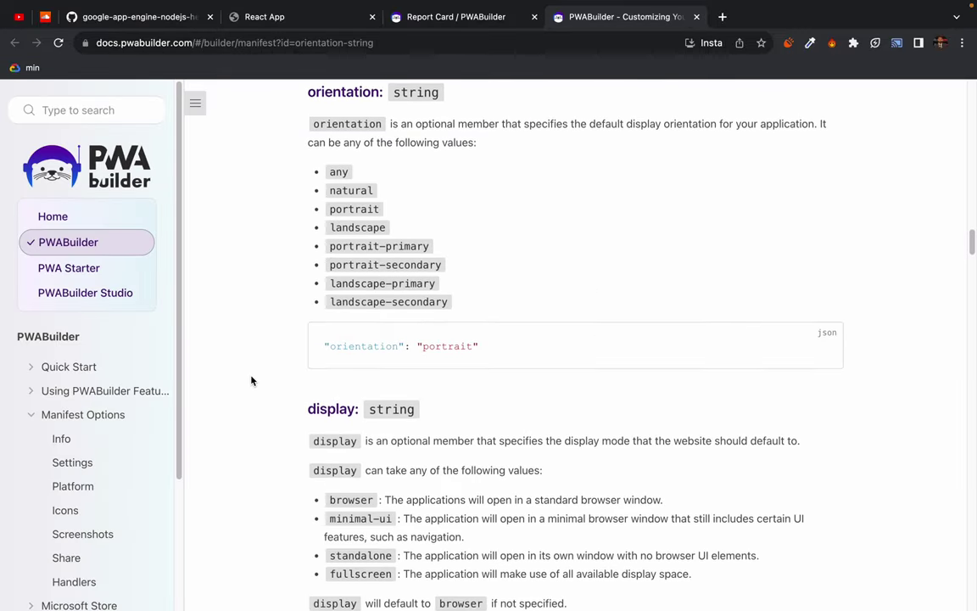
pyautogui.moveTo(293, 201); pyautogui.dragTo(508, 356)
pyautogui.press('super+c')
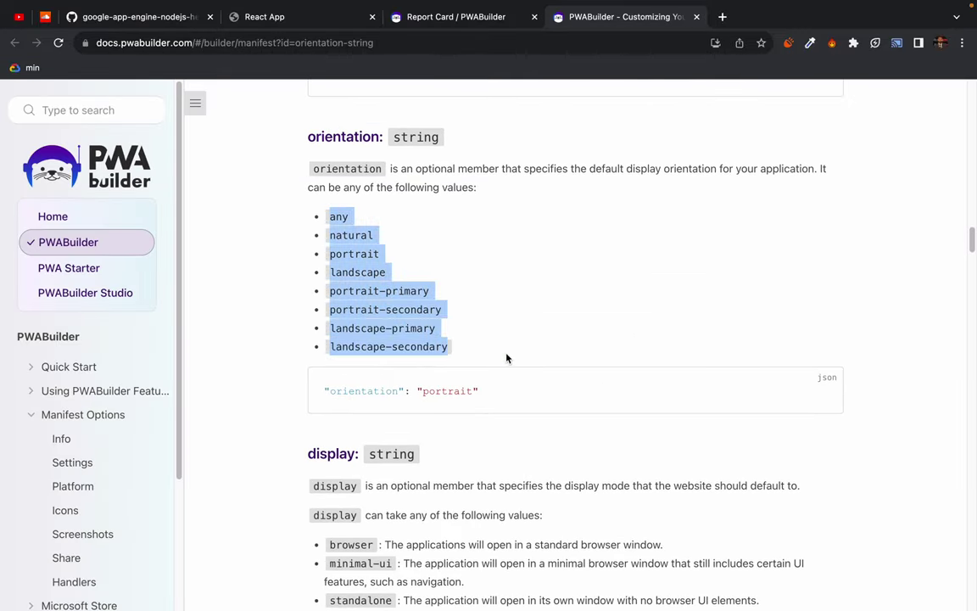
pyautogui.click(508, 356)
pyautogui.scroll(-1, 297, 407)
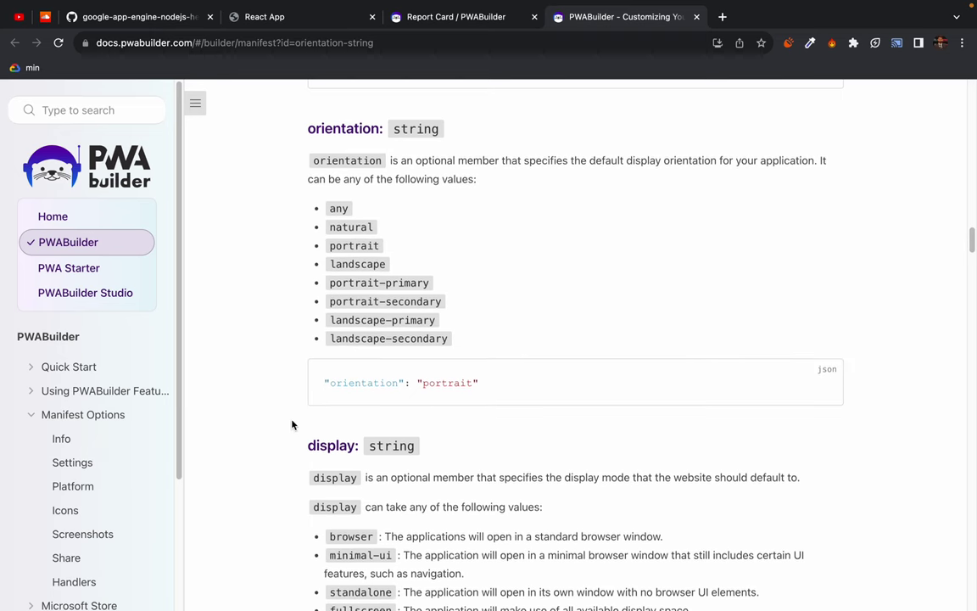
pyautogui.scroll(2, 291, 423)
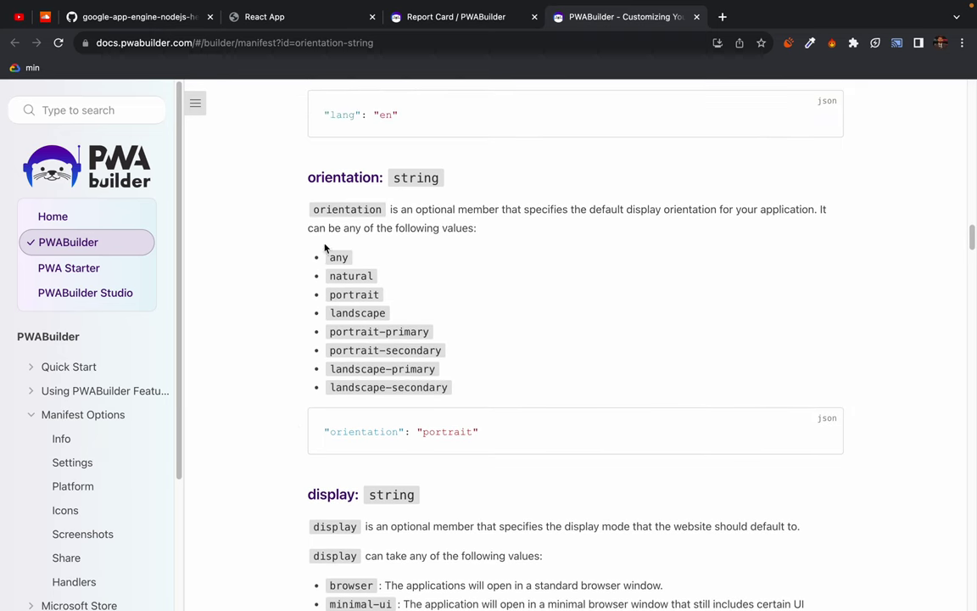
pyautogui.moveTo(299, 256); pyautogui.dragTo(483, 370)
pyautogui.click(483, 370)
pyautogui.moveTo(298, 183); pyautogui.dragTo(487, 388)
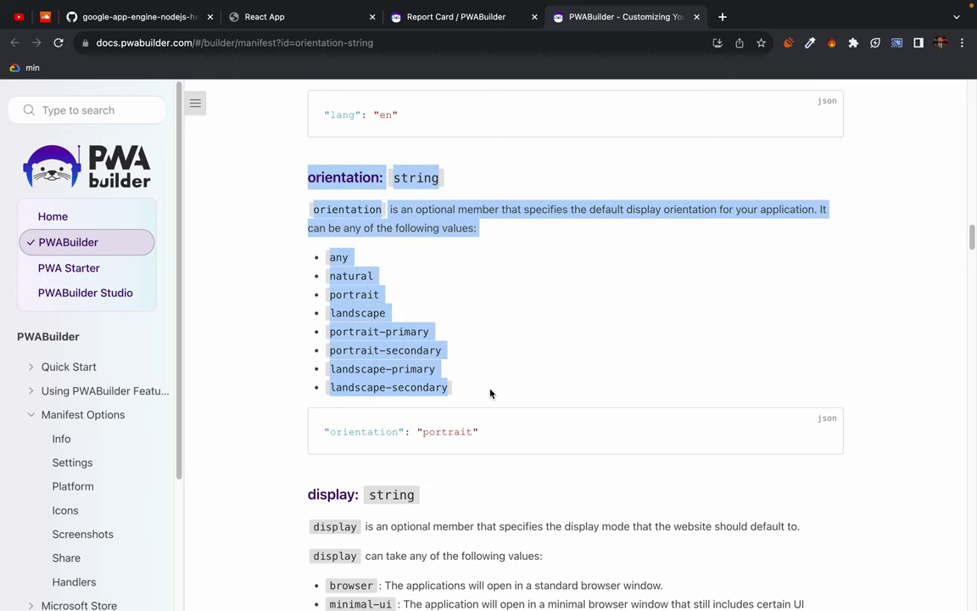
# Open ChatGPT at chat.openai.com in a new tab and paste the copied orientation documentation into the message
pyautogui.click(722, 16)
pyautogui.write('chat.openai.com')
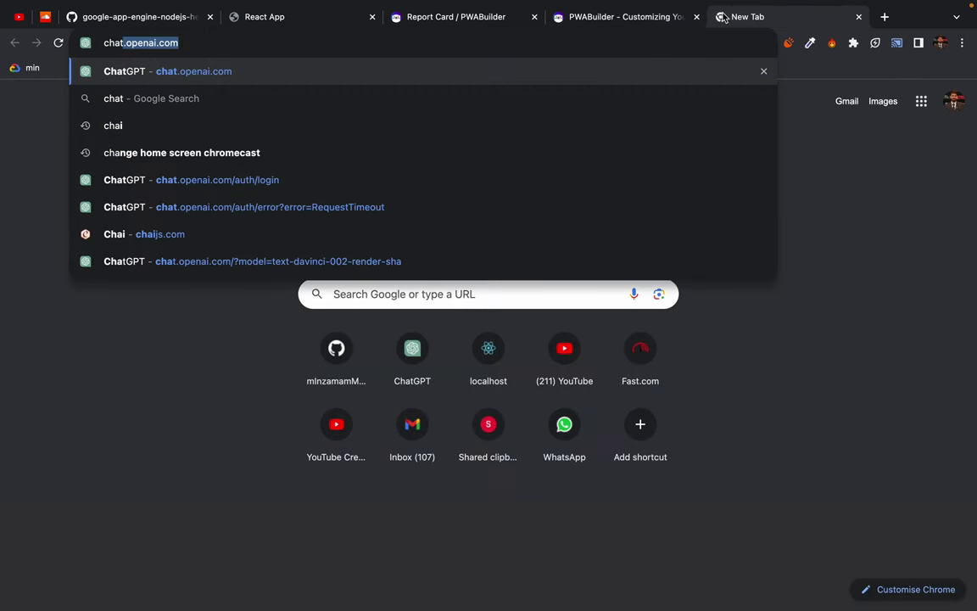
pyautogui.press('Return')
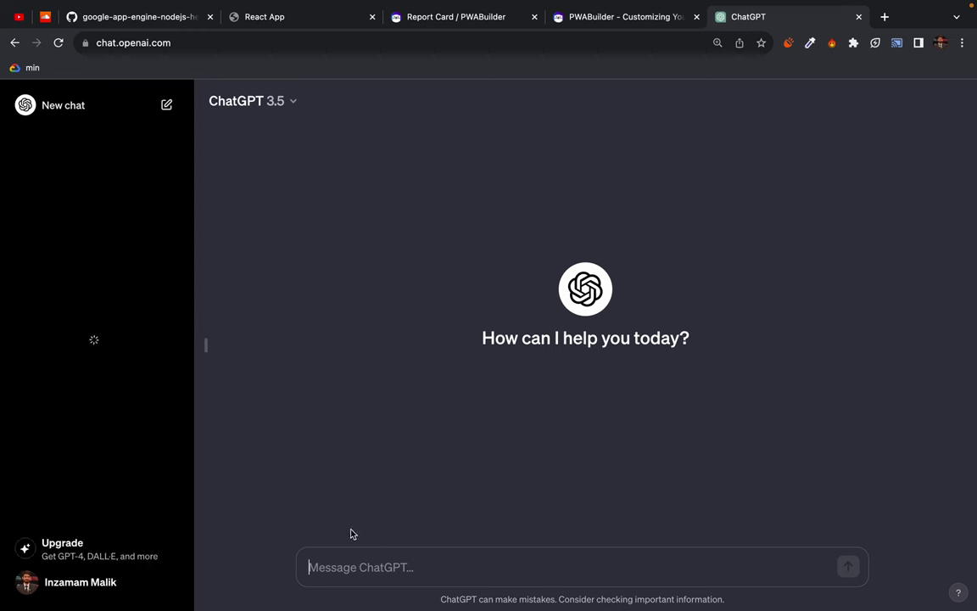
pyautogui.press('super+v')
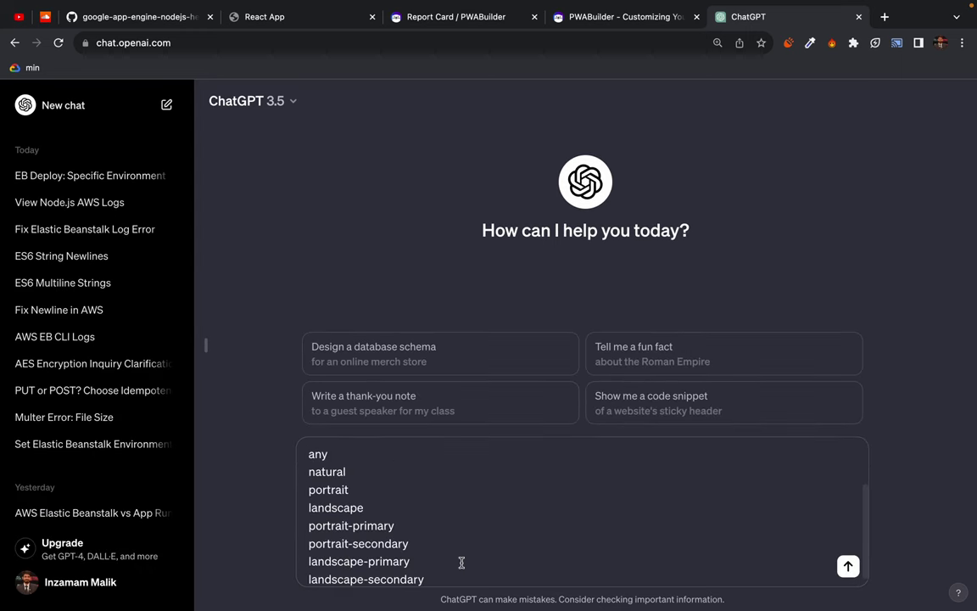
pyautogui.scroll(3, 461, 562)
pyautogui.scroll(-3, 461, 562)
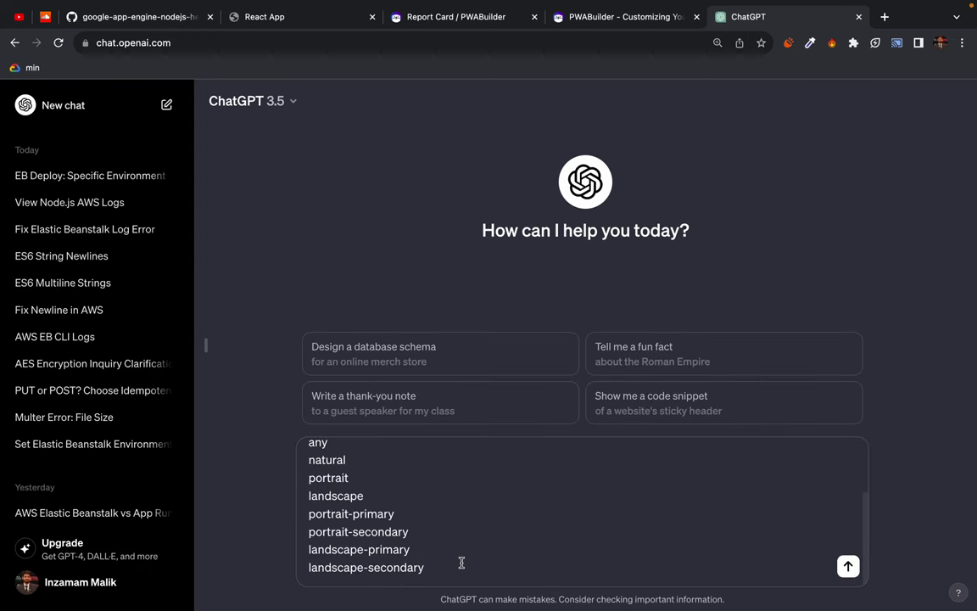
# Add the request "explain each orientation briefly" below the pasted text and send the message
pyautogui.hotkey('shift', 'Return')
pyautogui.hotkey('shift', 'Return')
pyautogui.hotkey('shift', 'Return')
pyautogui.write('expl')
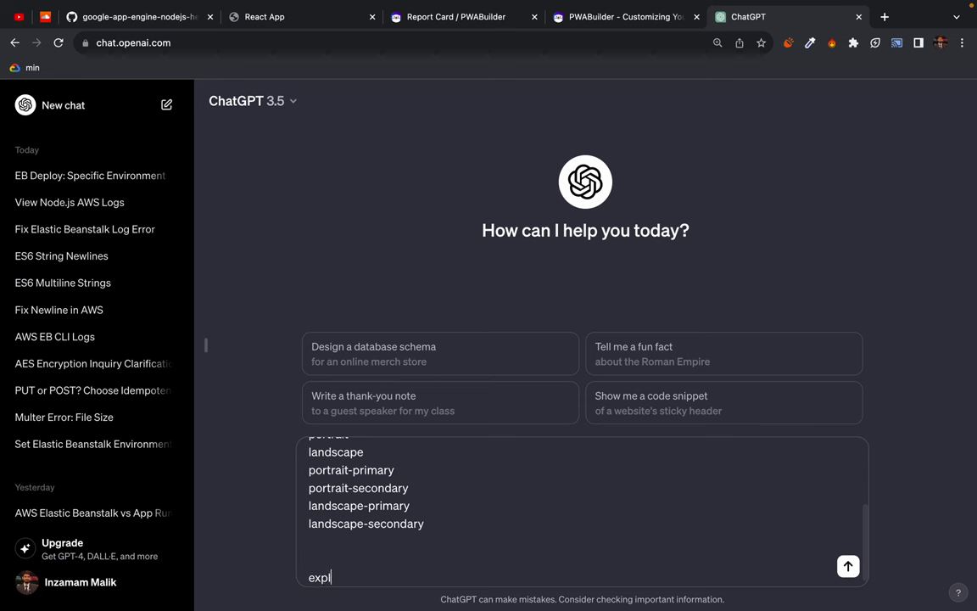
pyautogui.write('ain each orientation ')
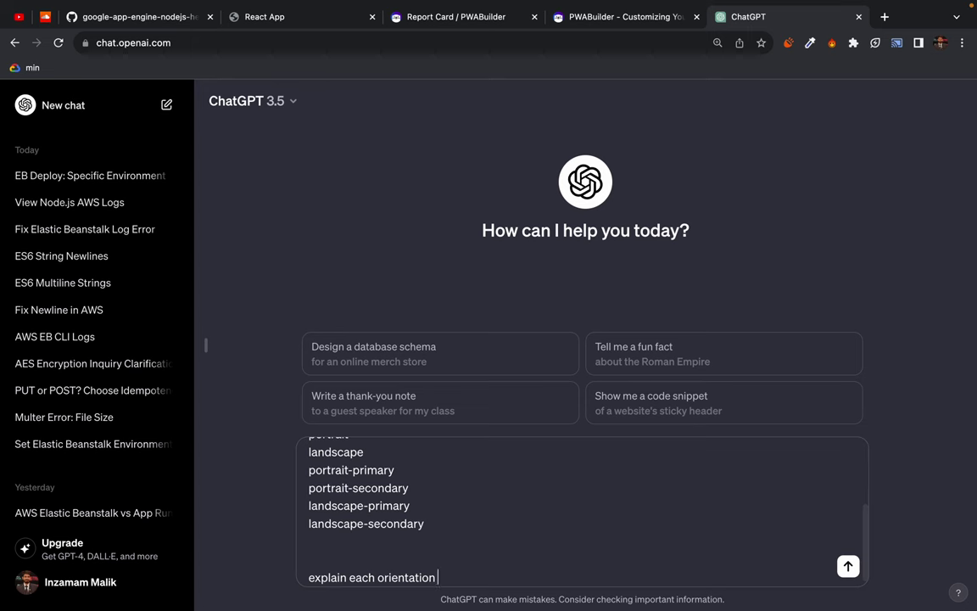
pyautogui.write('briefly')
pyautogui.press('Return')
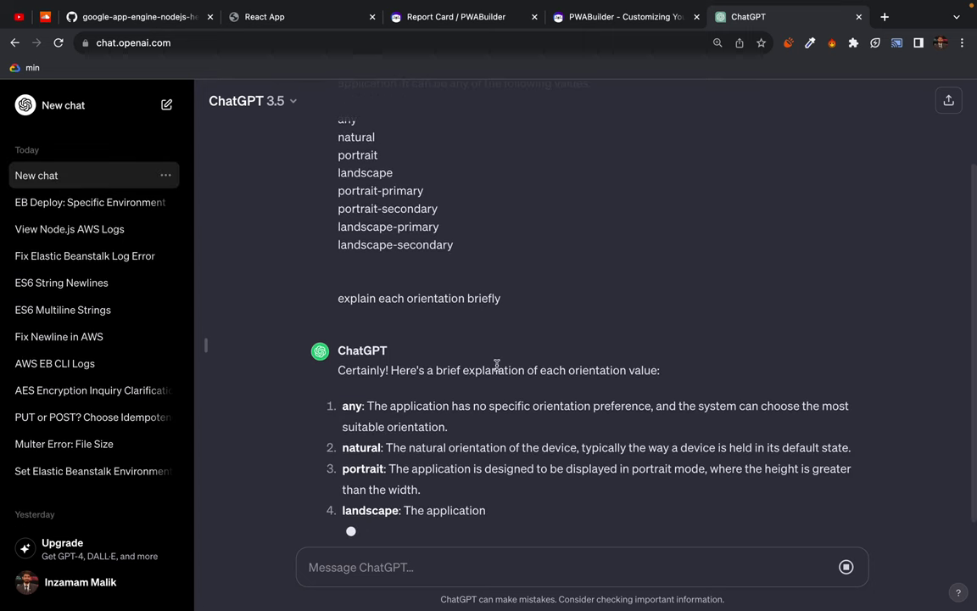
# Read ChatGPT's explanation of the natural orientation, focusing on how it relates to the device's default state
pyautogui.scroll(1, 469, 394)
pyautogui.moveTo(408, 462); pyautogui.dragTo(717, 463)
pyautogui.click(795, 463)
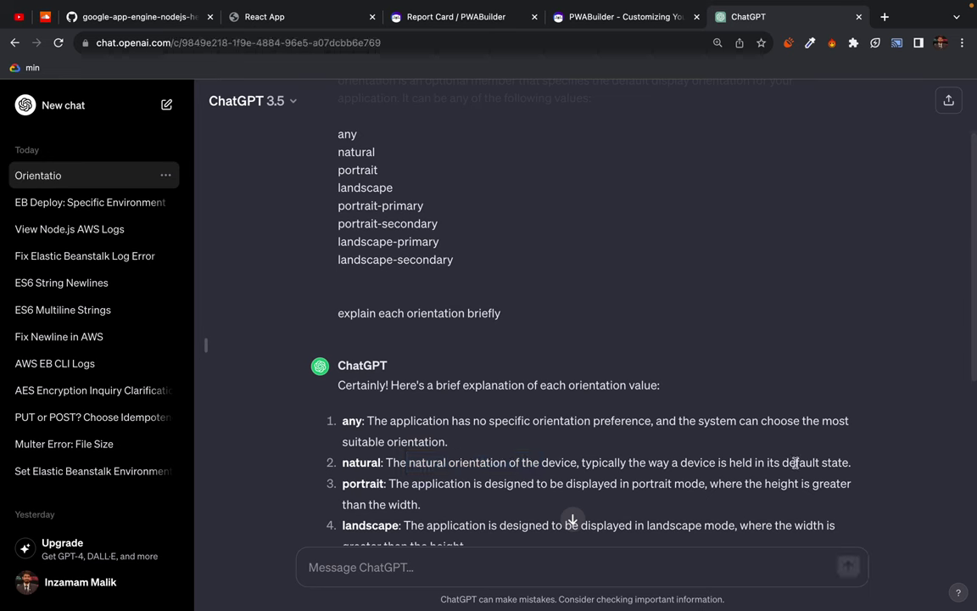
pyautogui.doubleClick(796, 462)
pyautogui.doubleClick(832, 462)
pyautogui.click(796, 462)
pyautogui.doubleClick(796, 462)
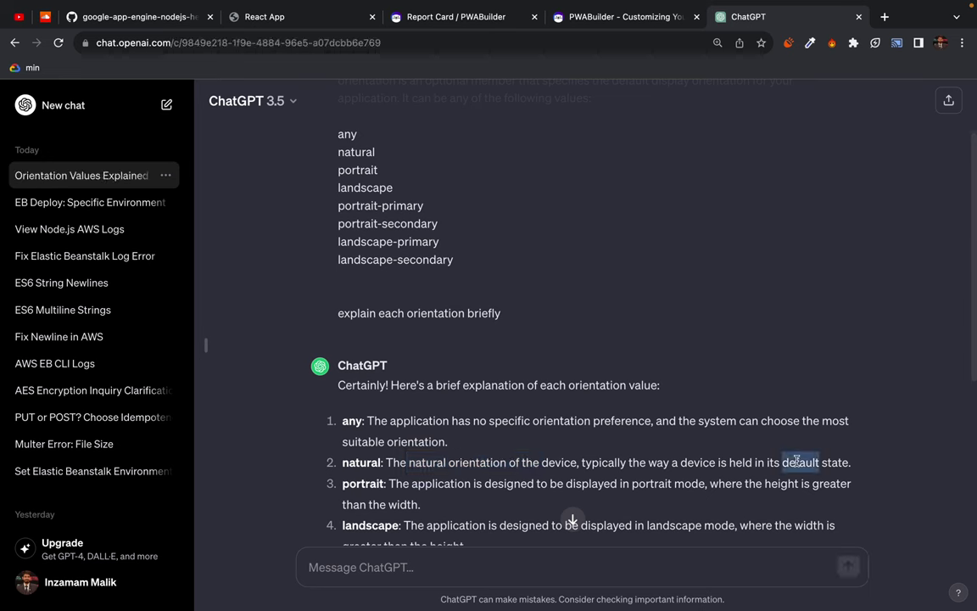
pyautogui.moveTo(389, 463); pyautogui.dragTo(757, 462)
pyautogui.click(756, 463)
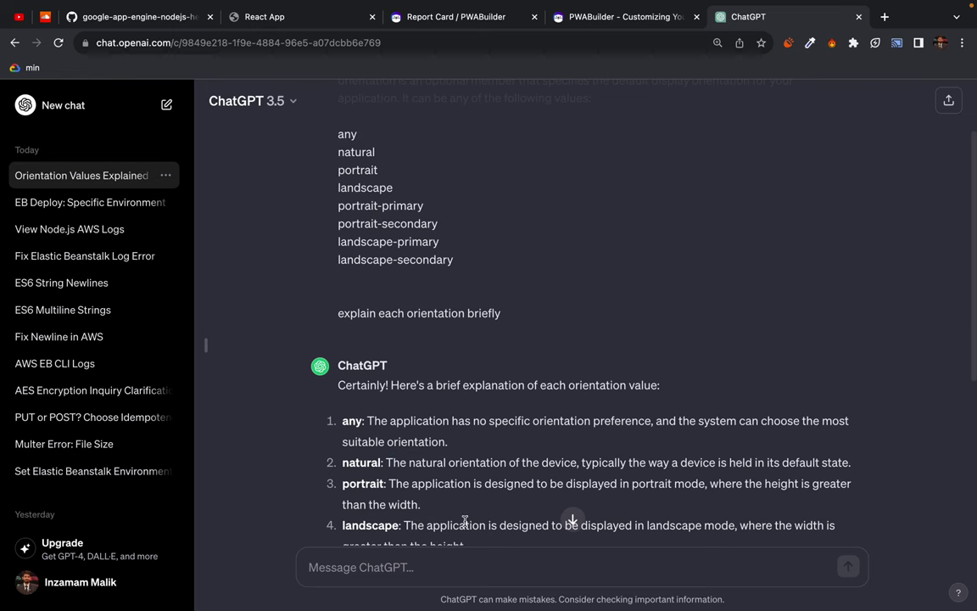
# Read ChatGPT's explanation of the portrait-primary orientation, including how it relates to the default portrait orientation
pyautogui.scroll(-3, 465, 521)
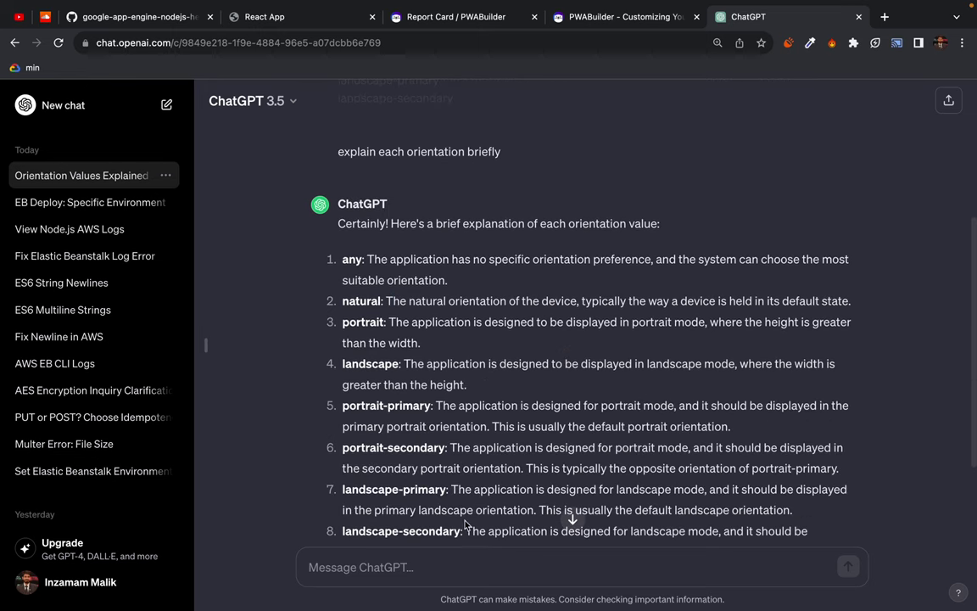
pyautogui.doubleClick(371, 407)
pyautogui.doubleClick(447, 405)
pyautogui.click(484, 405)
pyautogui.doubleClick(488, 406)
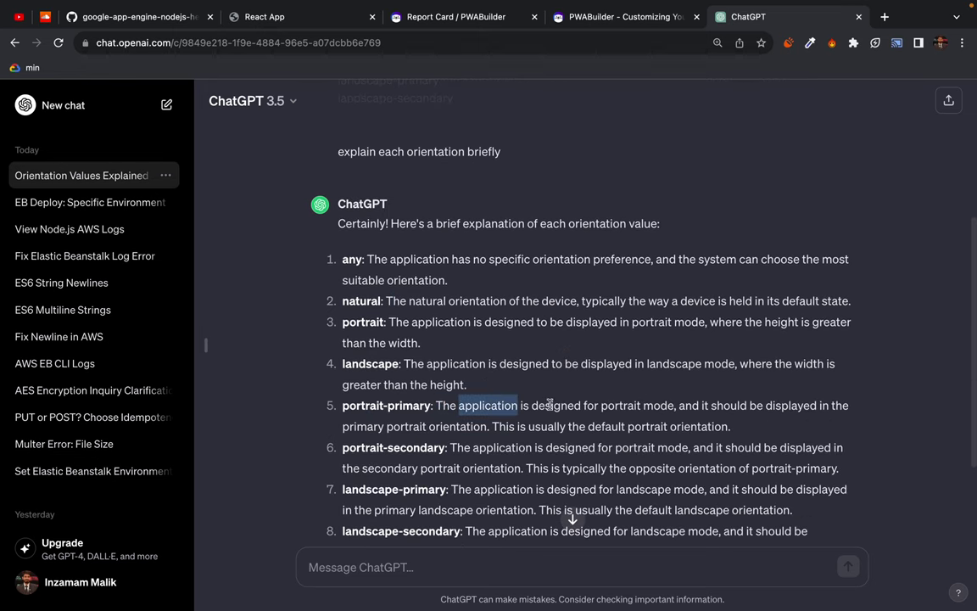
pyautogui.doubleClick(556, 406)
pyautogui.click(621, 405)
pyautogui.doubleClick(622, 406)
pyautogui.doubleClick(657, 405)
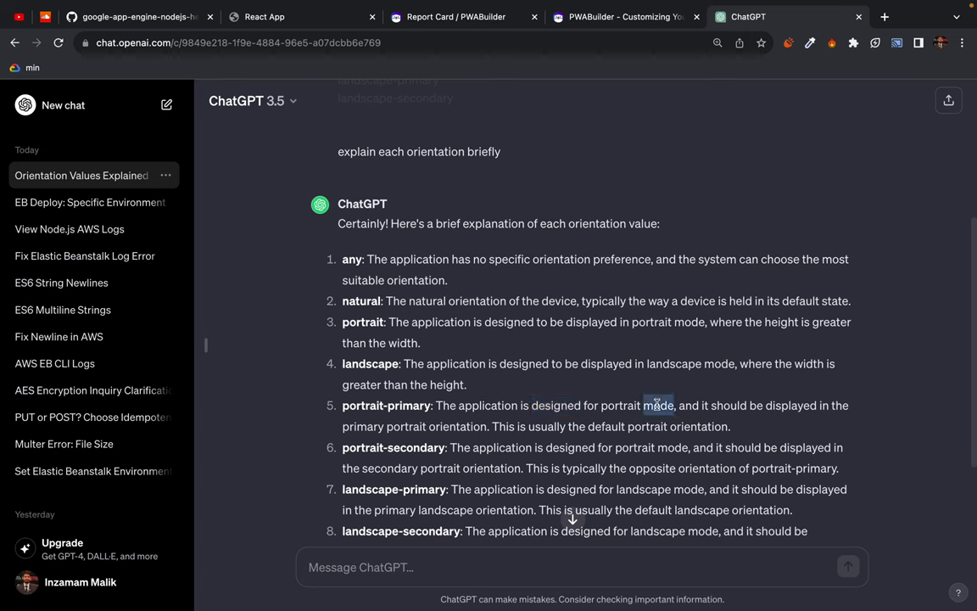
pyautogui.doubleClick(731, 405)
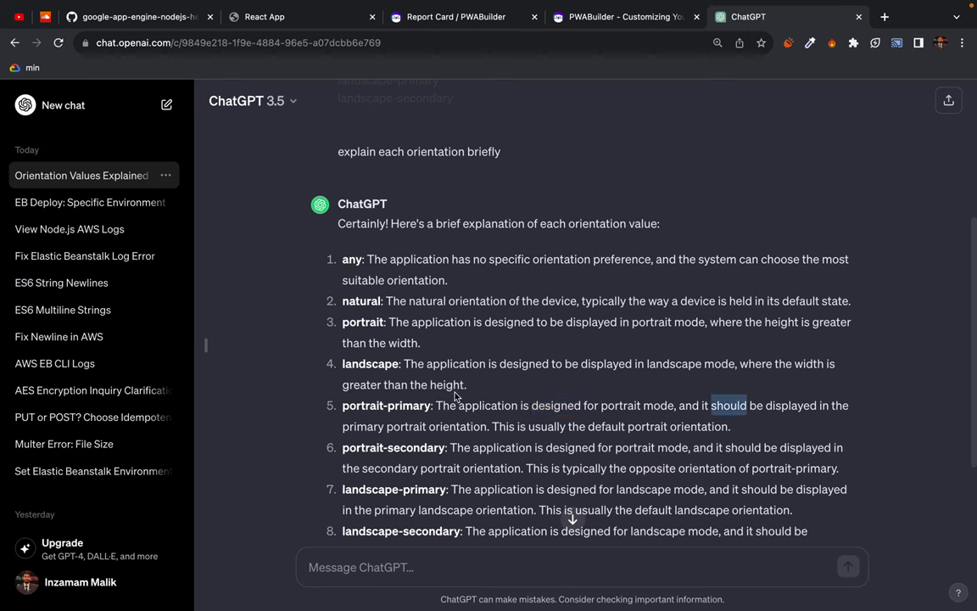
pyautogui.moveTo(363, 425); pyautogui.dragTo(436, 426)
pyautogui.doubleClick(452, 427)
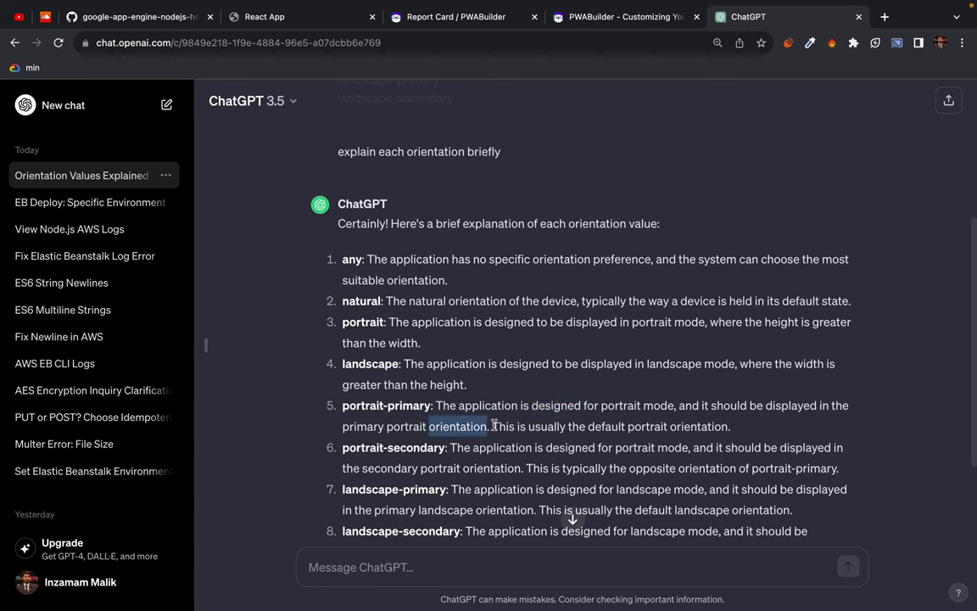
pyautogui.moveTo(497, 426); pyautogui.dragTo(585, 426)
pyautogui.click(589, 426)
pyautogui.doubleClick(606, 426)
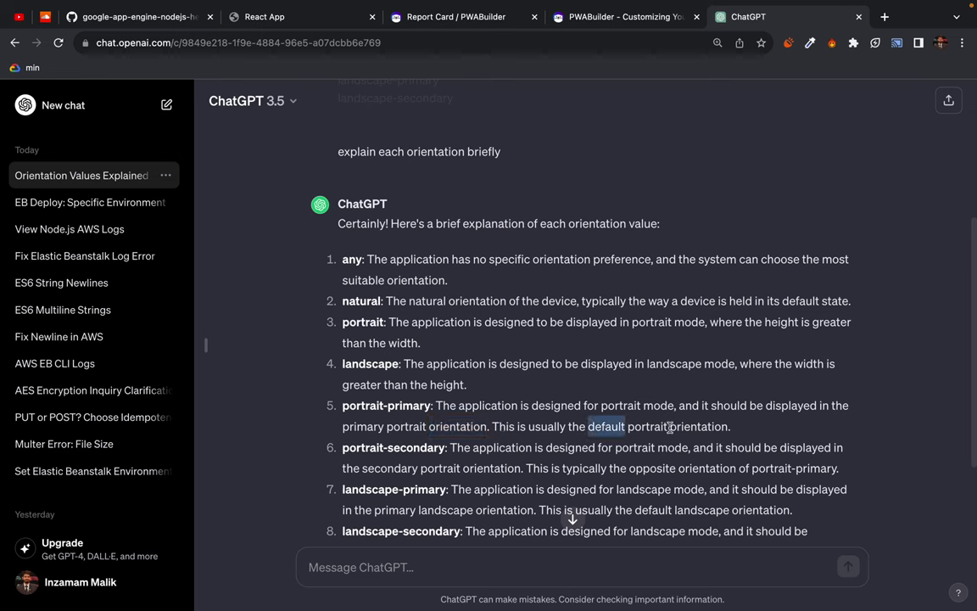
pyautogui.doubleClick(678, 427)
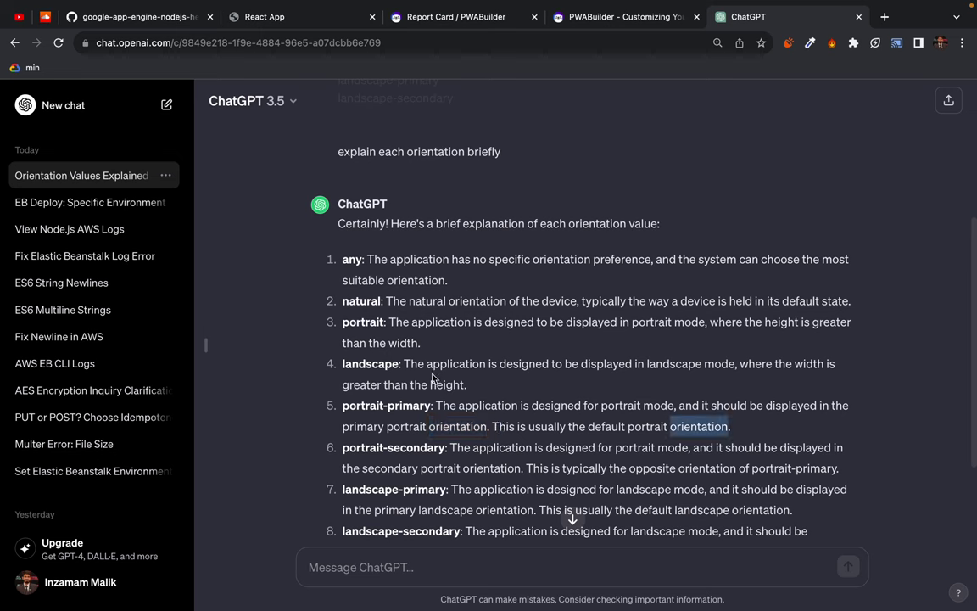
# Read ChatGPT's explanation of the plain portrait orientation and skim through the rest of the answer
pyautogui.moveTo(392, 321); pyautogui.dragTo(586, 322)
pyautogui.click(577, 320)
pyautogui.doubleClick(577, 321)
pyautogui.moveTo(727, 321); pyautogui.dragTo(852, 322)
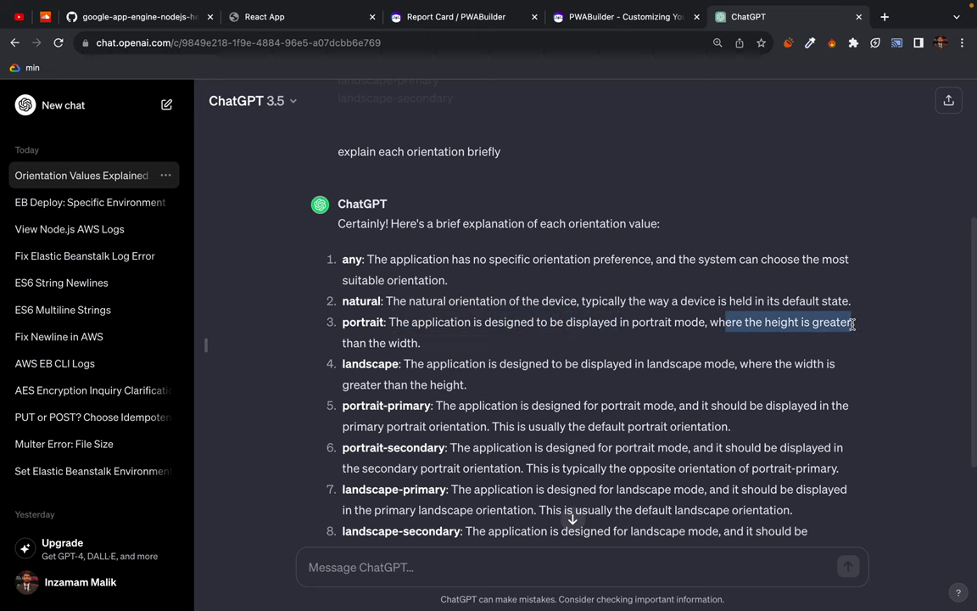
pyautogui.click(463, 343)
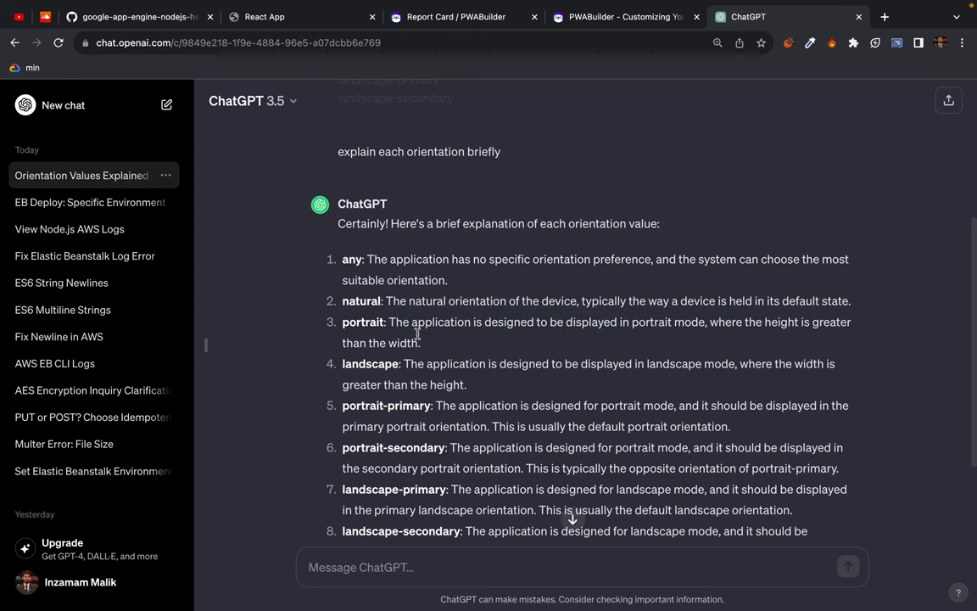
pyautogui.scroll(-3, 432, 399)
pyautogui.scroll(5, 432, 394)
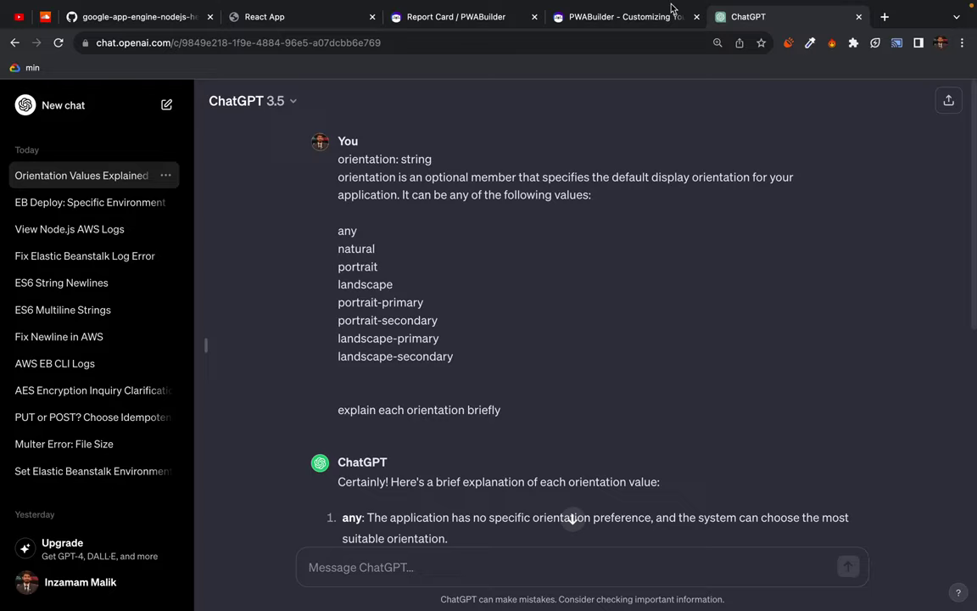
# Review the allowed orientation values in the PWABuilder documentation and reselect portrait as the manifest's Orientation setting
pyautogui.click(630, 23)
pyautogui.click(495, 307)
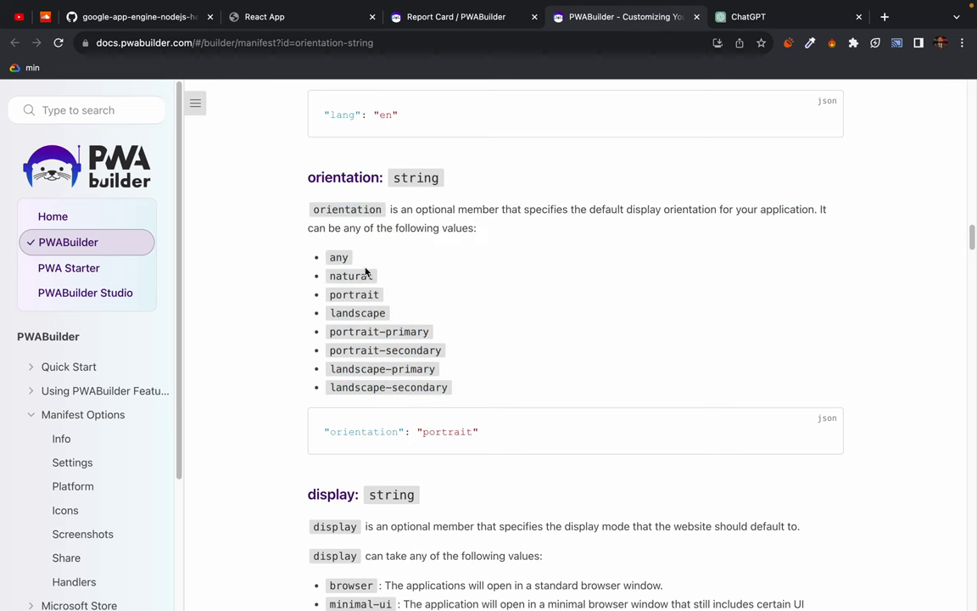
pyautogui.moveTo(331, 255); pyautogui.dragTo(466, 378)
pyautogui.click(467, 378)
pyautogui.click(419, 18)
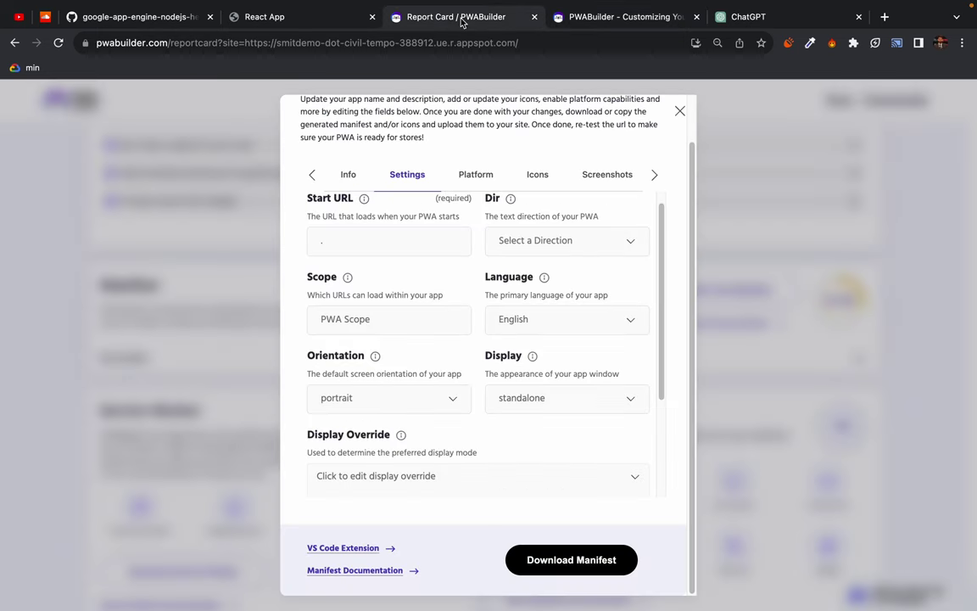
pyautogui.click(452, 402)
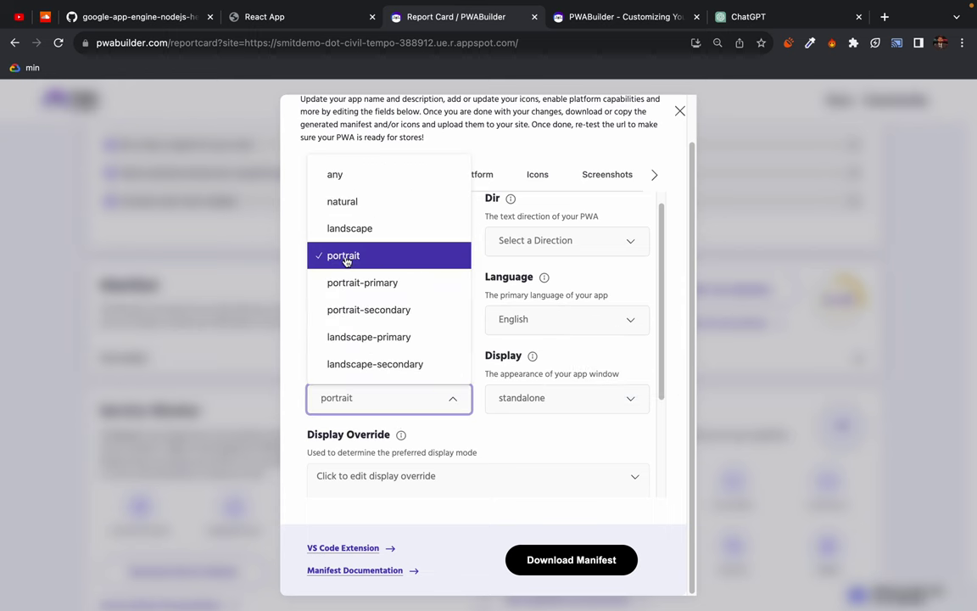
pyautogui.click(381, 257)
pyautogui.click(406, 371)
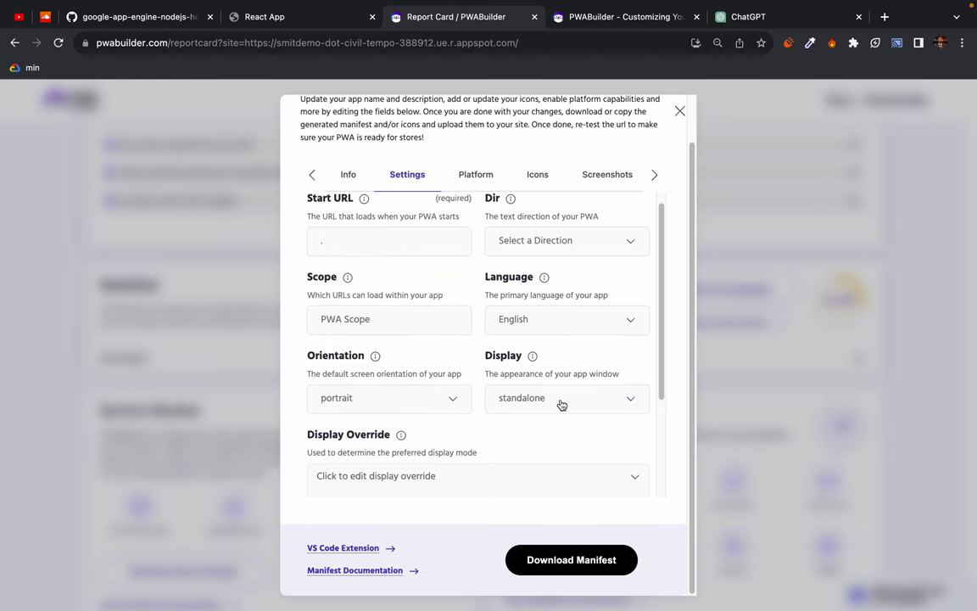
# Examine the modes offered for the manifest's Display setting without changing the selection
pyautogui.click(632, 401)
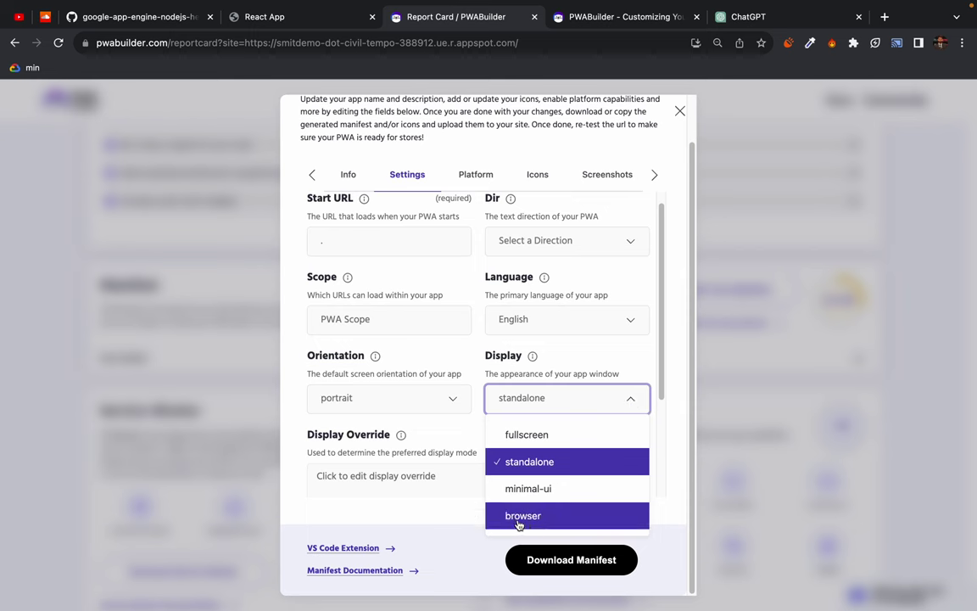
pyautogui.click(463, 432)
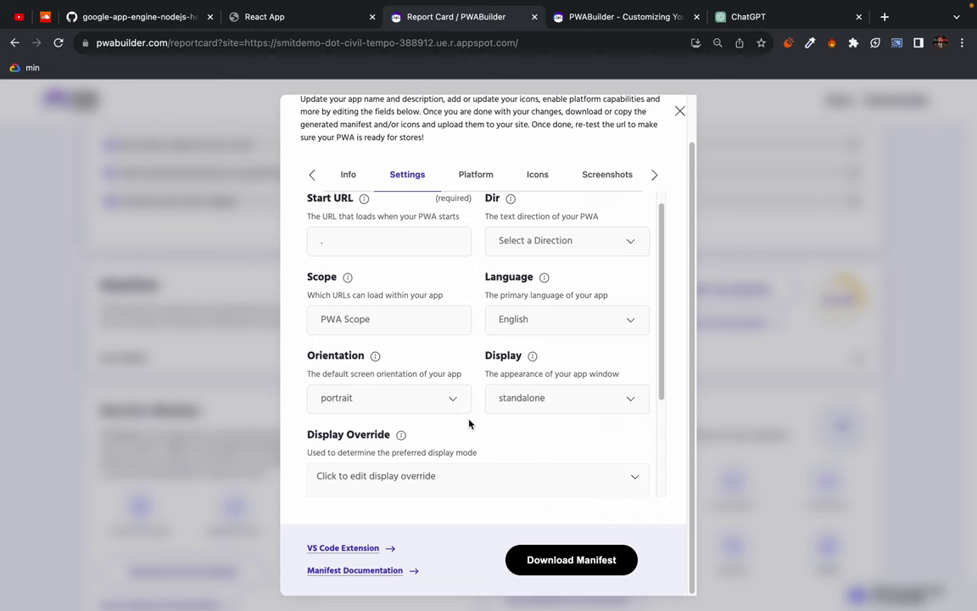
pyautogui.click(530, 399)
pyautogui.click(475, 367)
# Open the documentation for the display setting, close the older documentation tab, and read the description of the allowed display values
pyautogui.moveTo(480, 360); pyautogui.dragTo(517, 358)
pyautogui.click(532, 355)
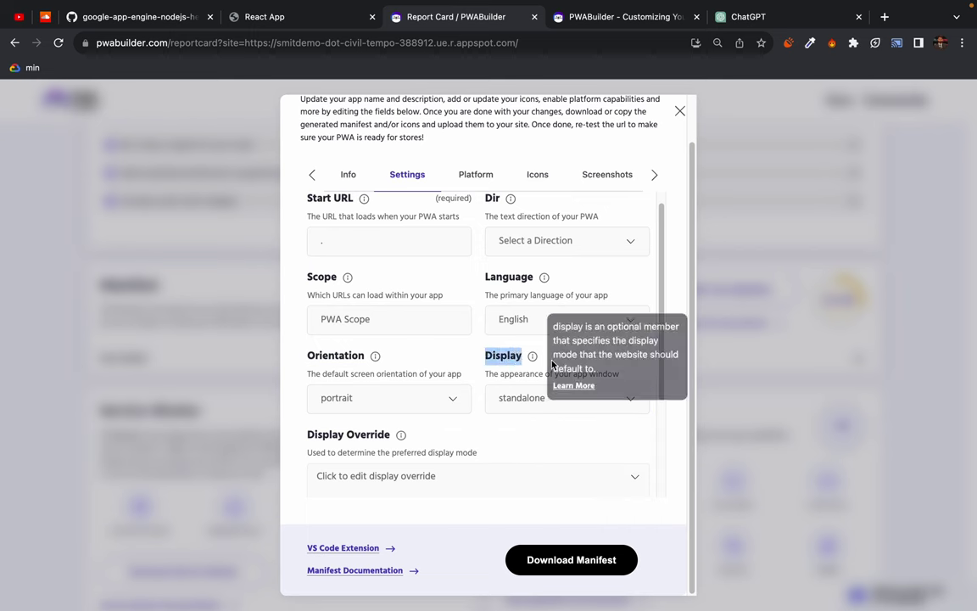
pyautogui.click(575, 388)
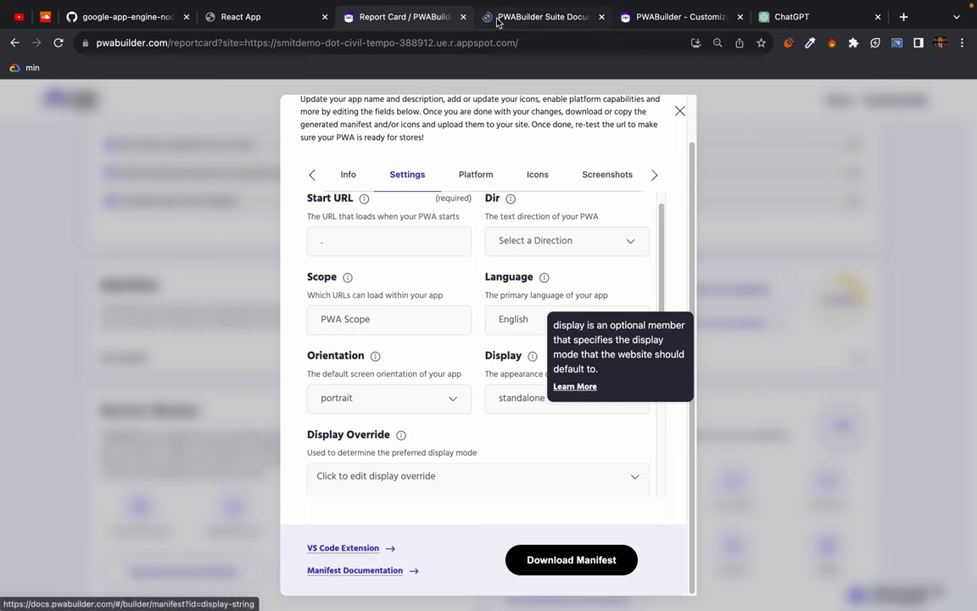
pyautogui.middleClick(652, 19)
pyautogui.click(549, 17)
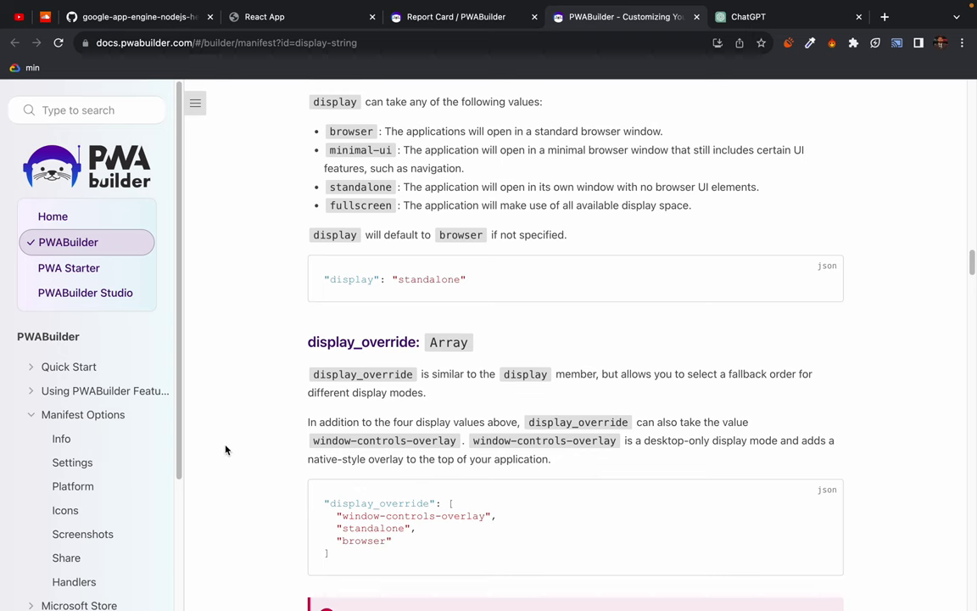
pyautogui.scroll(3, 226, 450)
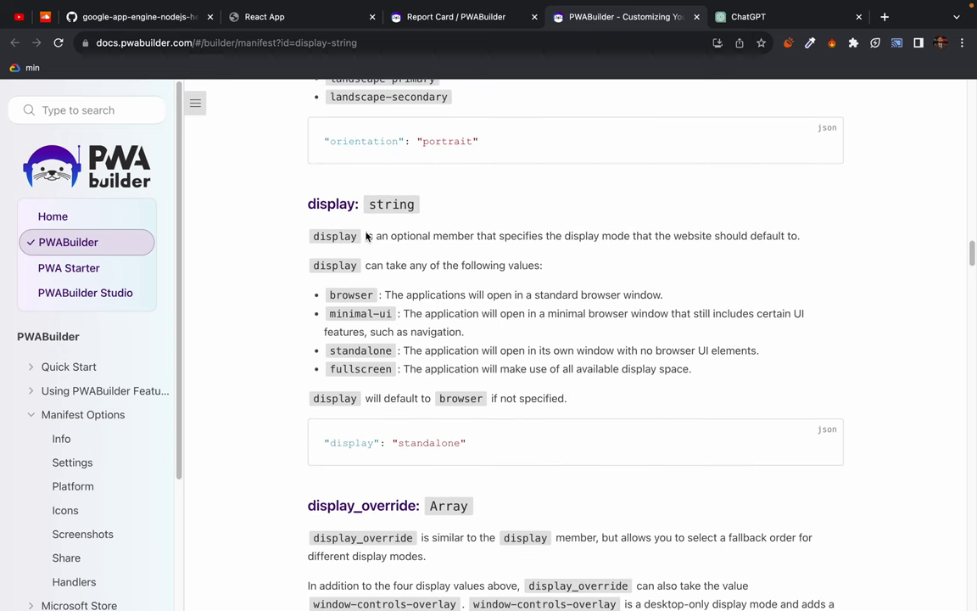
pyautogui.moveTo(293, 207); pyautogui.dragTo(492, 208)
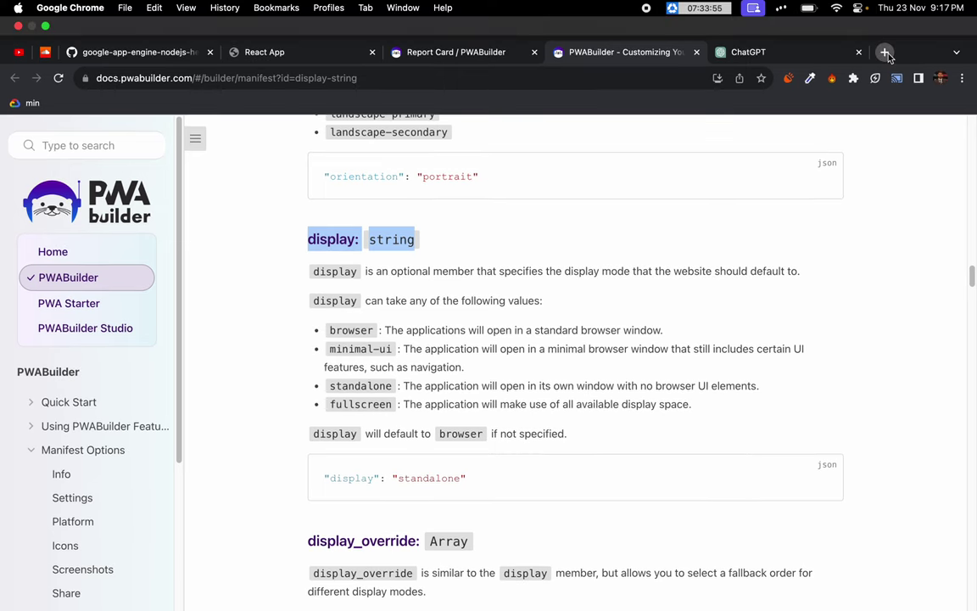
# Search Google in a new tab for "pwa display options"
pyautogui.click(885, 52)
pyautogui.write('pwa displa')
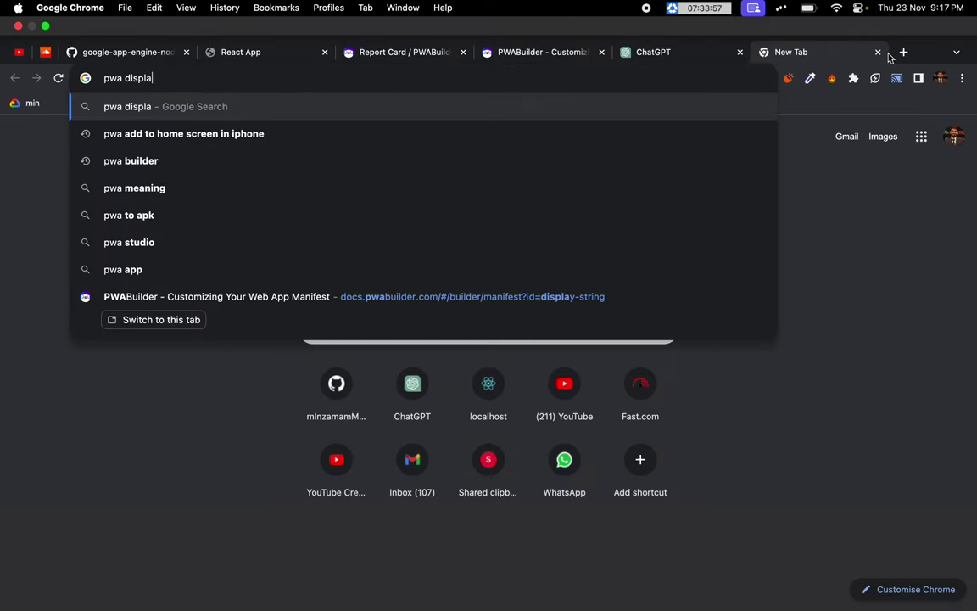
pyautogui.write('u')
pyautogui.press('BackSpace')
pyautogui.write('y')
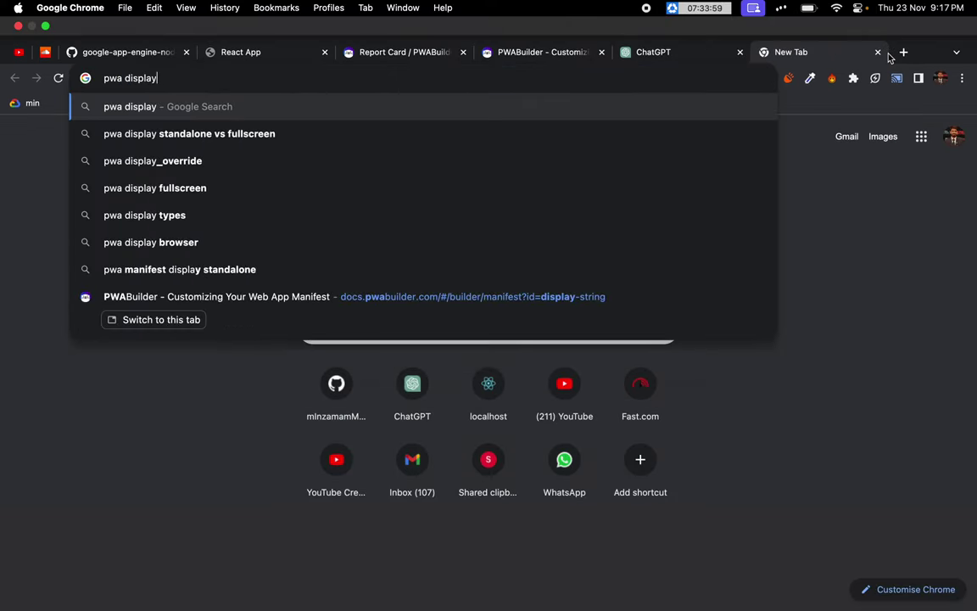
pyautogui.write(' options')
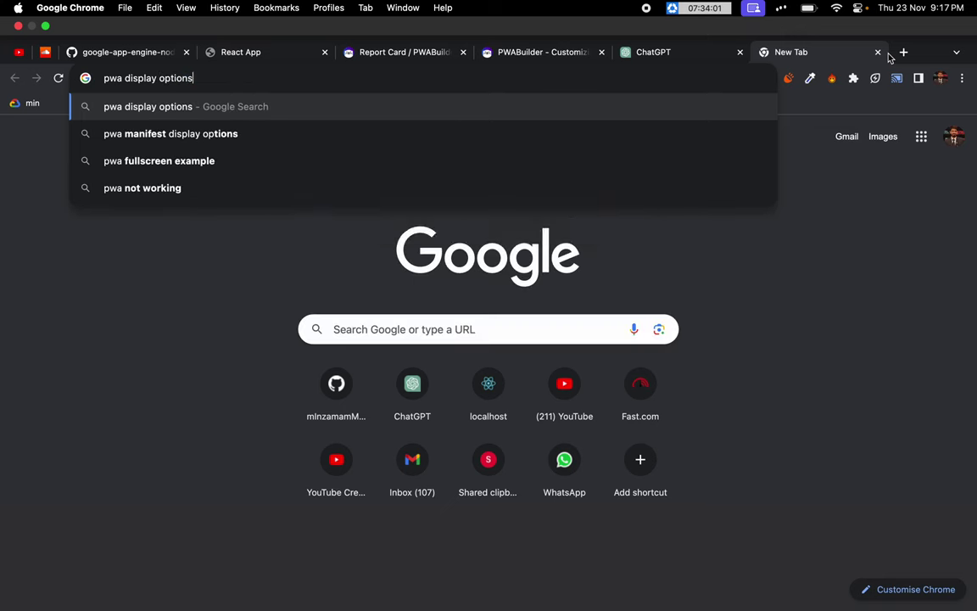
pyautogui.press('Return')
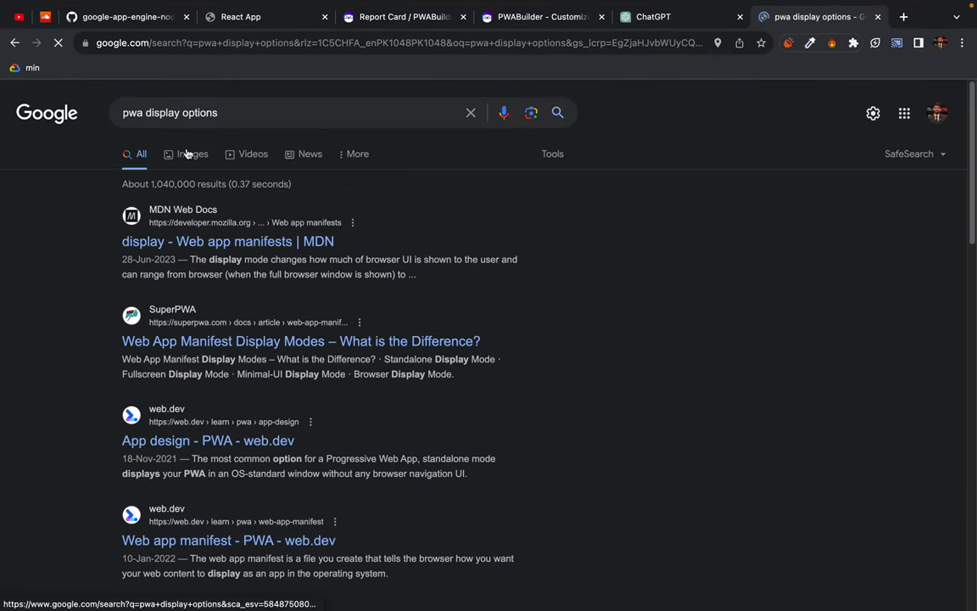
# View the image results for "pwa display options" and preview the FreeField screenshot comparing the display modes
pyautogui.click(187, 154)
pyautogui.scroll(-1, 127, 255)
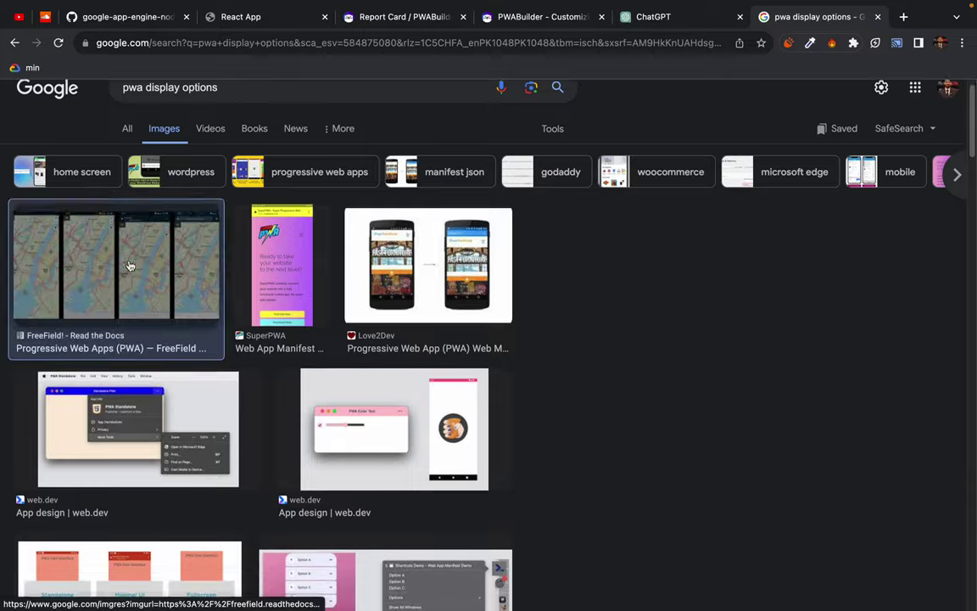
pyautogui.click(130, 266)
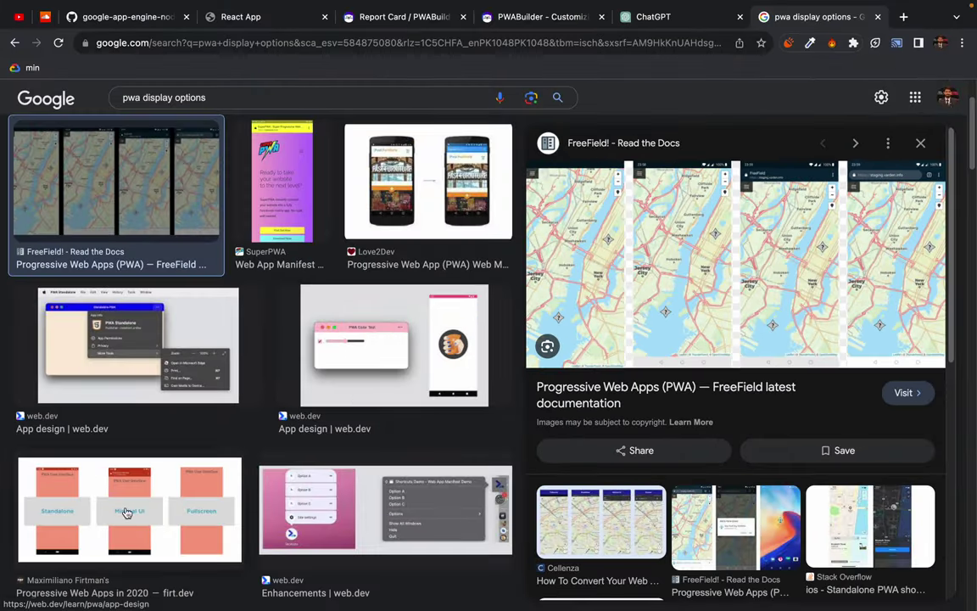
pyautogui.scroll(-2, 369, 439)
pyautogui.scroll(3, 925, 121)
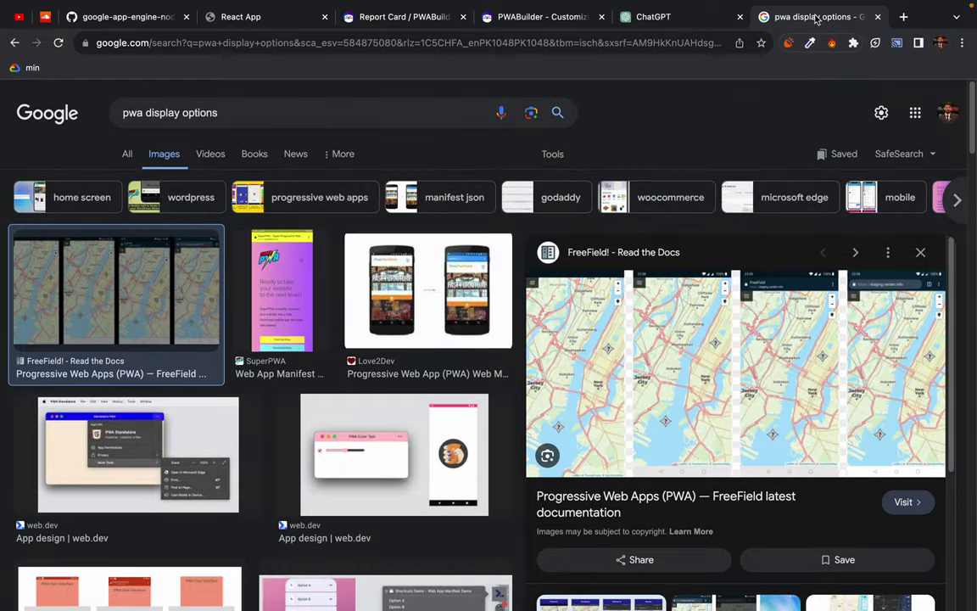
# Close the image search and the PWABuilder documentation, and return to the manifest editor on the Report Card page
pyautogui.hotkey('ctrl', 'w')
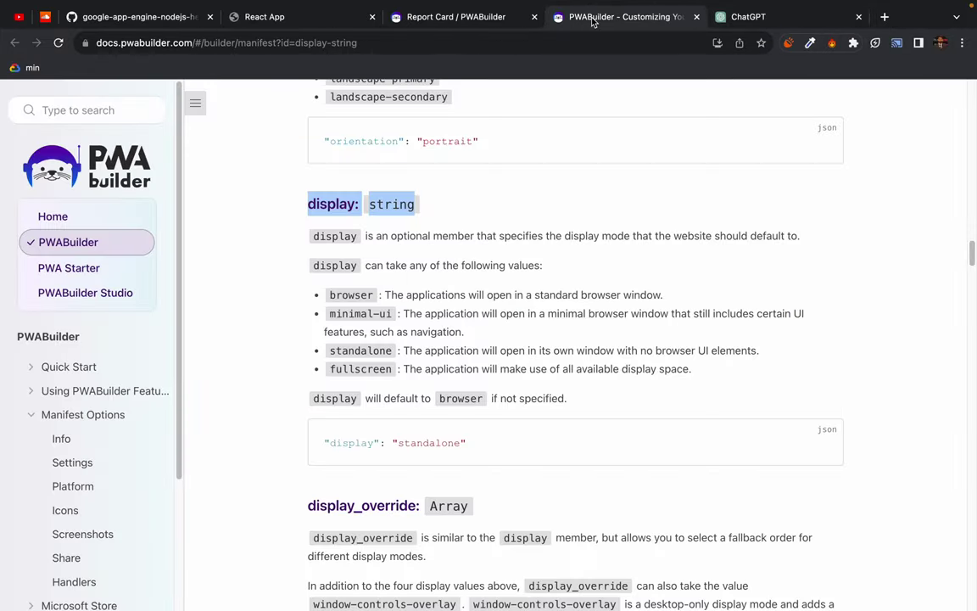
pyautogui.hotkey('ctrl', 'w')
pyautogui.click(422, 21)
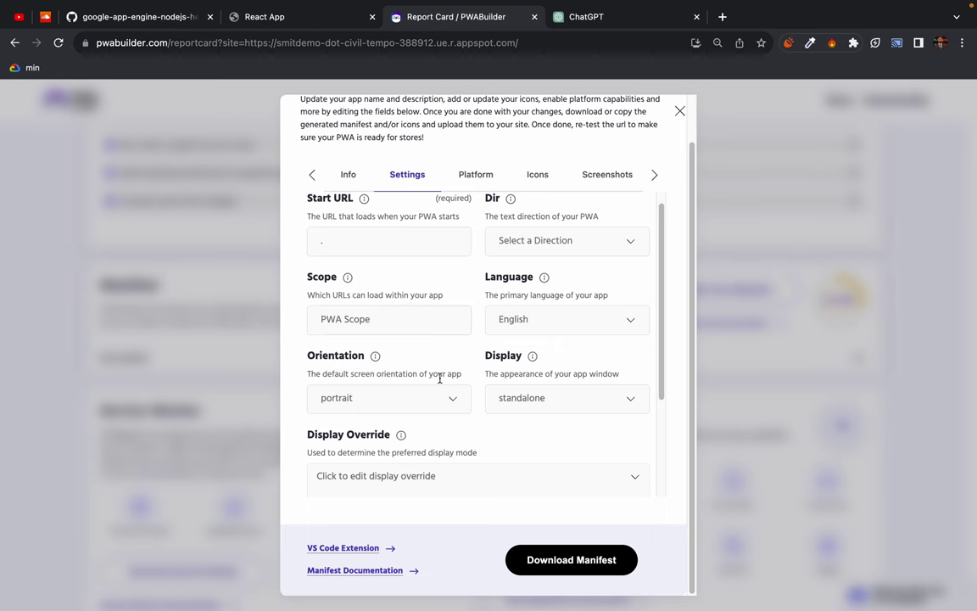
# Expand the manifest's Display Override setting and look over the override modes it offers
pyautogui.click(523, 398)
pyautogui.click(444, 459)
pyautogui.click(444, 459)
pyautogui.scroll(-3, 425, 458)
pyautogui.moveTo(401, 298)
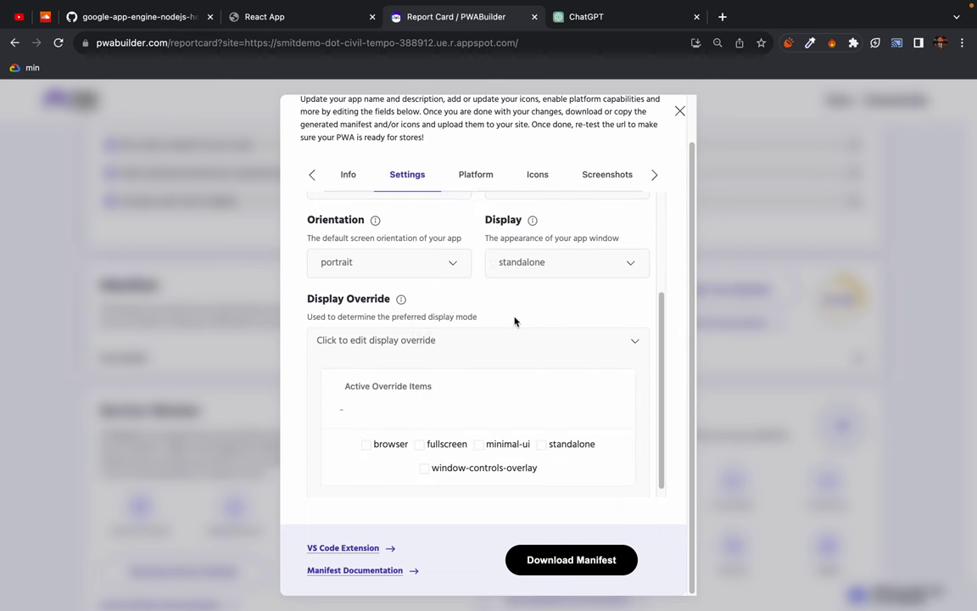
pyautogui.scroll(-1, 542, 308)
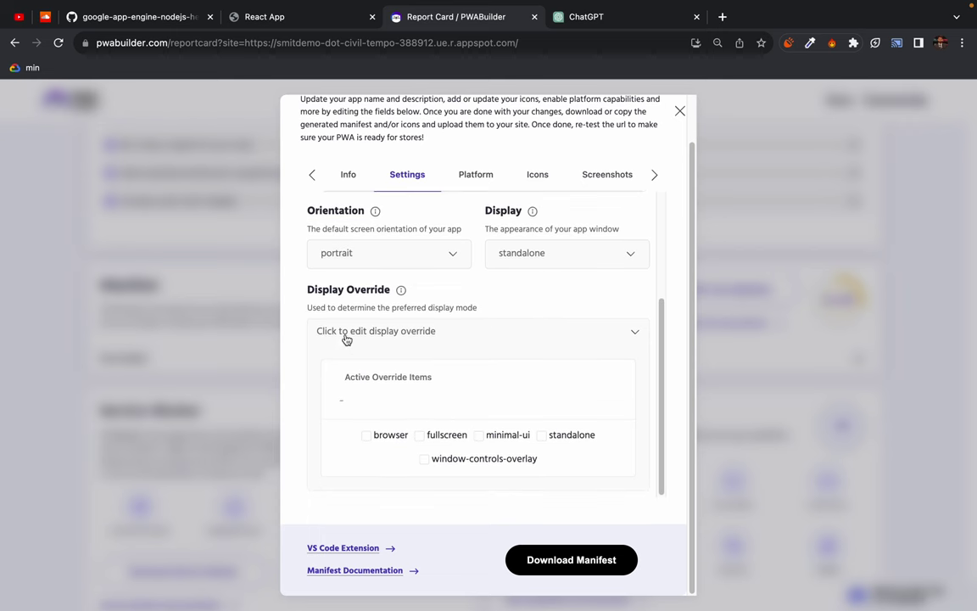
pyautogui.click(430, 333)
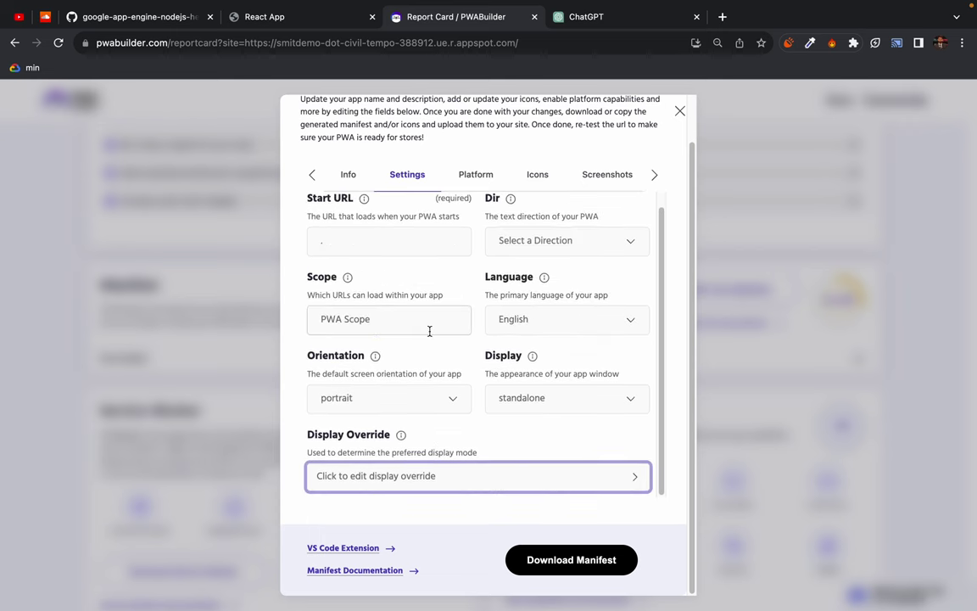
pyautogui.click(435, 477)
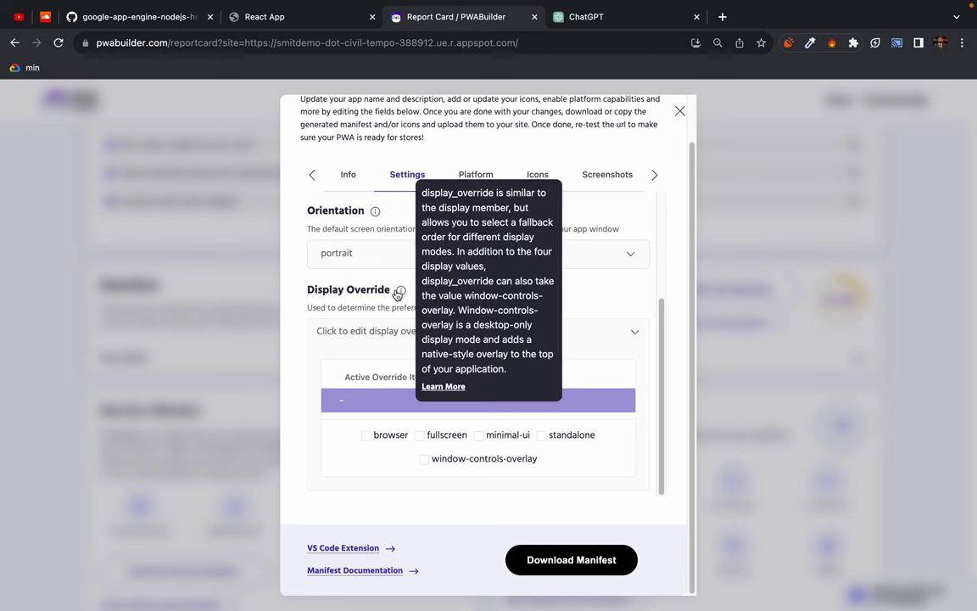
# Read the help text of the Display Override setting, covering the fallback order of display modes and the window-controls-overlay value
pyautogui.doubleClick(500, 207)
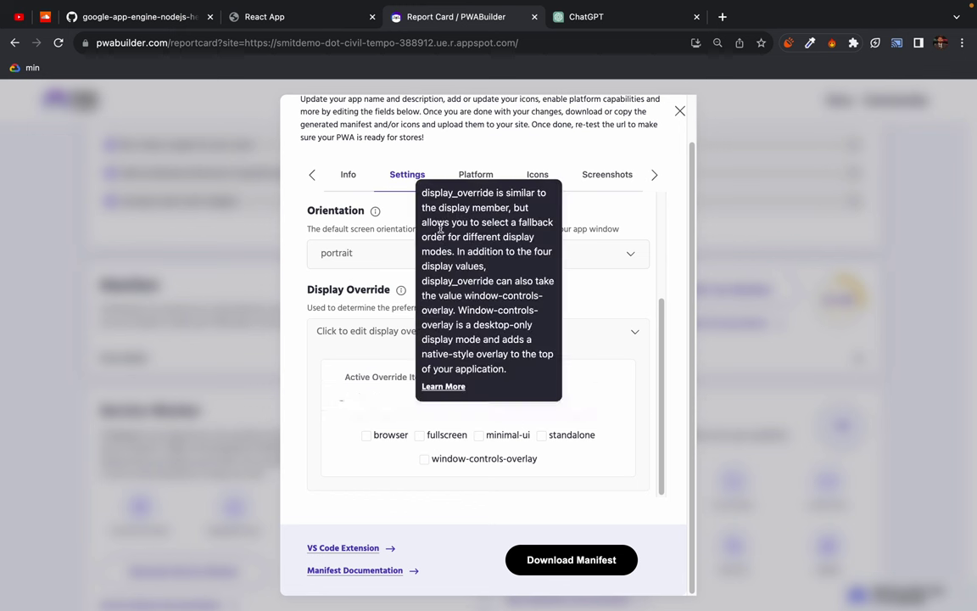
pyautogui.doubleClick(436, 223)
pyautogui.doubleClick(535, 222)
pyautogui.doubleClick(433, 237)
pyautogui.doubleClick(478, 236)
pyautogui.doubleClick(518, 236)
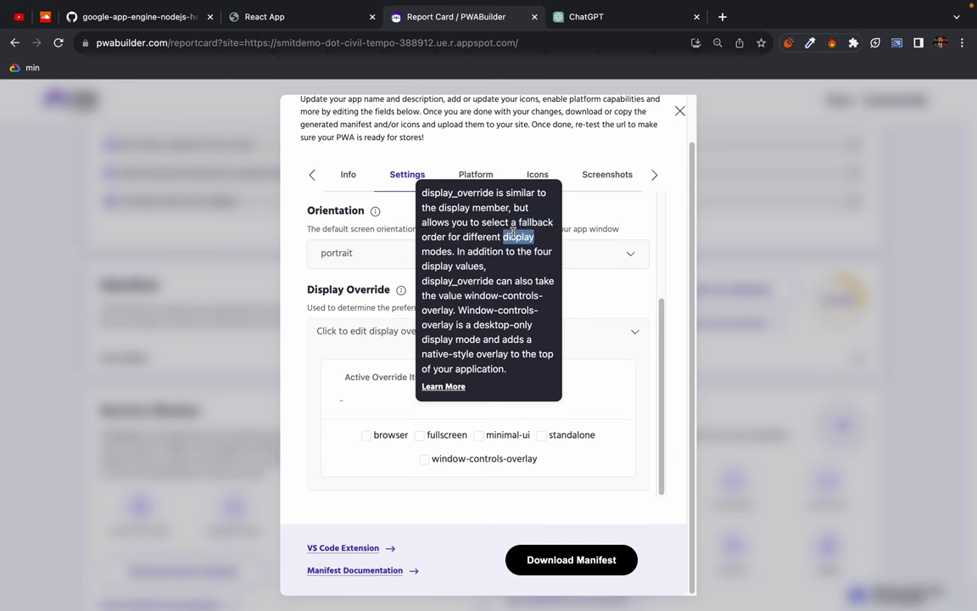
pyautogui.doubleClick(436, 251)
pyautogui.doubleClick(485, 251)
pyautogui.click(485, 251)
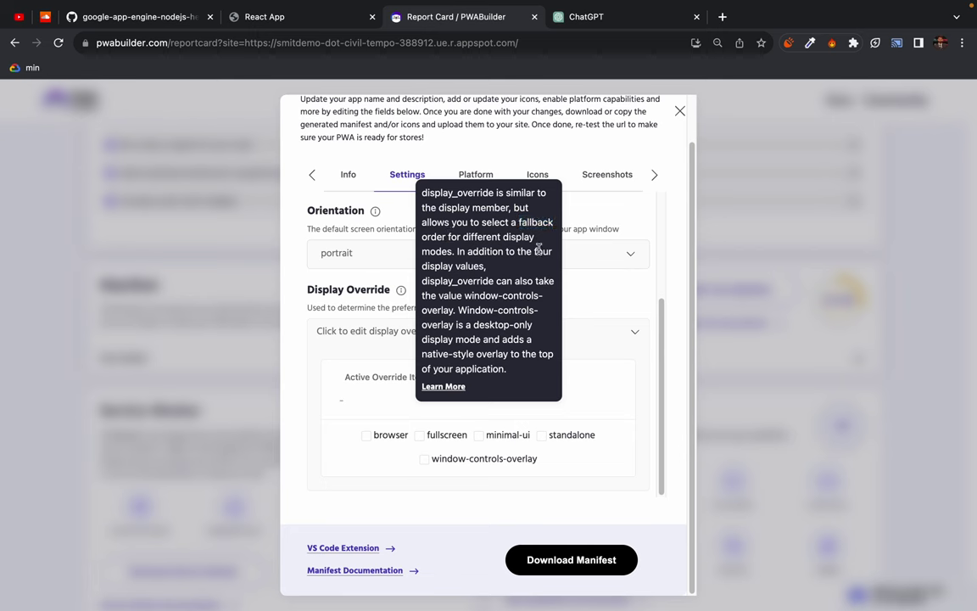
pyautogui.doubleClick(439, 283)
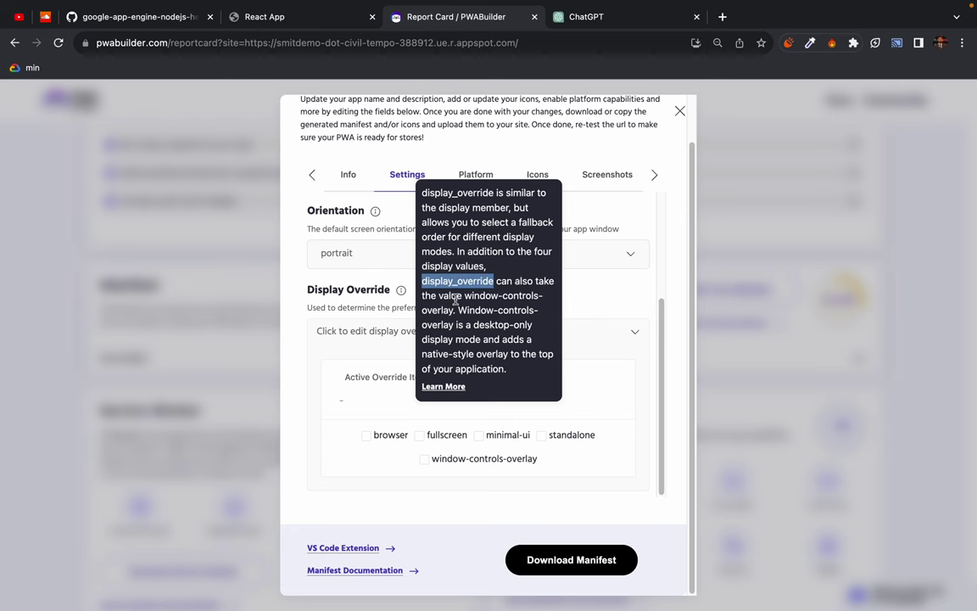
pyautogui.click(456, 299)
pyautogui.doubleClick(451, 296)
pyautogui.doubleClick(480, 296)
pyautogui.doubleClick(518, 296)
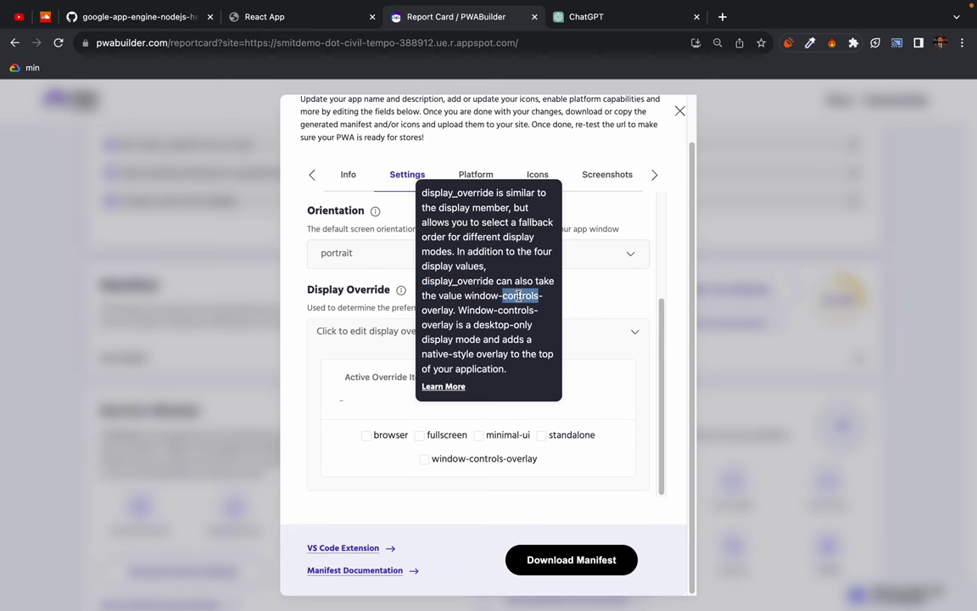
pyautogui.click(447, 310)
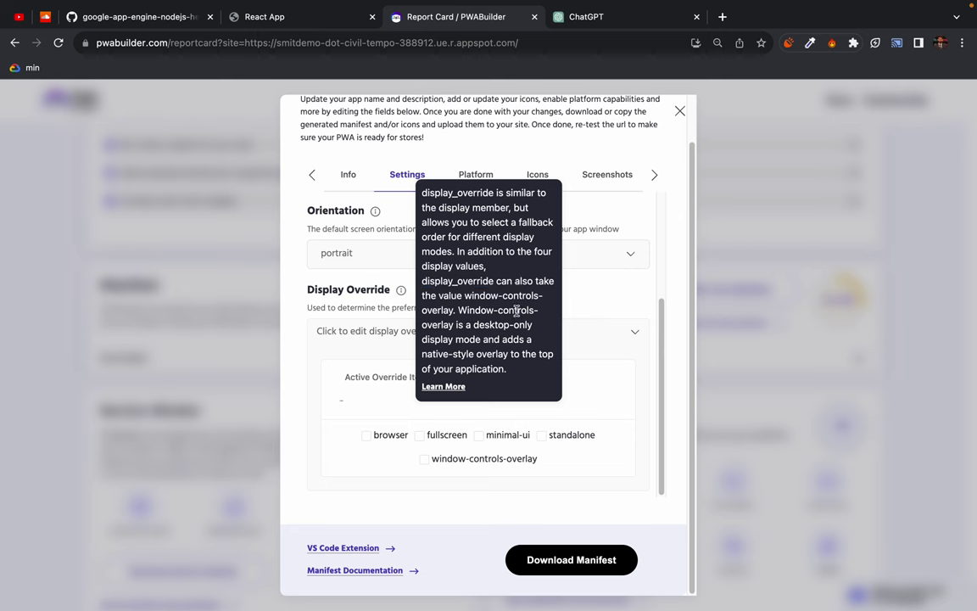
pyautogui.doubleClick(433, 339)
pyautogui.click(443, 351)
pyautogui.doubleClick(436, 354)
pyautogui.click(523, 363)
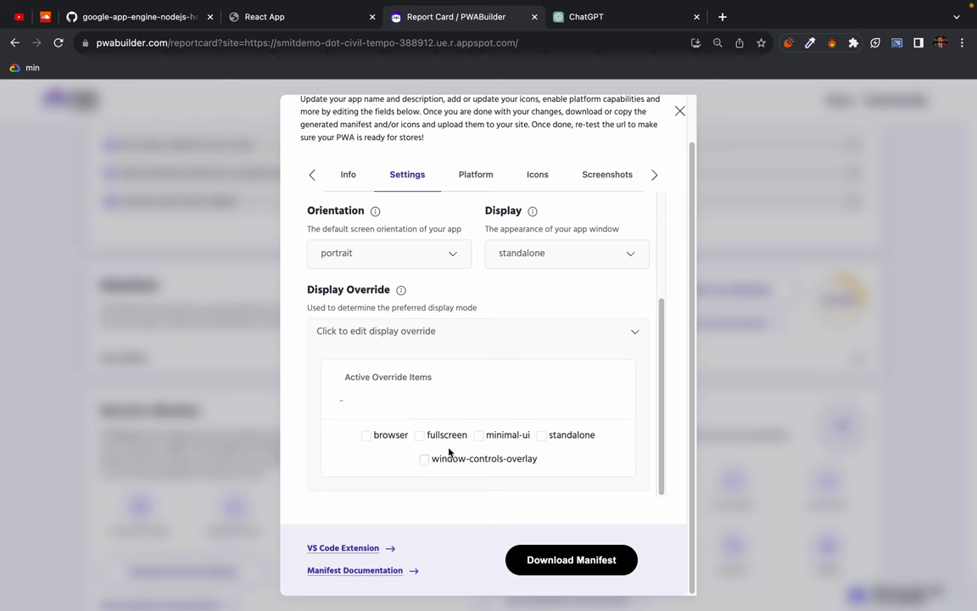
# Make window-controls-overlay the only active display override item, trying out and removing browser and standalone
pyautogui.click(425, 461)
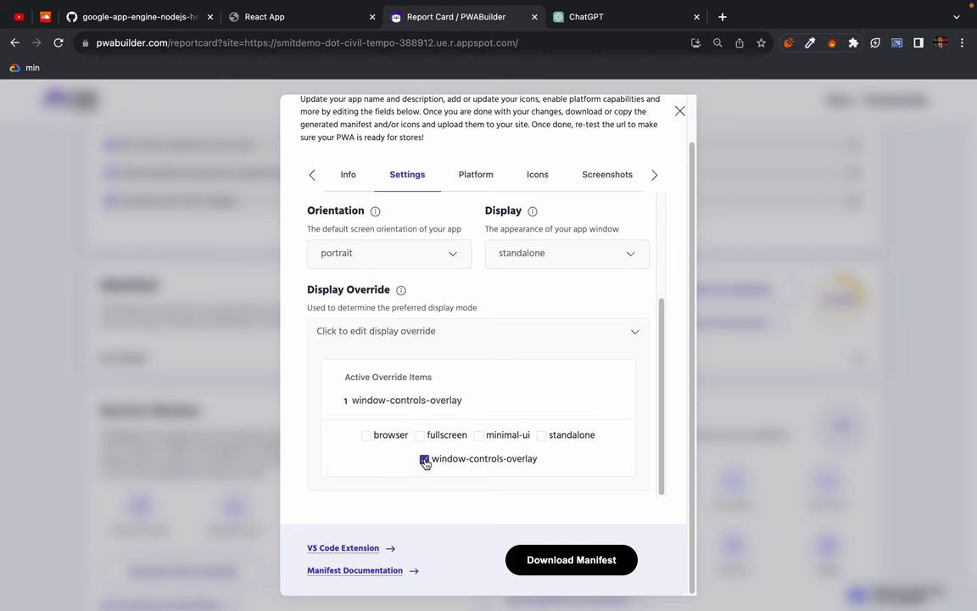
pyautogui.click(367, 435)
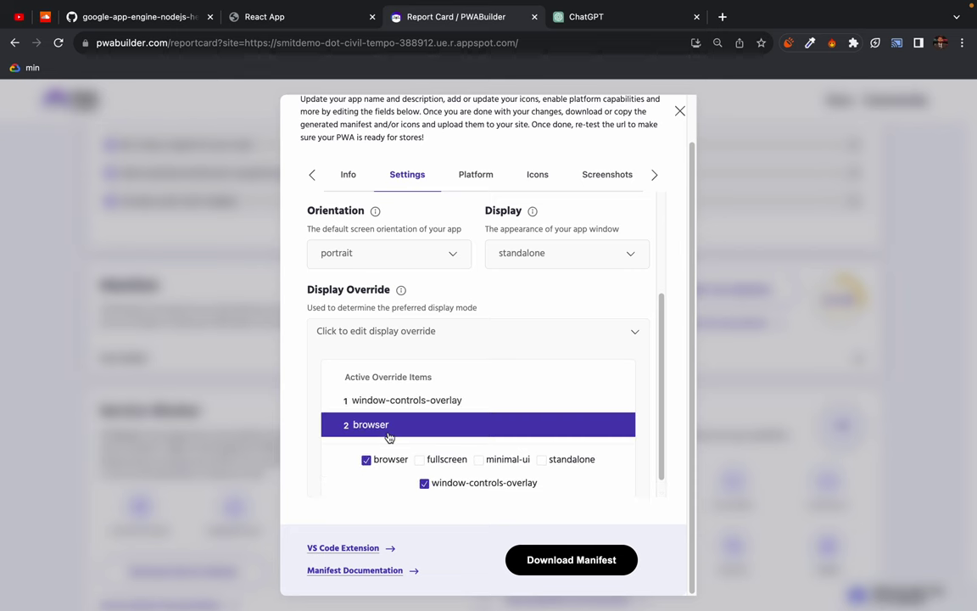
pyautogui.click(367, 460)
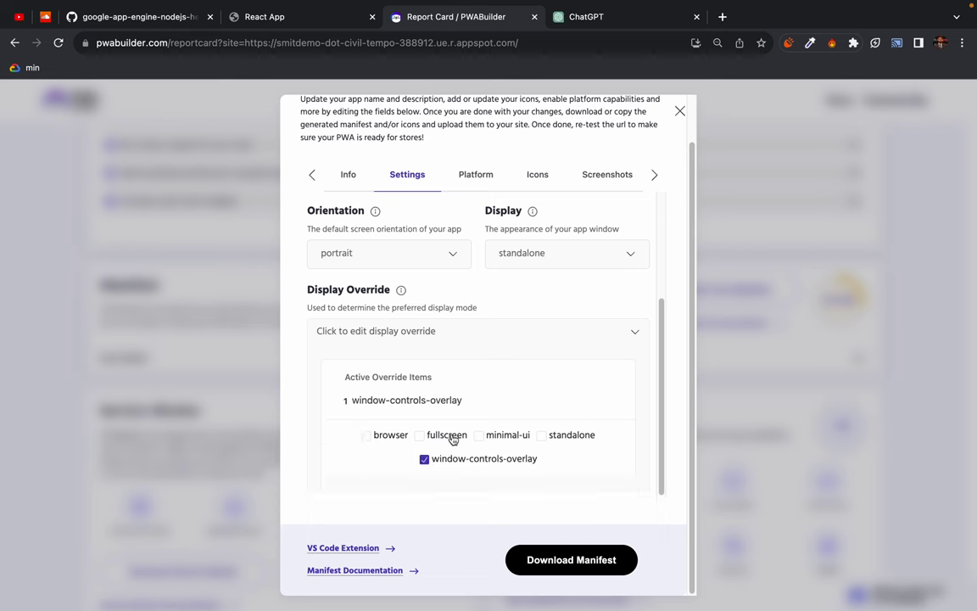
pyautogui.click(543, 436)
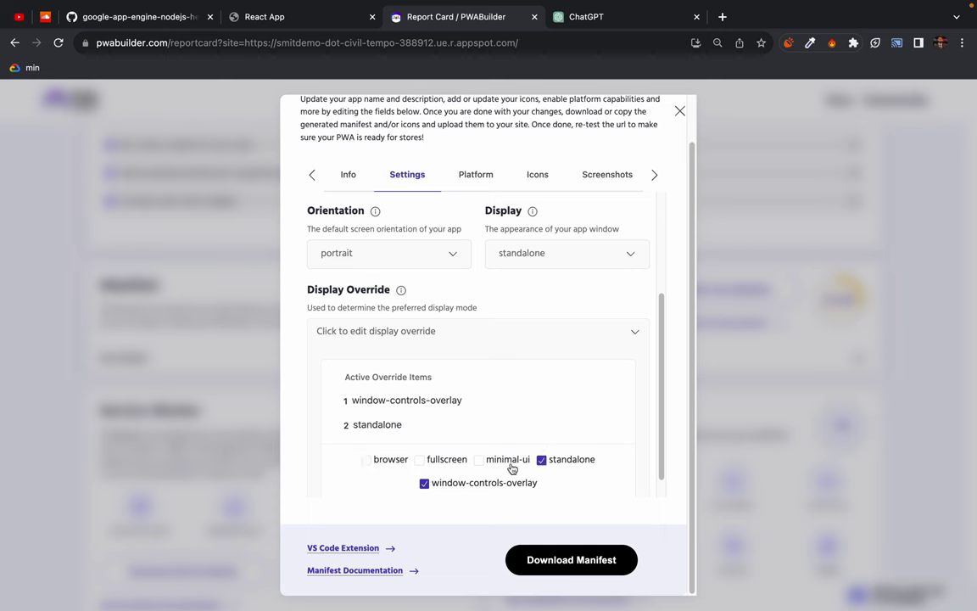
pyautogui.click(542, 460)
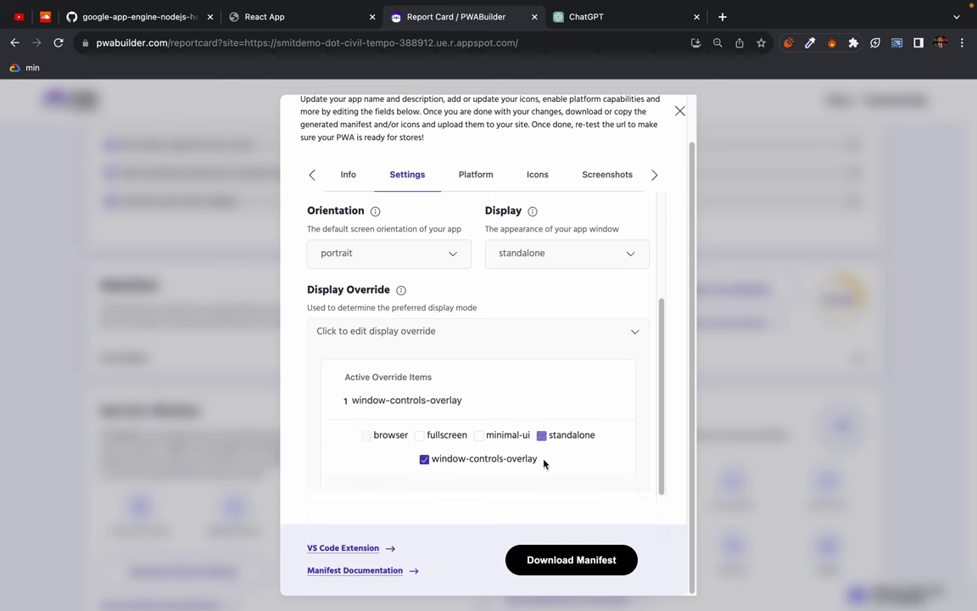
pyautogui.click(530, 257)
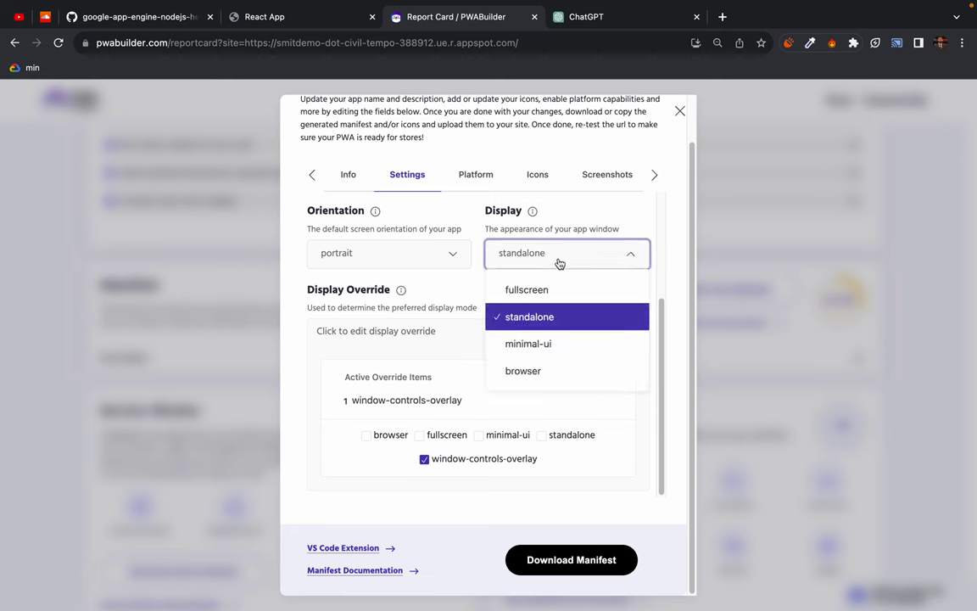
pyautogui.click(530, 253)
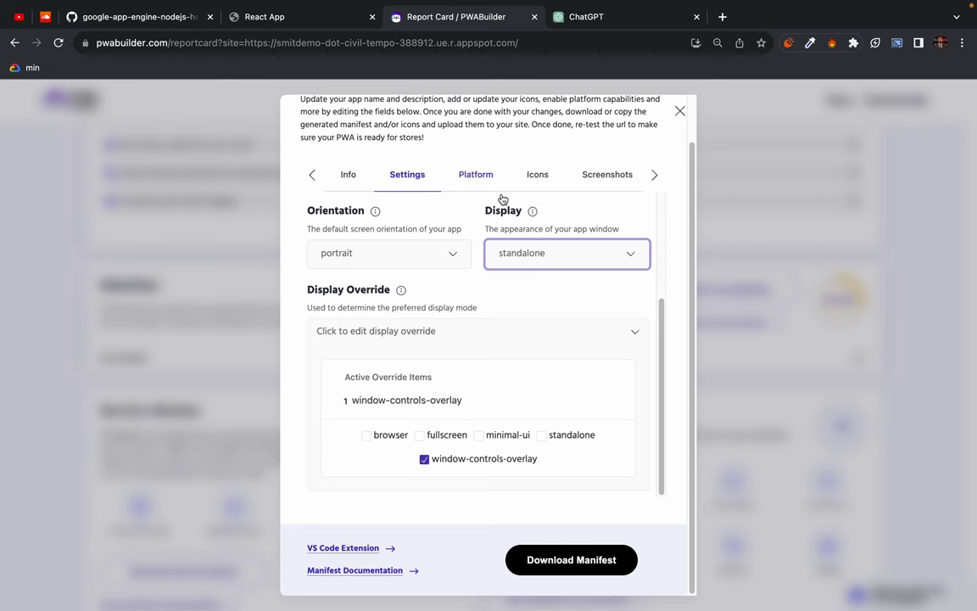
# Go to the manifest's Platform settings and read the help text for the IARC Rating ID
pyautogui.scroll(2, 545, 442)
pyautogui.click(477, 176)
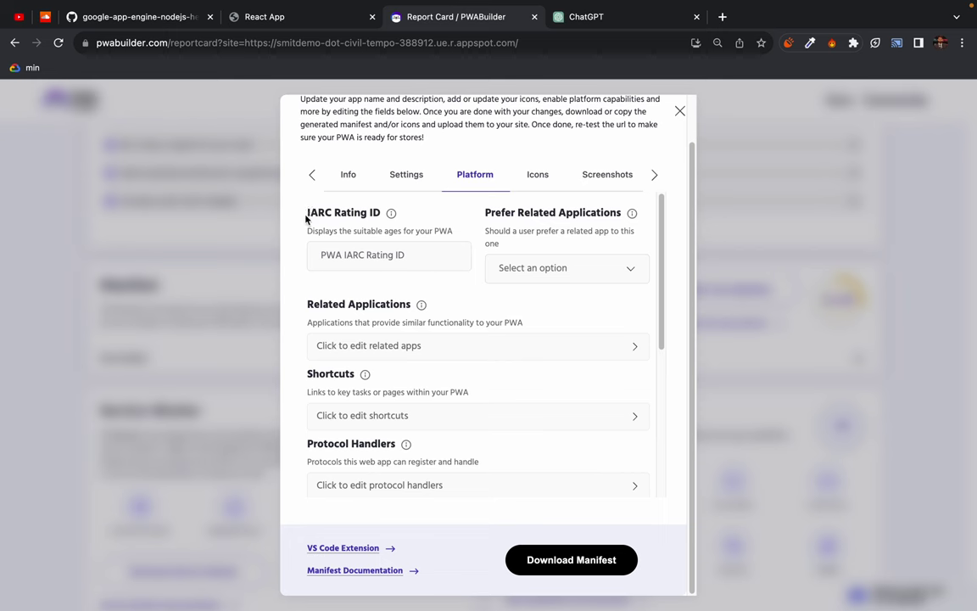
pyautogui.moveTo(396, 218)
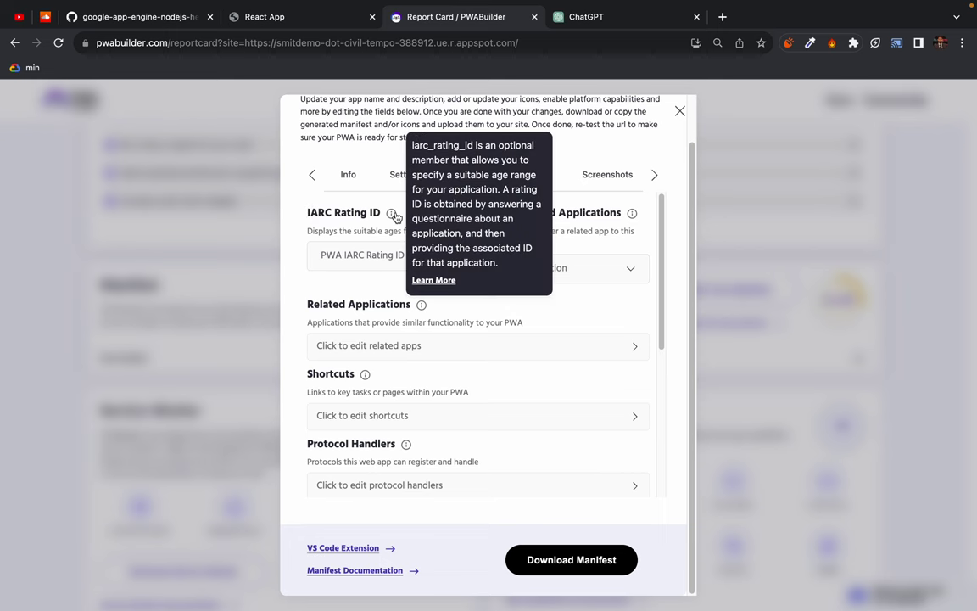
pyautogui.doubleClick(518, 146)
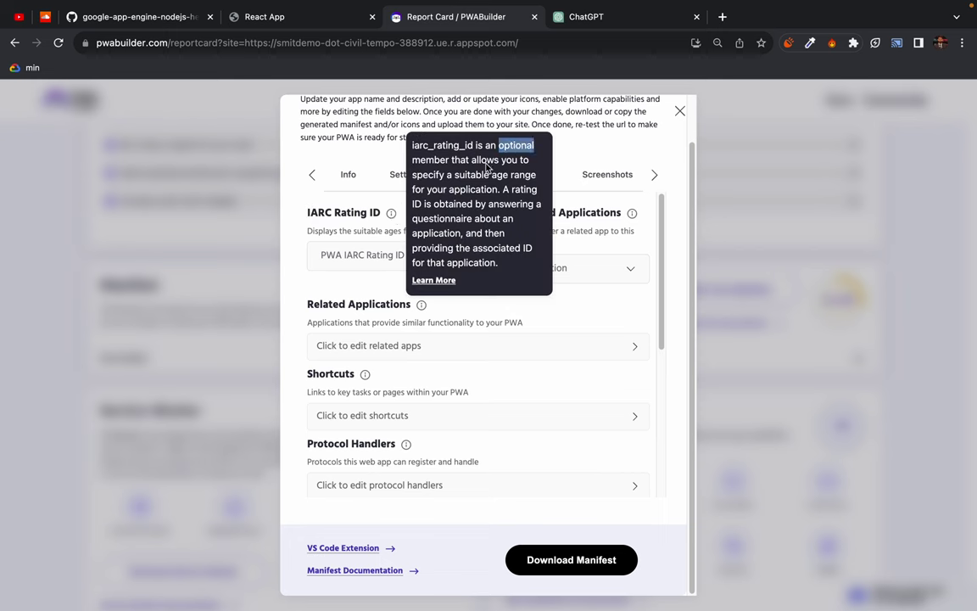
pyautogui.doubleClick(472, 190)
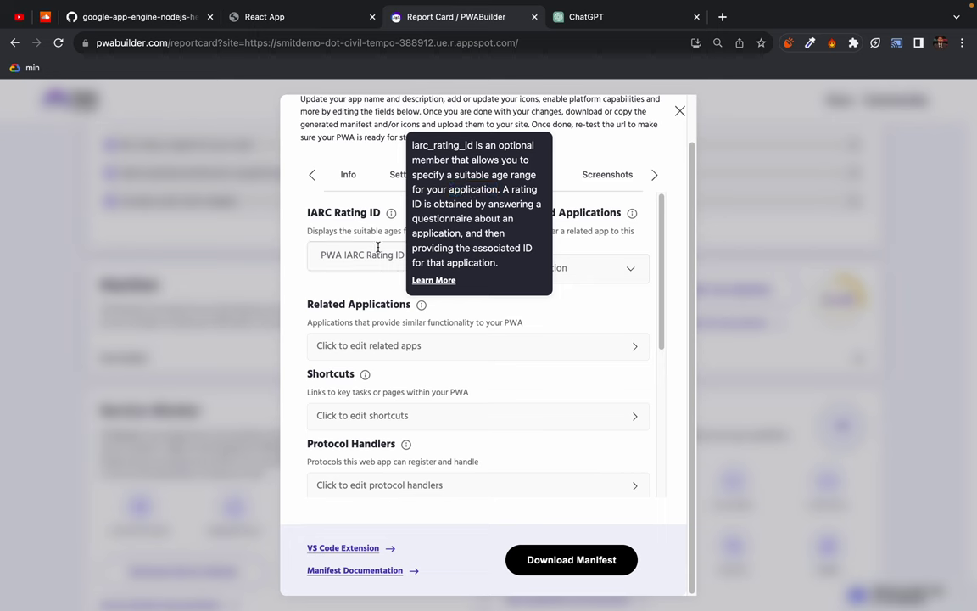
pyautogui.click(331, 254)
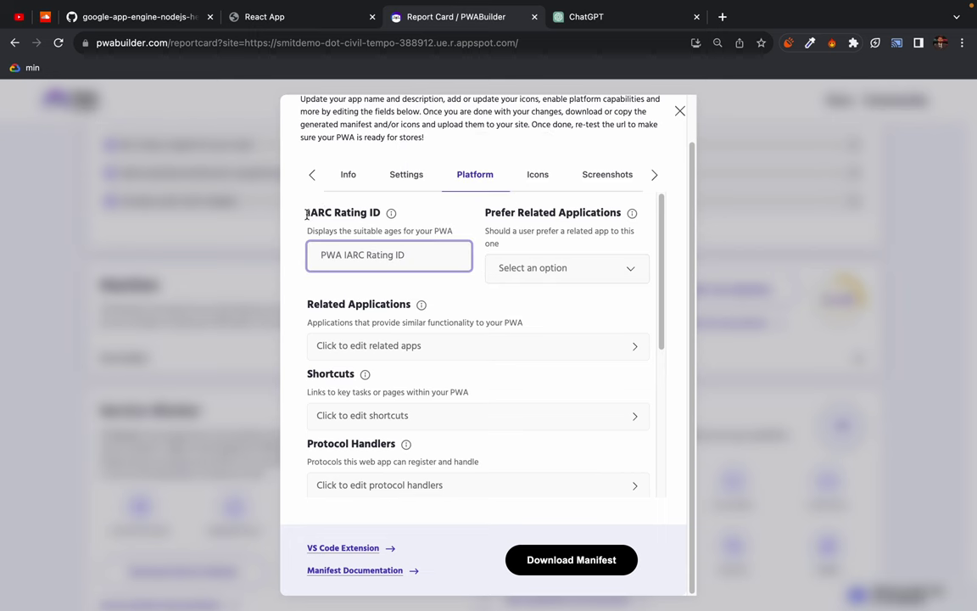
# Copy the IARC Rating ID label, ask ChatGPT for "IARC Rating ID list" in a new chat, and read the answer
pyautogui.moveTo(306, 215); pyautogui.dragTo(373, 213)
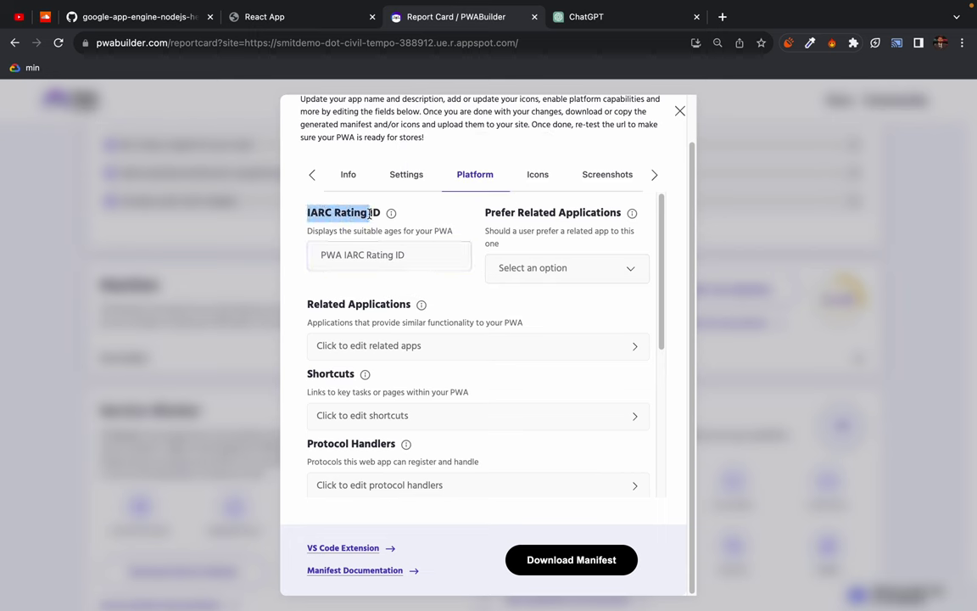
pyautogui.moveTo(418, 276); pyautogui.dragTo(378, 214)
pyautogui.press('super+c')
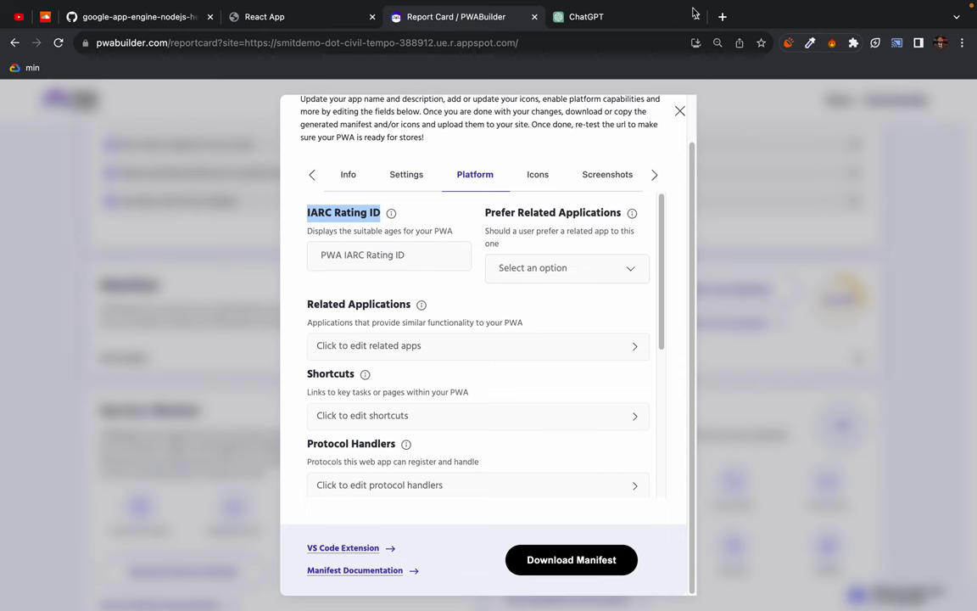
pyautogui.click(613, 16)
pyautogui.click(79, 105)
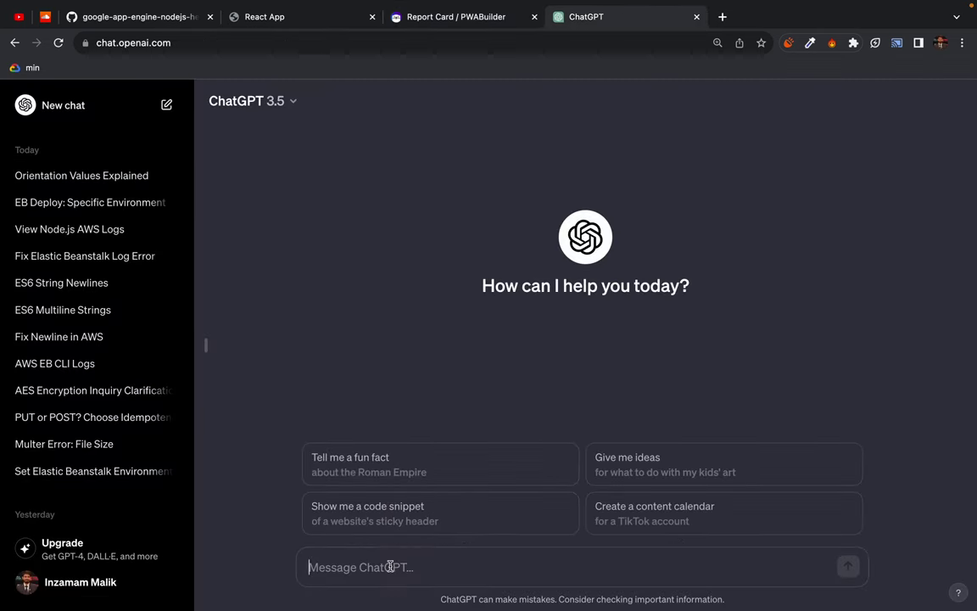
pyautogui.press('super+v')
pyautogui.write('list')
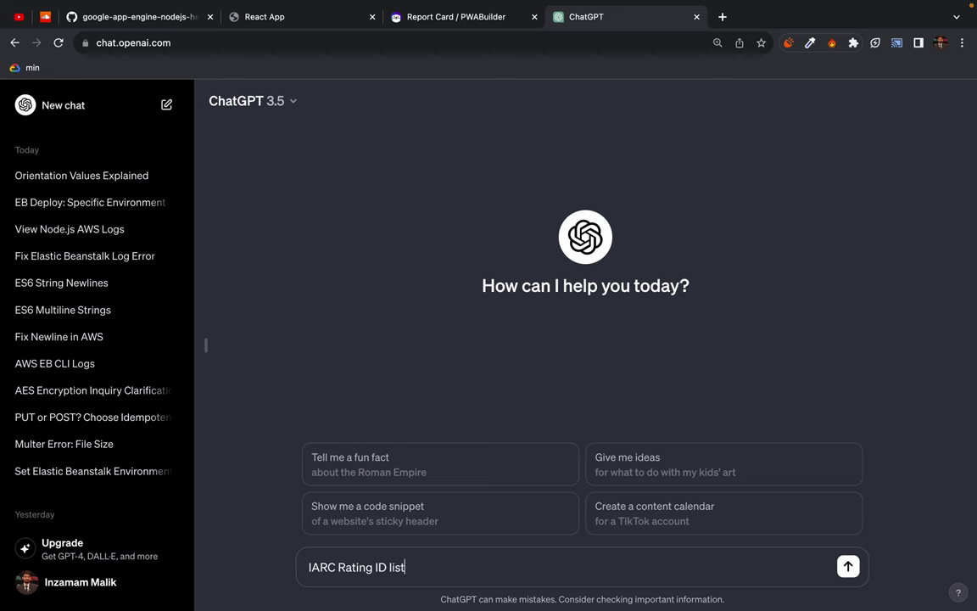
pyautogui.press('Return')
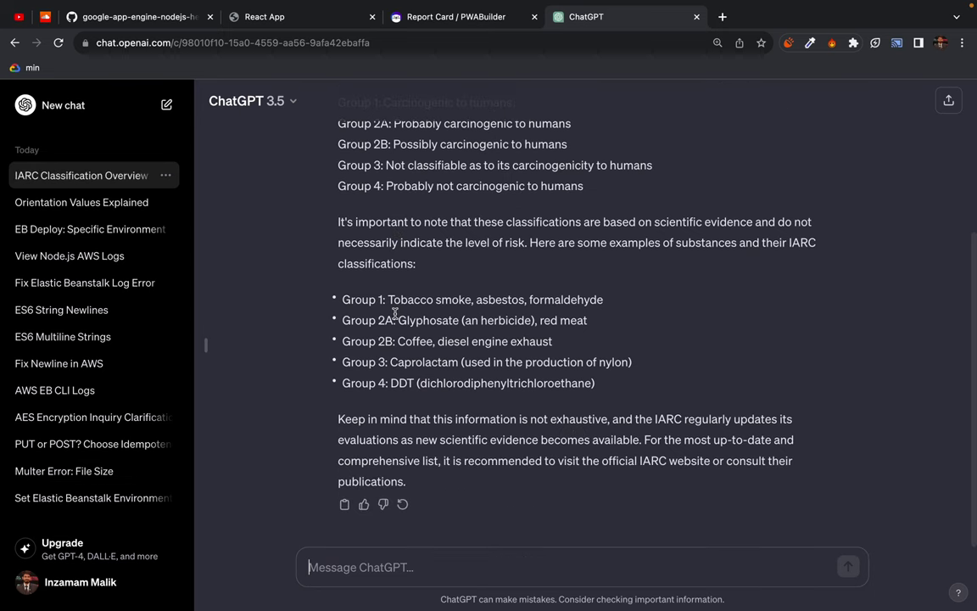
pyautogui.scroll(1, 441, 360)
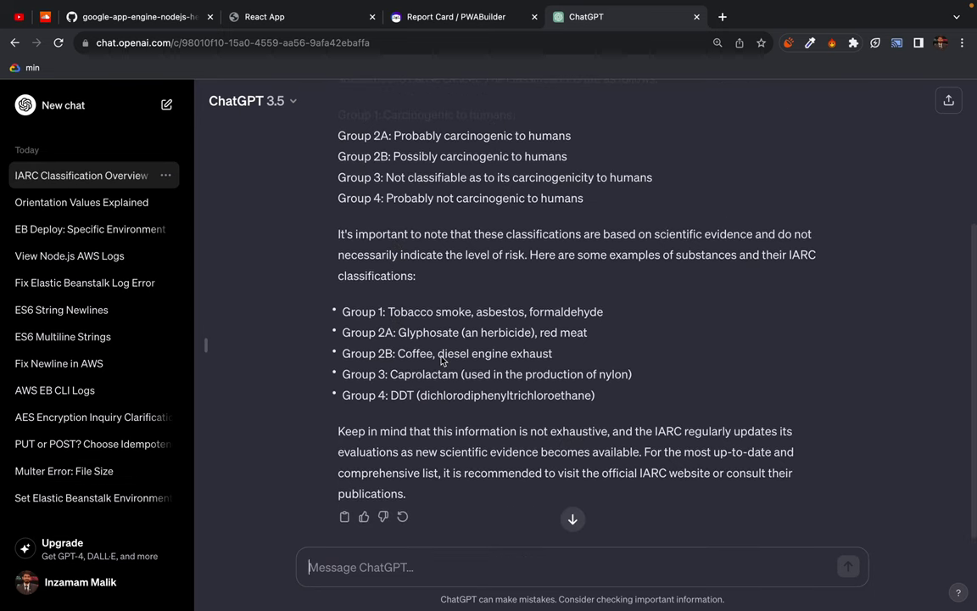
pyautogui.scroll(5, 441, 360)
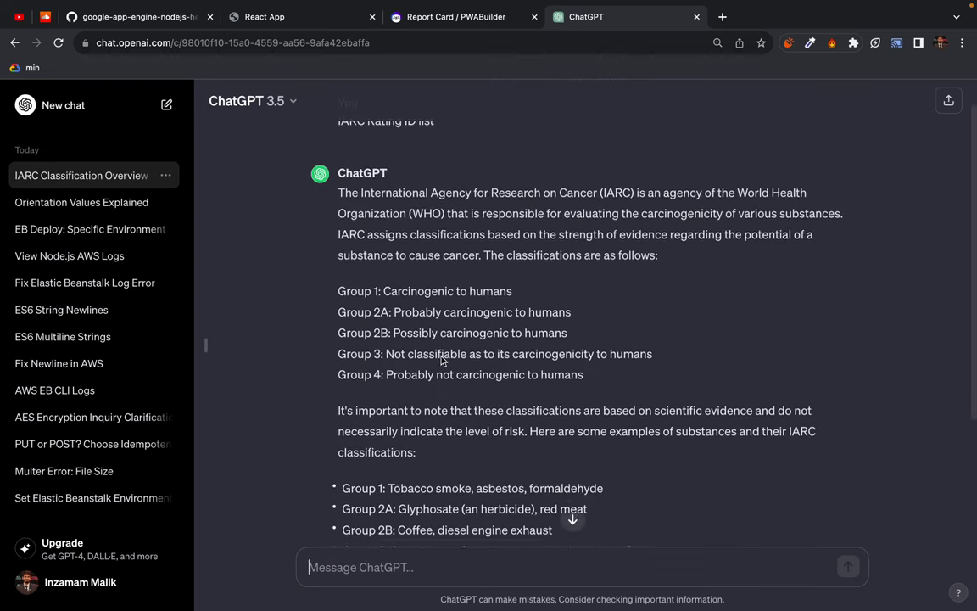
# Start a new ChatGPT chat and ask "what is IARC Rating id"
pyautogui.scroll(2, 437, 347)
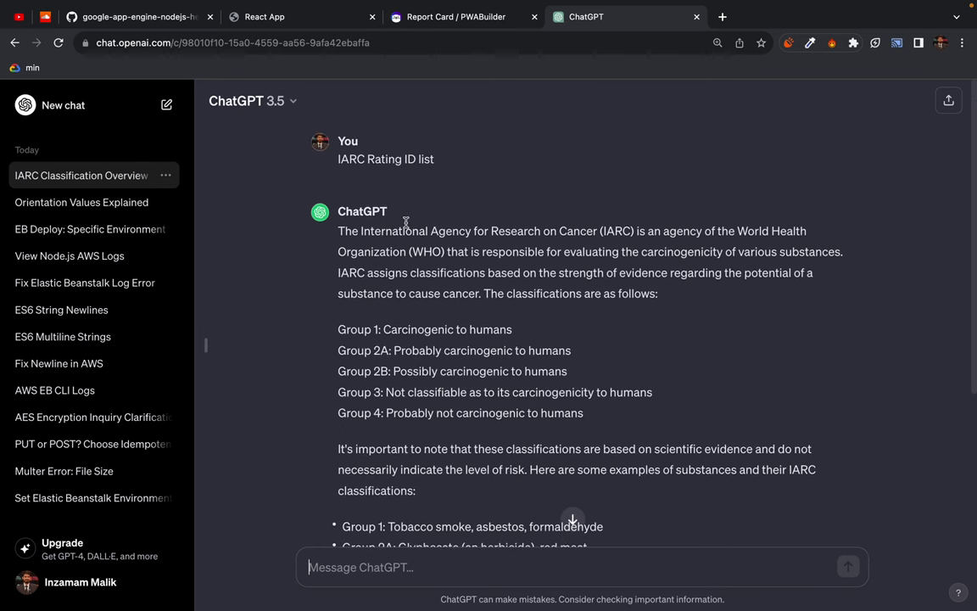
pyautogui.click(66, 104)
pyautogui.write('IARC Rating ID')
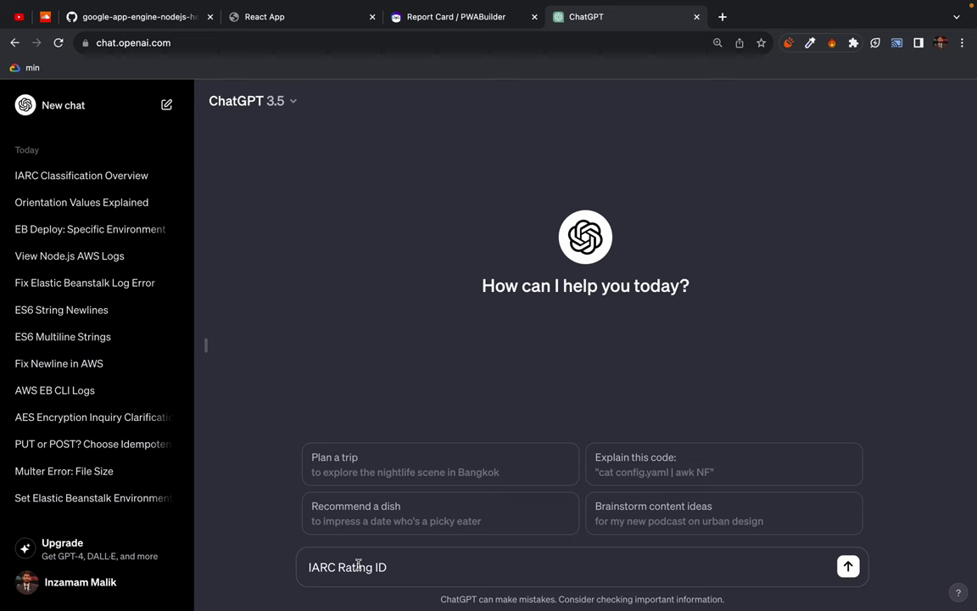
pyautogui.press('BackSpace')
pyautogui.press('BackSpace')
pyautogui.press('BackSpace')
pyautogui.write('what is')
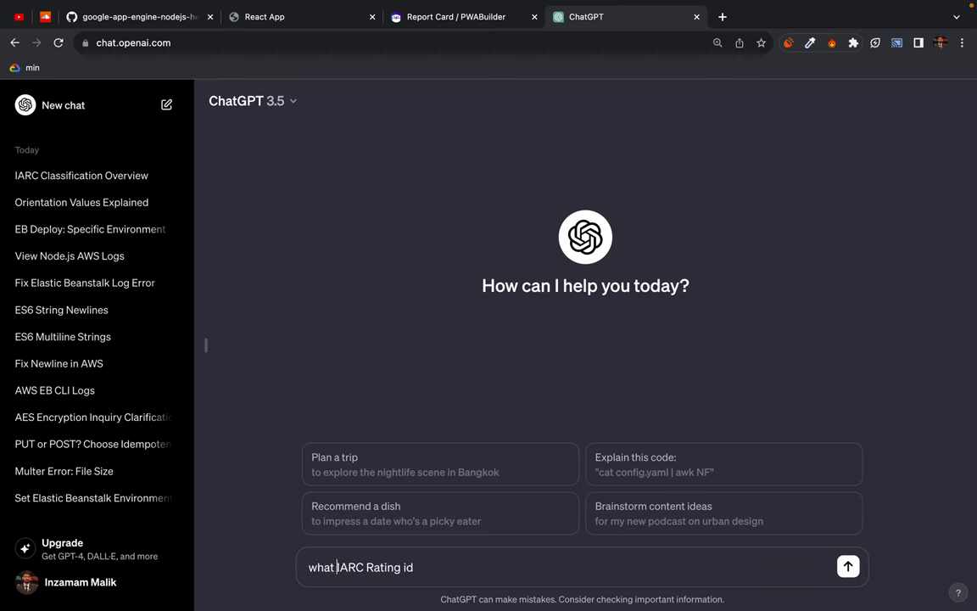
pyautogui.press('Return')
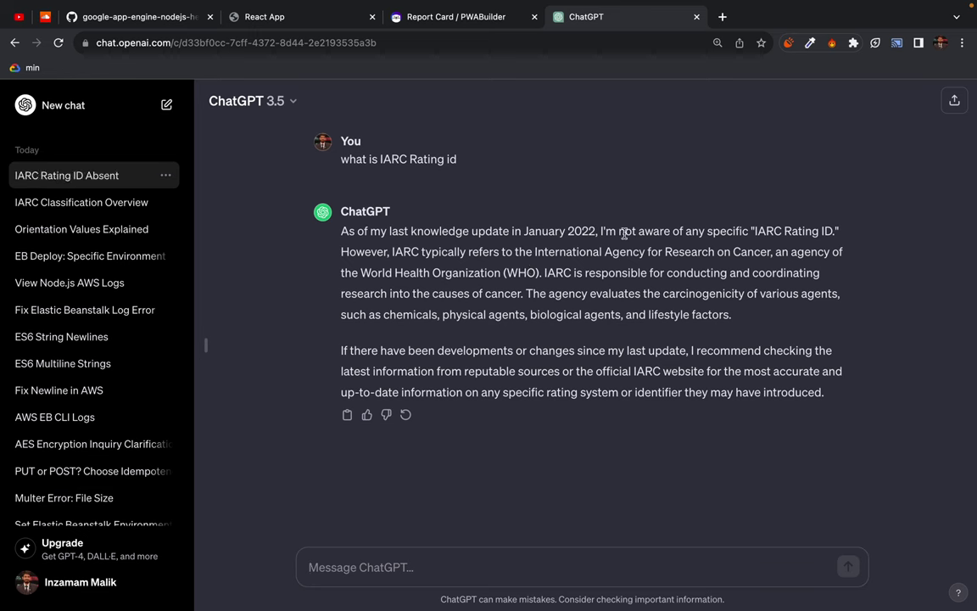
# Read ChatGPT's answer about the IARC Rating ID and what the abbreviation IARC refers to
pyautogui.moveTo(616, 230); pyautogui.dragTo(825, 229)
pyautogui.doubleClick(394, 249)
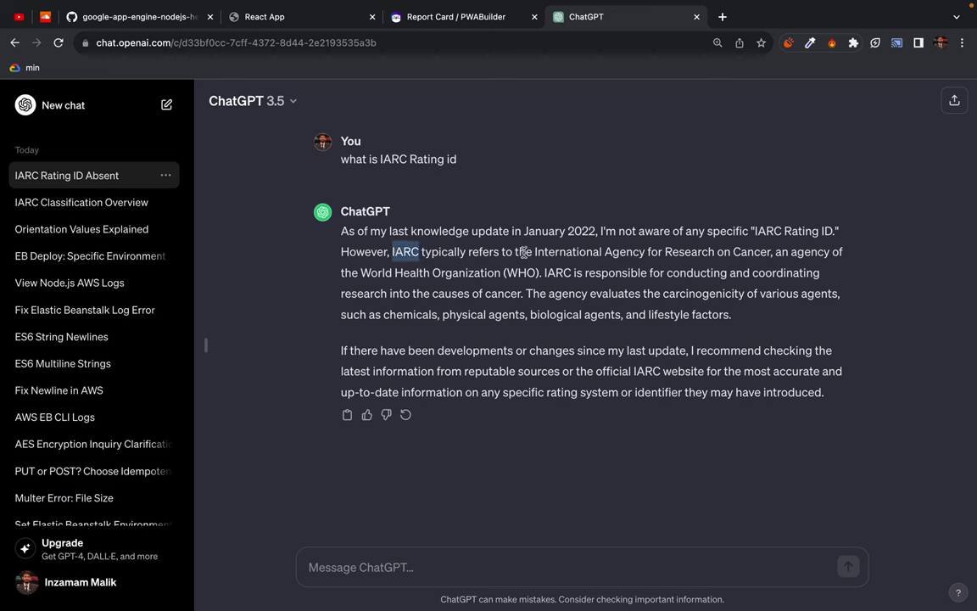
pyautogui.doubleClick(568, 252)
pyautogui.doubleClick(605, 252)
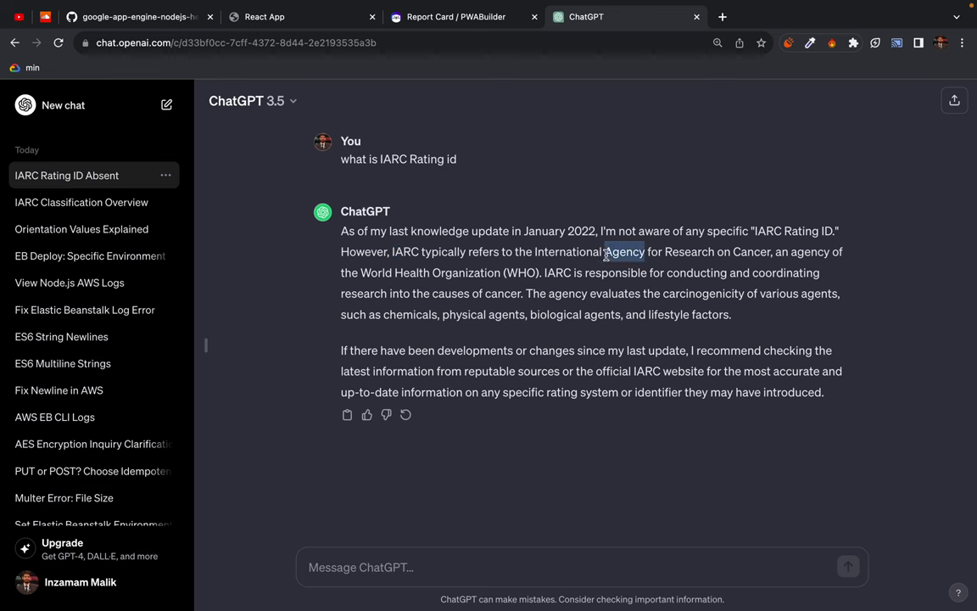
pyautogui.click(676, 252)
pyautogui.doubleClick(754, 252)
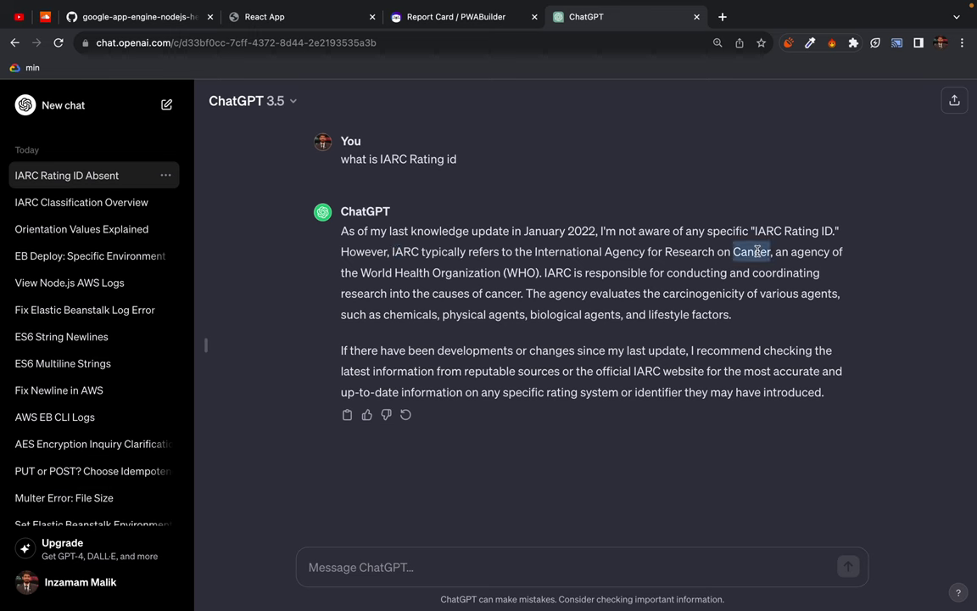
pyautogui.doubleClick(812, 252)
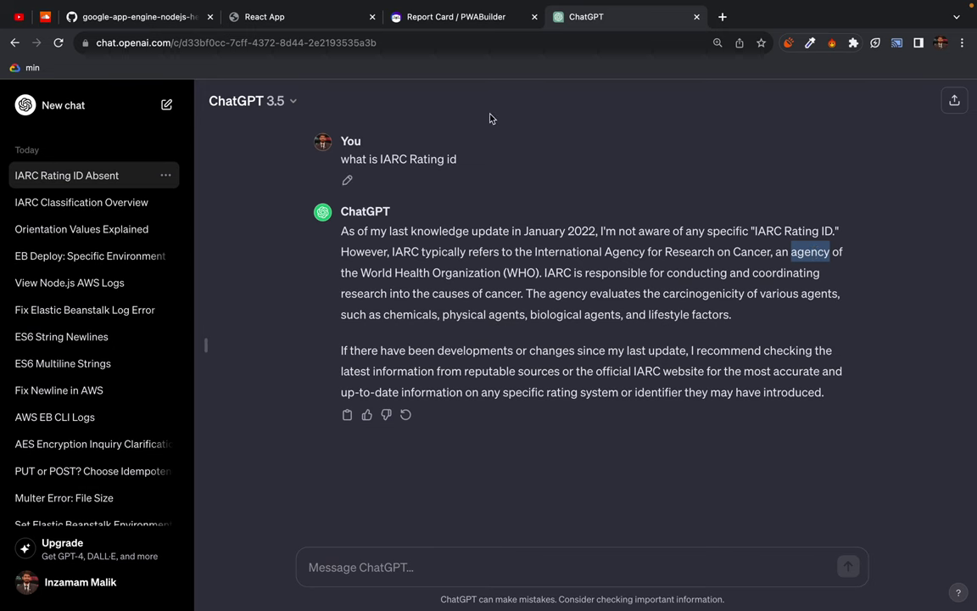
# Reopen the IARC Classification Overview chat and read its list of classification groups, the examples and the closing note
pyautogui.click(104, 203)
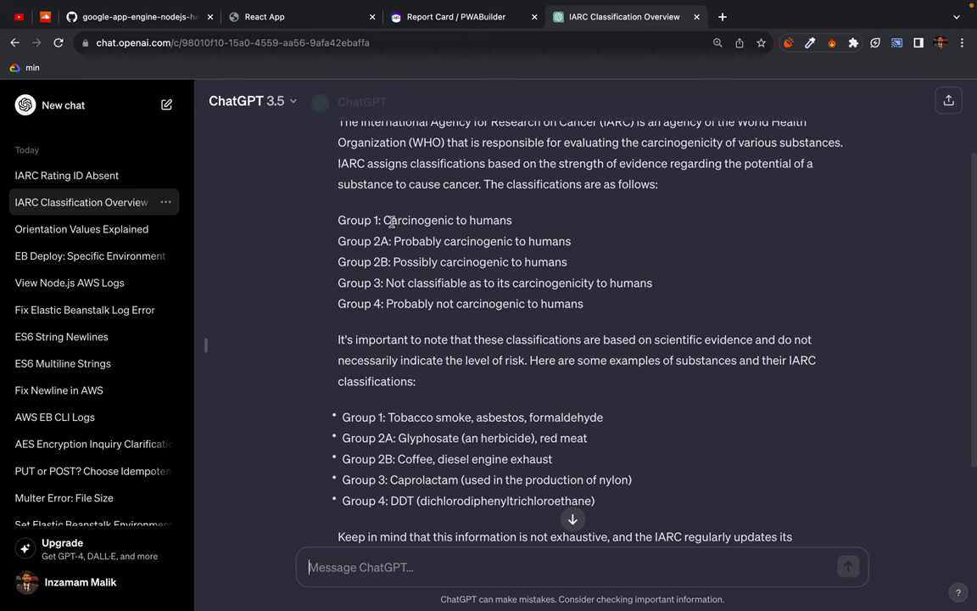
pyautogui.moveTo(346, 219)
pyautogui.mouseDown()
pyautogui.moveTo(400, 222)
pyautogui.moveTo(345, 220)
pyautogui.mouseUp()
pyautogui.doubleClick(424, 220)
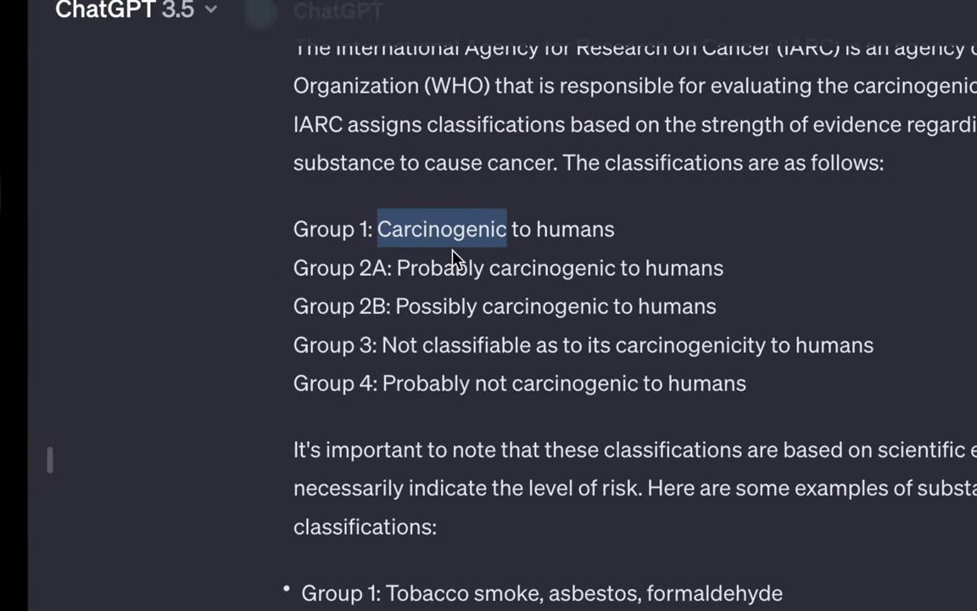
pyautogui.scroll(-1, 436, 339)
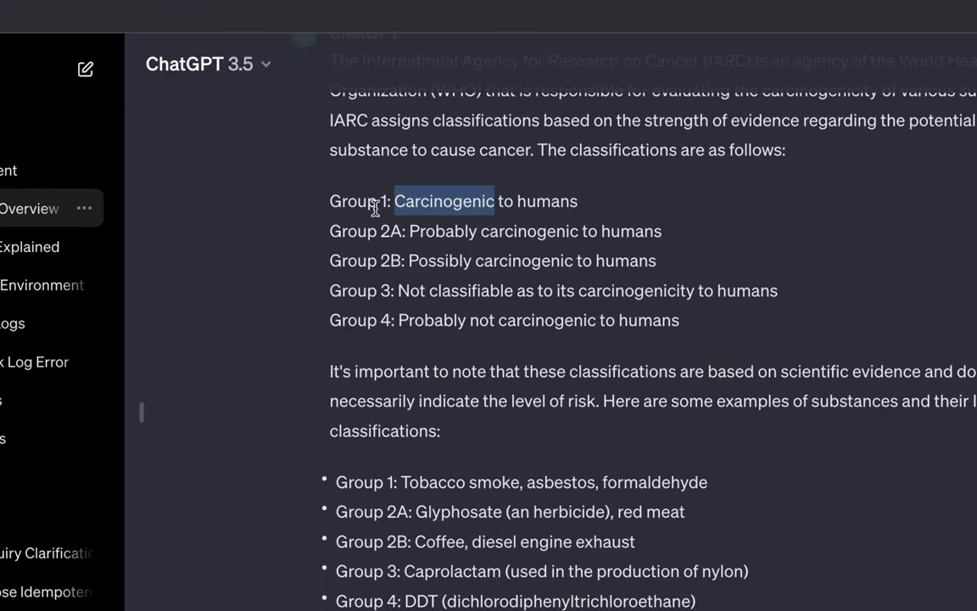
pyautogui.scroll(-2, 437, 339)
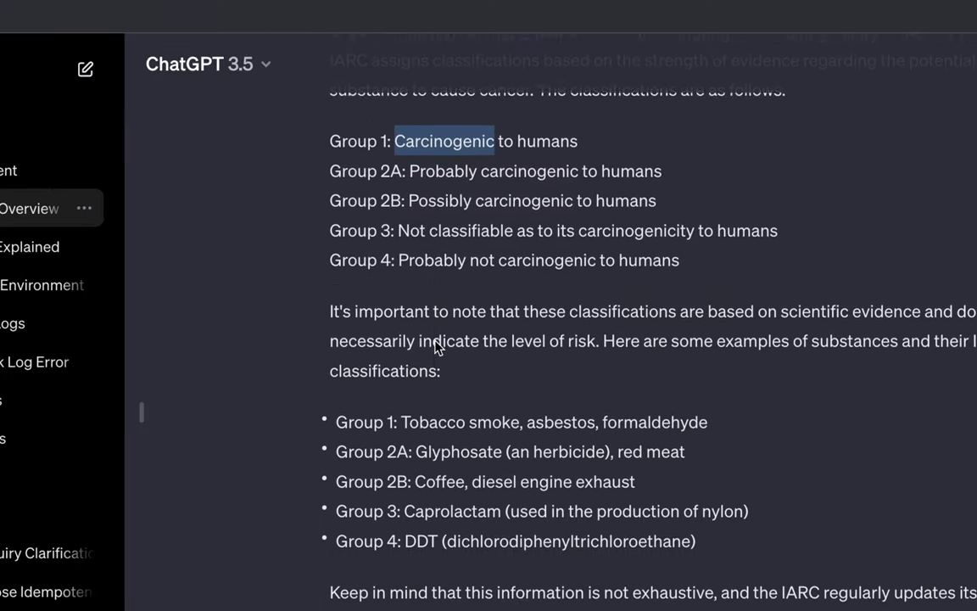
pyautogui.scroll(-2, 436, 346)
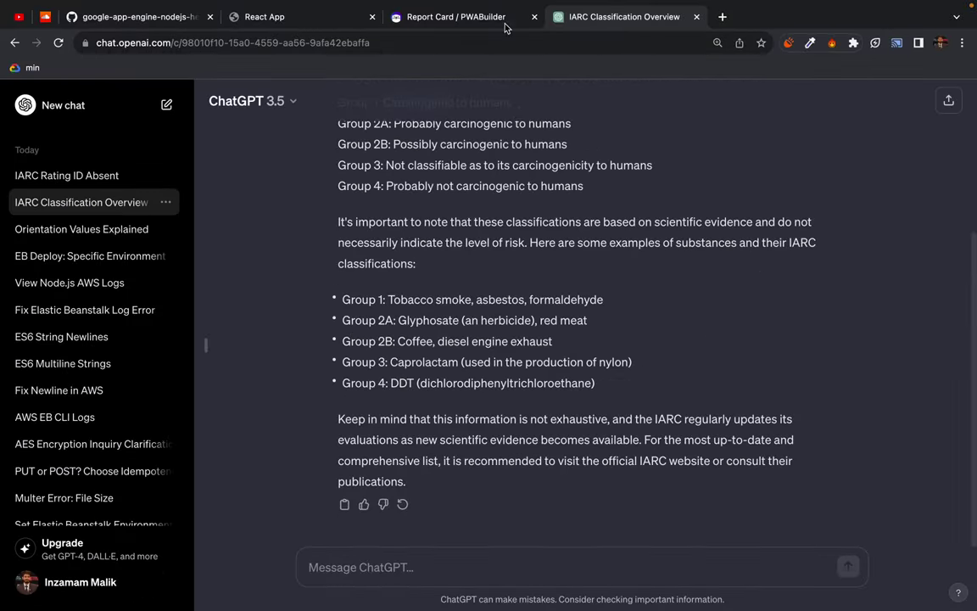
# Switch to PWABuilder and try 4 as the IARC Rating ID, clearing the entry again
pyautogui.click(425, 19)
pyautogui.click(433, 252)
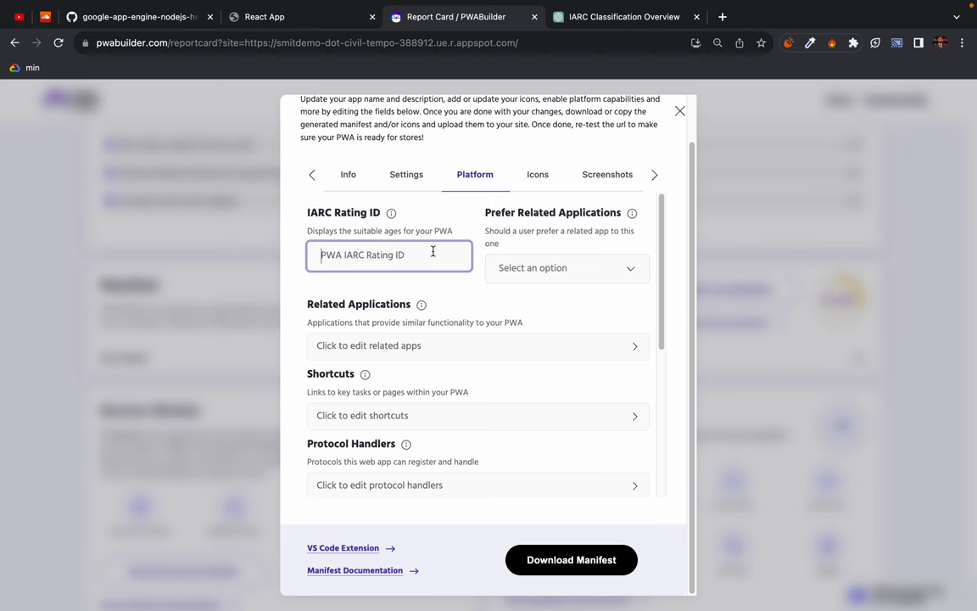
pyautogui.write('4')
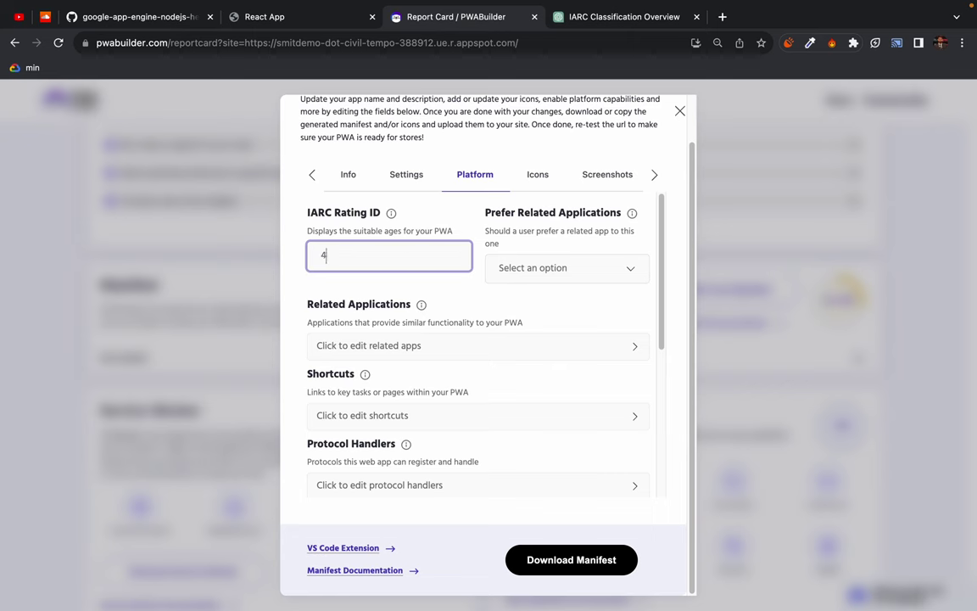
pyautogui.press('BackSpace')
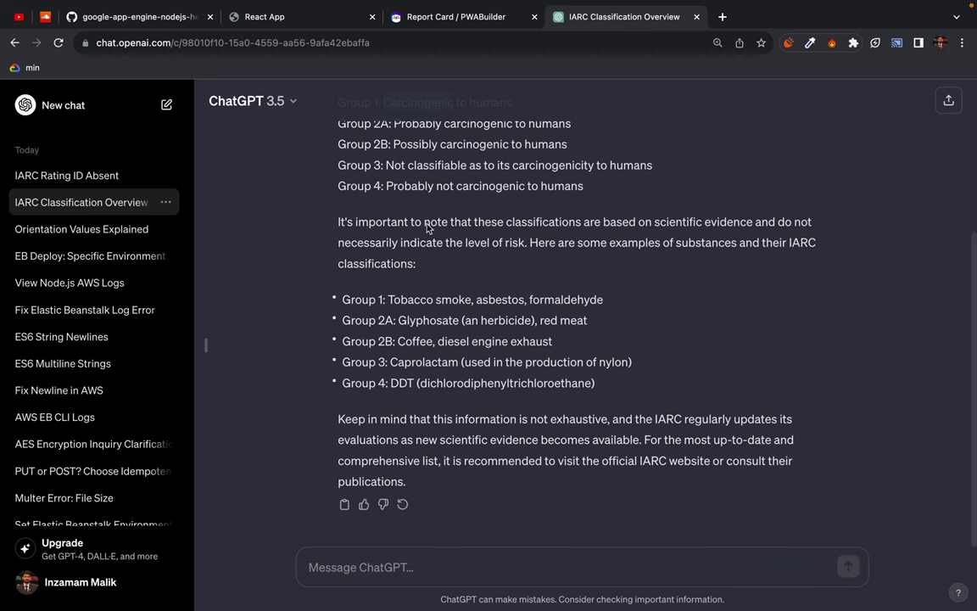
# Switch back to the ChatGPT classification answer and reread the description of Group 4
pyautogui.click(551, 17)
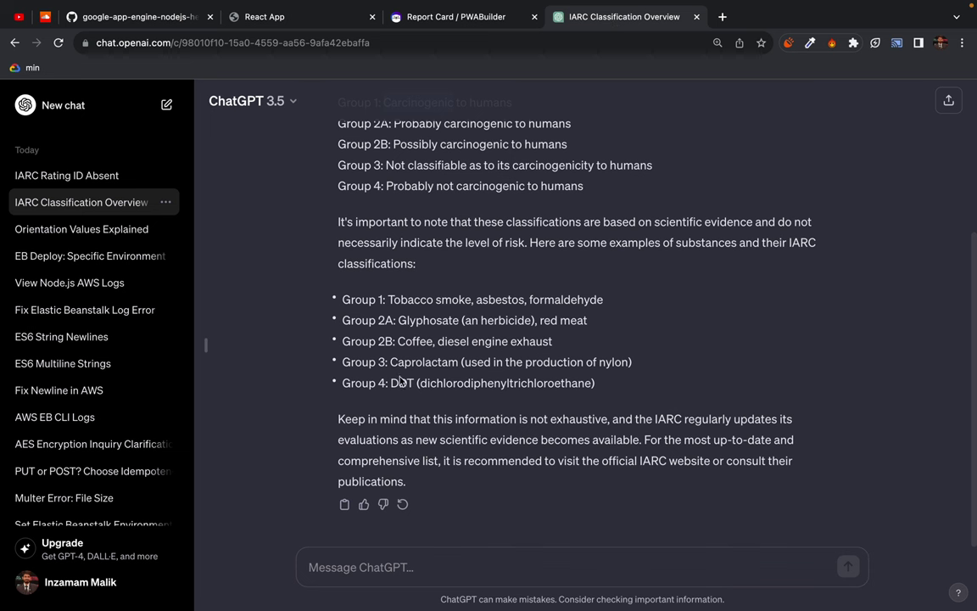
pyautogui.scroll(1, 385, 157)
pyautogui.tripleClick(399, 226)
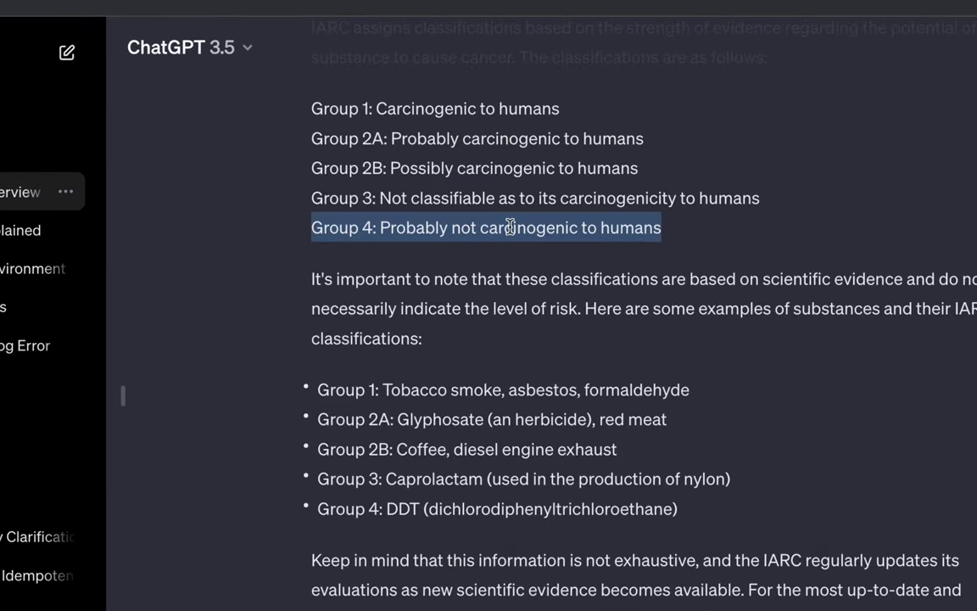
pyautogui.doubleClick(485, 227)
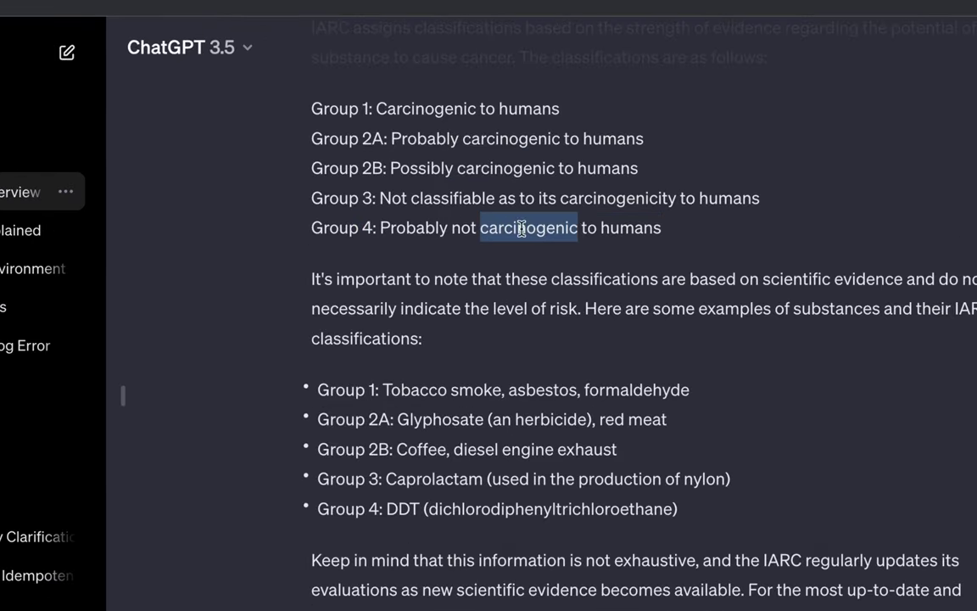
pyautogui.doubleClick(620, 229)
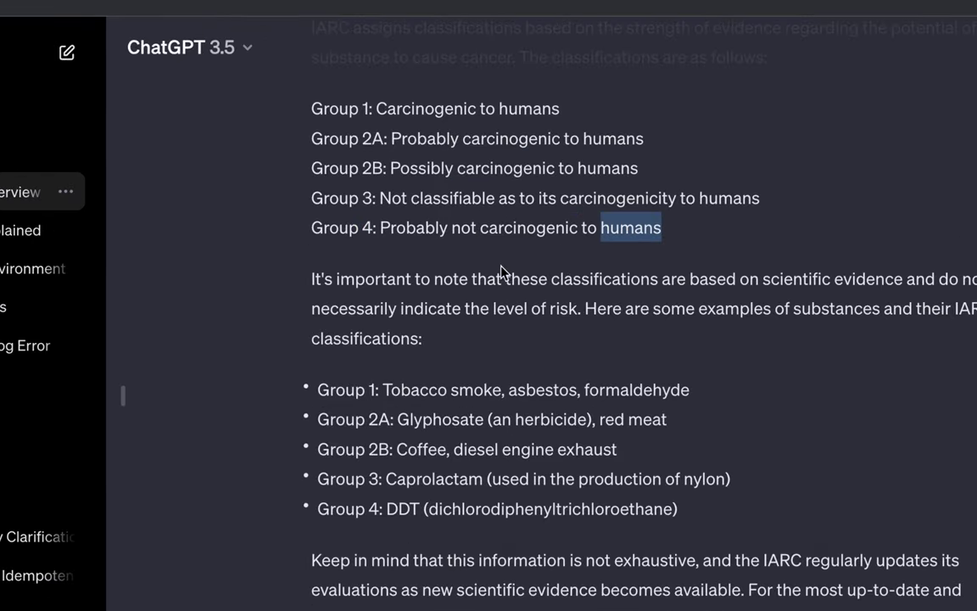
pyautogui.doubleClick(524, 226)
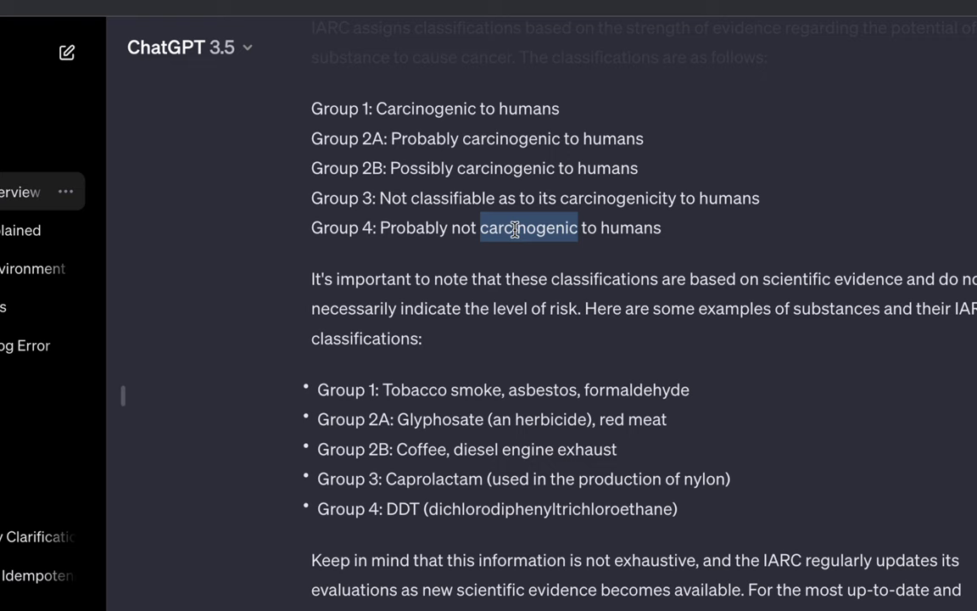
pyautogui.click(515, 229)
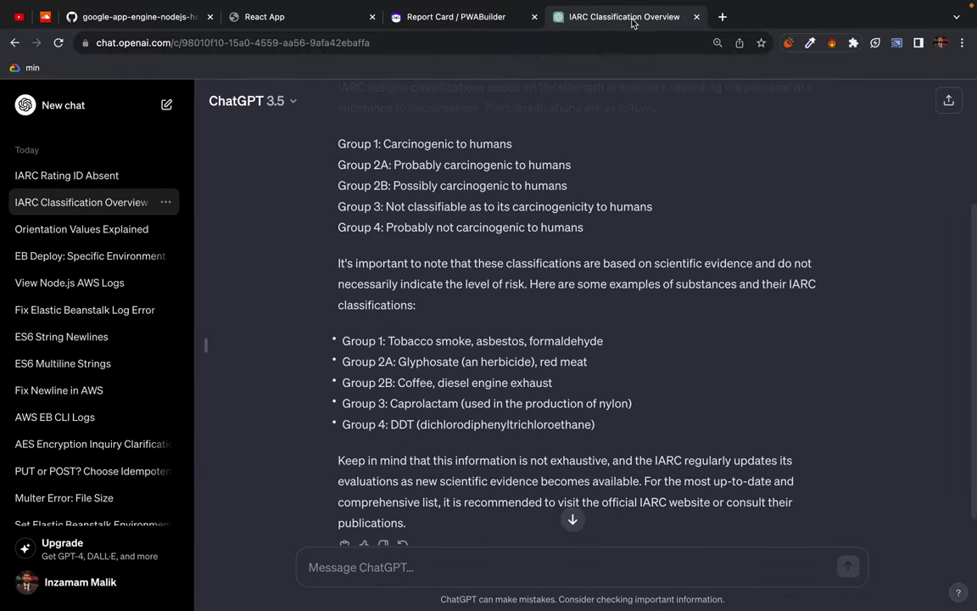
# Return to PWABuilder with the ChatGPT page closed and reread the help text of the IARC Rating ID
pyautogui.click(471, 17)
pyautogui.click(391, 214)
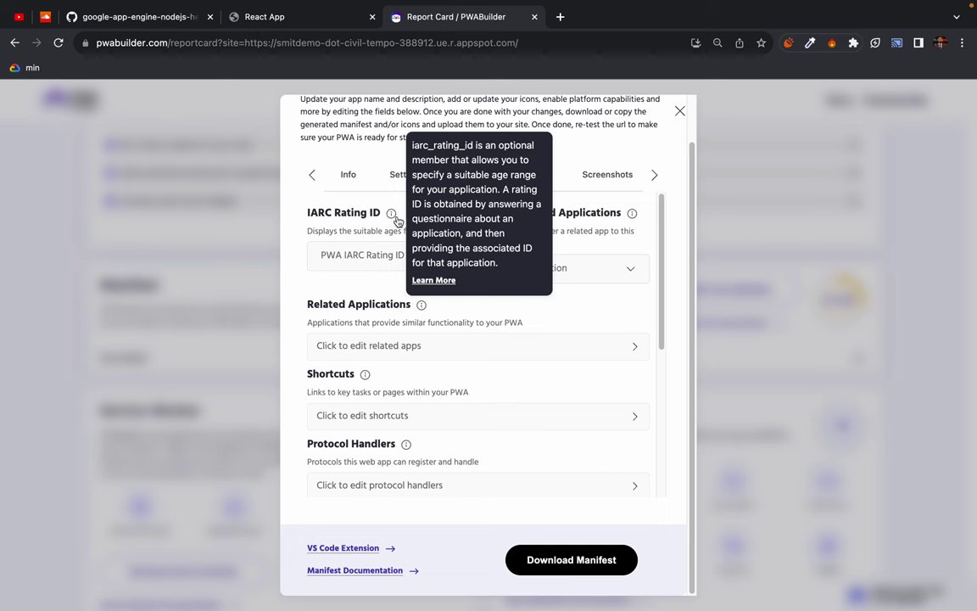
pyautogui.click(580, 307)
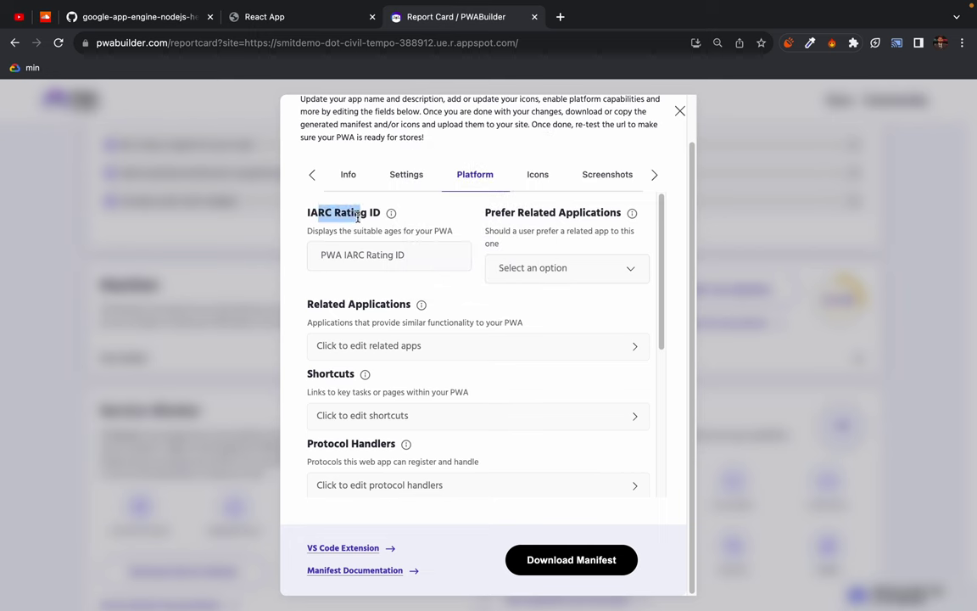
pyautogui.moveTo(318, 216); pyautogui.dragTo(354, 217)
pyautogui.click(354, 215)
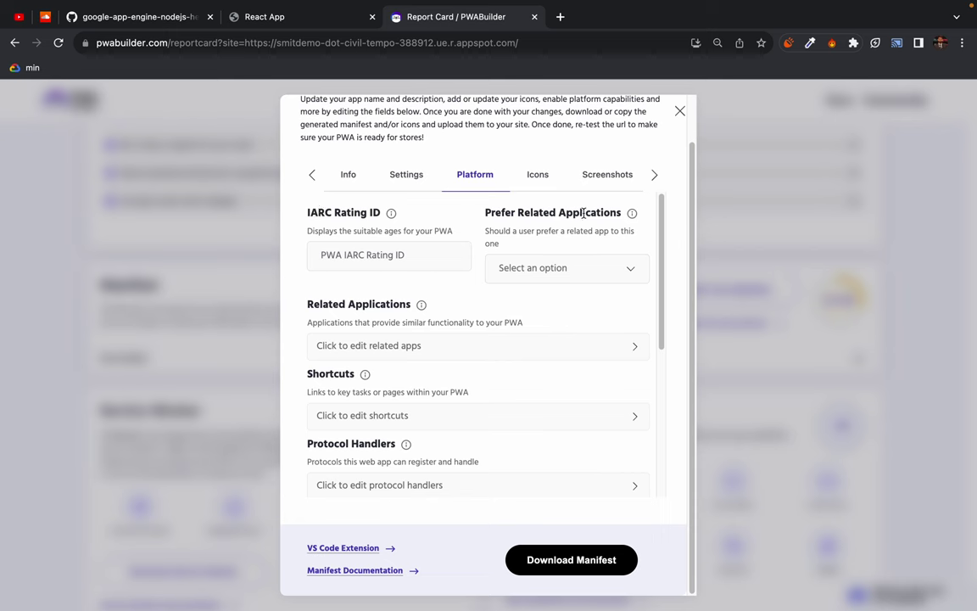
# Read the Prefer Related Applications help text on its default and the effect of true, and view its options without choosing one
pyautogui.moveTo(631, 218)
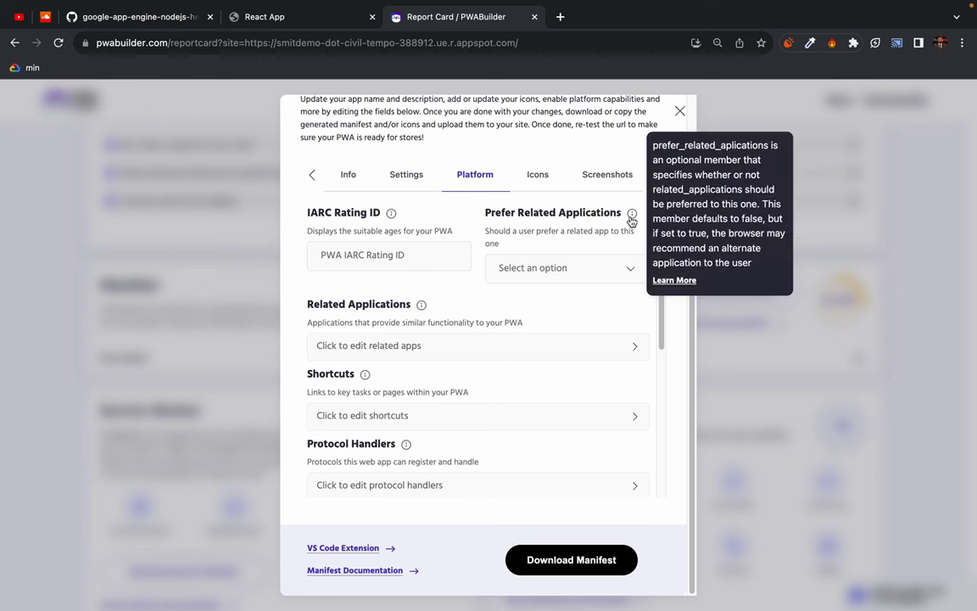
pyautogui.doubleClick(709, 175)
pyautogui.doubleClick(697, 189)
pyautogui.doubleClick(701, 203)
pyautogui.doubleClick(748, 203)
pyautogui.click(768, 201)
pyautogui.doubleClick(708, 219)
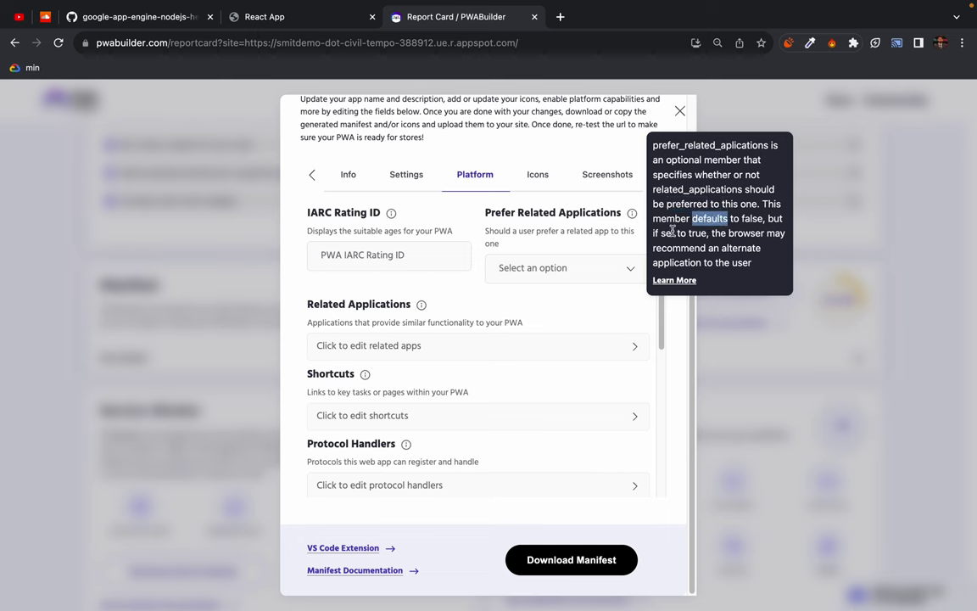
pyautogui.doubleClick(698, 233)
pyautogui.doubleClick(746, 233)
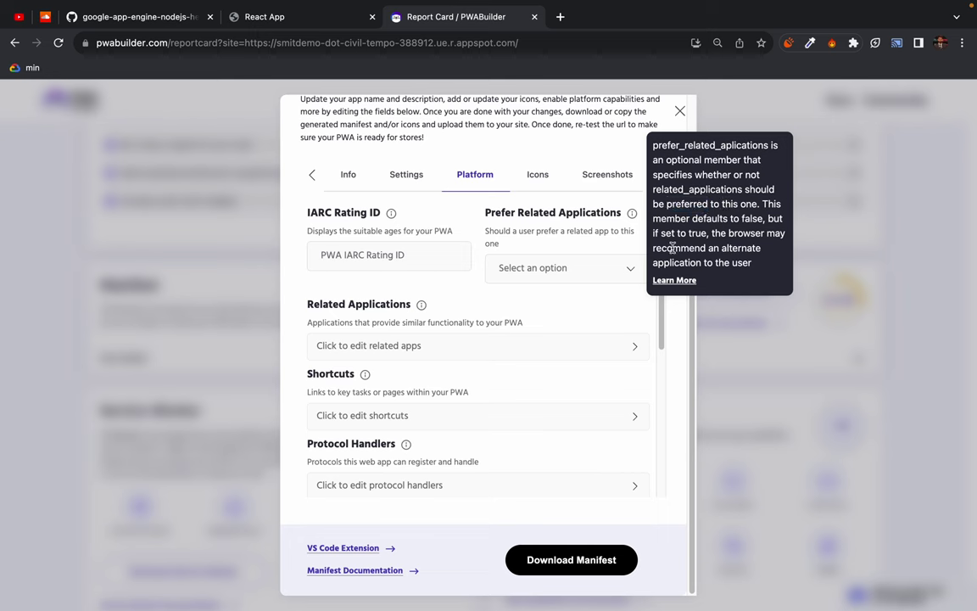
pyautogui.tripleClick(675, 264)
pyautogui.click(631, 218)
pyautogui.click(562, 275)
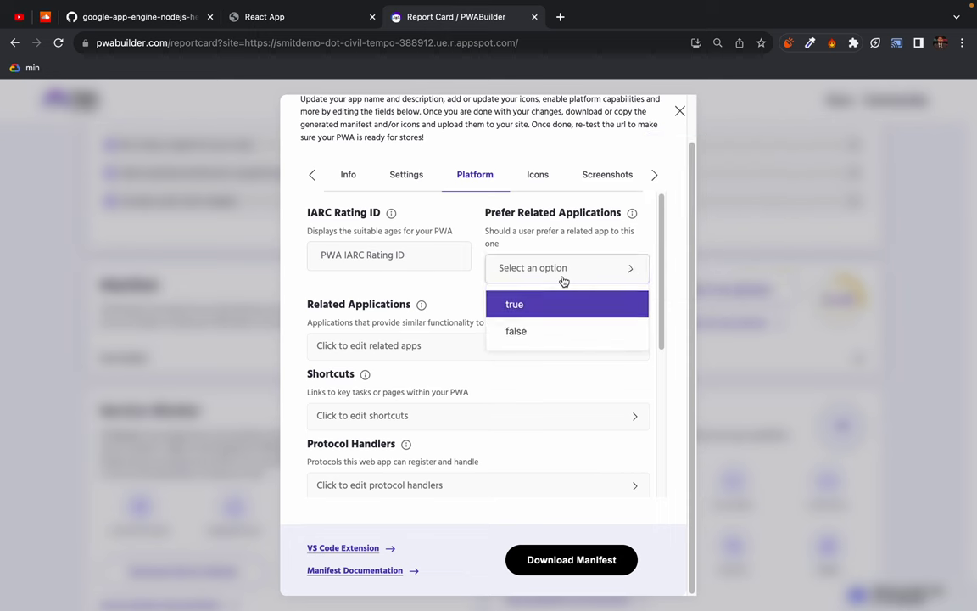
pyautogui.click(467, 284)
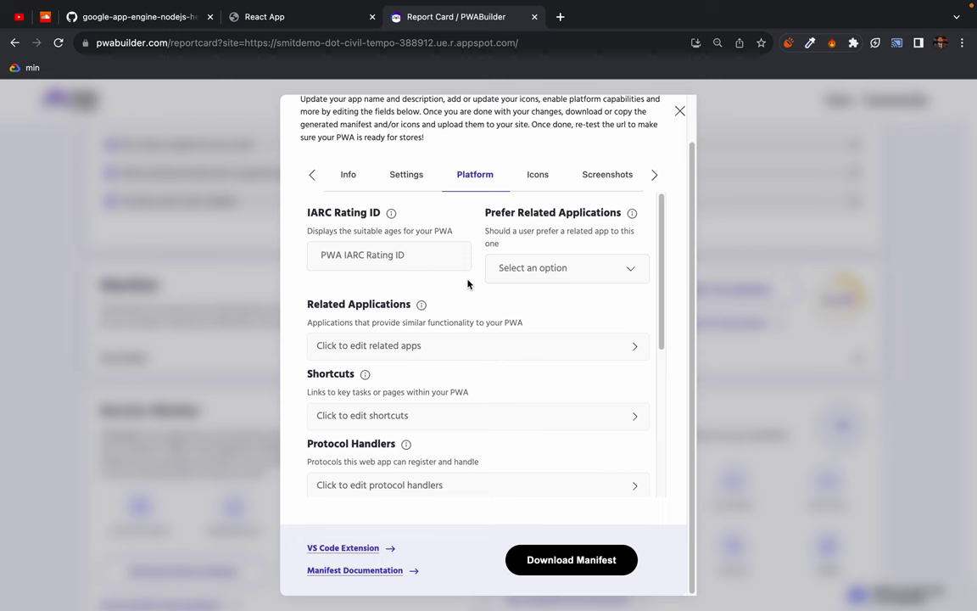
# Expand the Related Applications editor, try to add an app, and collapse the editor again
pyautogui.scroll(-1, 441, 386)
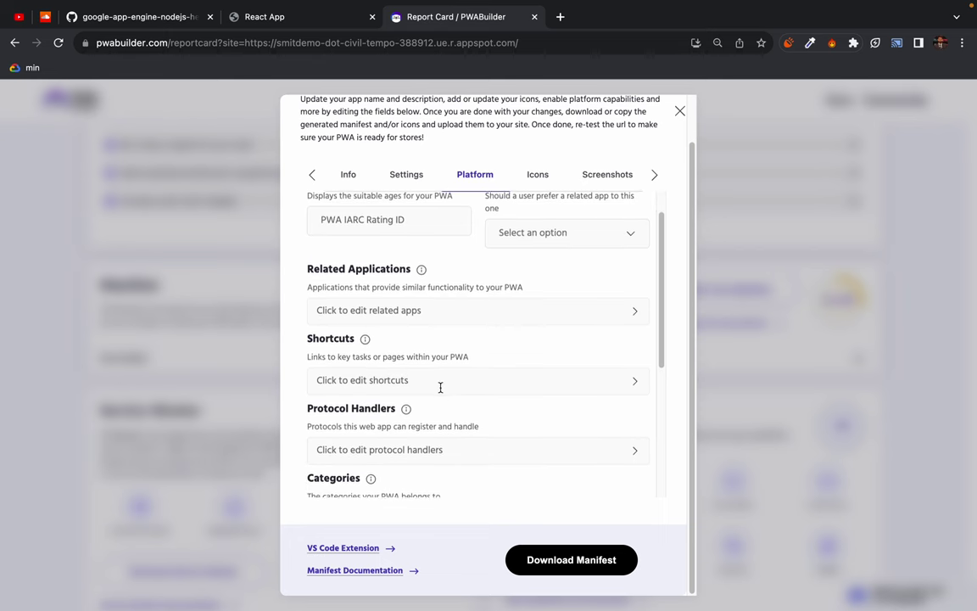
pyautogui.click(375, 311)
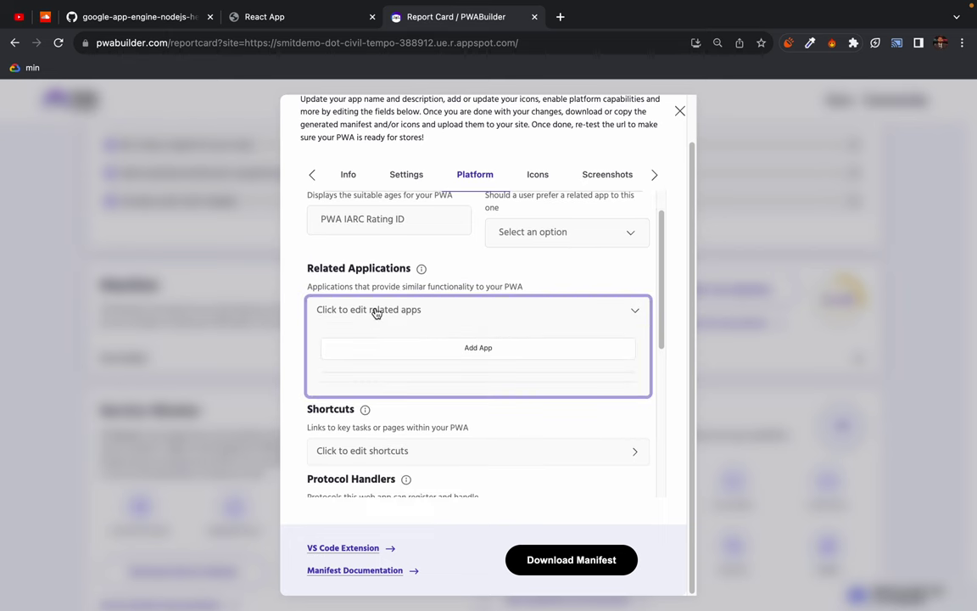
pyautogui.click(473, 349)
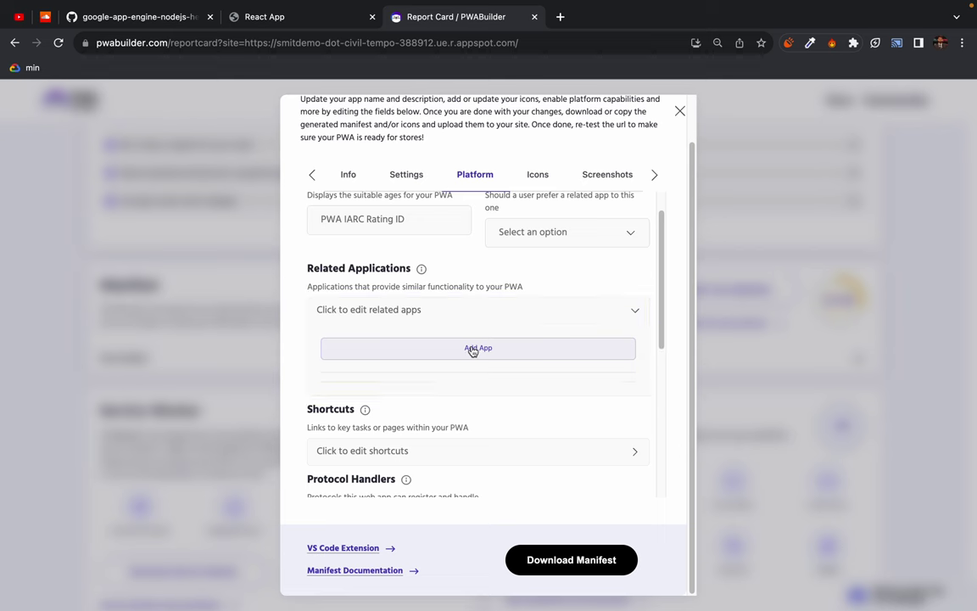
pyautogui.click(634, 311)
pyautogui.moveTo(421, 268)
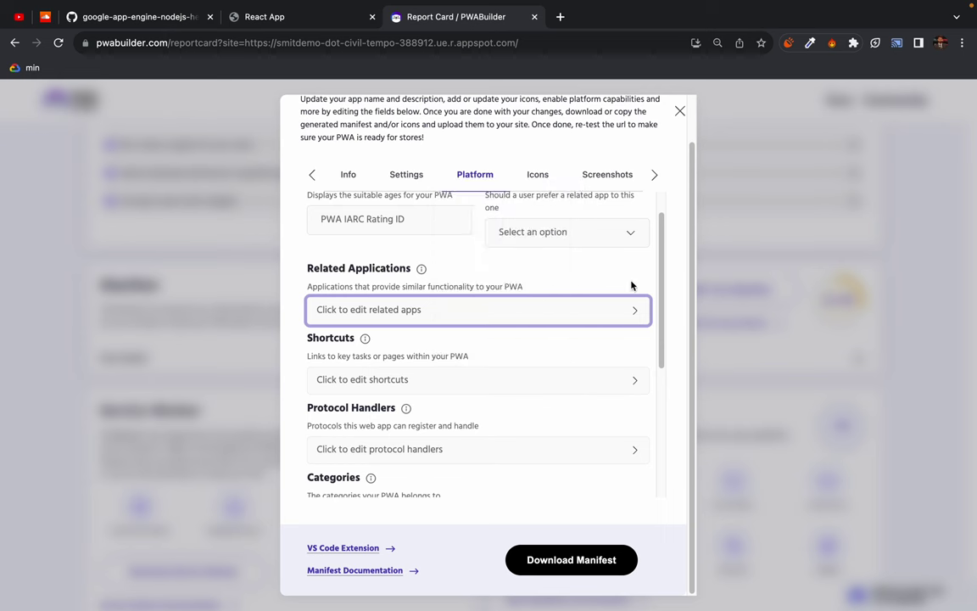
pyautogui.scroll(-2, 465, 359)
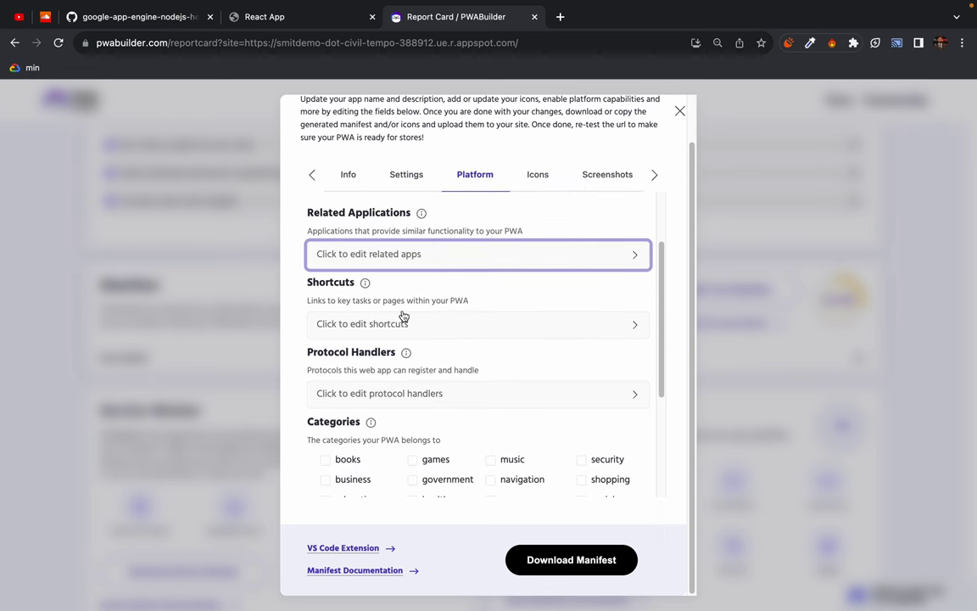
# Expand the Shortcuts editor, read its description, and start a blank shortcut up to its URL field
pyautogui.click(370, 330)
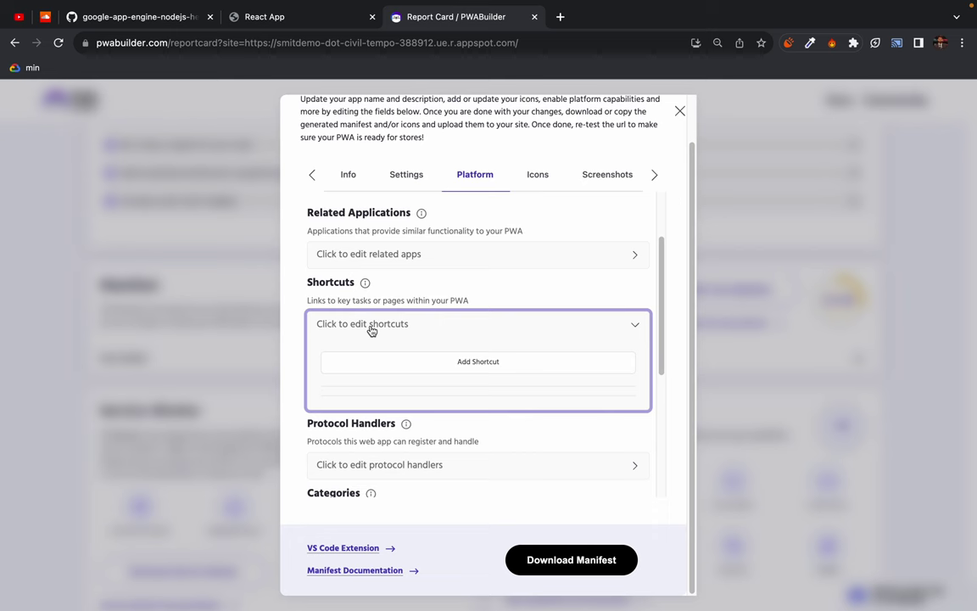
pyautogui.tripleClick(439, 298)
pyautogui.tripleClick(442, 300)
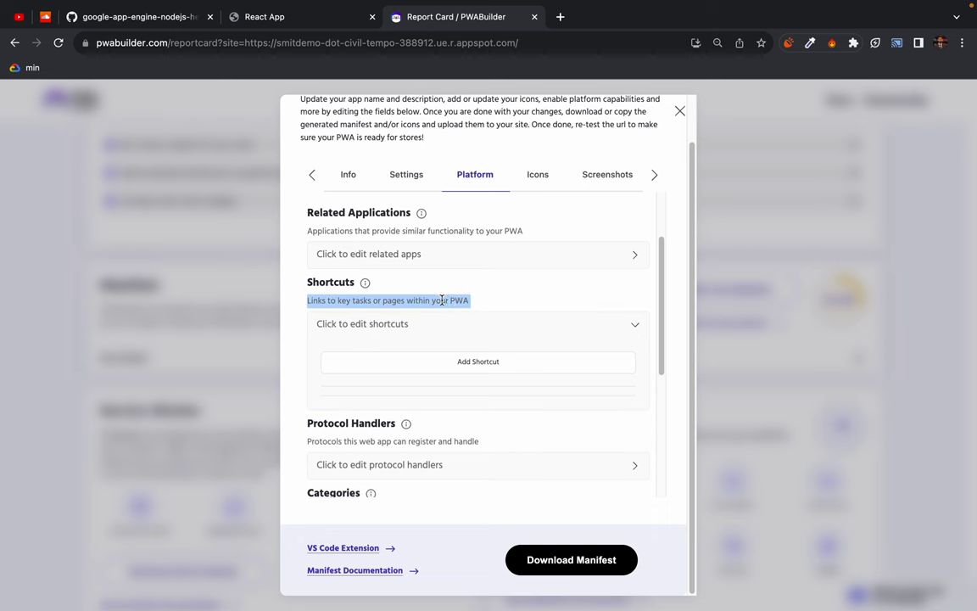
pyautogui.click(476, 364)
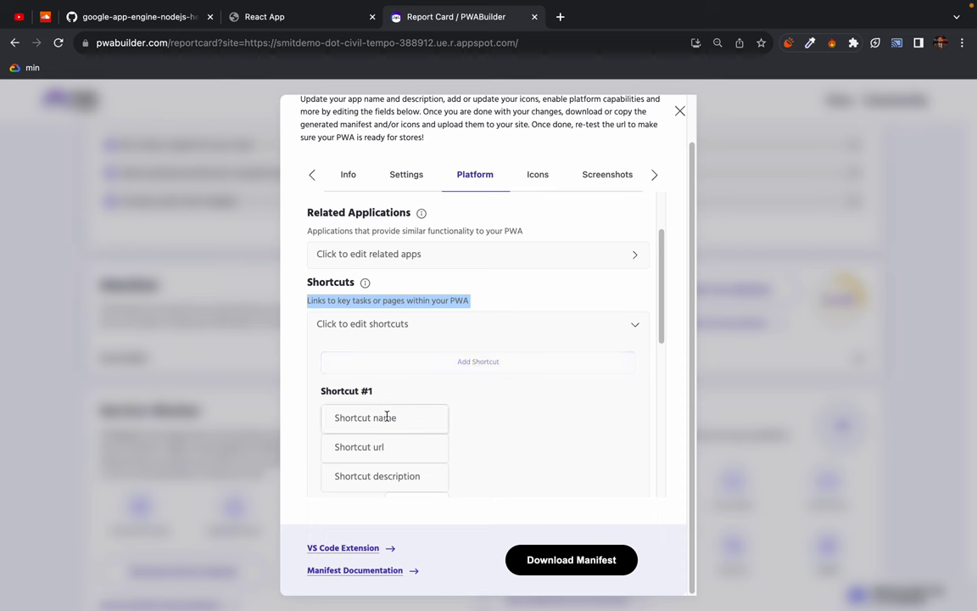
pyautogui.click(379, 447)
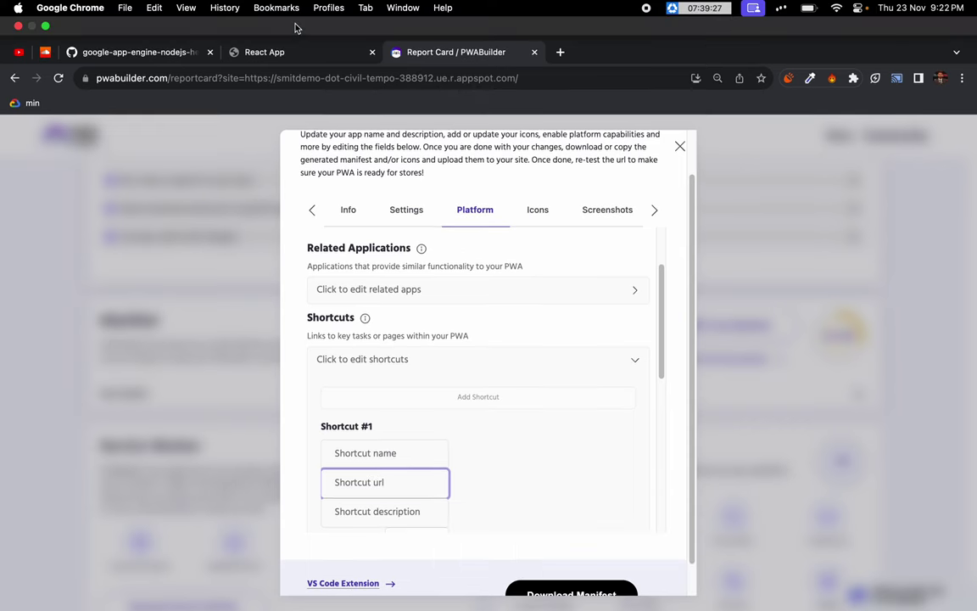
# Switch to the React app, try its About link, and inspect the page with the developer console cleared
pyautogui.click(286, 17)
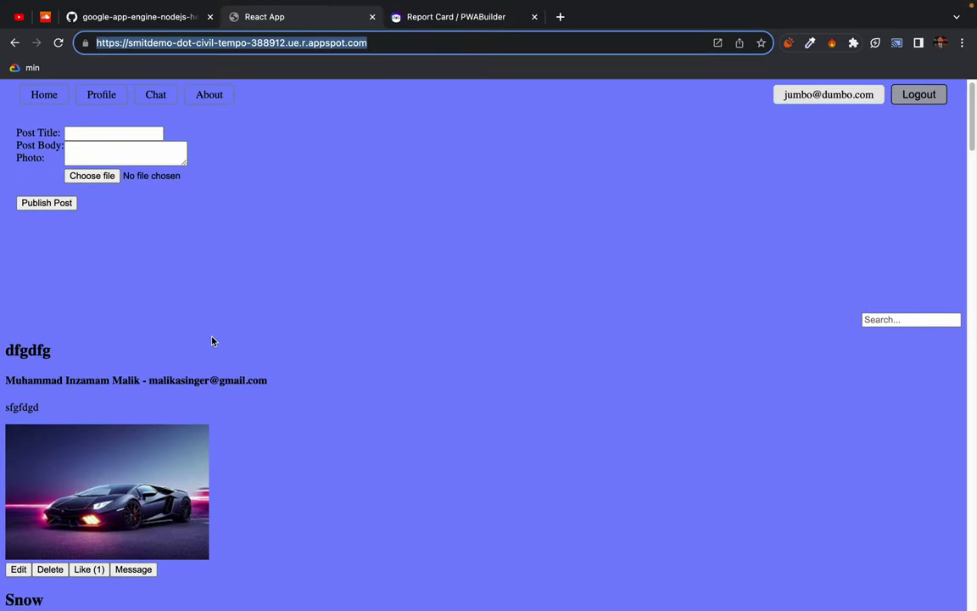
pyautogui.click(211, 108)
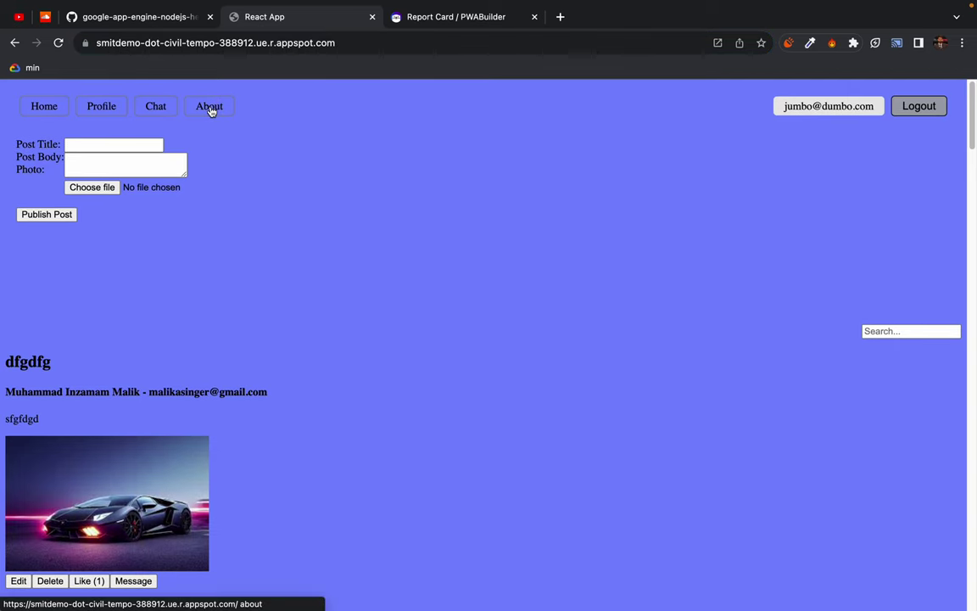
pyautogui.click(211, 109)
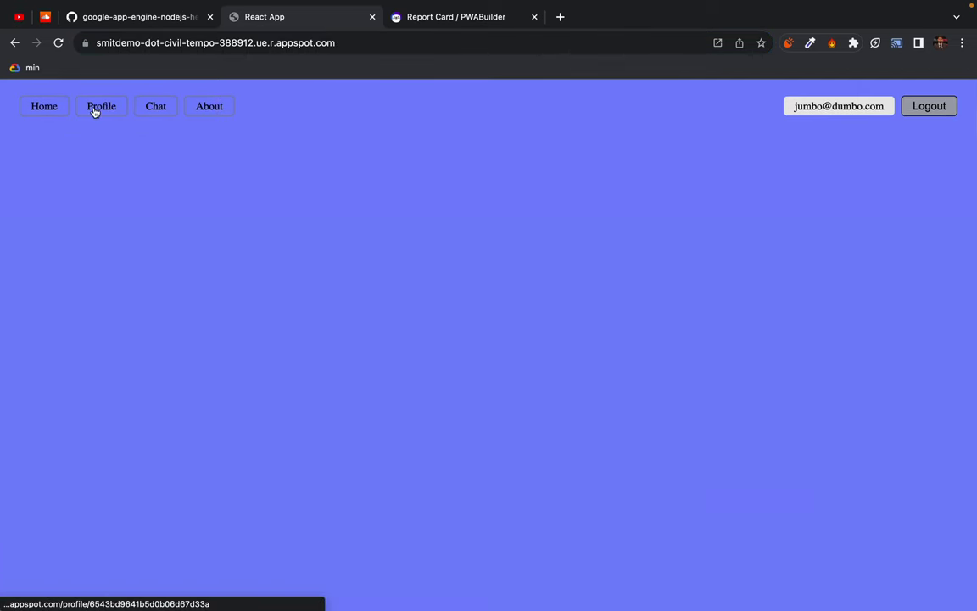
pyautogui.rightClick(317, 171)
pyautogui.click(353, 396)
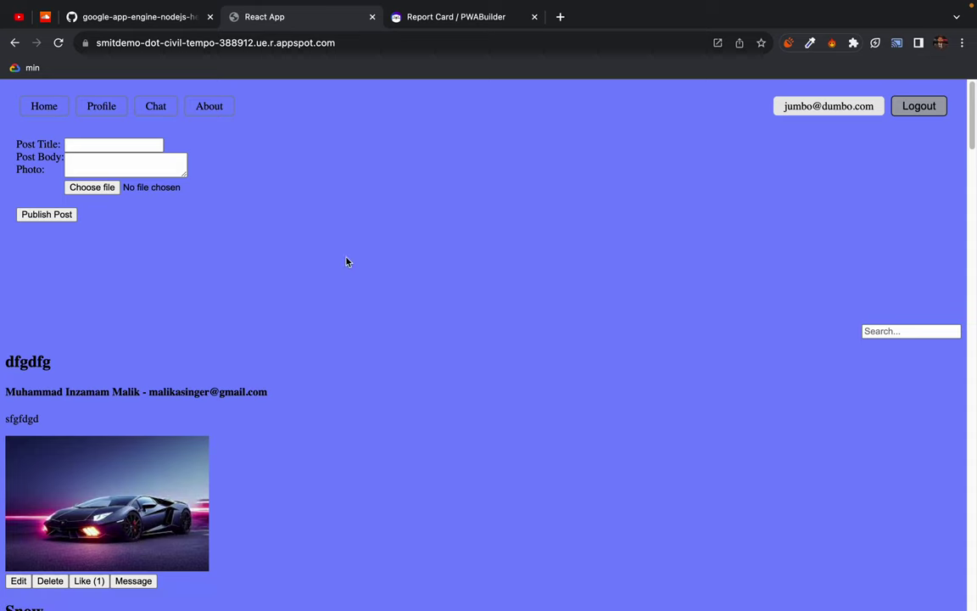
pyautogui.click(670, 88)
pyautogui.click(582, 108)
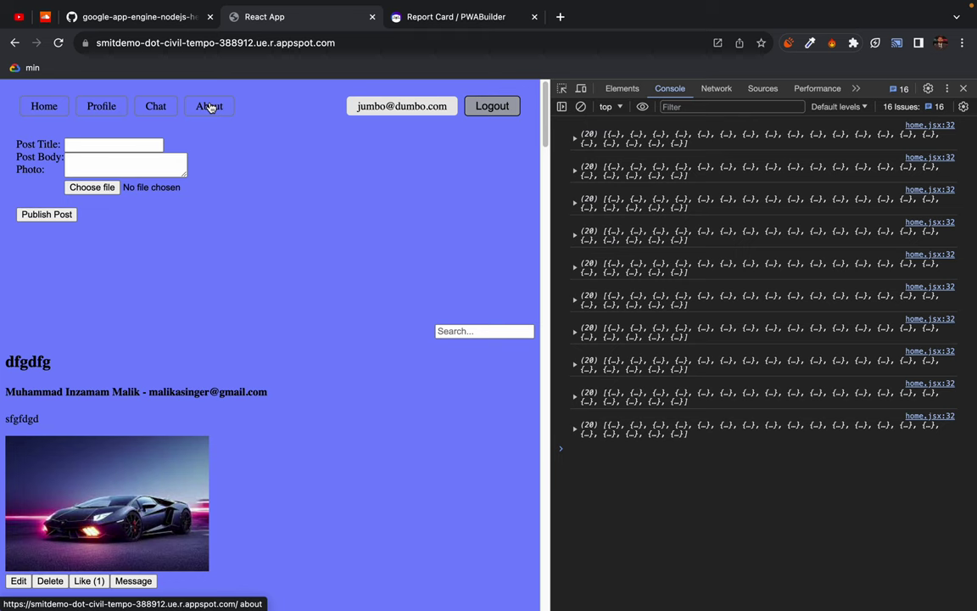
# Open the chat with the first post's author through its Message action and examine the chat page's URL
pyautogui.scroll(-2, 158, 406)
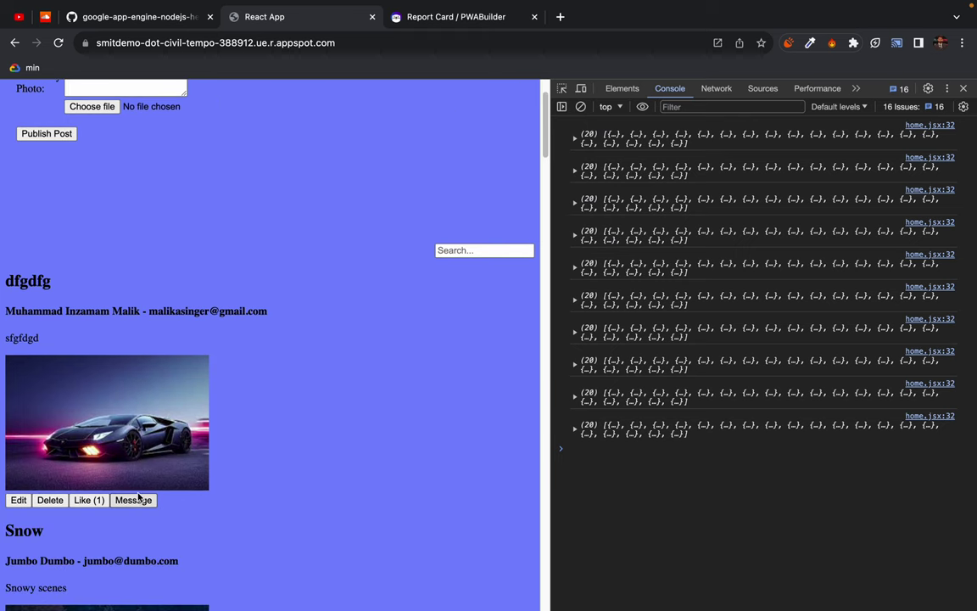
pyautogui.click(131, 502)
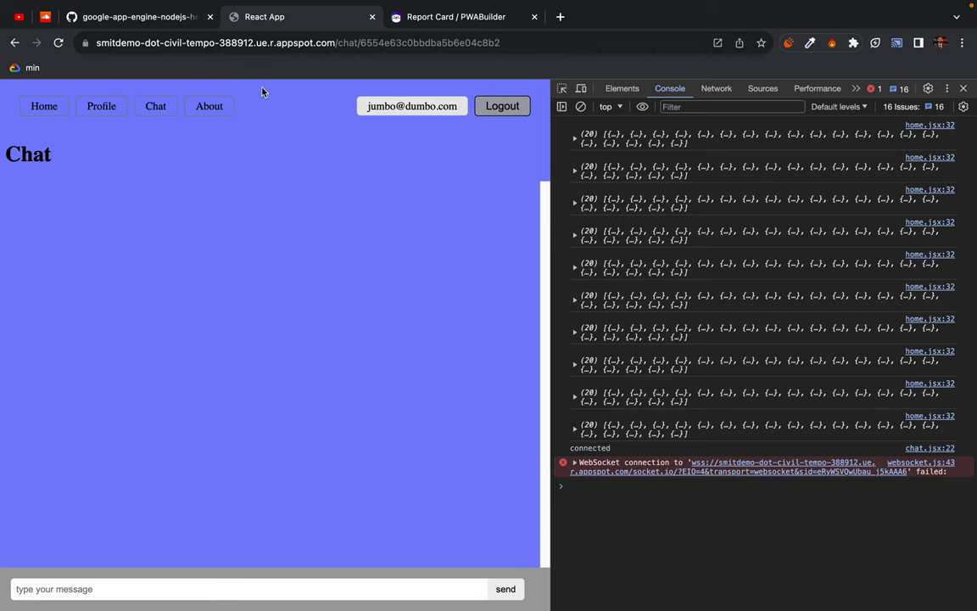
pyautogui.click(278, 43)
pyautogui.click(254, 135)
# Return to PWABuilder and collapse the Shortcuts editor without filling in the shortcut
pyautogui.click(403, 17)
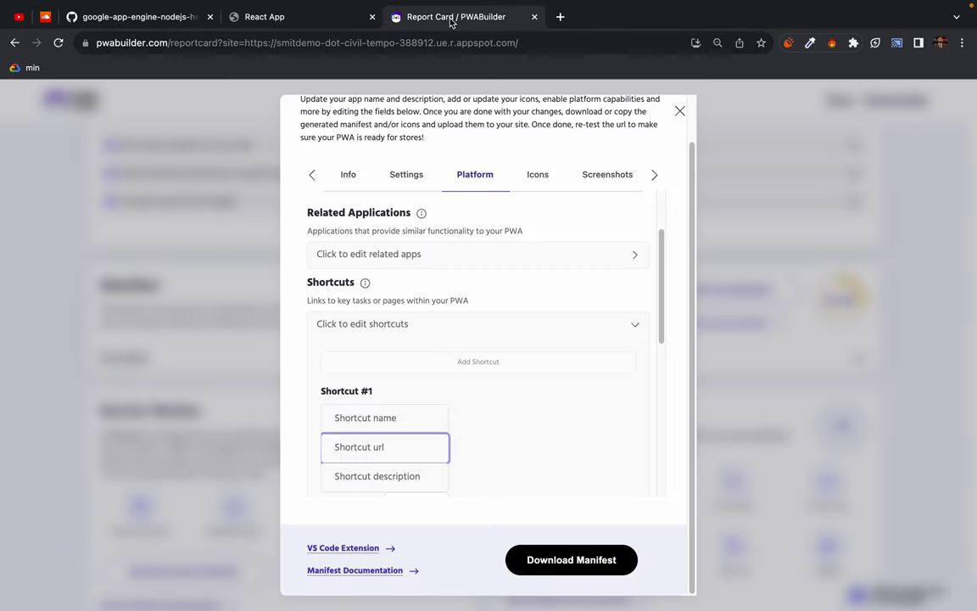
pyautogui.scroll(-1, 641, 325)
pyautogui.click(637, 305)
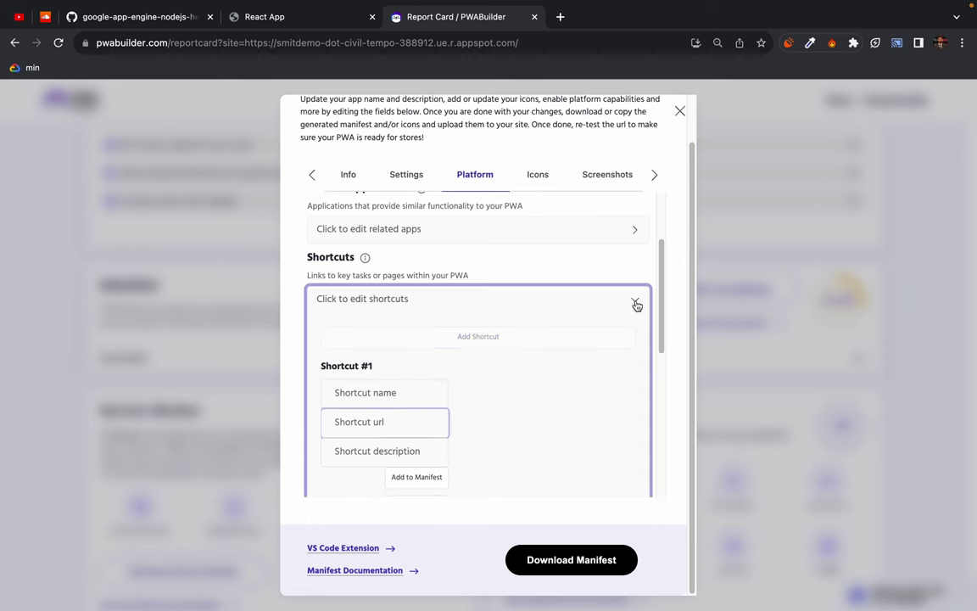
# Expand the Protocol Handlers editor, read its help text, and collapse it without adding a protocol
pyautogui.scroll(-1, 480, 347)
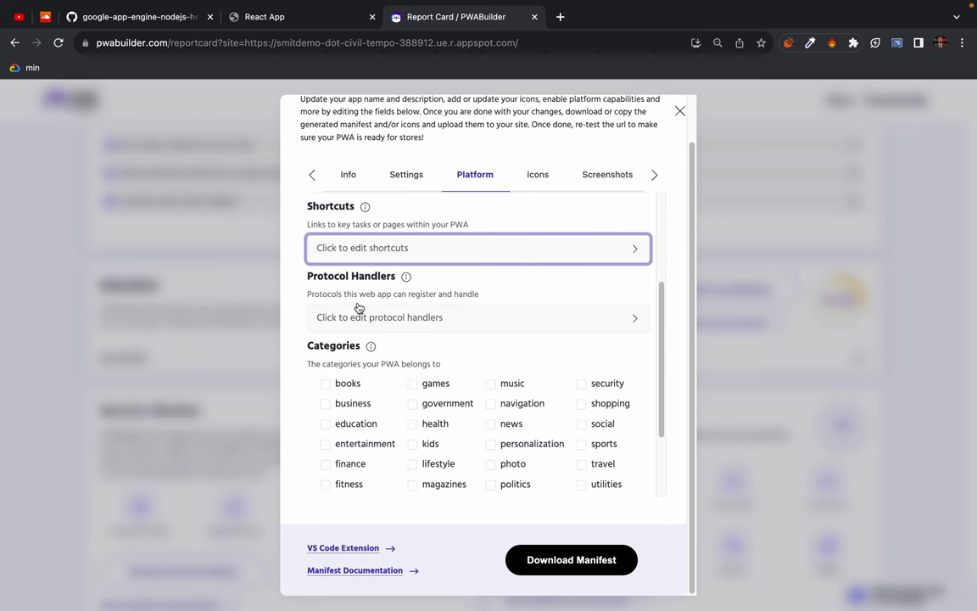
pyautogui.click(381, 326)
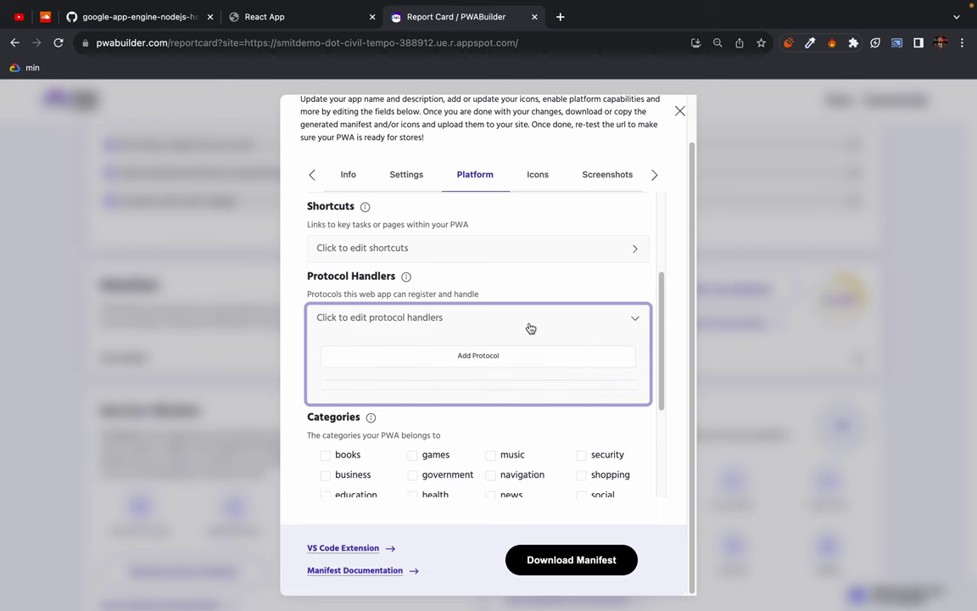
pyautogui.moveTo(408, 280)
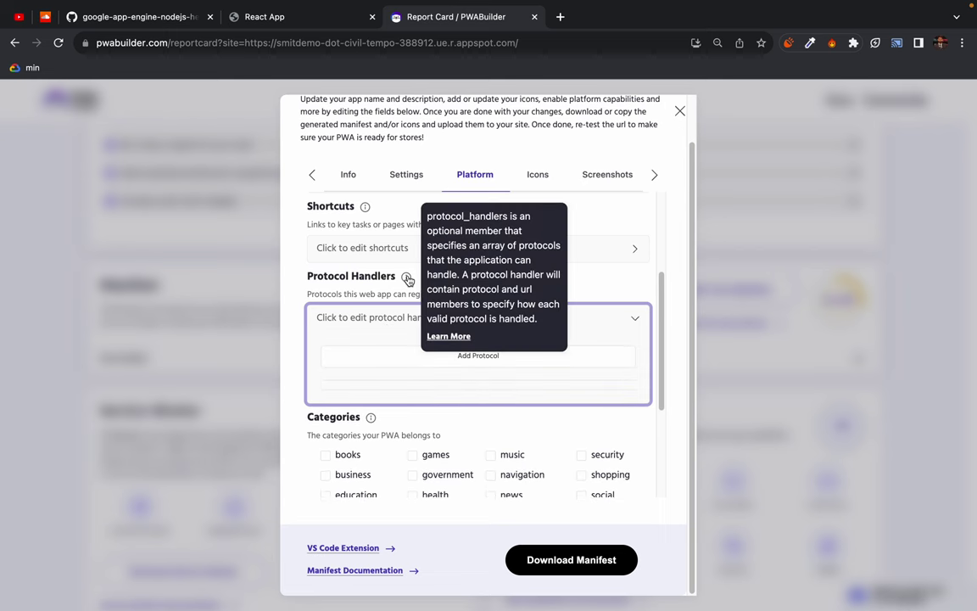
pyautogui.click(630, 317)
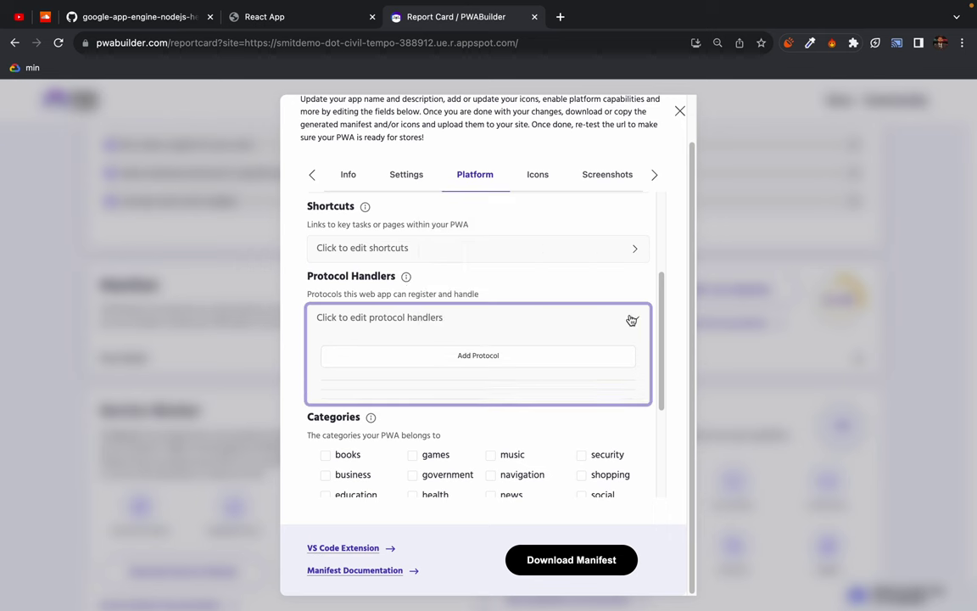
# Assign the PWA to the social, photo and entertainment categories
pyautogui.scroll(-1, 511, 275)
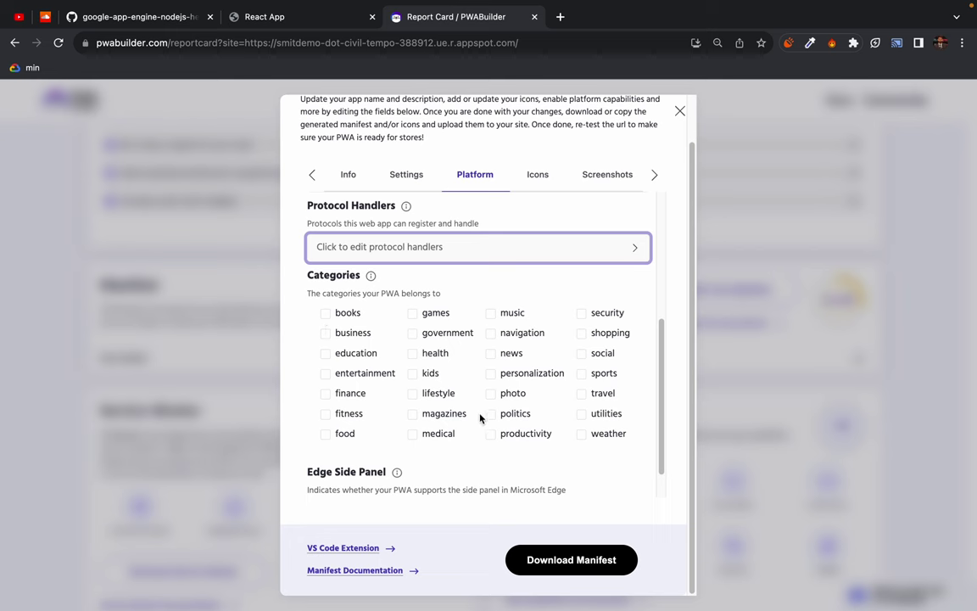
pyautogui.scroll(-1, 488, 407)
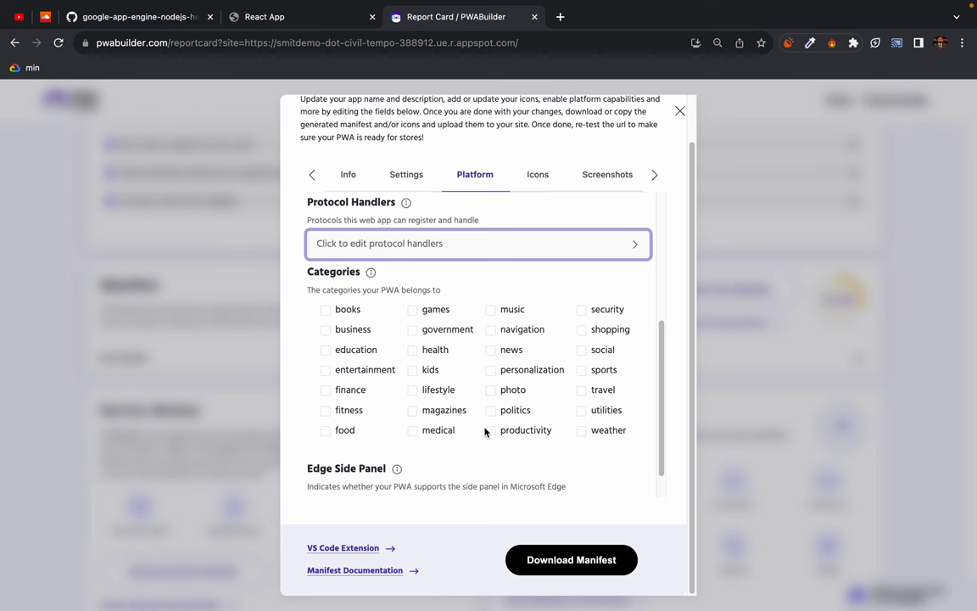
pyautogui.click(492, 384)
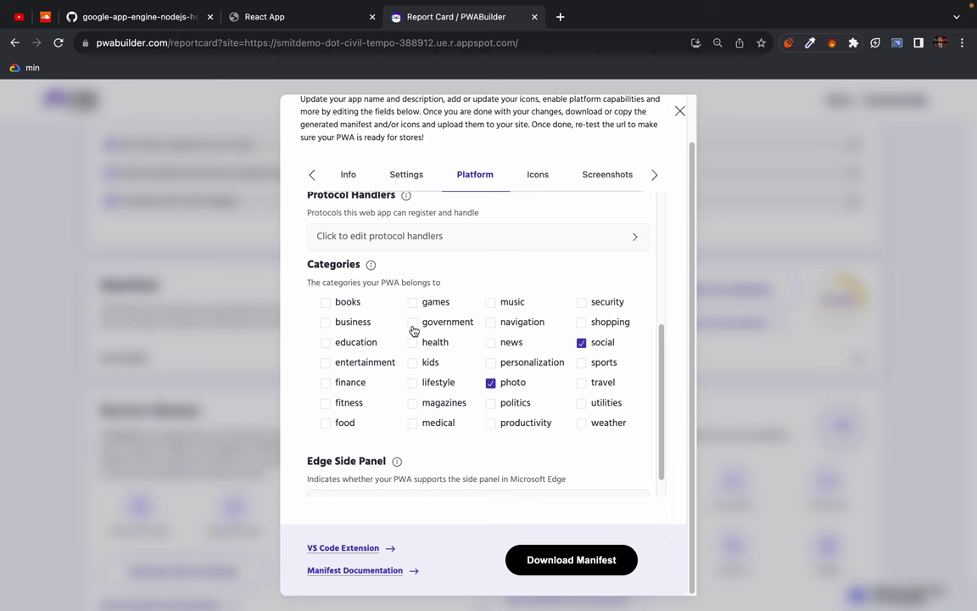
pyautogui.click(325, 363)
# Read the Edge Side Panel description and help text, leaving its Preferred Width empty
pyautogui.scroll(-1, 467, 404)
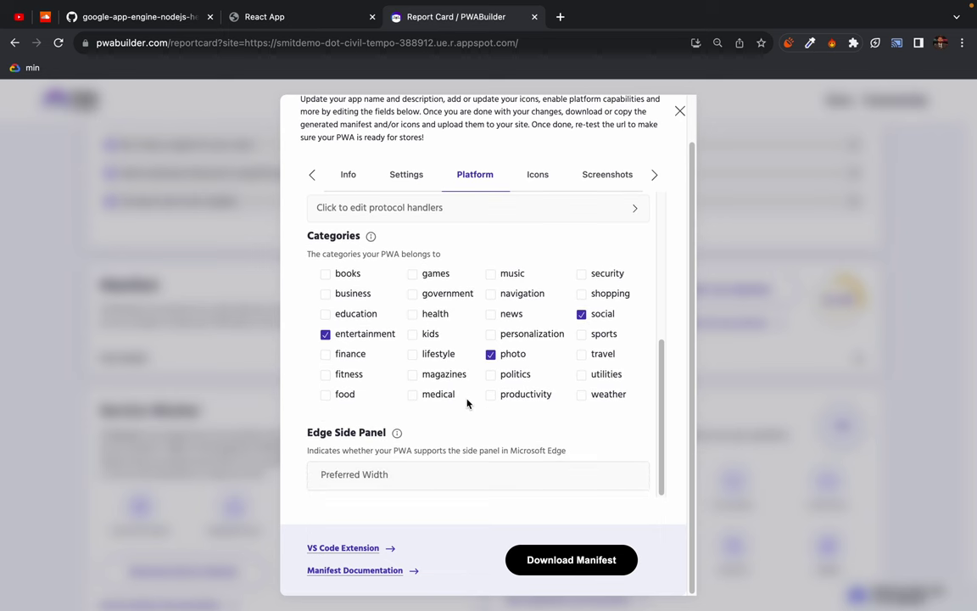
pyautogui.tripleClick(322, 433)
pyautogui.click(327, 434)
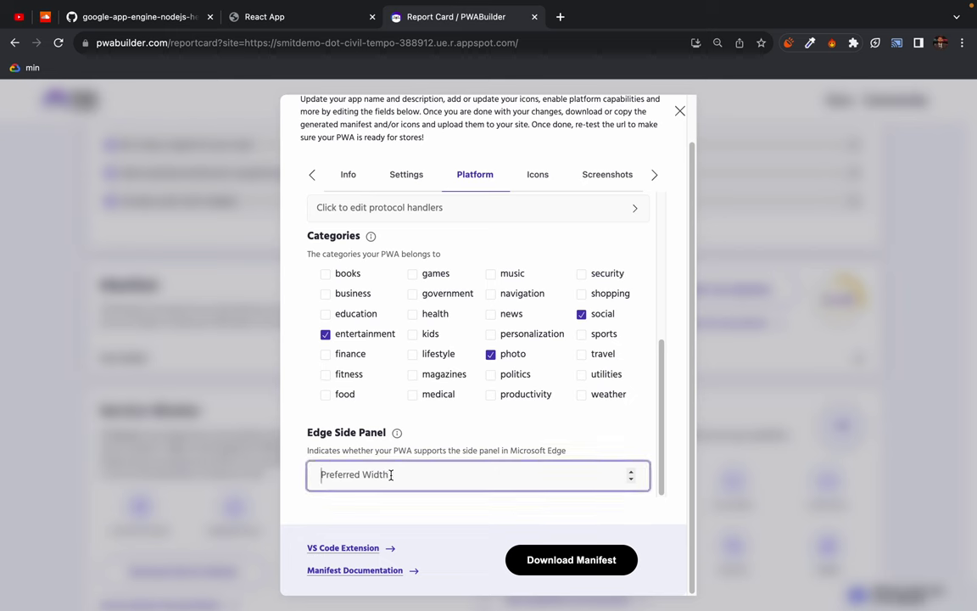
pyautogui.moveTo(315, 450); pyautogui.dragTo(370, 450)
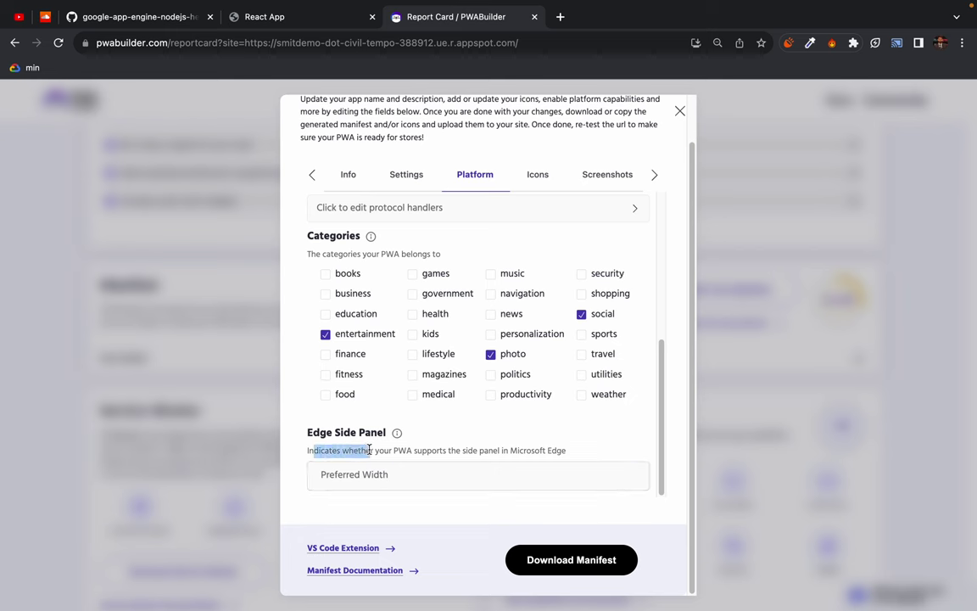
pyautogui.doubleClick(425, 451)
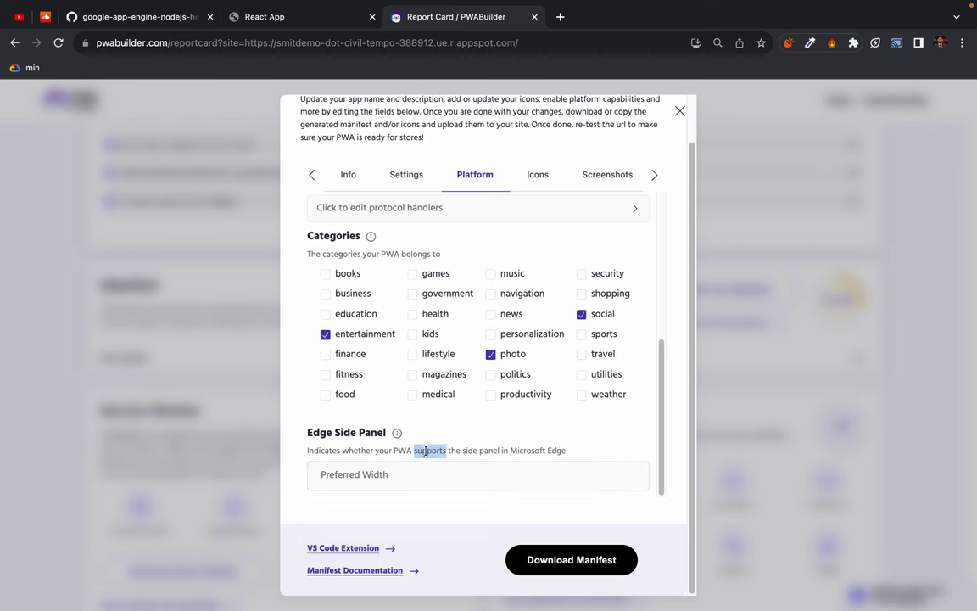
pyautogui.doubleClick(469, 450)
pyautogui.tripleClick(527, 451)
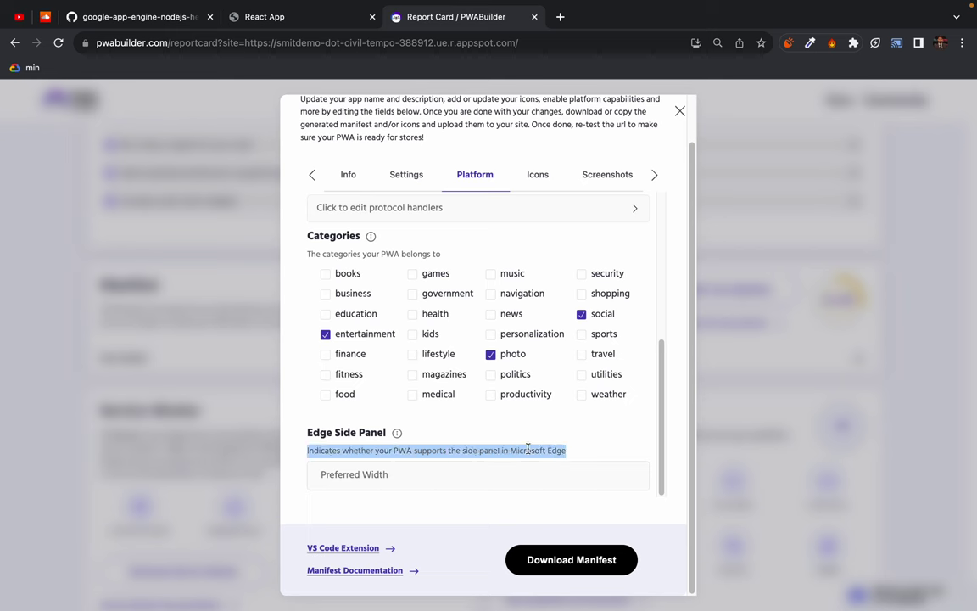
pyautogui.doubleClick(528, 450)
pyautogui.tripleClick(528, 450)
pyautogui.doubleClick(528, 450)
pyautogui.click(383, 475)
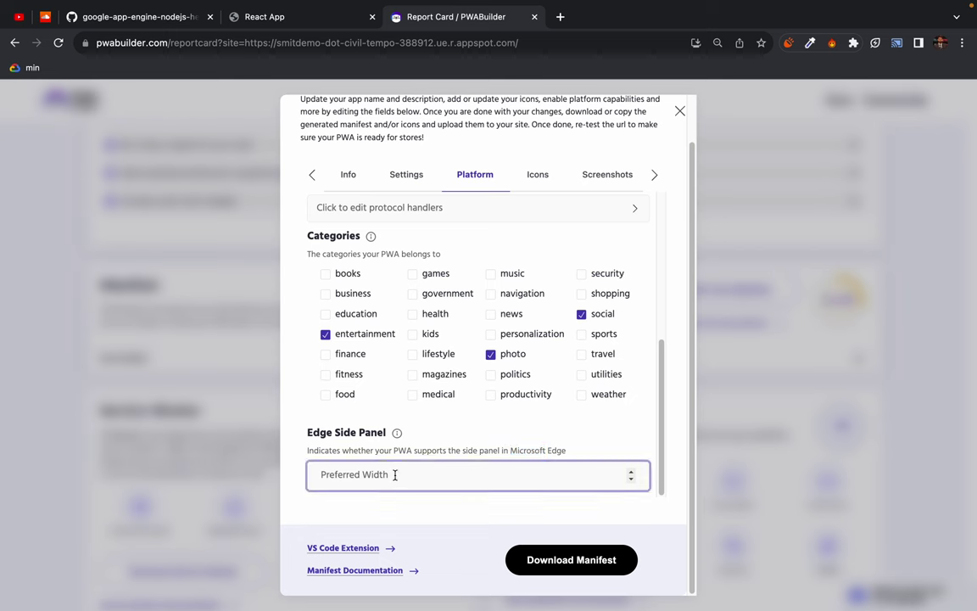
pyautogui.moveTo(396, 432)
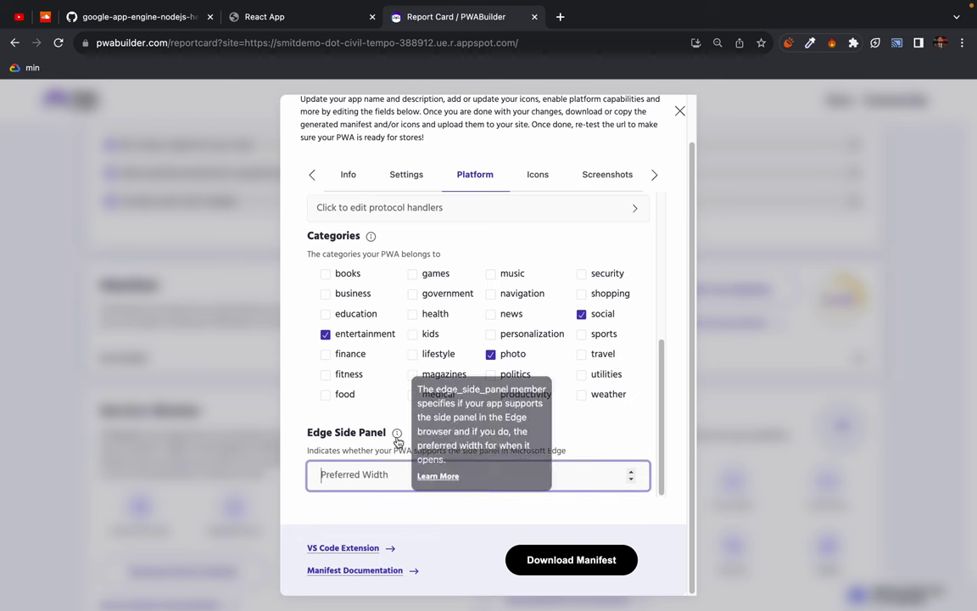
# Open the Edge Side Panel setting's documentation, return to the manifest editor and read the setting's description
pyautogui.click(436, 480)
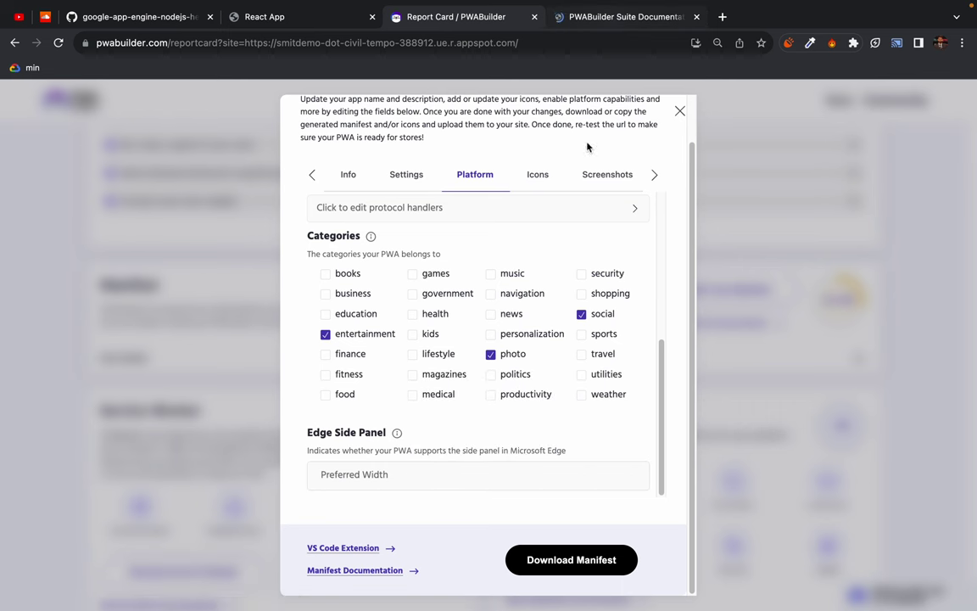
pyautogui.tripleClick(428, 449)
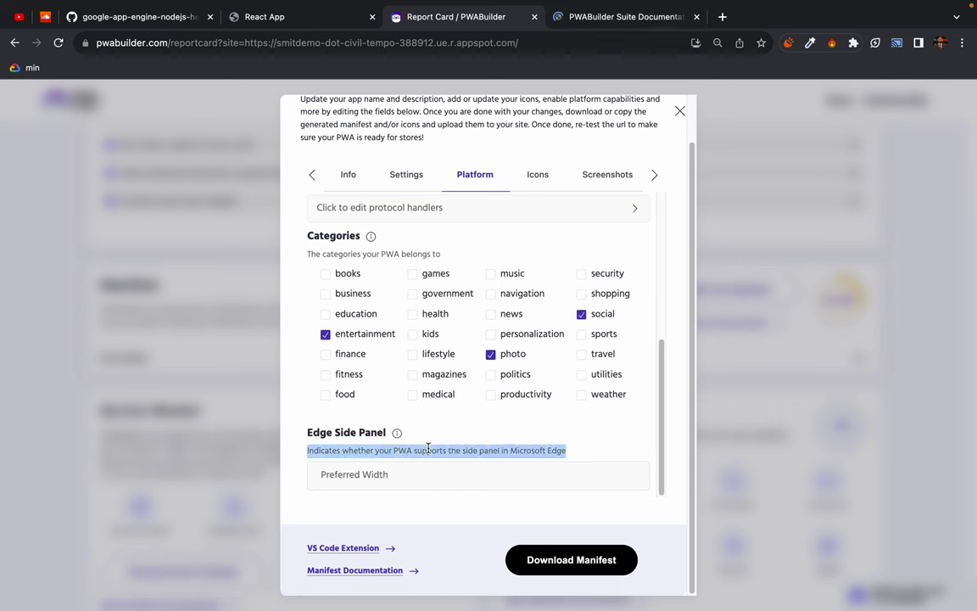
pyautogui.click(428, 449)
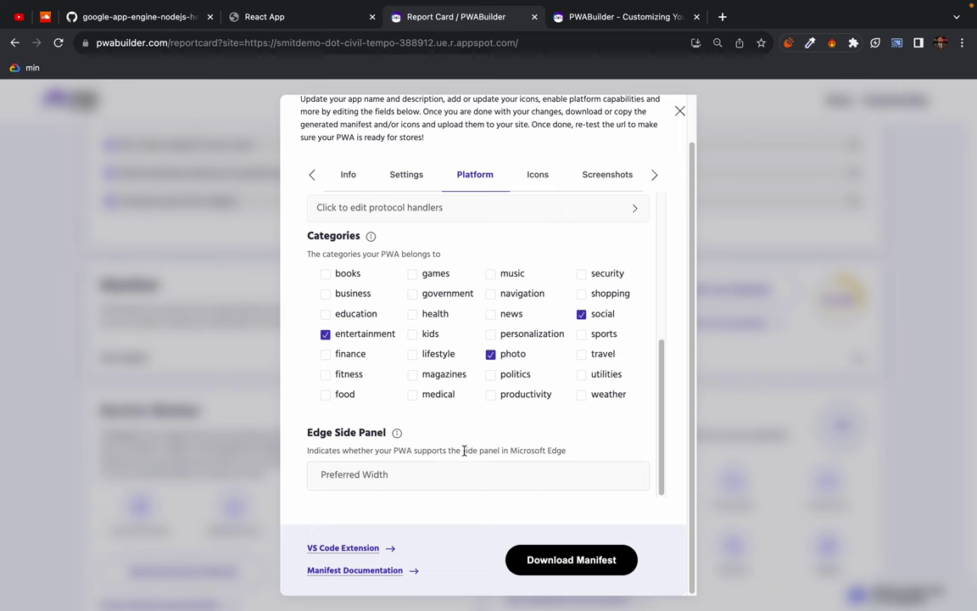
# Copy "side panel in Microsoft Edge" from the setting's description and run a web image search for it in a new tab
pyautogui.moveTo(461, 450); pyautogui.dragTo(567, 450)
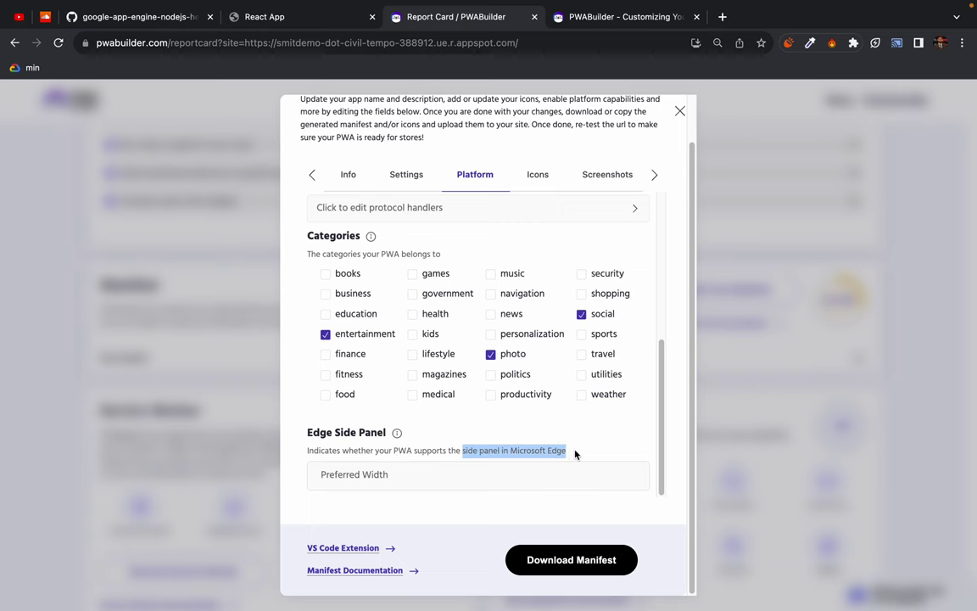
pyautogui.hotkey('ctrl', 'c')
pyautogui.hotkey('ctrl', 't')
pyautogui.hotkey('ctrl', 'v')
pyautogui.press('Return')
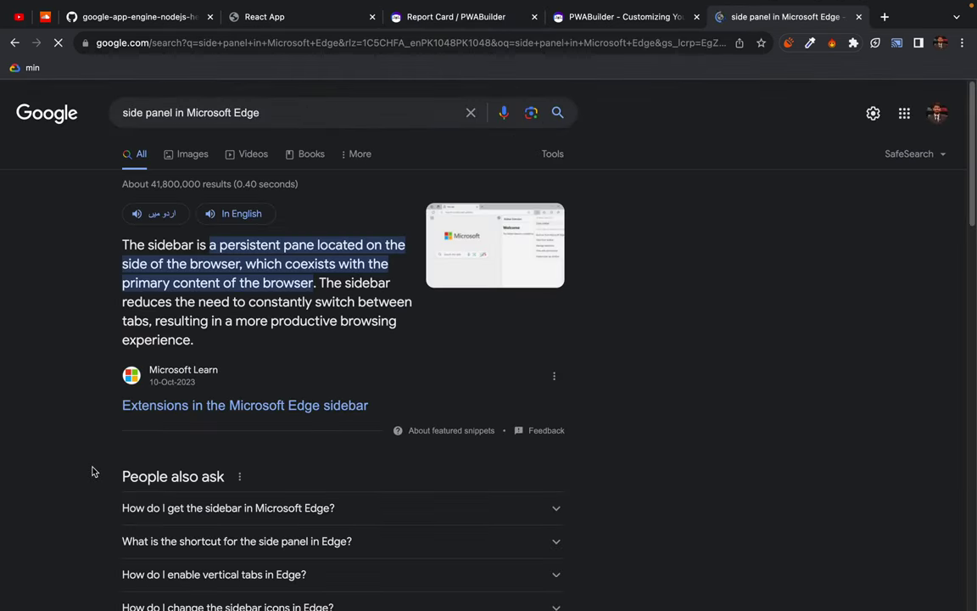
pyautogui.click(179, 158)
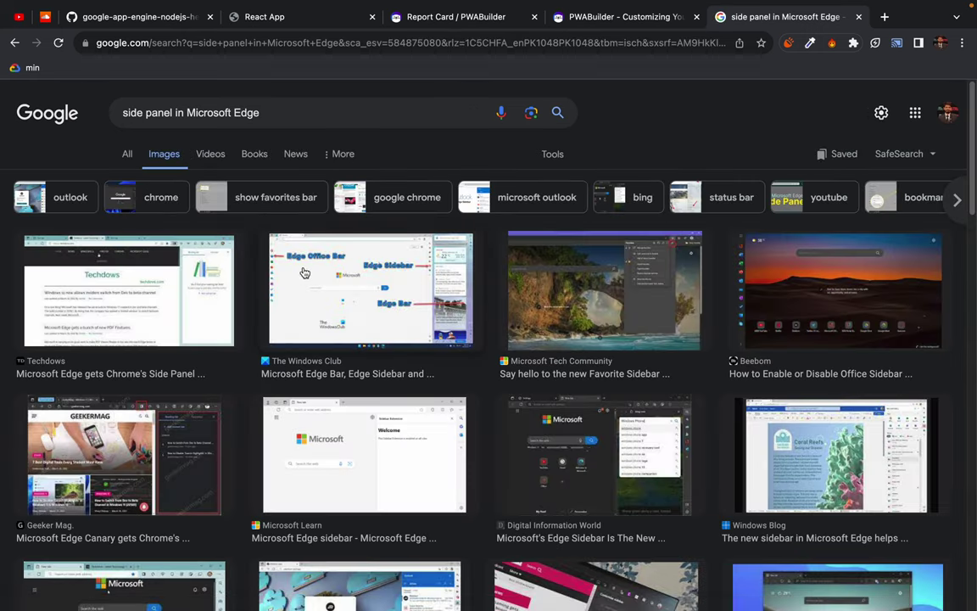
# Preview several image results to examine how the side panel looks in Microsoft Edge
pyautogui.click(203, 290)
pyautogui.press('Right')
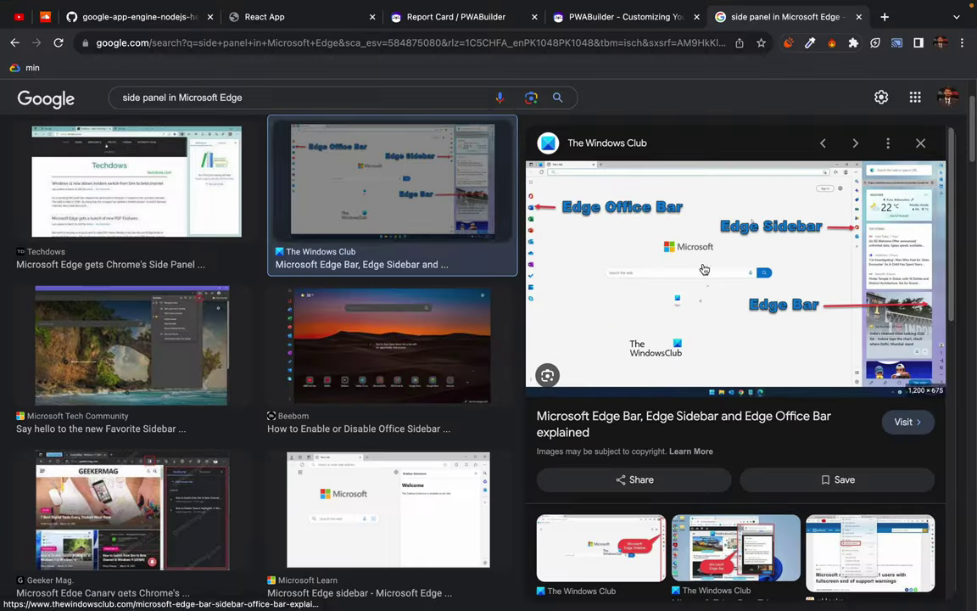
pyautogui.click(392, 357)
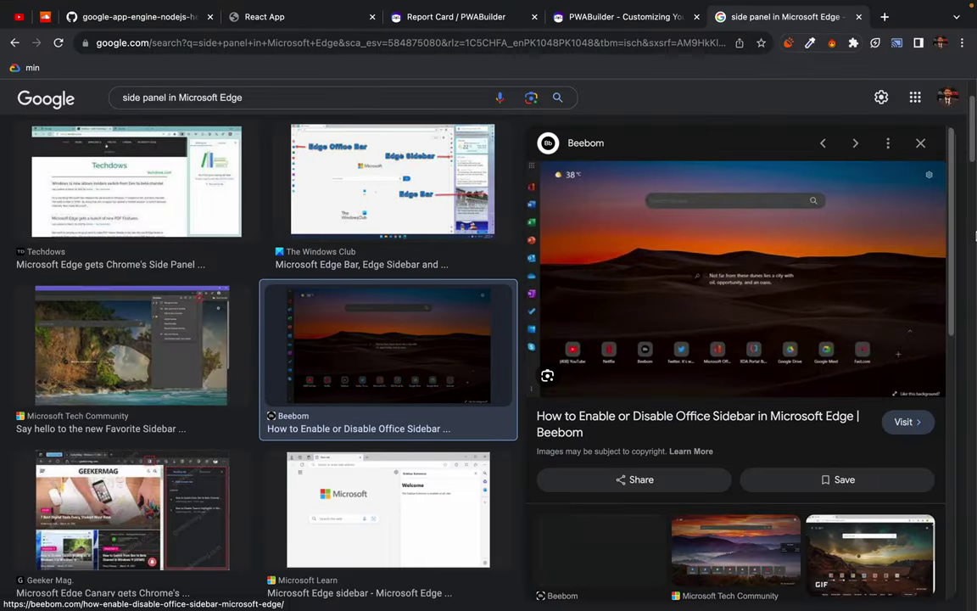
pyautogui.scroll(-2, 286, 526)
pyautogui.scroll(-1, 287, 526)
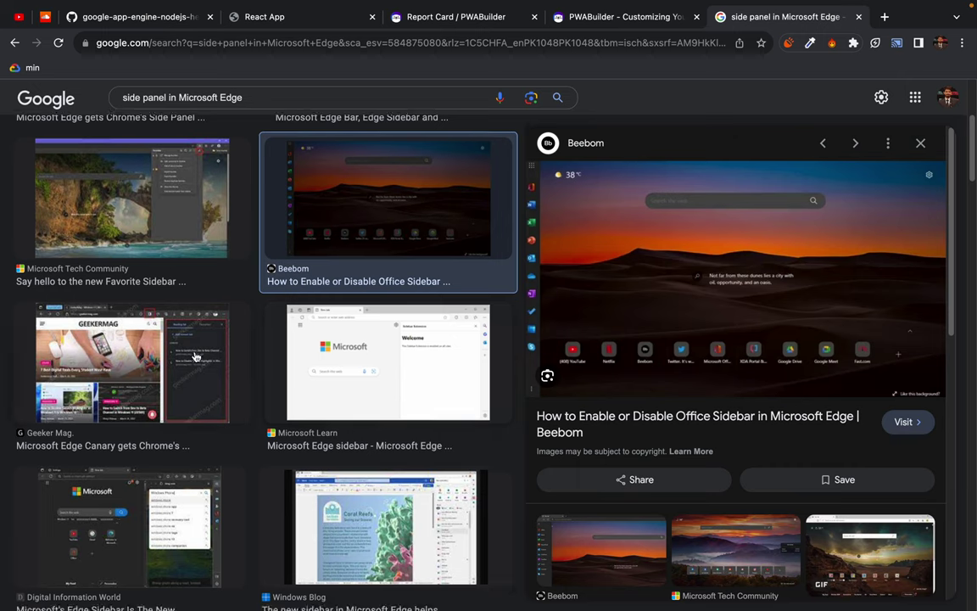
pyautogui.click(131, 360)
pyautogui.click(379, 382)
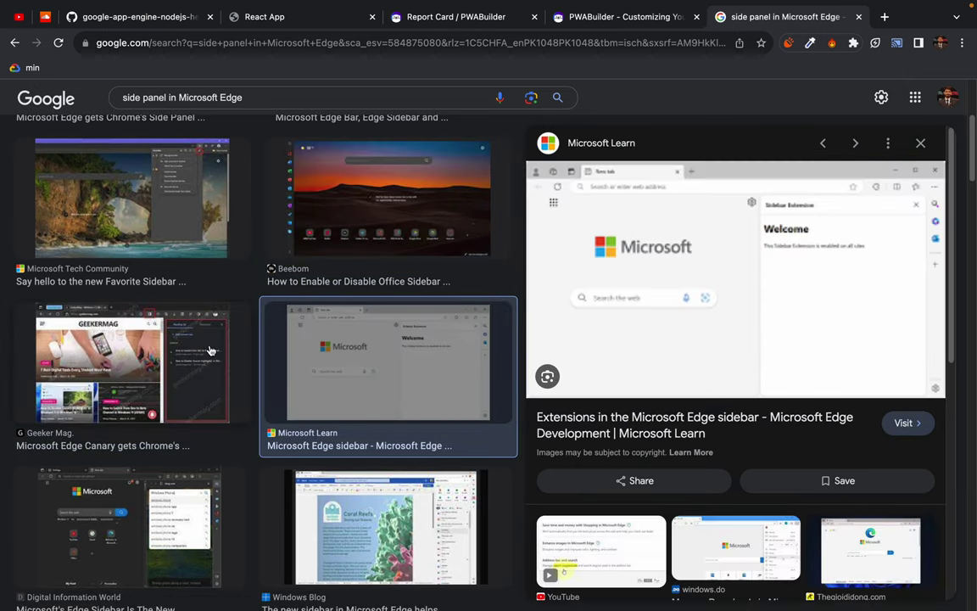
pyautogui.scroll(-3, 210, 350)
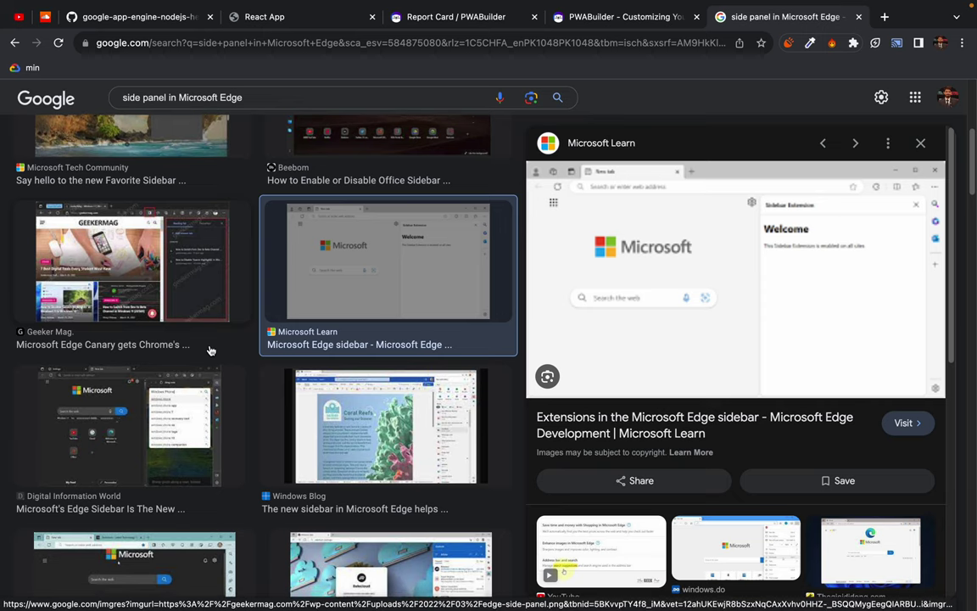
pyautogui.scroll(-3, 210, 351)
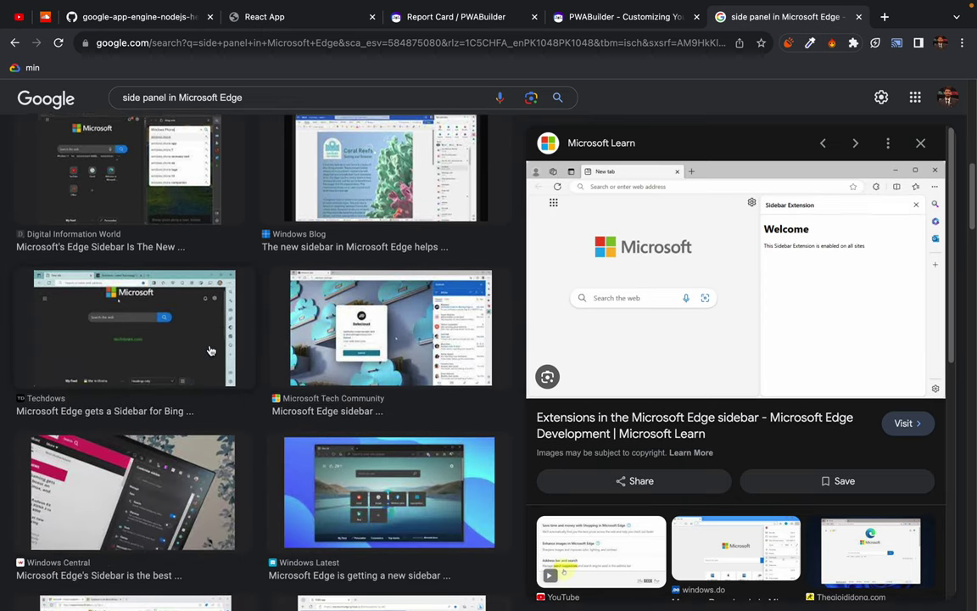
# Refine the image search to "side panel in Microsoft Edge pwa"
pyautogui.click(263, 96)
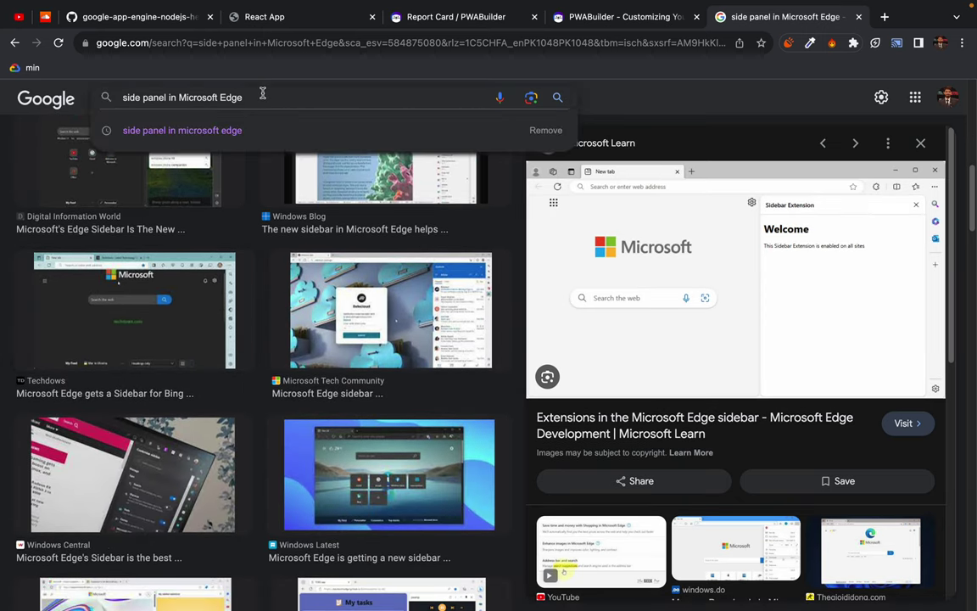
pyautogui.write('pwa')
pyautogui.press('Return')
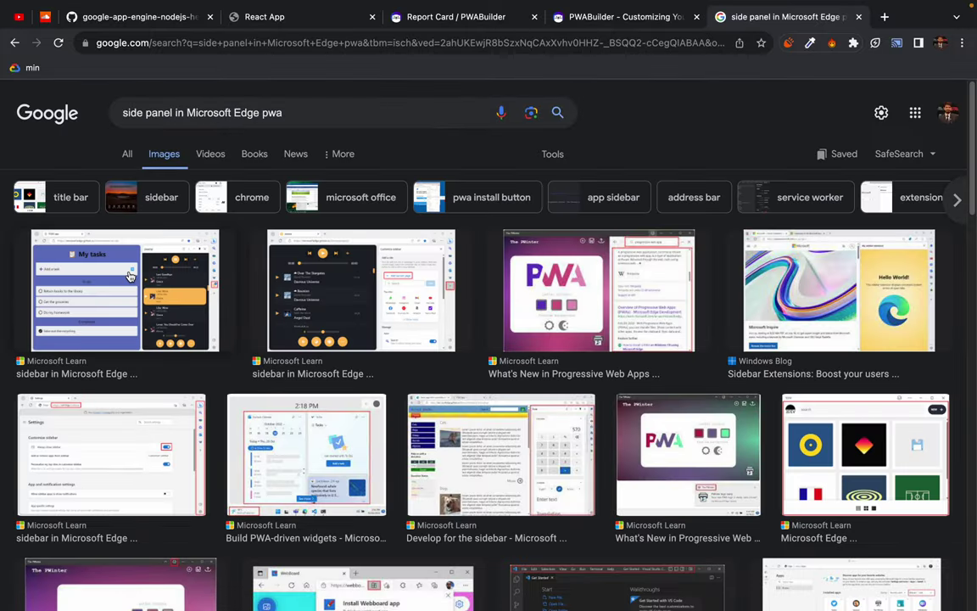
# Browse and preview the PWA image results to examine how web apps are displayed in the Edge sidebar
pyautogui.click(127, 272)
pyautogui.click(377, 184)
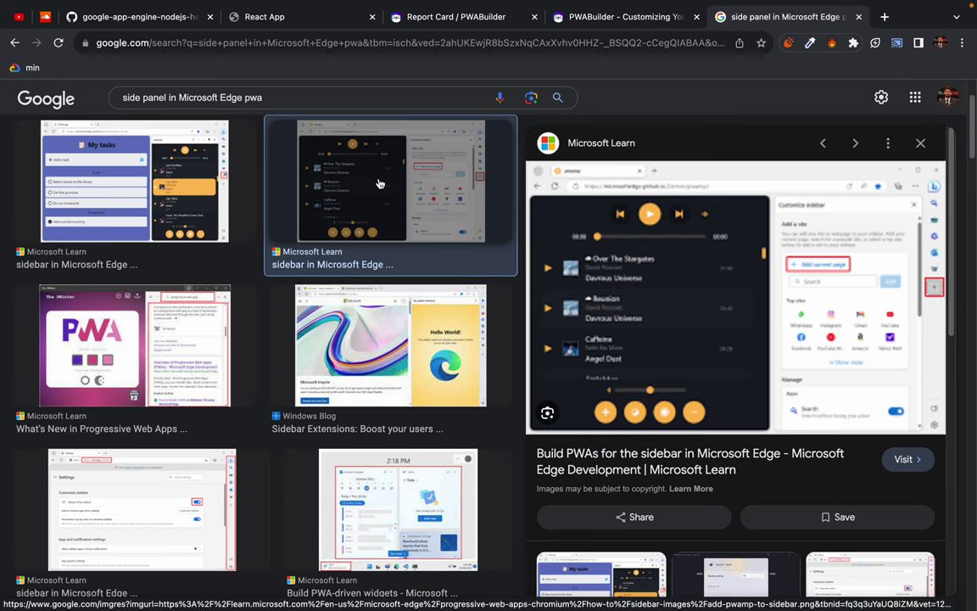
pyautogui.press('Right')
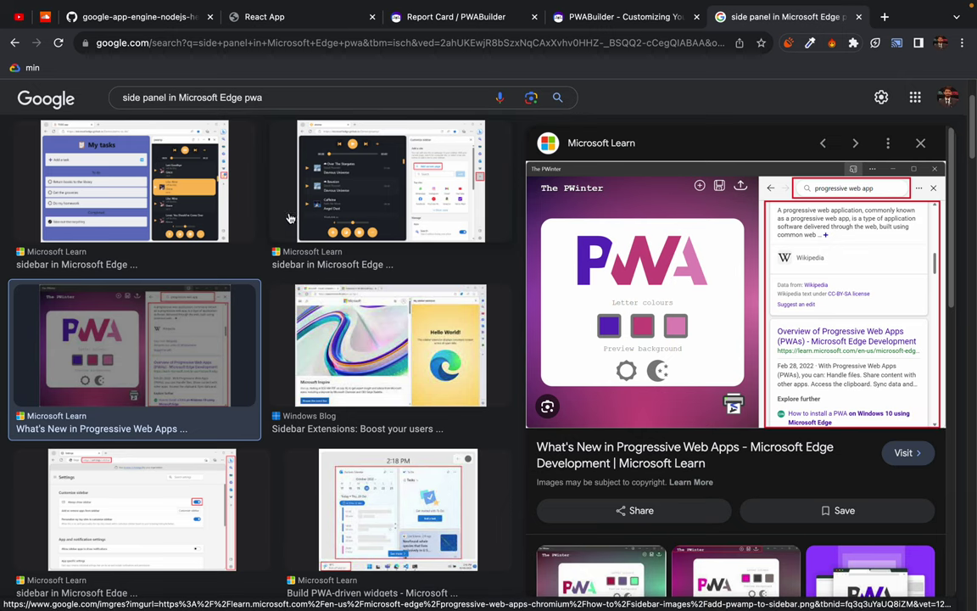
pyautogui.click(398, 337)
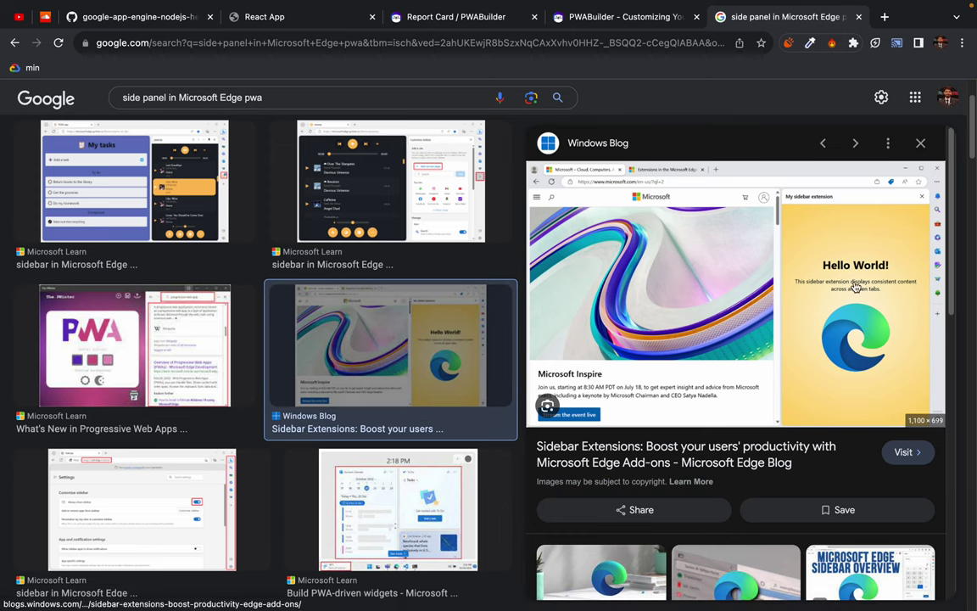
pyautogui.scroll(-3, 325, 440)
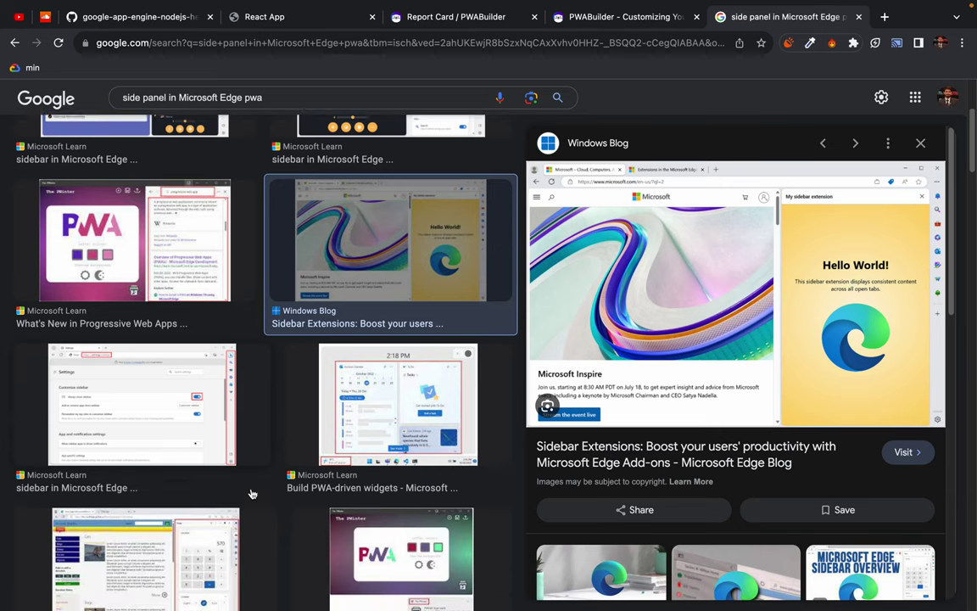
pyautogui.click(393, 342)
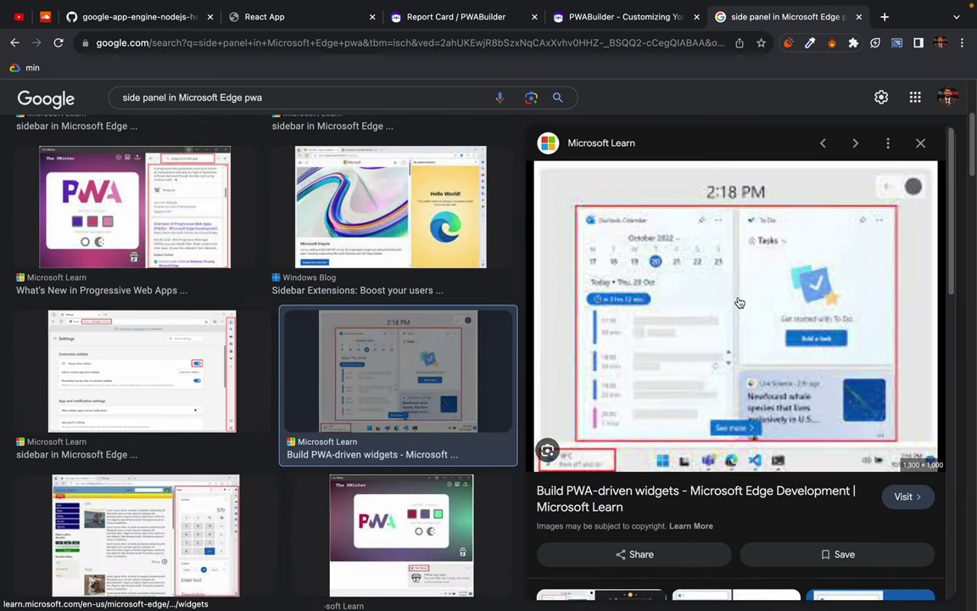
pyautogui.scroll(-3, 337, 413)
pyautogui.scroll(-1, 336, 413)
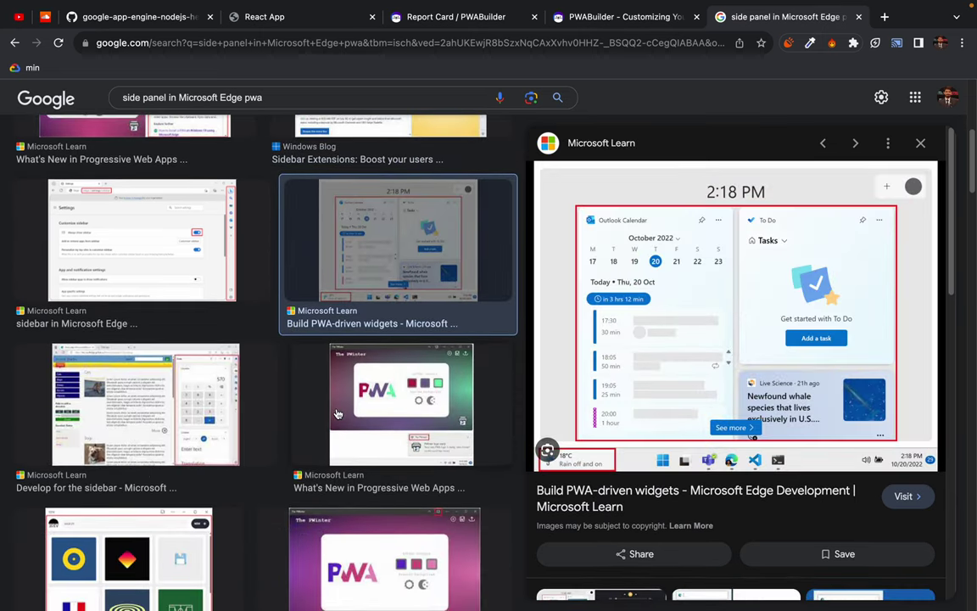
pyautogui.scroll(-4, 336, 413)
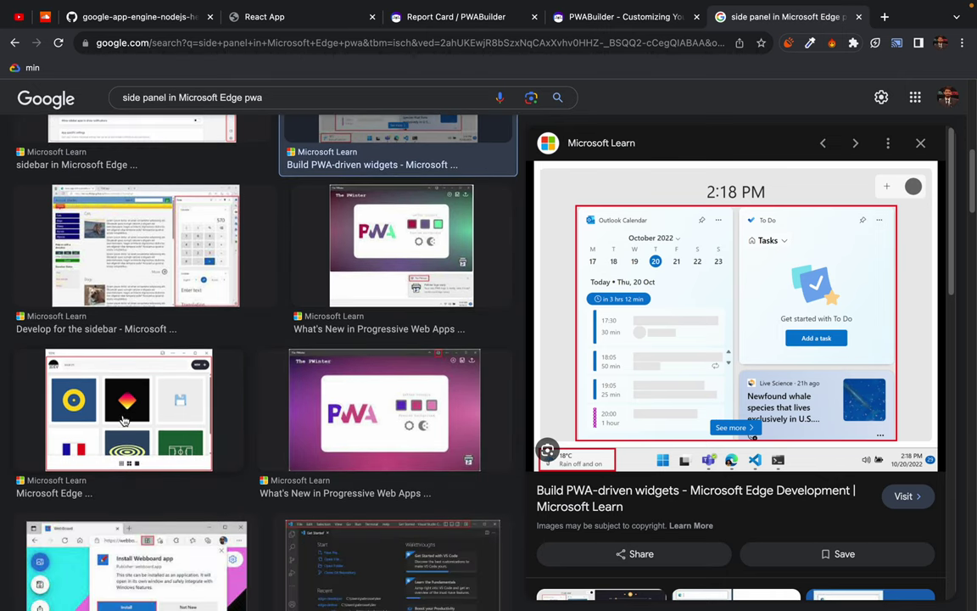
pyautogui.scroll(-8, 123, 420)
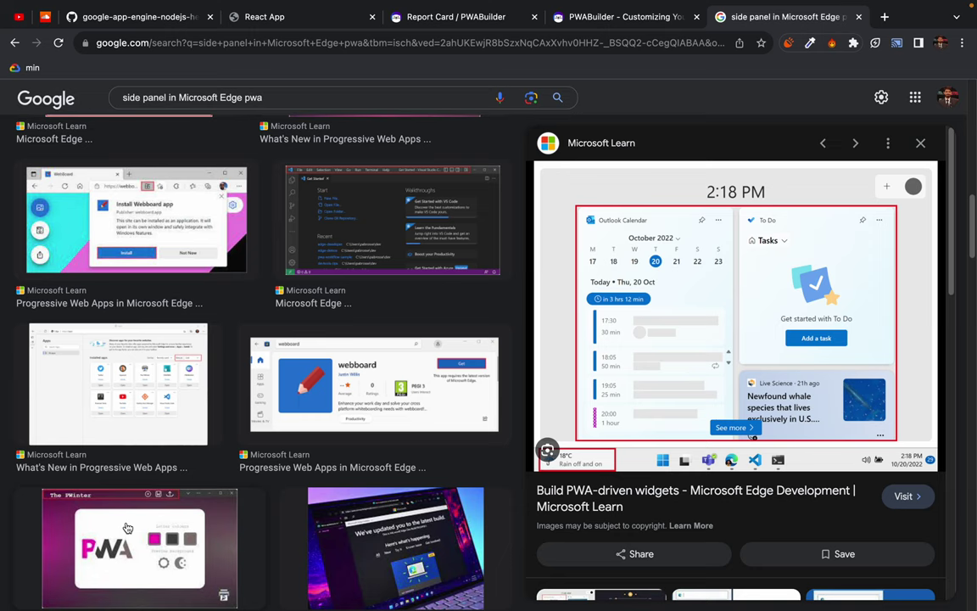
pyautogui.scroll(10, 177, 368)
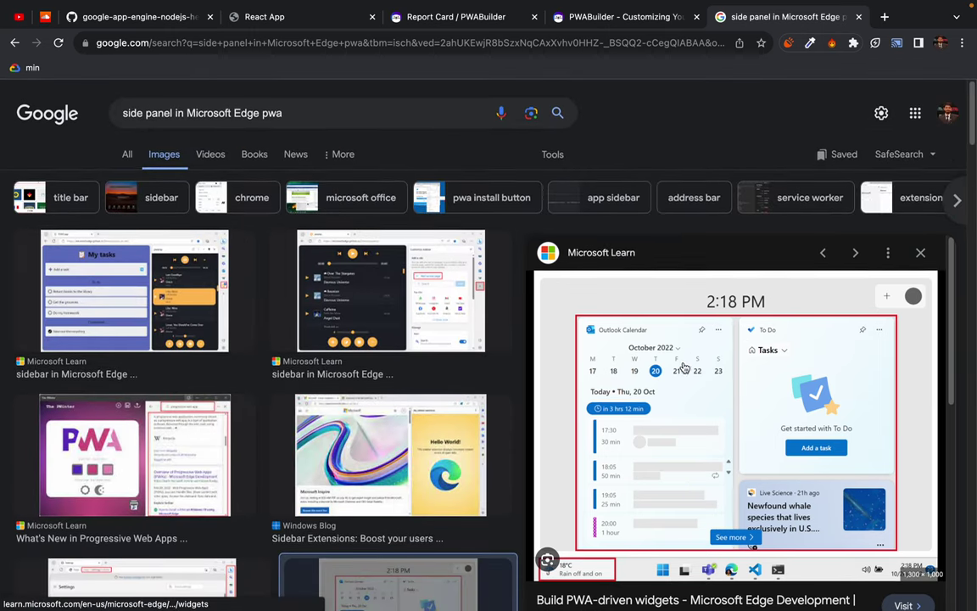
pyautogui.click(147, 290)
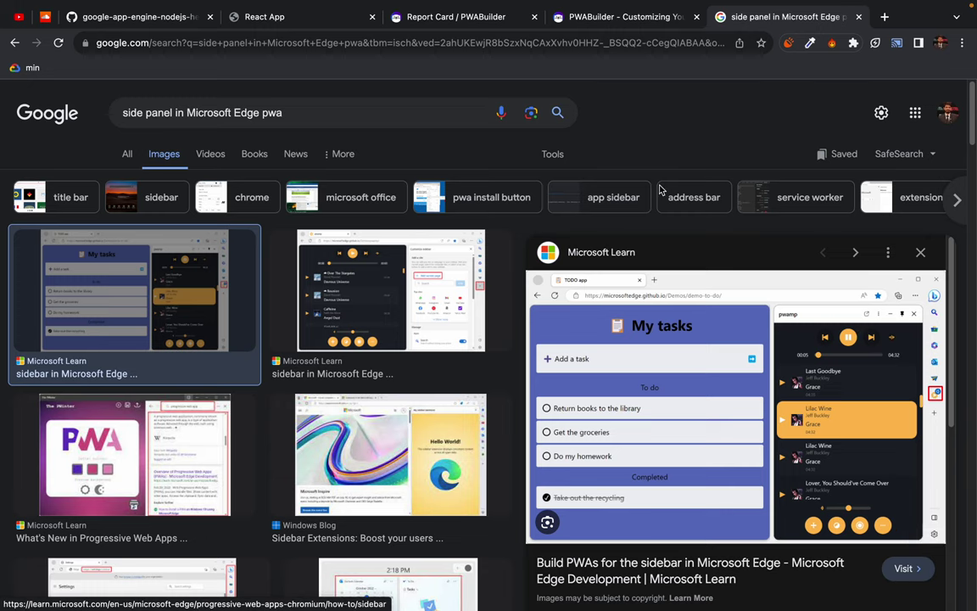
# Close the image search and PWABuilder documentation tabs to return to the manifest editor
pyautogui.click(620, 21)
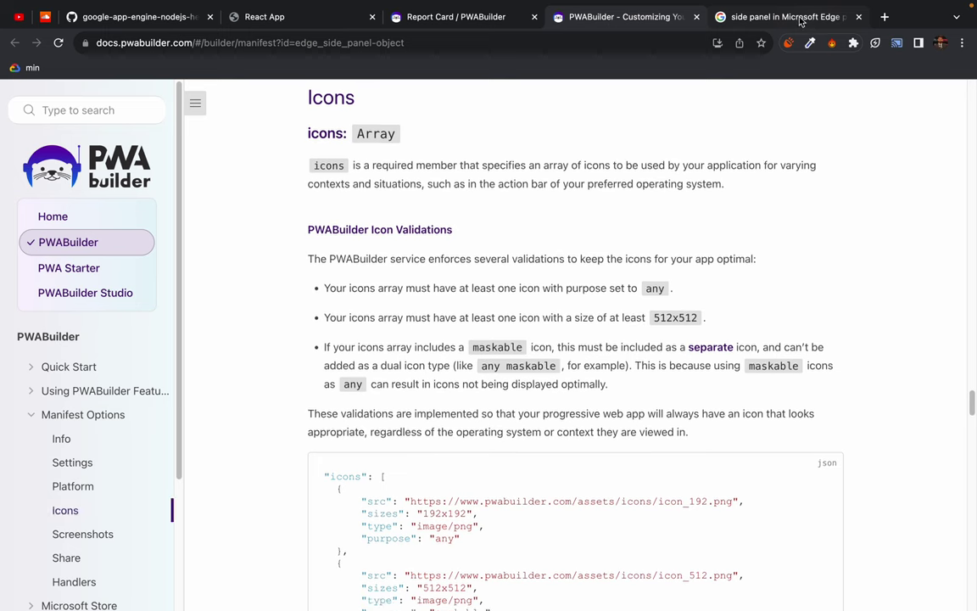
pyautogui.middleClick(798, 18)
pyautogui.middleClick(632, 17)
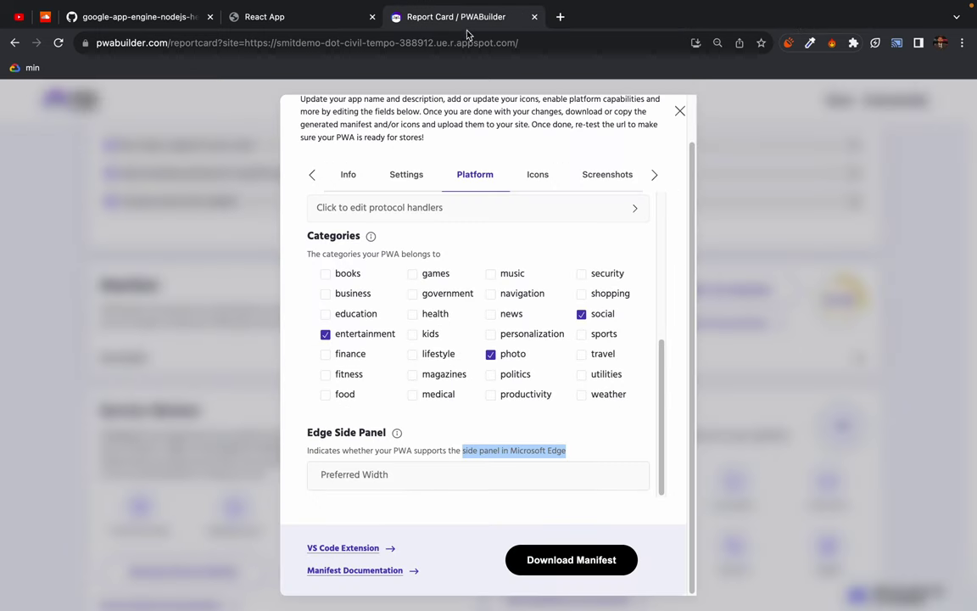
# Set the Edge Side Panel preferred width to 300
pyautogui.click(402, 476)
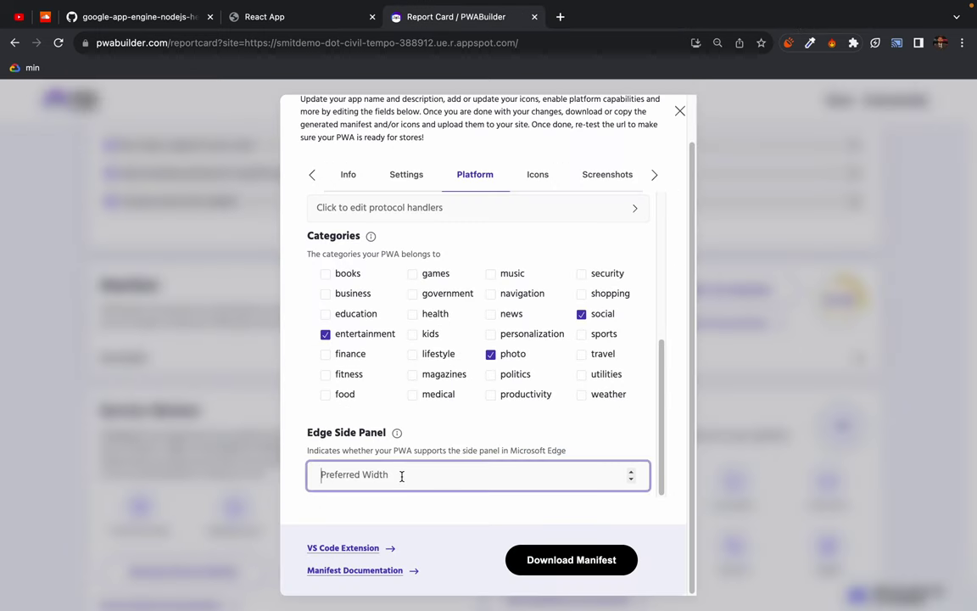
pyautogui.write('300')
pyautogui.click(496, 451)
# Open the Edge Side Panel setting's documentation and find the edge_side_panel section above the Icons heading
pyautogui.moveTo(398, 437)
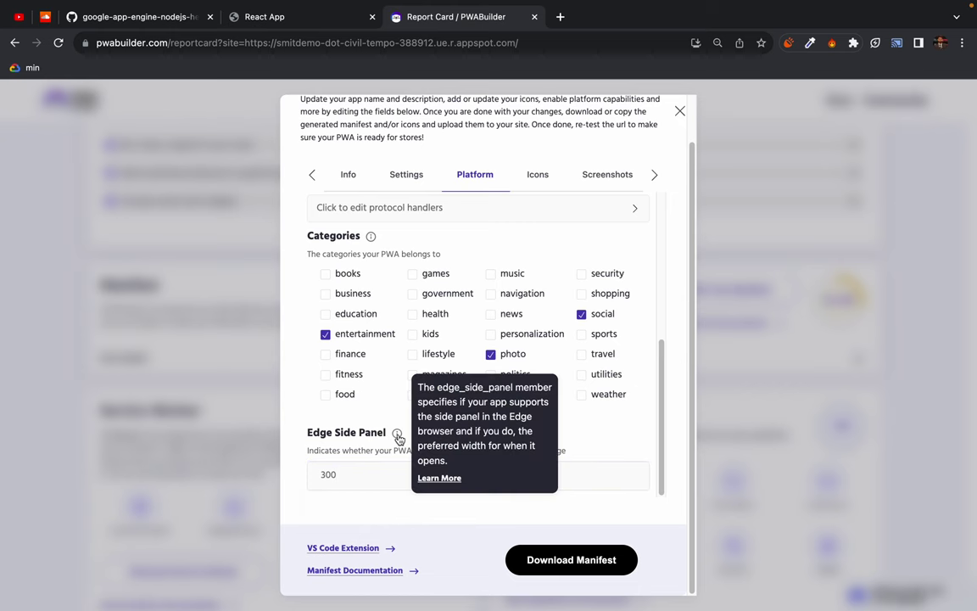
pyautogui.click(438, 478)
pyautogui.click(593, 17)
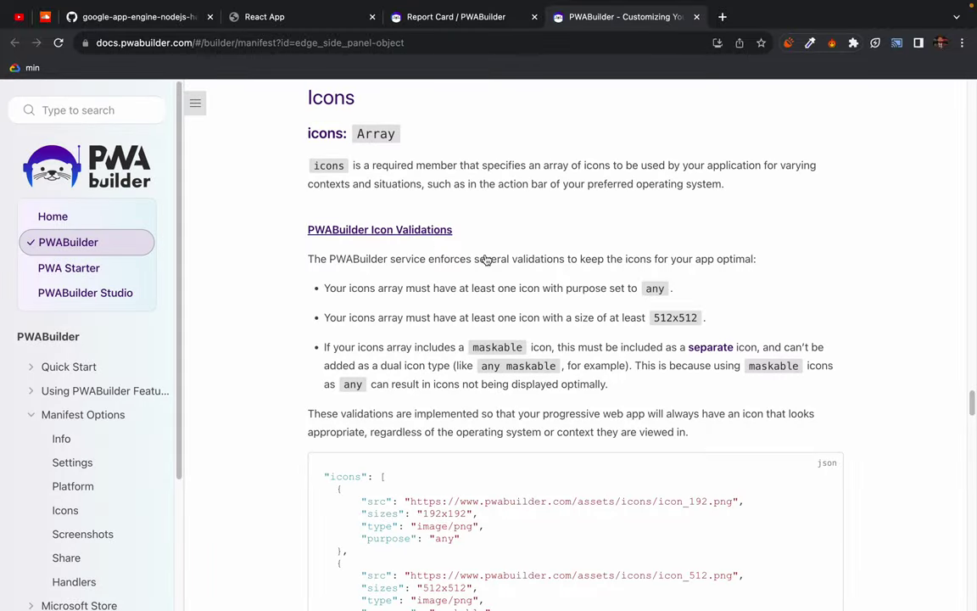
pyautogui.hotkey('ctrl', 'Right')
pyautogui.hotkey('ctrl', 'Left')
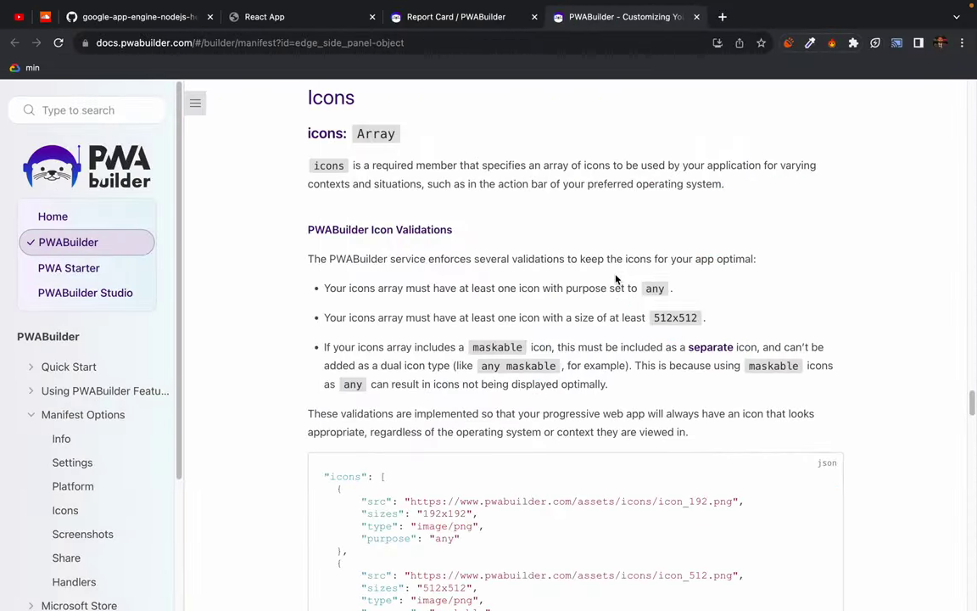
pyautogui.hotkey('ctrl', 'Right')
pyautogui.hotkey('ctrl', 'Left')
pyautogui.scroll(5, 447, 321)
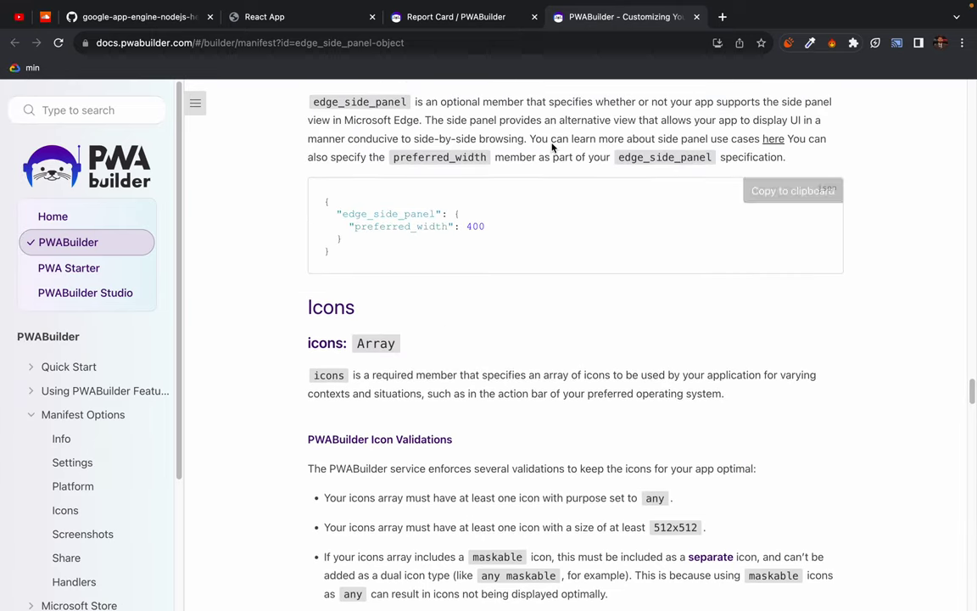
# Reopen the Edge Side Panel documentation from the manifest editor, close the older copy and examine the preferred_width entry in the JSON example
pyautogui.click(459, 20)
pyautogui.moveTo(397, 434)
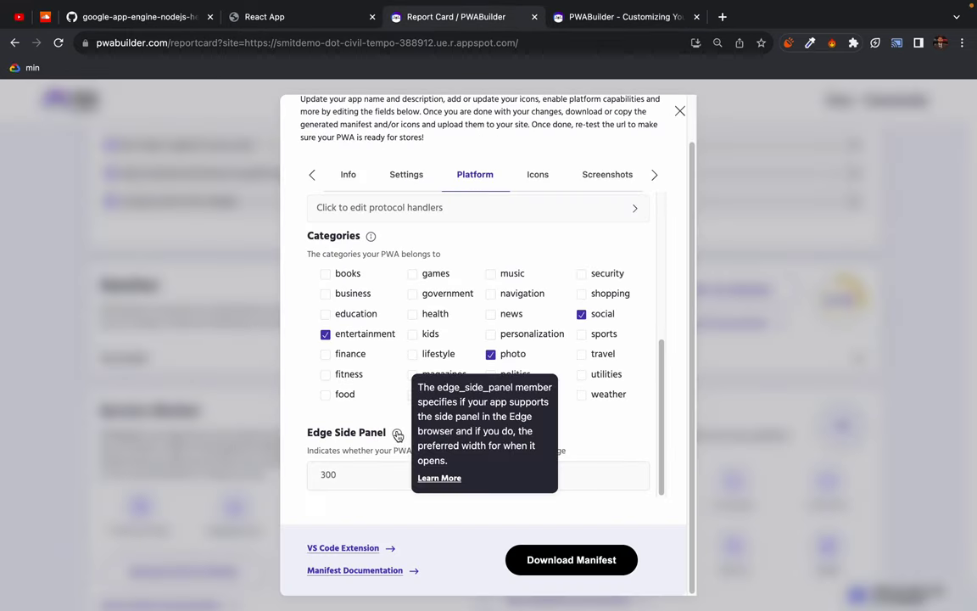
pyautogui.click(433, 480)
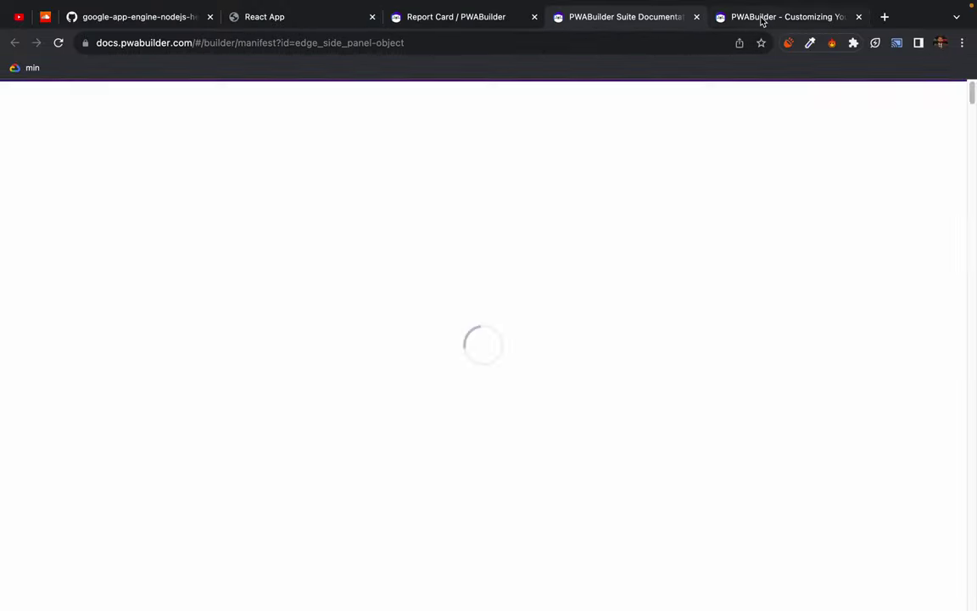
pyautogui.middleClick(762, 21)
pyautogui.scroll(5, 377, 144)
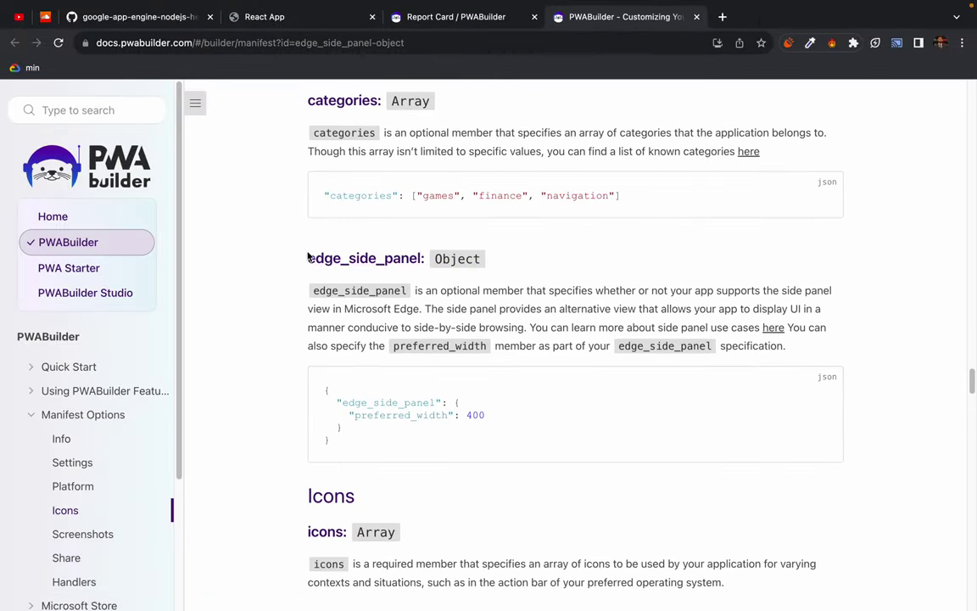
pyautogui.doubleClick(383, 416)
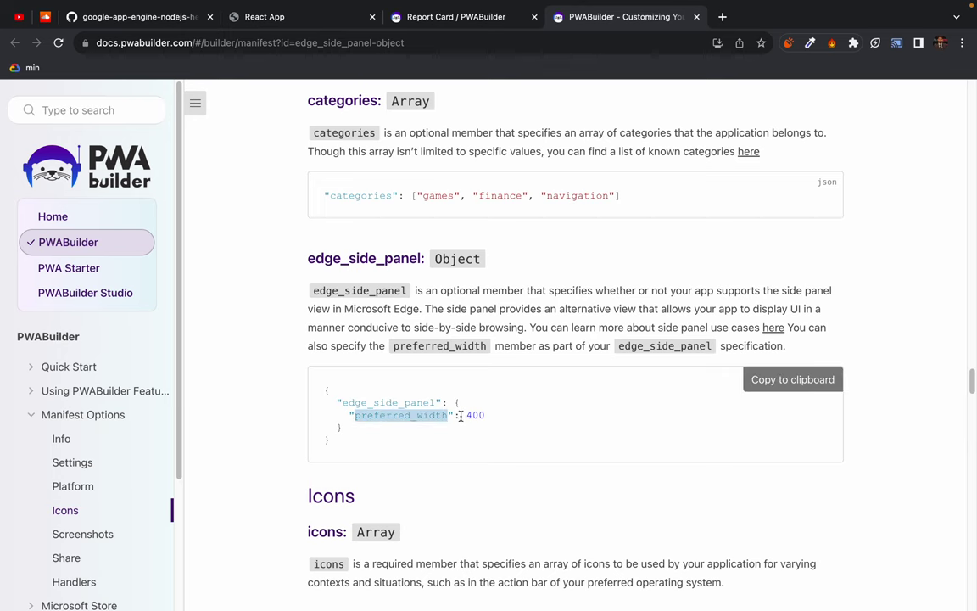
# Set the Edge Side Panel preferred width to 400 in the manifest editor, matching the documentation's JSON example
pyautogui.moveTo(460, 415); pyautogui.dragTo(487, 417)
pyautogui.click(467, 20)
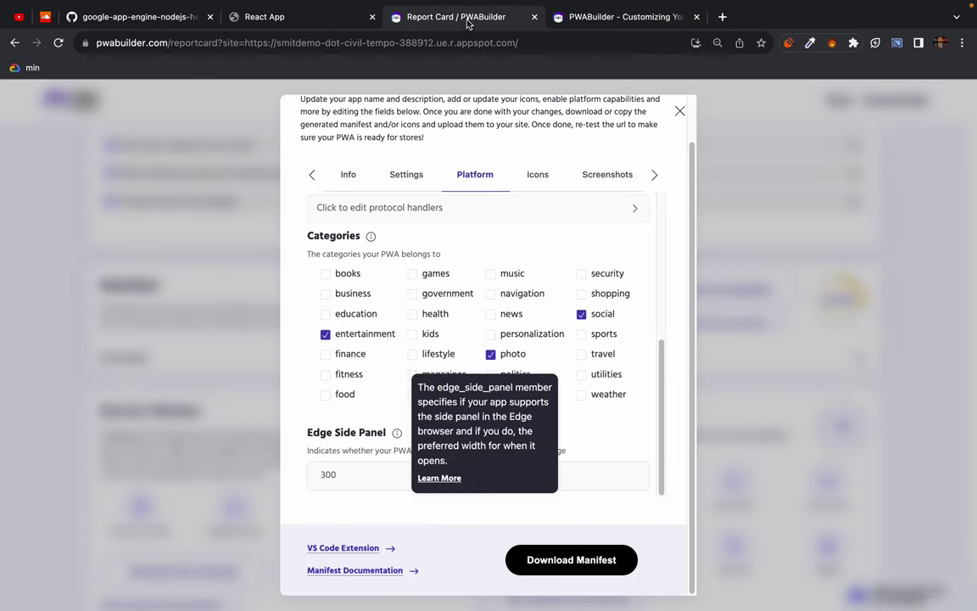
pyautogui.click(352, 475)
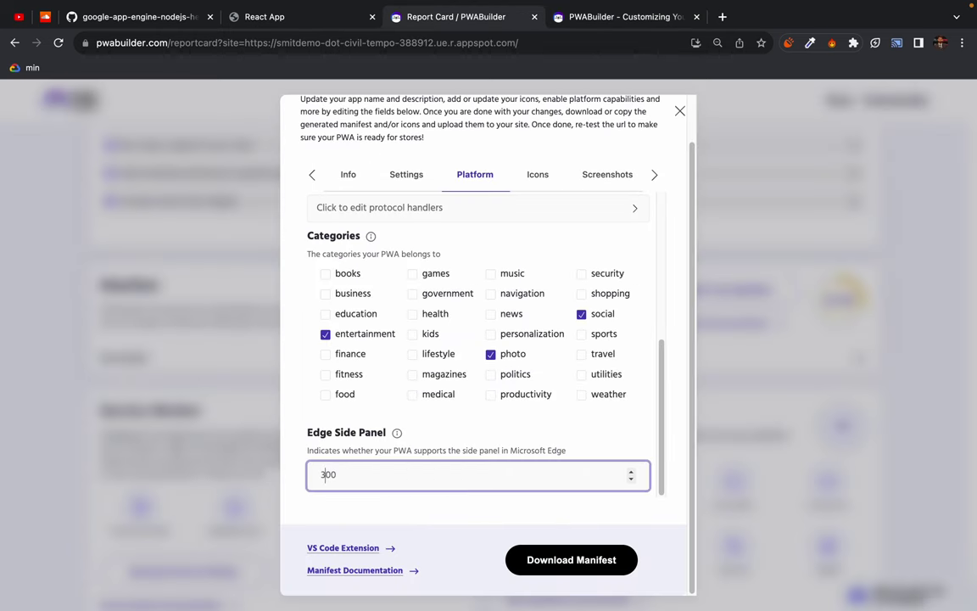
pyautogui.click(460, 507)
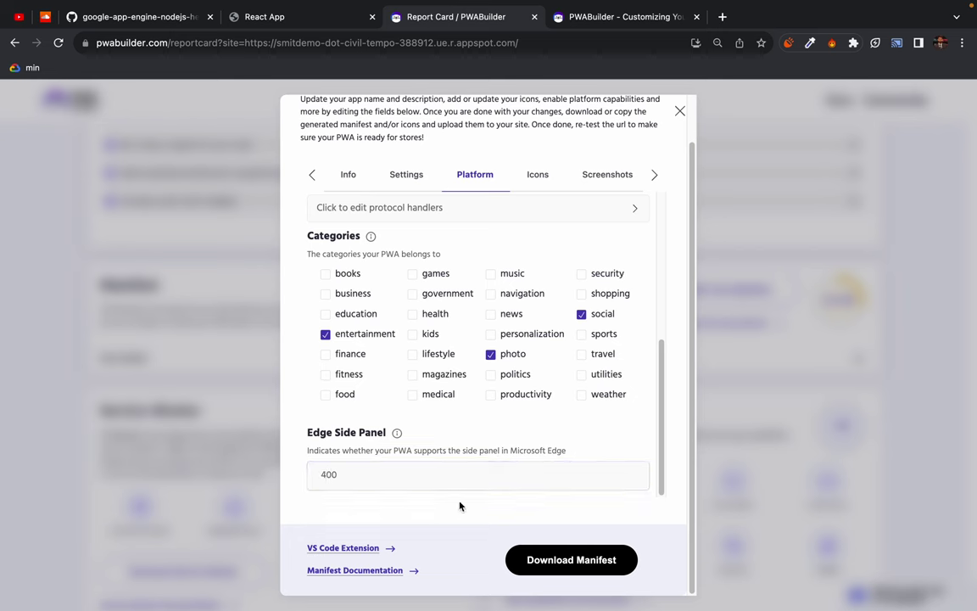
# Open the manifest's Icons settings and close the PWABuilder documentation
pyautogui.click(534, 174)
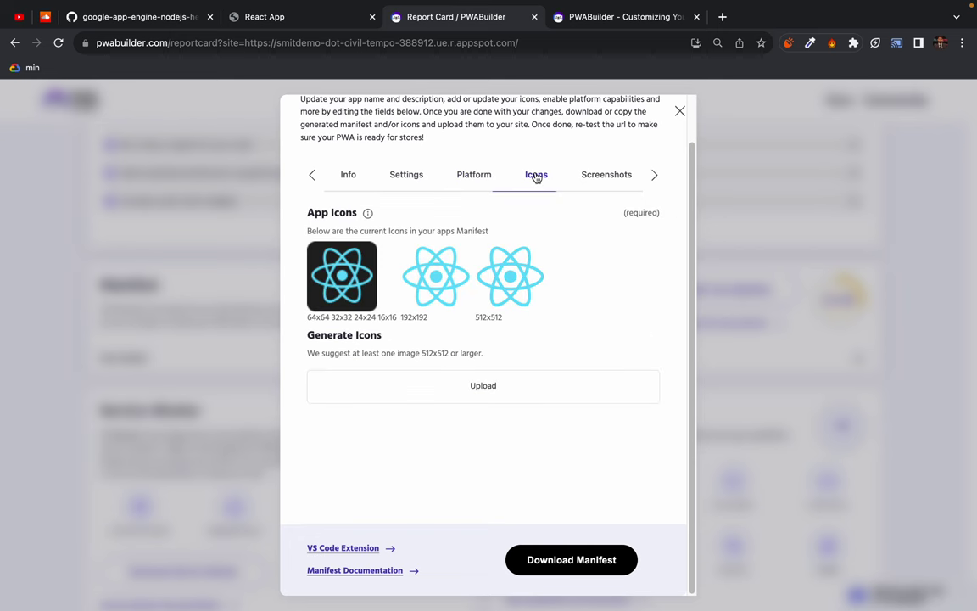
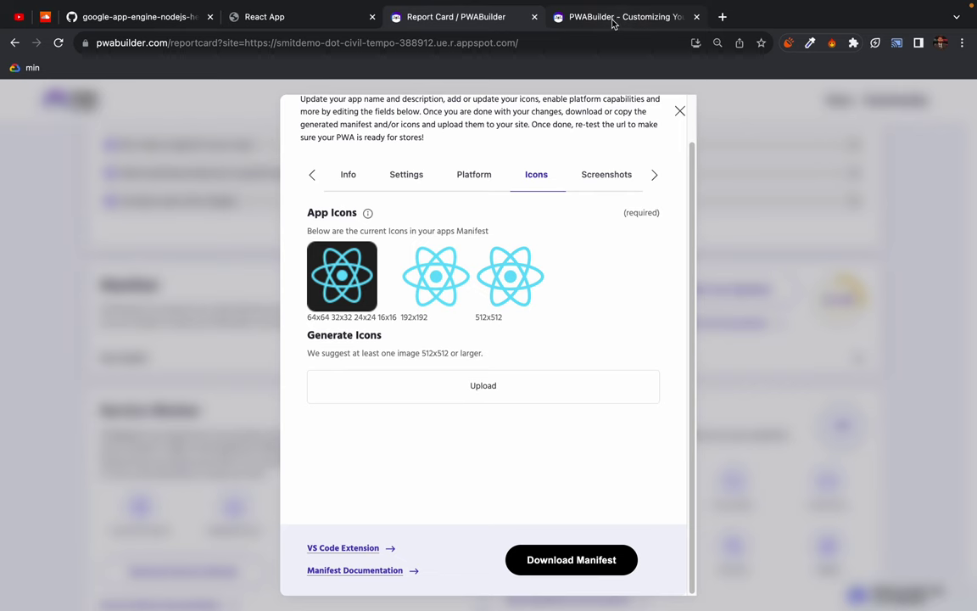
pyautogui.middleClick(555, 18)
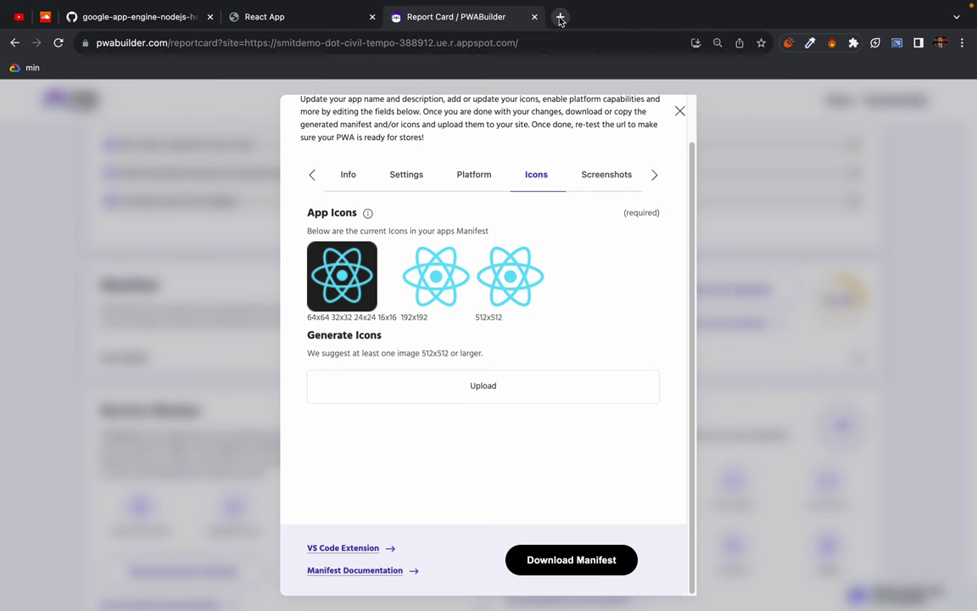
# Search Google Images for "social posting app icon" and browse the results for a suitable app icon
pyautogui.click(560, 17)
pyautogui.click(464, 42)
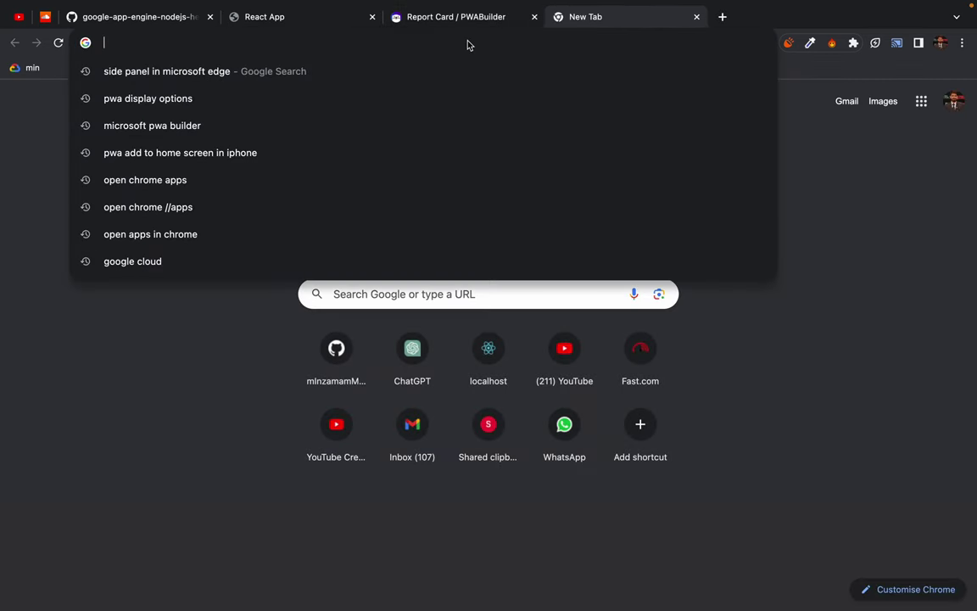
pyautogui.write('social')
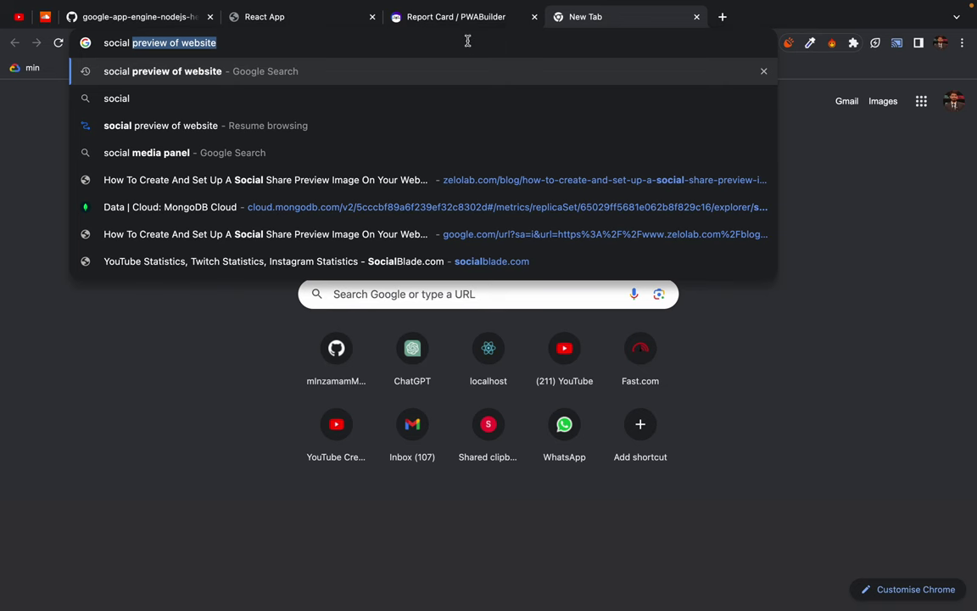
pyautogui.write(' posting ')
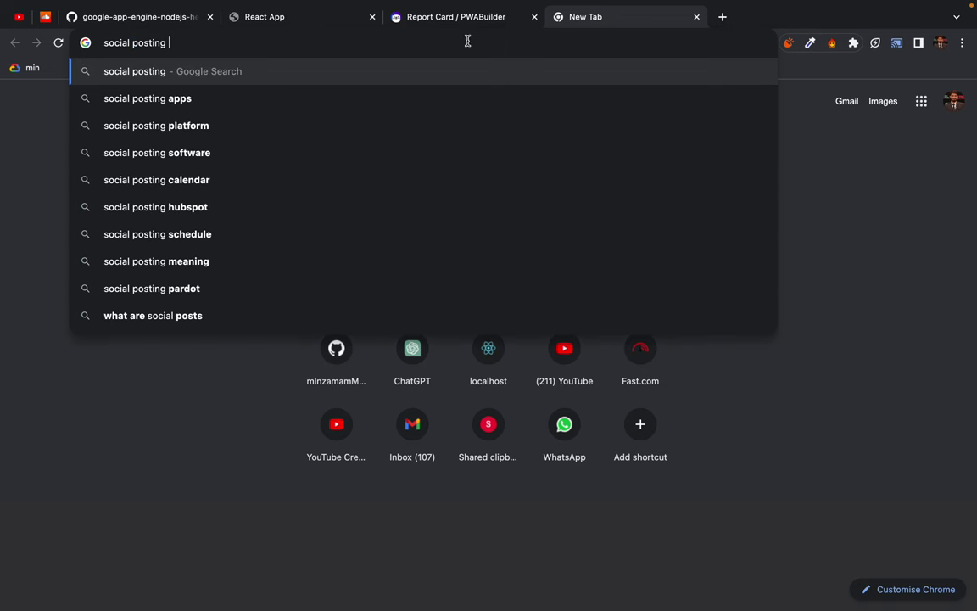
pyautogui.write('app ico')
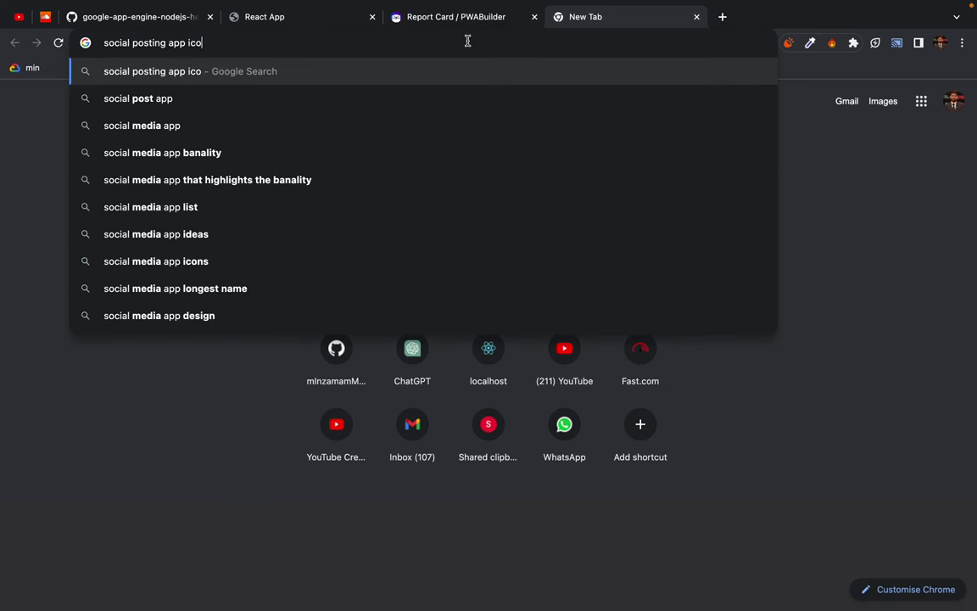
pyautogui.write('ns')
pyautogui.press('Return')
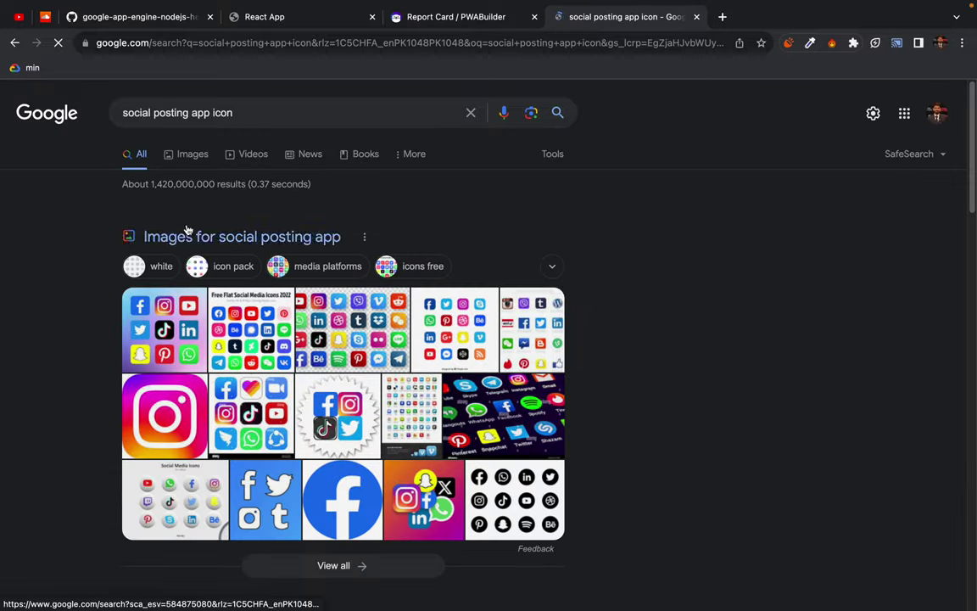
pyautogui.click(187, 155)
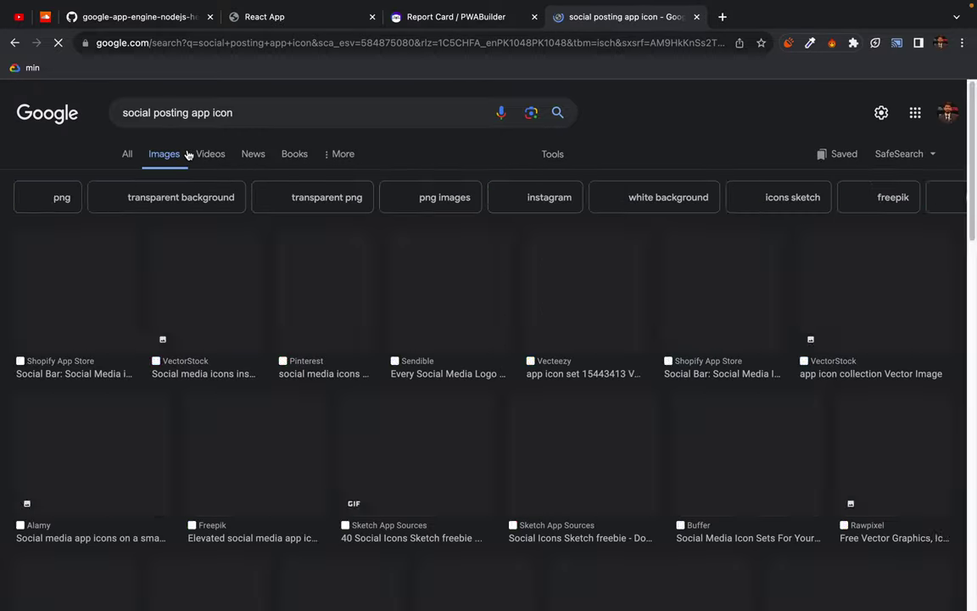
pyautogui.scroll(-5, 486, 423)
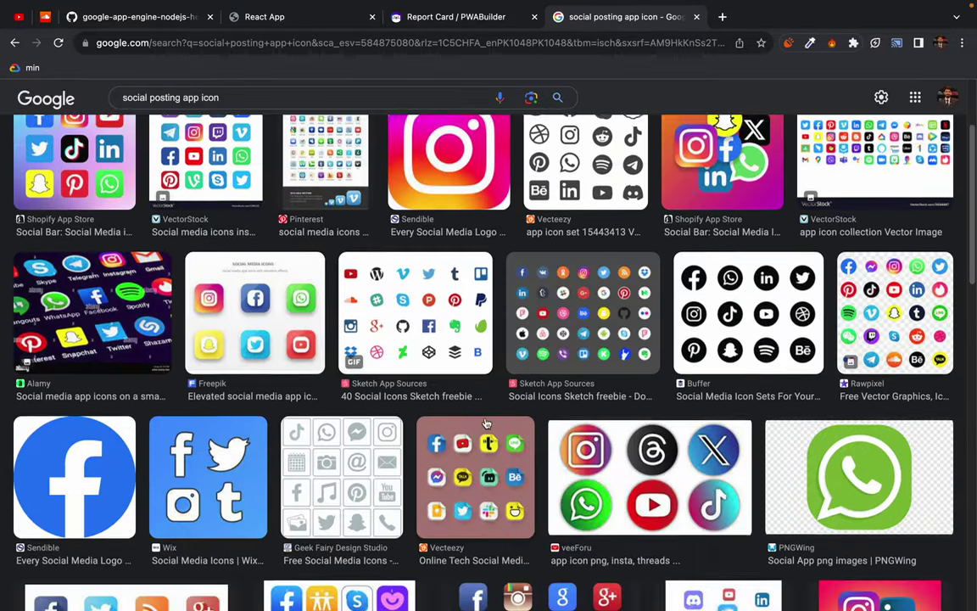
pyautogui.scroll(-1, 486, 422)
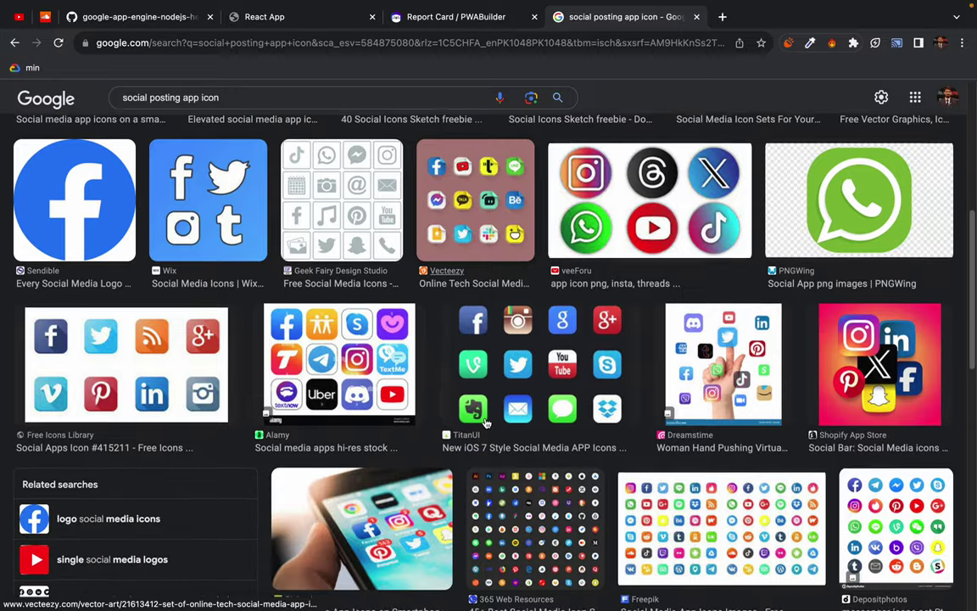
# Refine the image search to "social posting app icon original" and look through the results
pyautogui.click(185, 98)
pyautogui.press('Return')
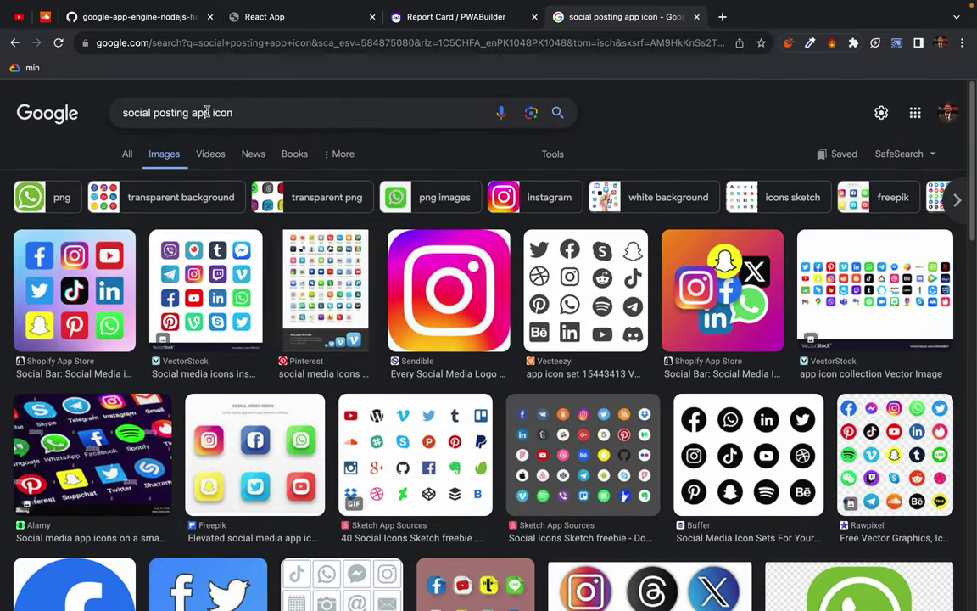
pyautogui.click(249, 108)
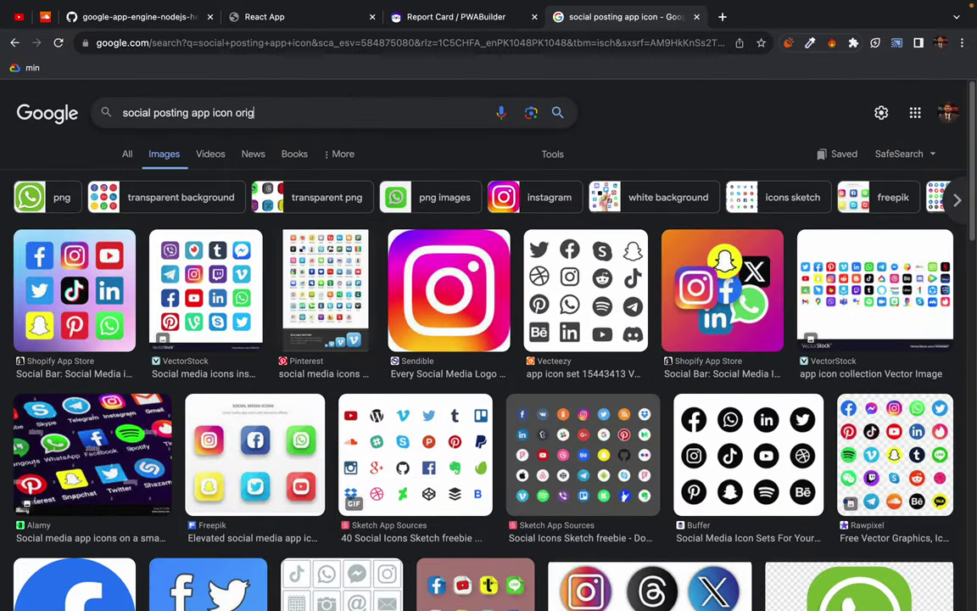
pyautogui.press('Return')
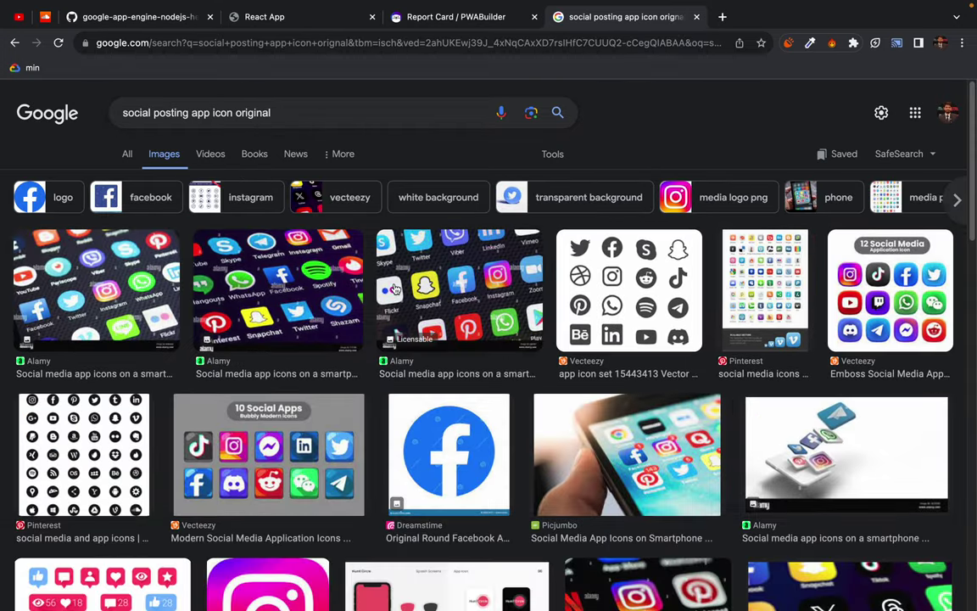
pyautogui.scroll(-10, 394, 289)
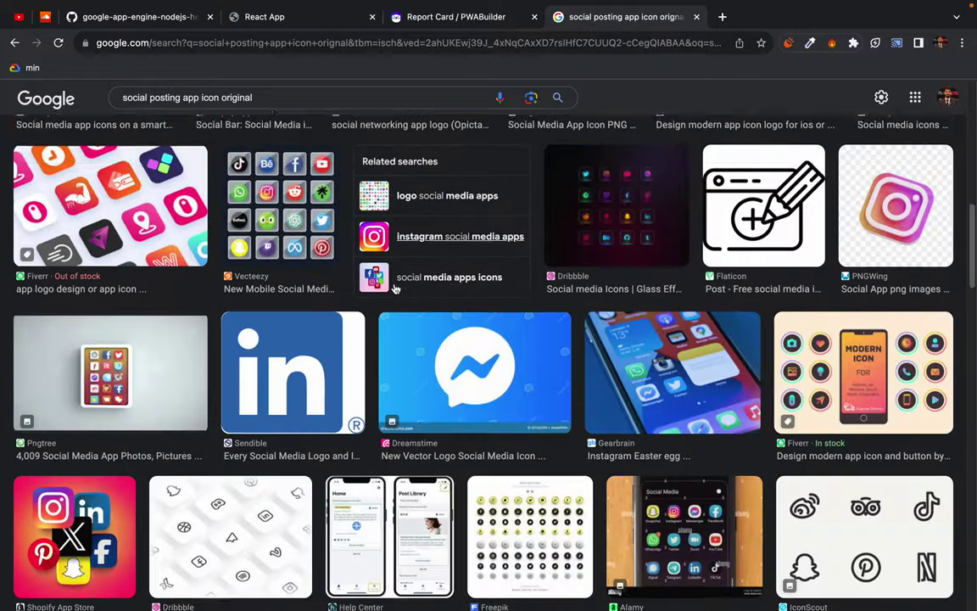
pyautogui.scroll(-2, 394, 290)
pyautogui.scroll(5, 394, 289)
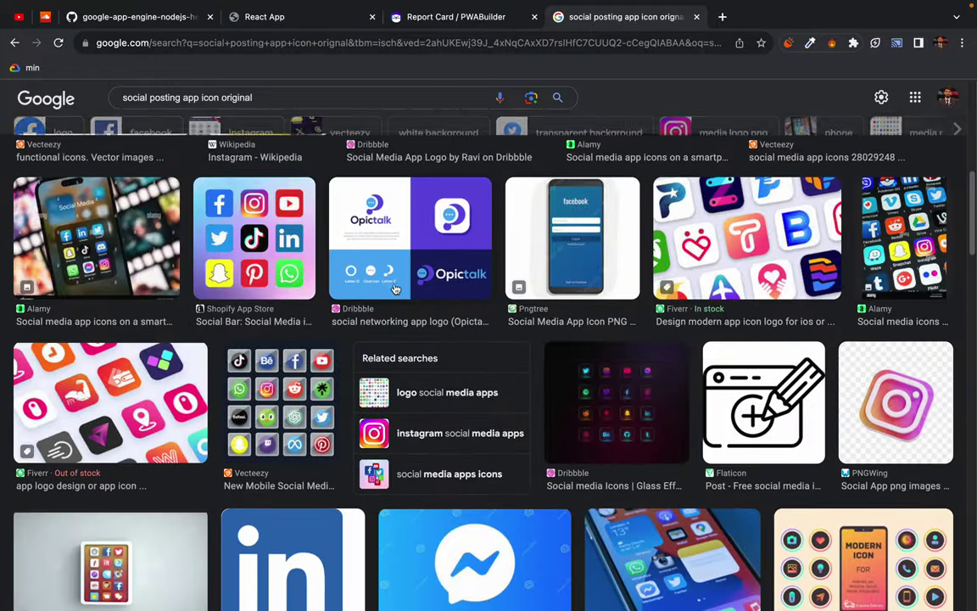
pyautogui.scroll(5, 393, 289)
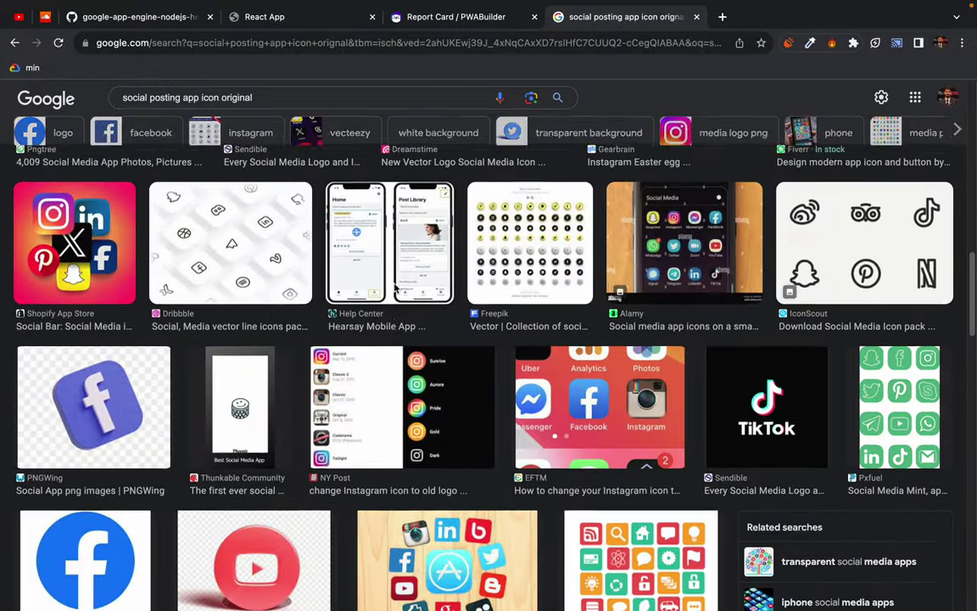
pyautogui.scroll(5, 393, 289)
# Close the icon image search, open canva.com in a new tab and dismiss the pop-up on its home page
pyautogui.hotkey('ctrl', 't')
pyautogui.middleClick(628, 21)
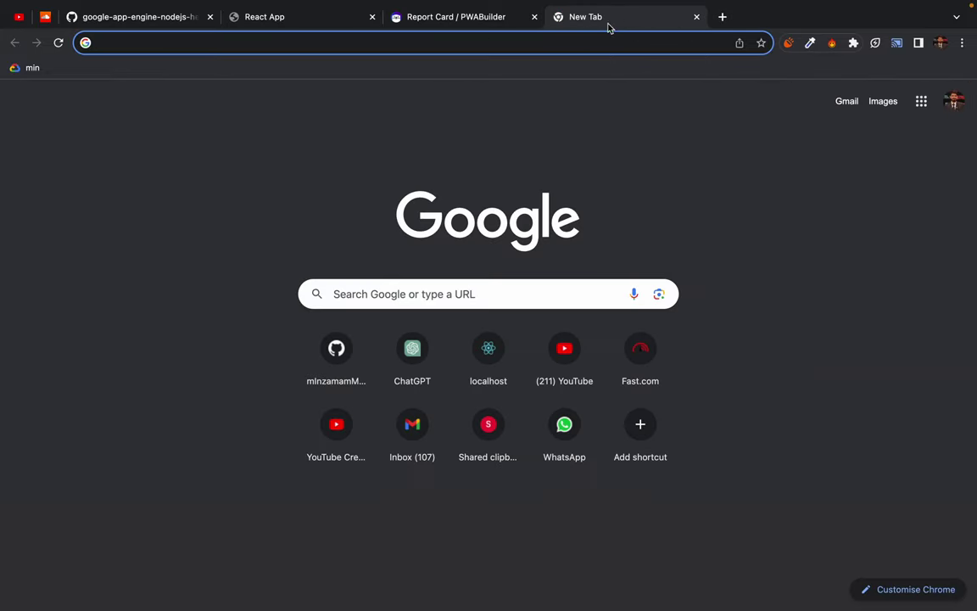
pyautogui.write('canv')
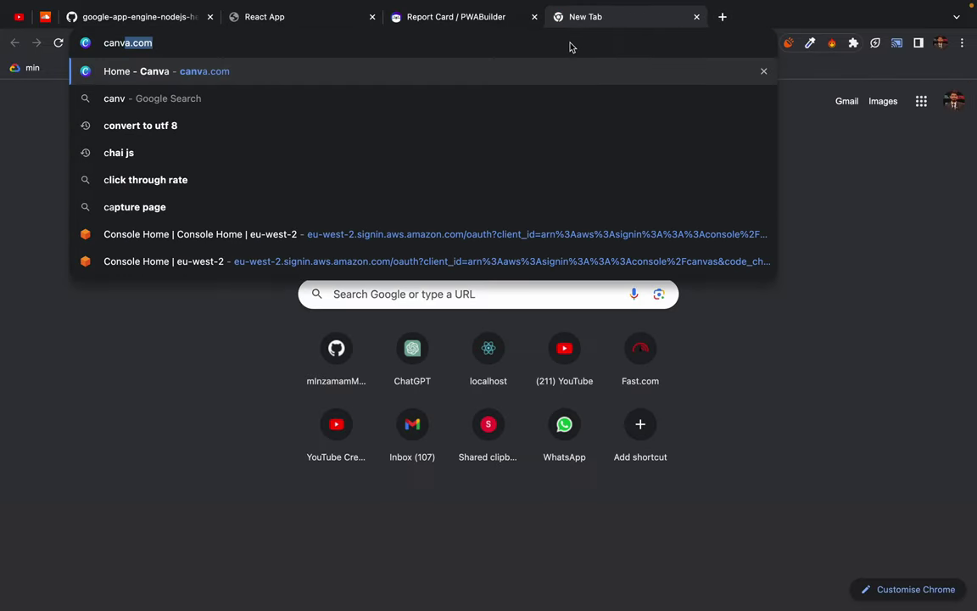
pyautogui.write('a')
pyautogui.press('Return')
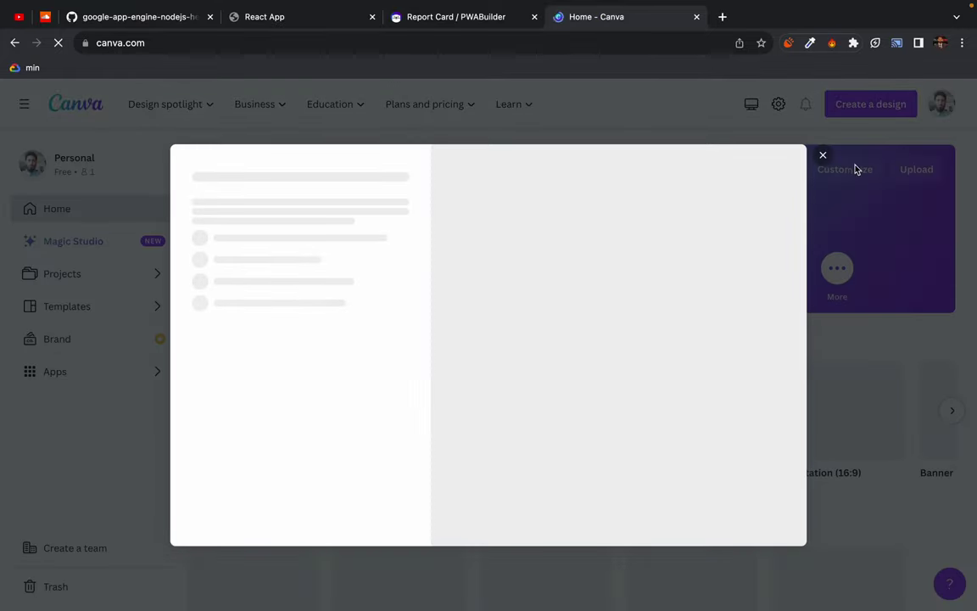
pyautogui.click(822, 156)
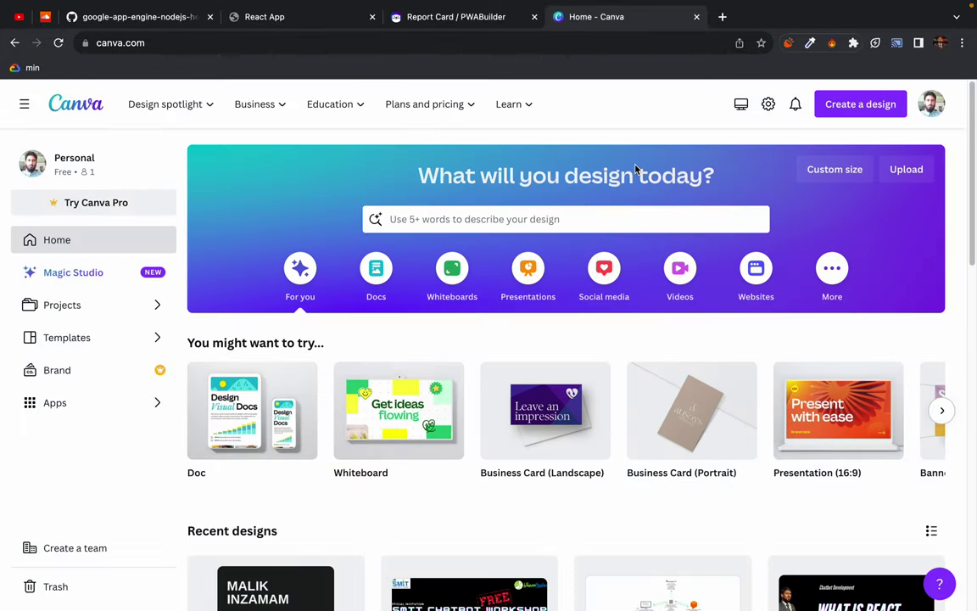
# Restart casting to Lab-1-A with the entire screen as the source
pyautogui.click(896, 43)
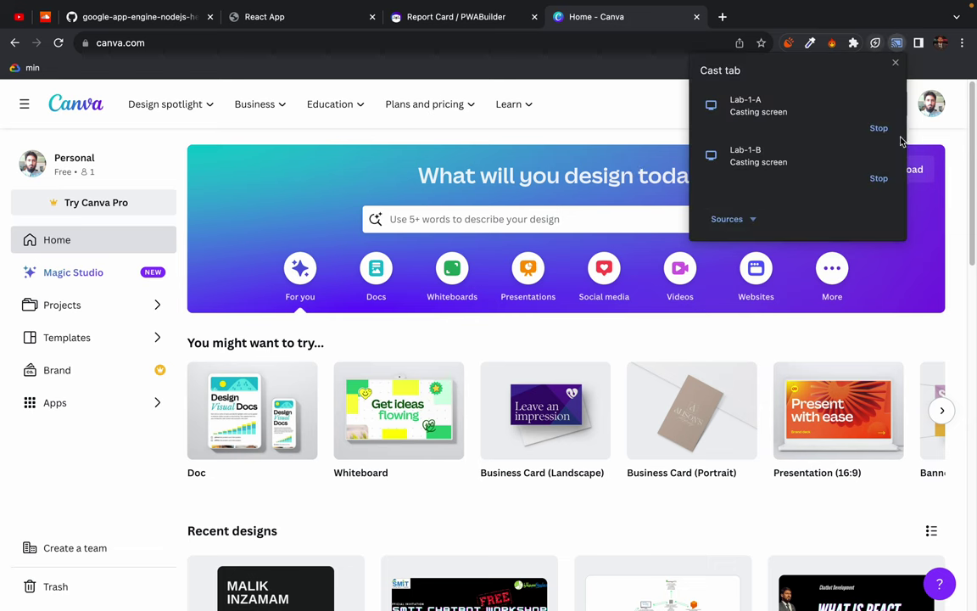
pyautogui.click(801, 121)
pyautogui.click(763, 107)
pyautogui.click(751, 214)
pyautogui.click(748, 257)
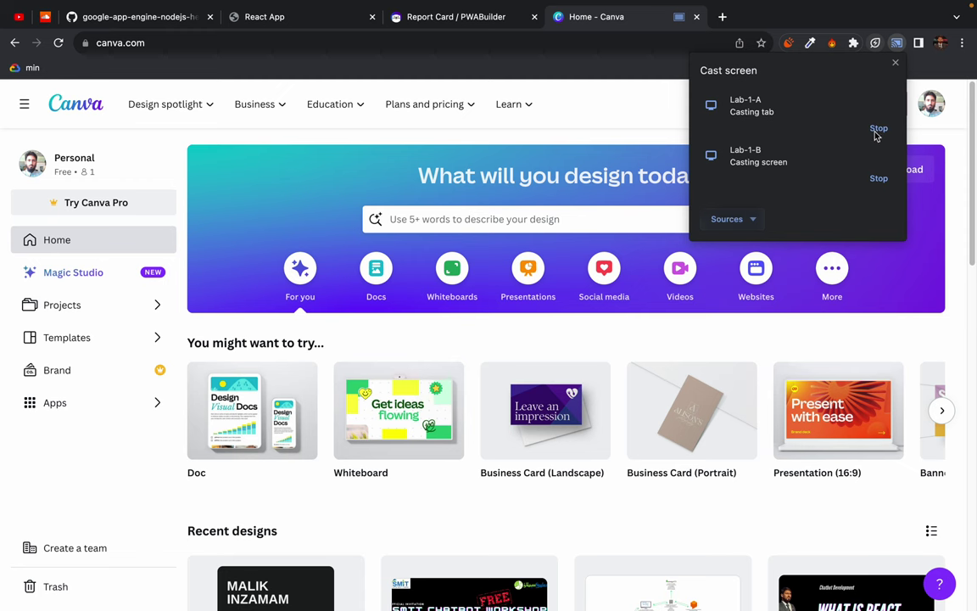
pyautogui.click(879, 131)
pyautogui.click(775, 110)
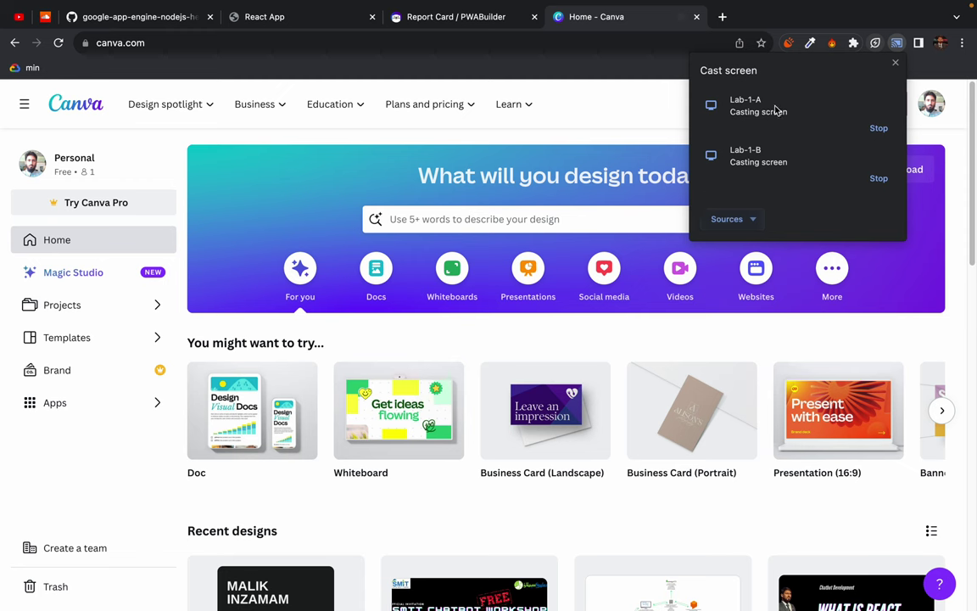
pyautogui.click(619, 100)
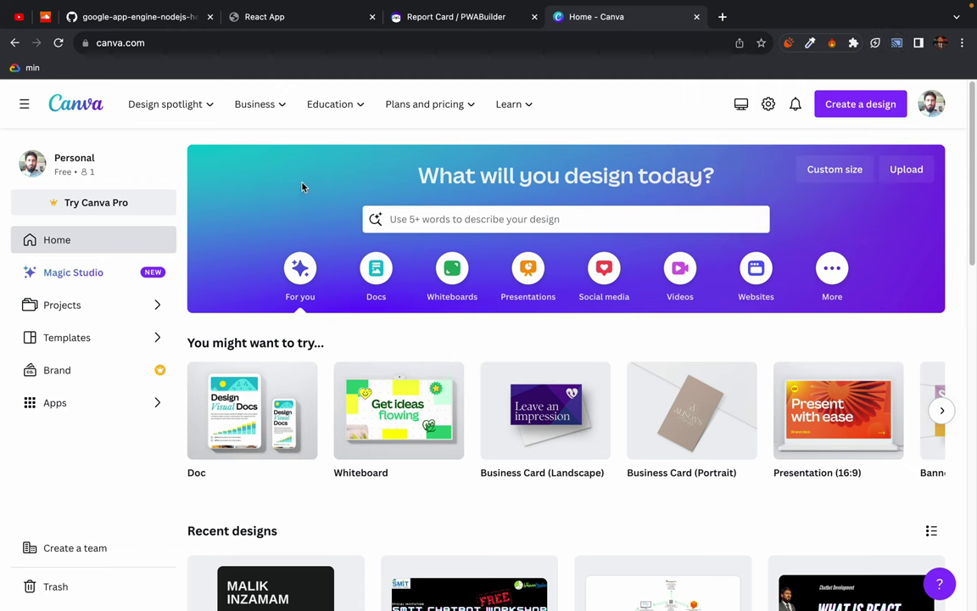
# Search Canva's templates for "logo" and browse the logo designs for a usable app icon
pyautogui.click(858, 106)
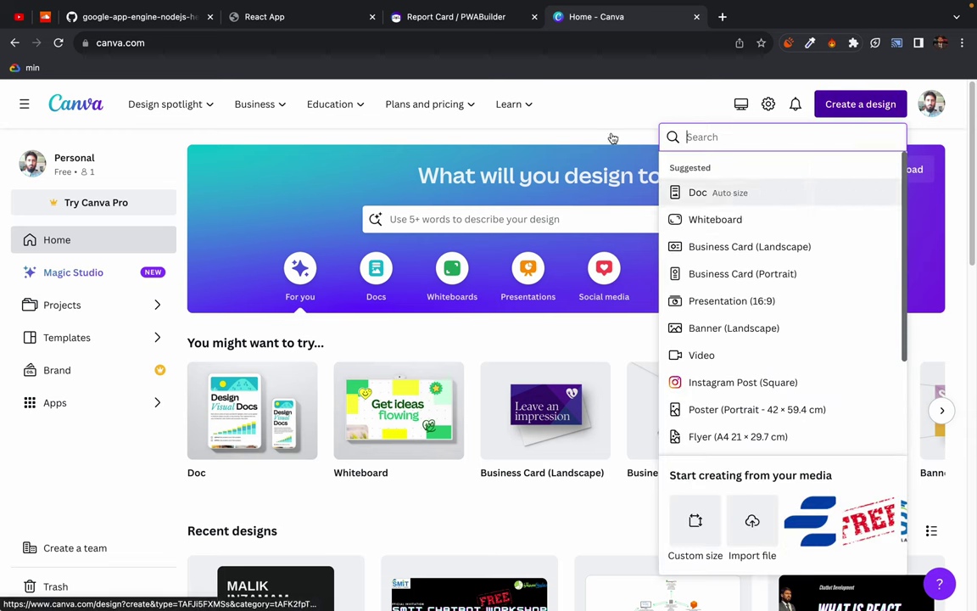
pyautogui.click(606, 105)
pyautogui.click(408, 220)
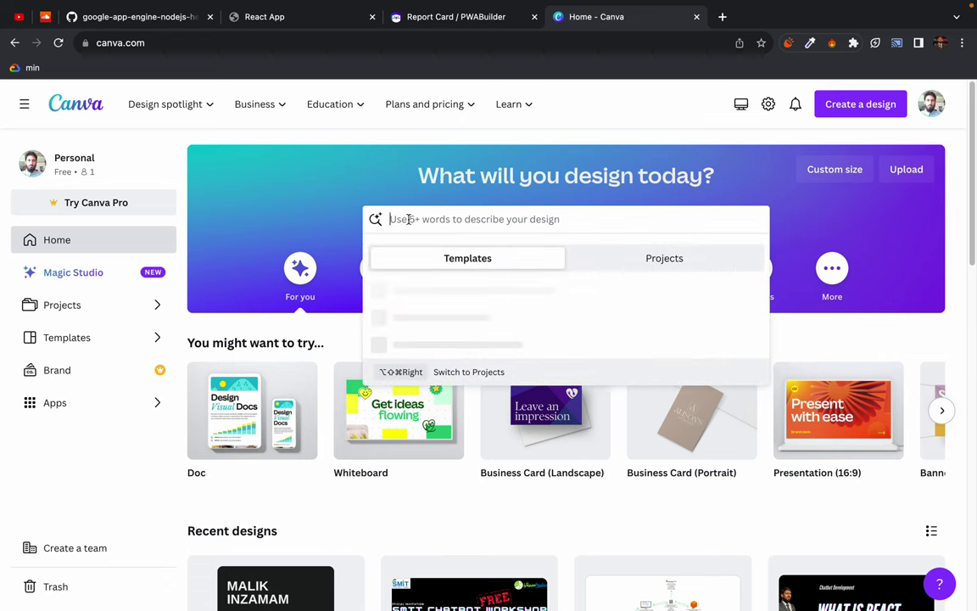
pyautogui.write('logo')
pyautogui.press('Return')
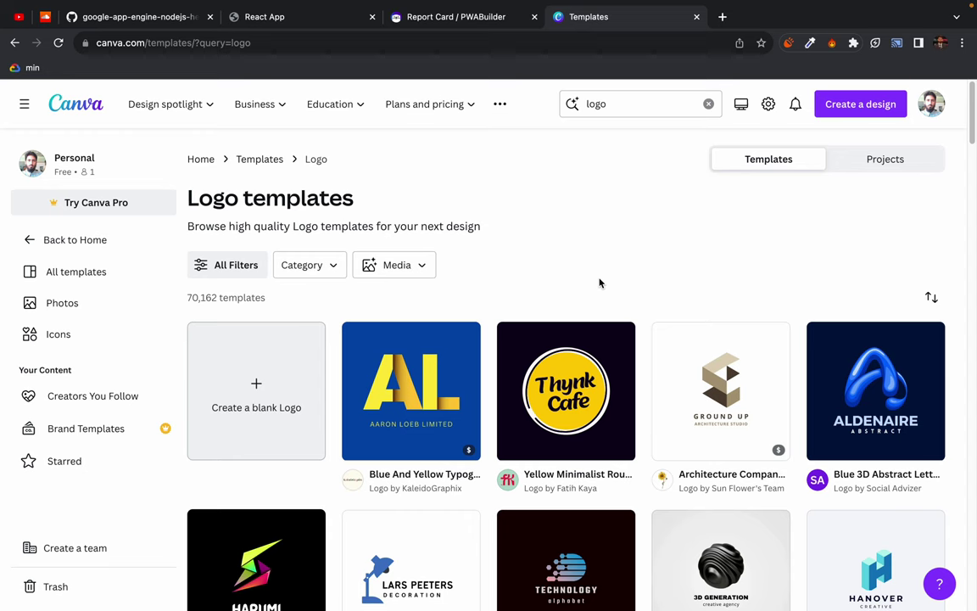
pyautogui.scroll(-3, 678, 289)
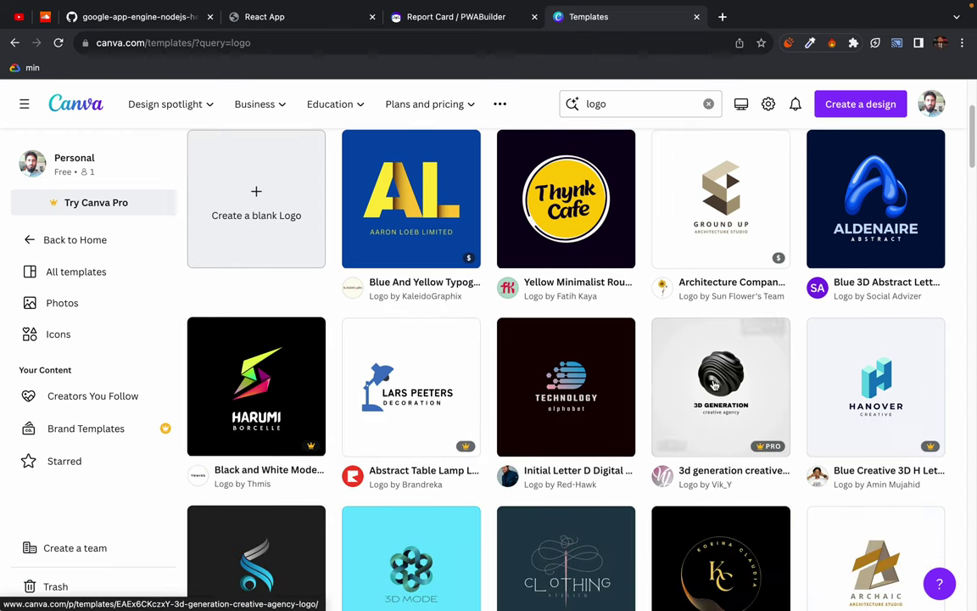
pyautogui.scroll(-4, 506, 407)
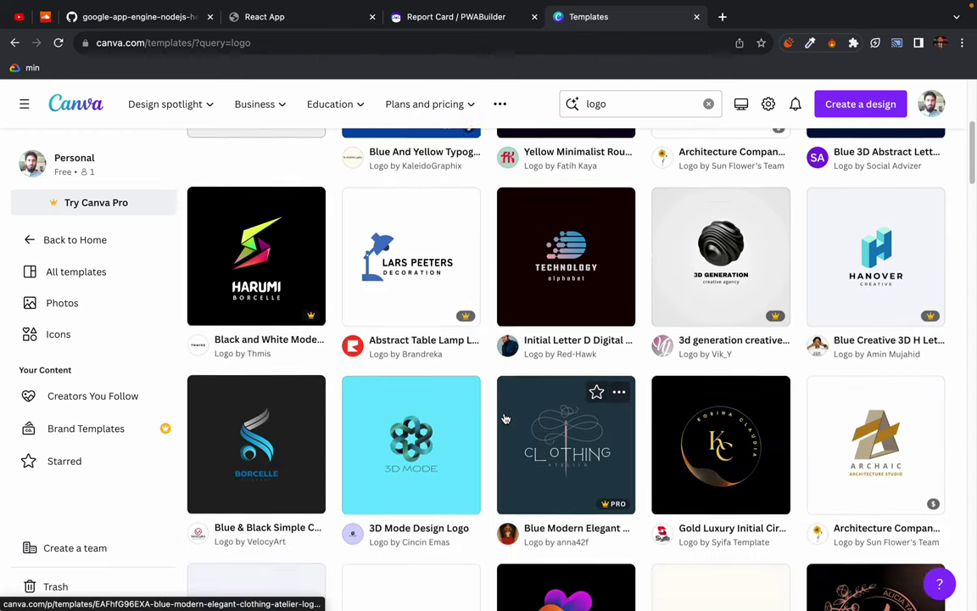
pyautogui.scroll(-5, 507, 415)
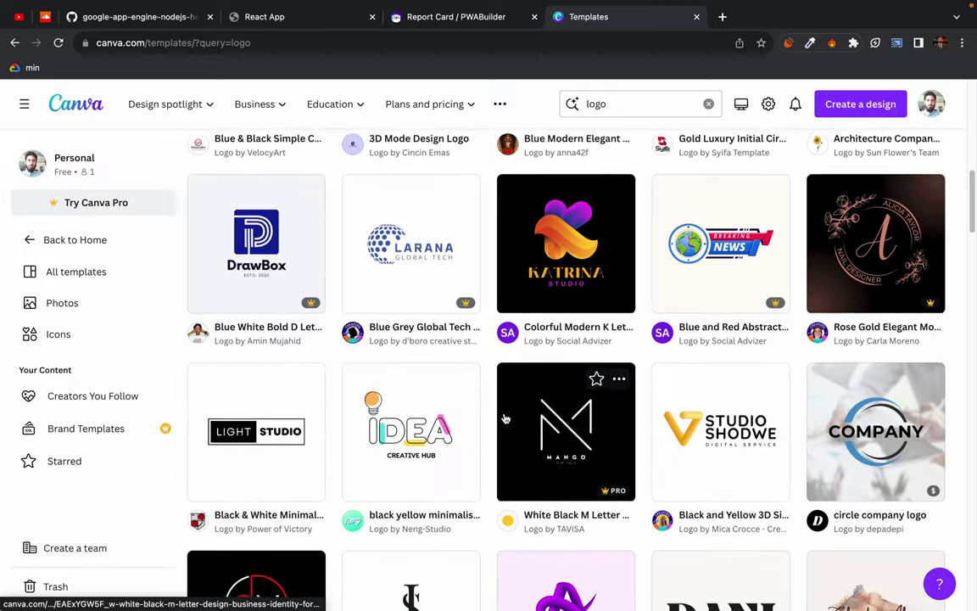
pyautogui.scroll(-2, 506, 417)
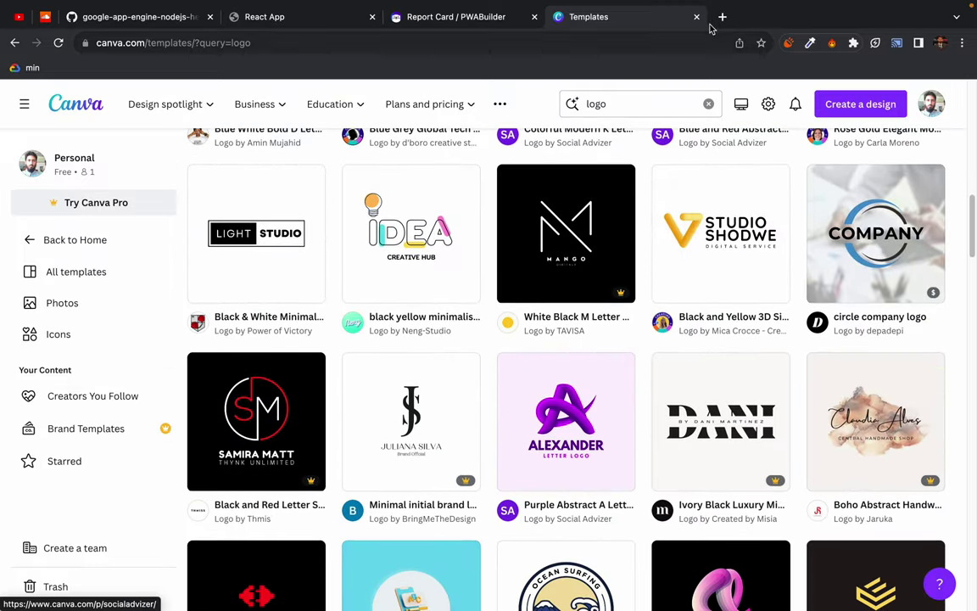
# Search the web for "leonardo ai" in a new tab and open the Leonardo.Ai website
pyautogui.click(722, 16)
pyautogui.write('leona')
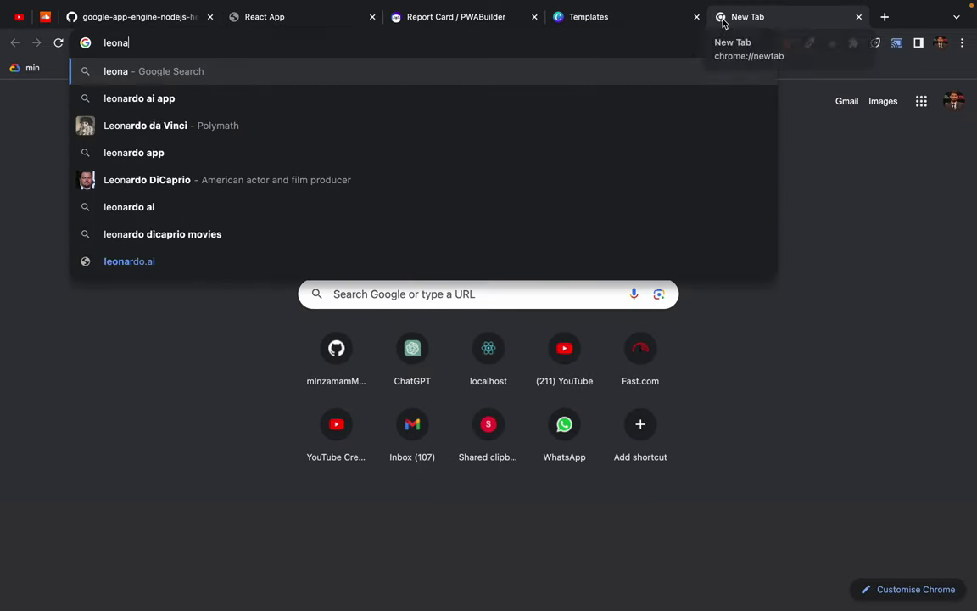
pyautogui.write('rdo ai')
pyautogui.press('Return')
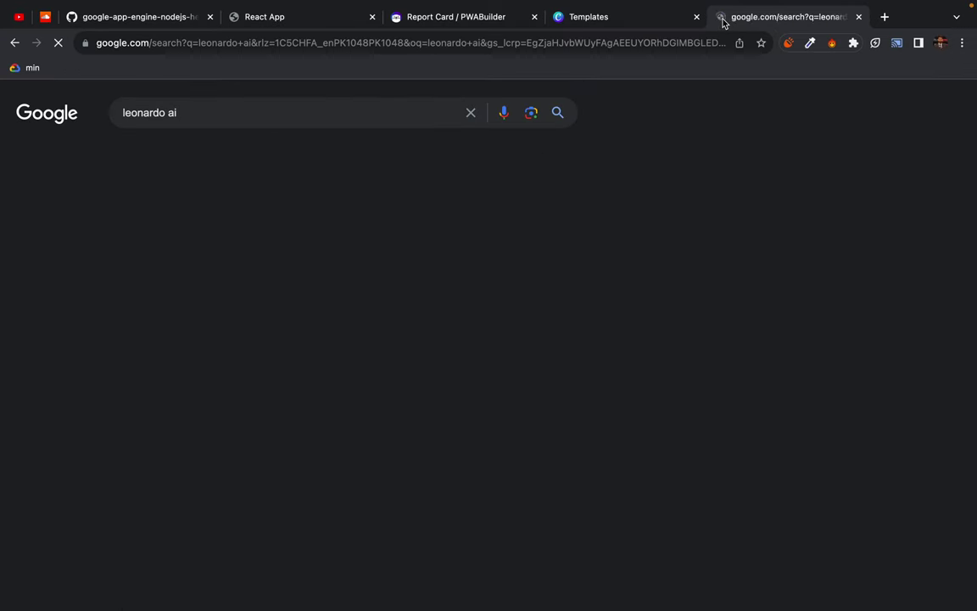
pyautogui.click(163, 269)
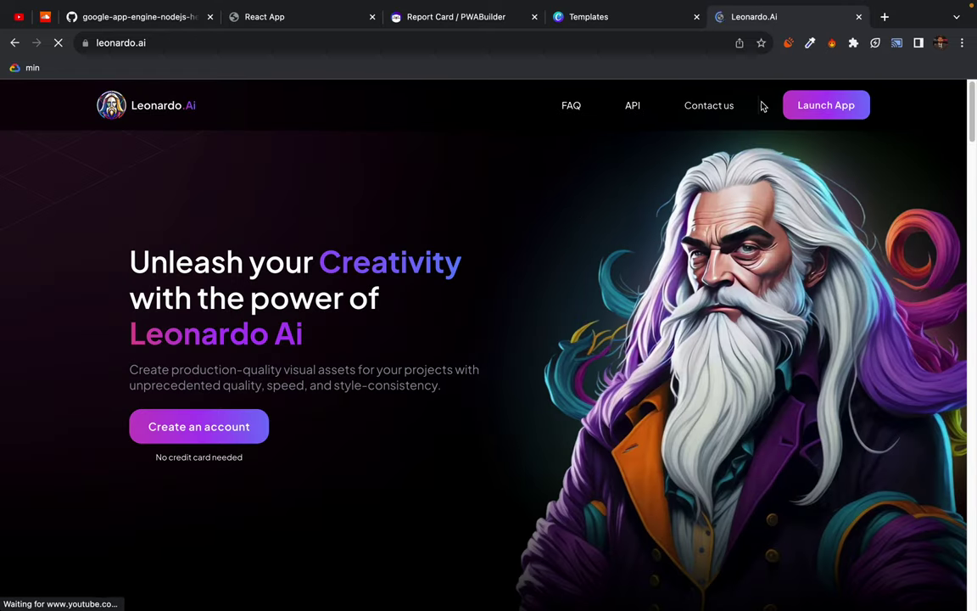
# Launch the Leonardo.Ai app and sign in with the first listed Google account
pyautogui.click(824, 103)
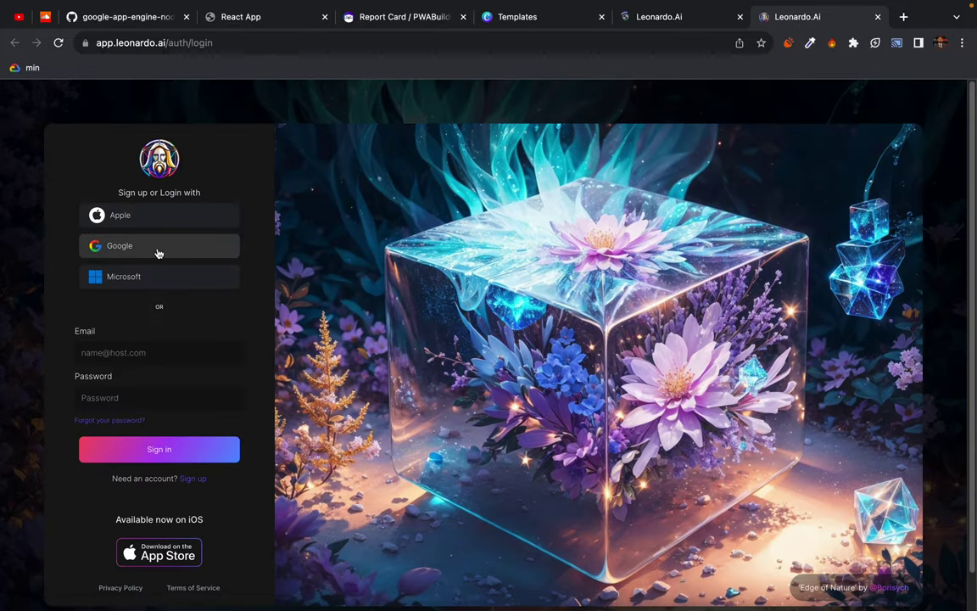
pyautogui.click(157, 248)
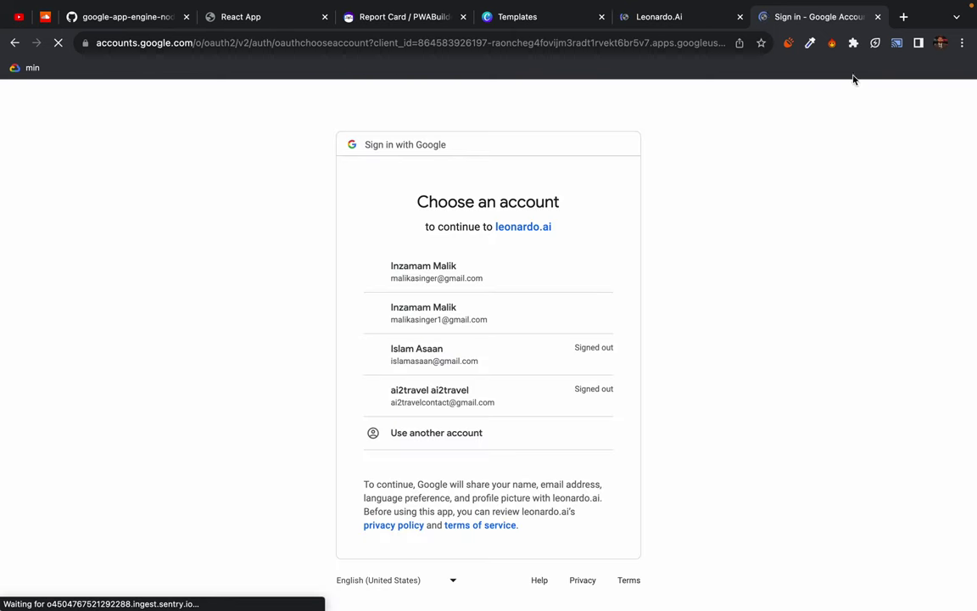
pyautogui.click(427, 272)
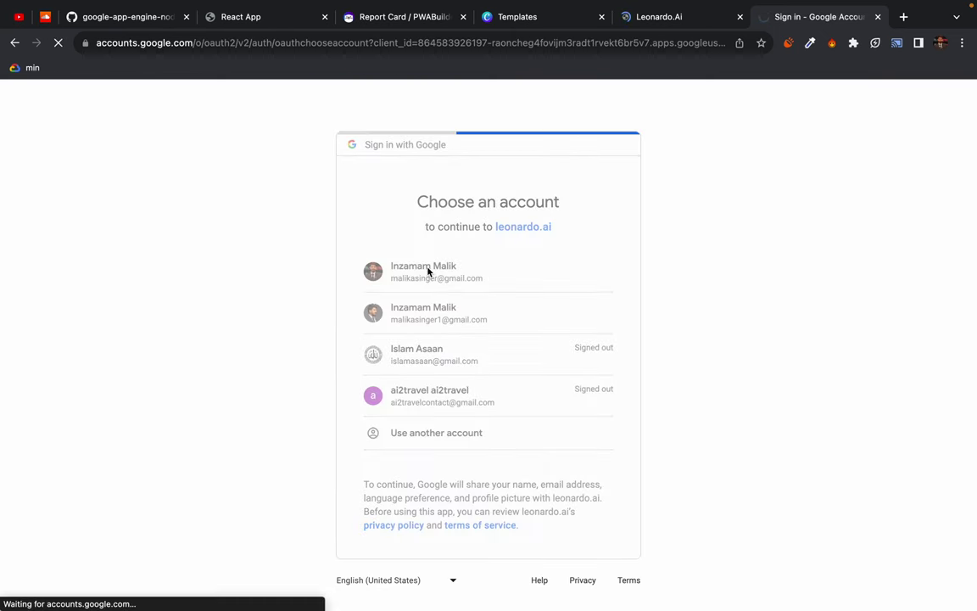
pyautogui.moveTo(475, 2)
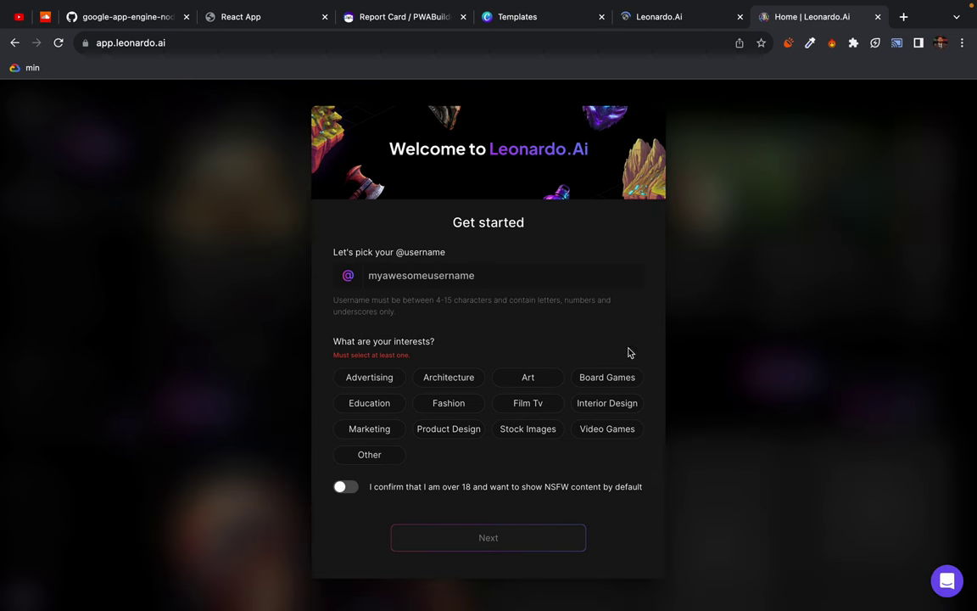
# Enter an available username for the new Leonardo.Ai profile
pyautogui.click(407, 275)
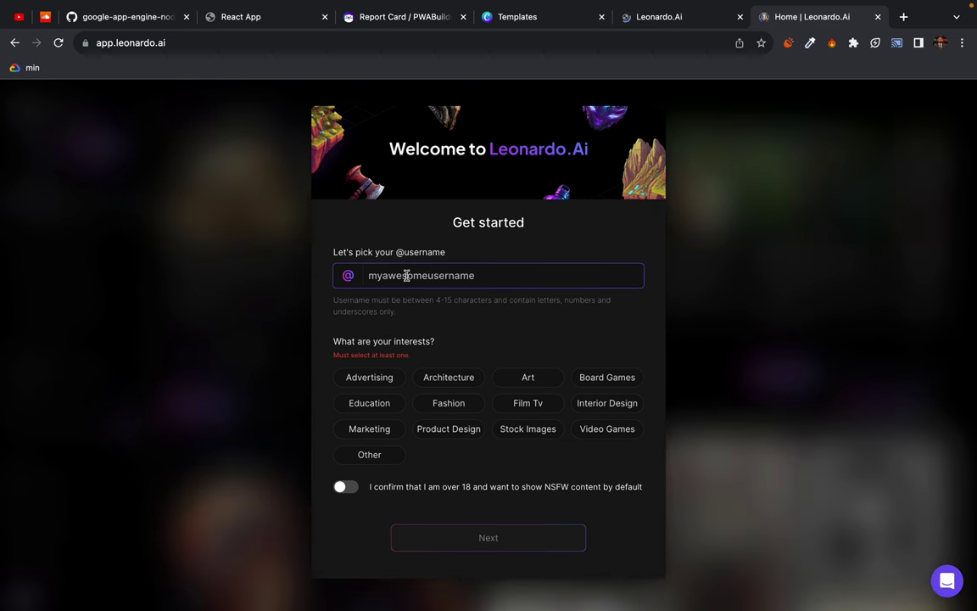
pyautogui.write('malik')
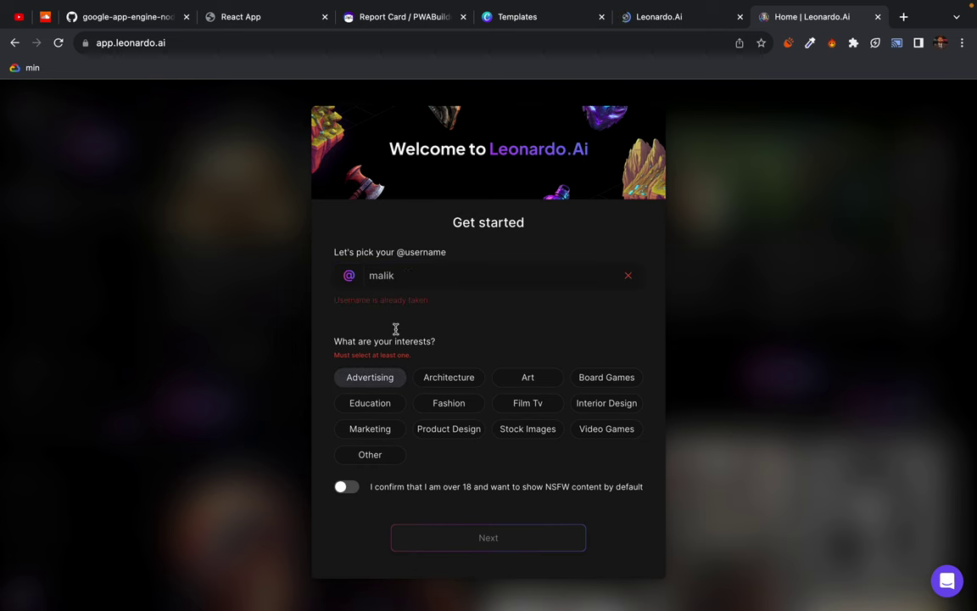
pyautogui.click(447, 271)
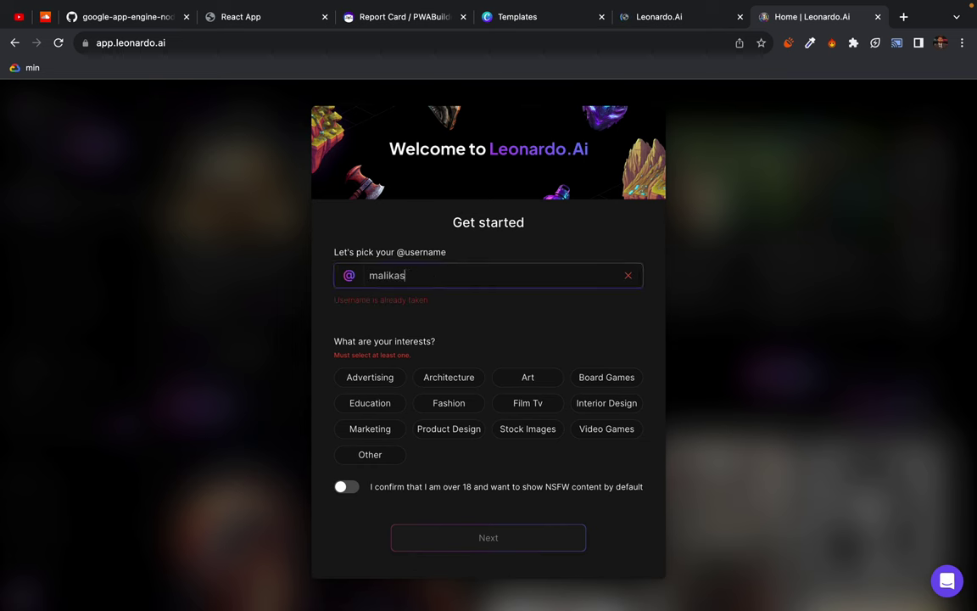
# Enable the over-18 NSFW content option, choose Art as the interest, and continue to the role question
pyautogui.click(346, 488)
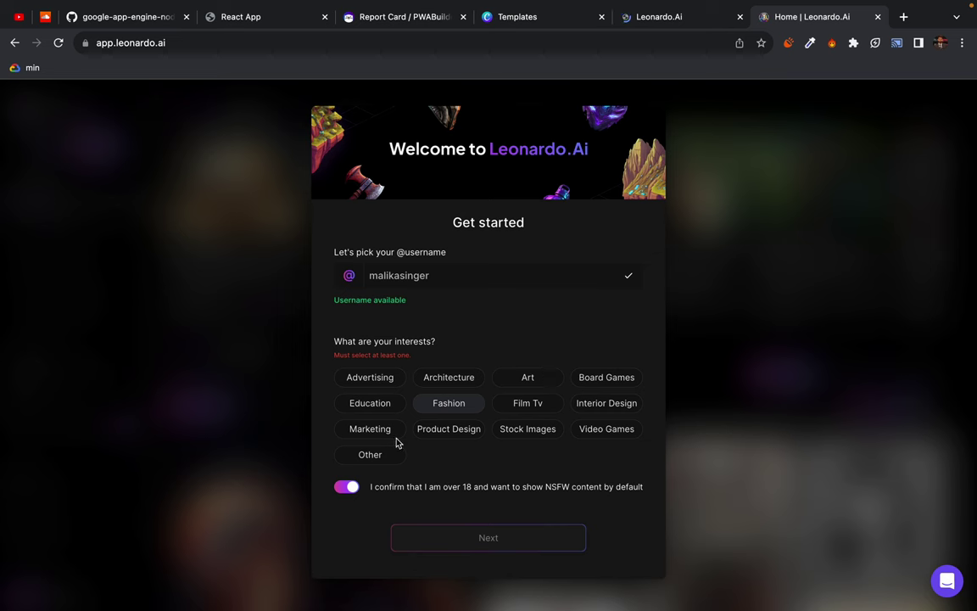
pyautogui.click(383, 459)
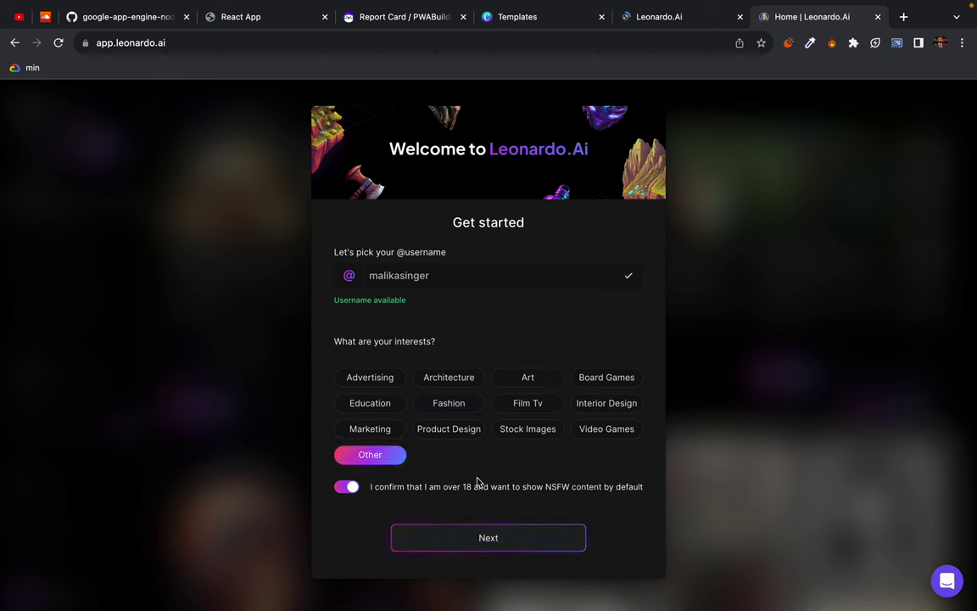
pyautogui.click(520, 383)
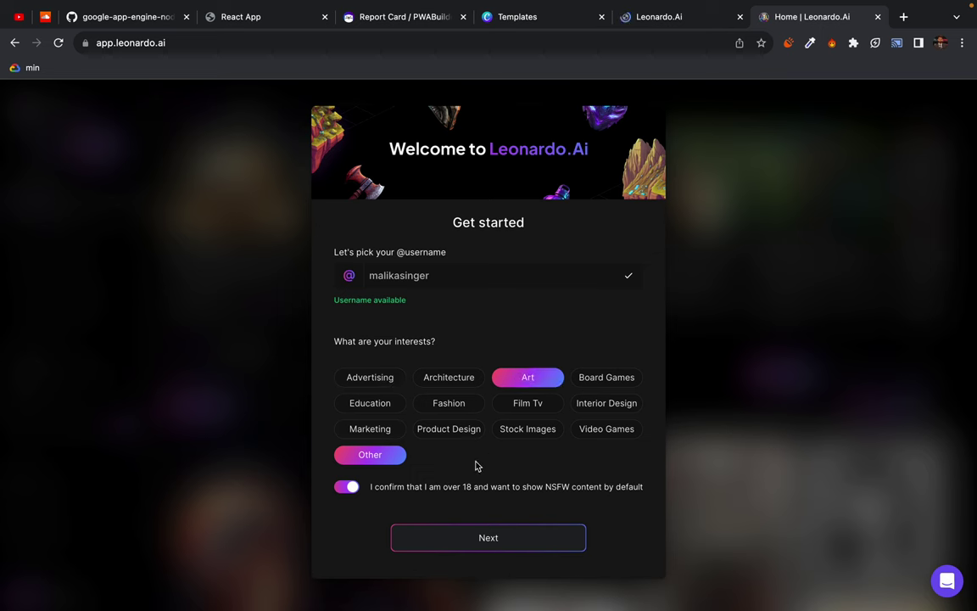
pyautogui.click(389, 457)
pyautogui.click(493, 538)
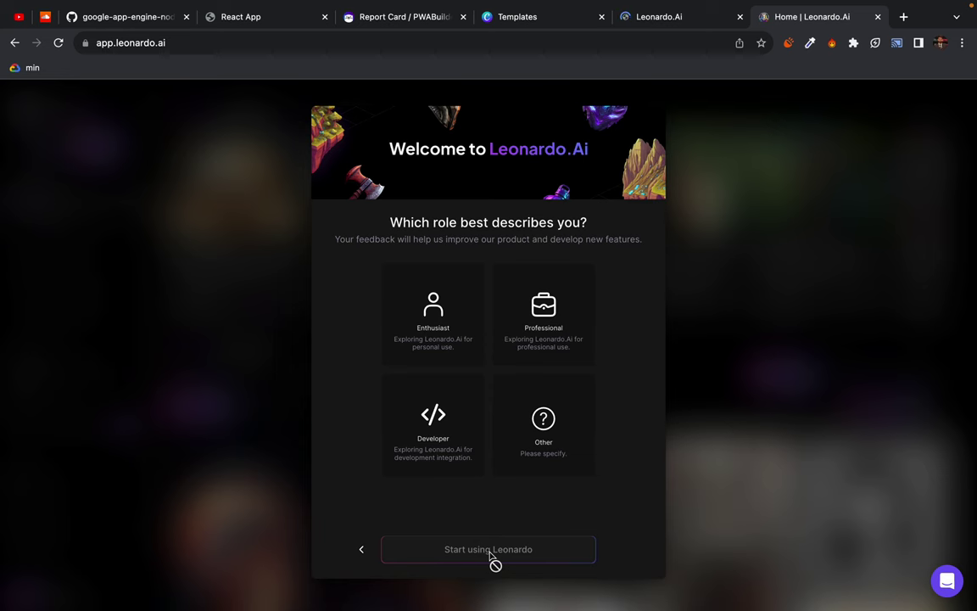
# Finish the onboarding with the Developer role and dismiss the welcome guide
pyautogui.click(449, 433)
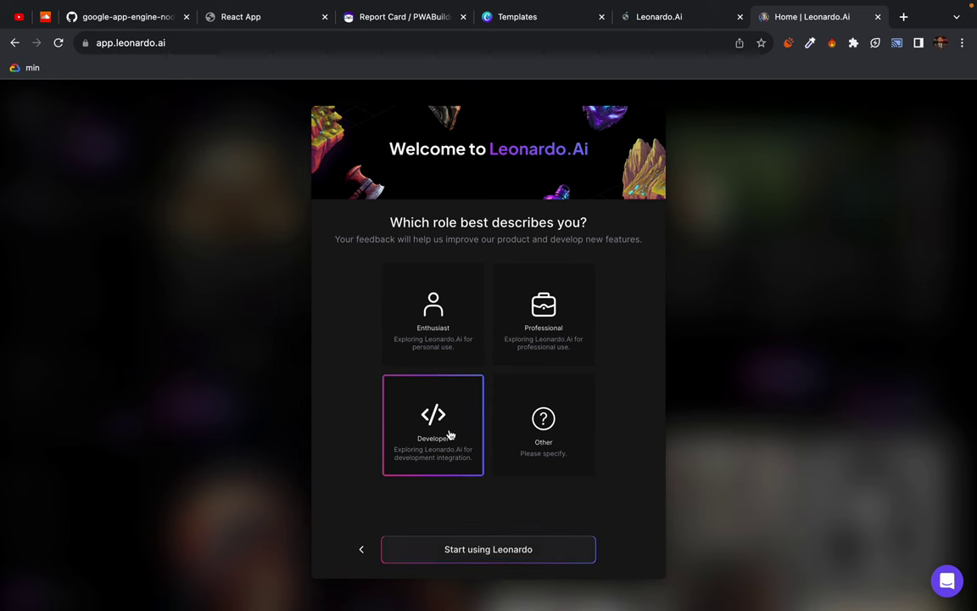
pyautogui.click(492, 560)
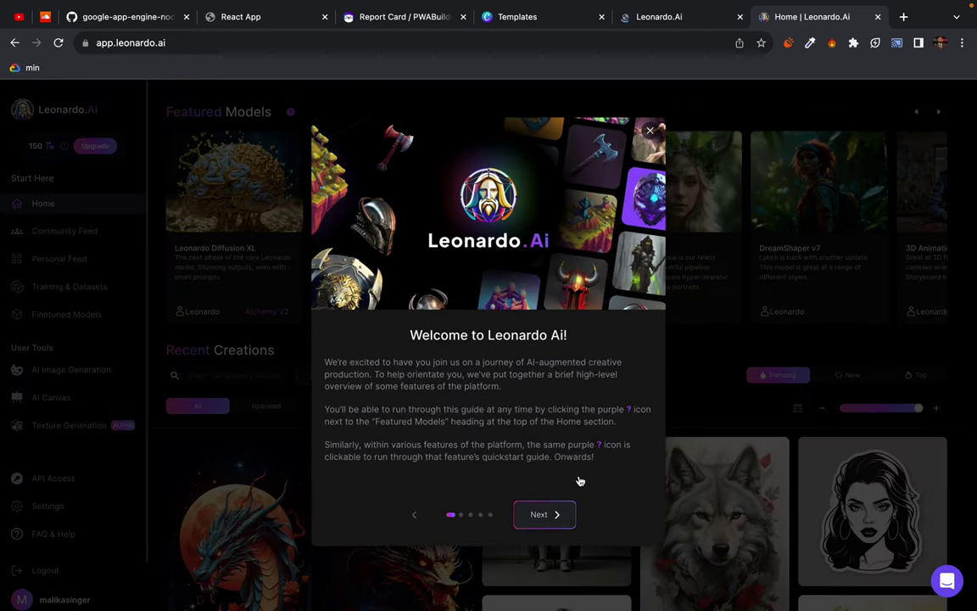
pyautogui.click(652, 132)
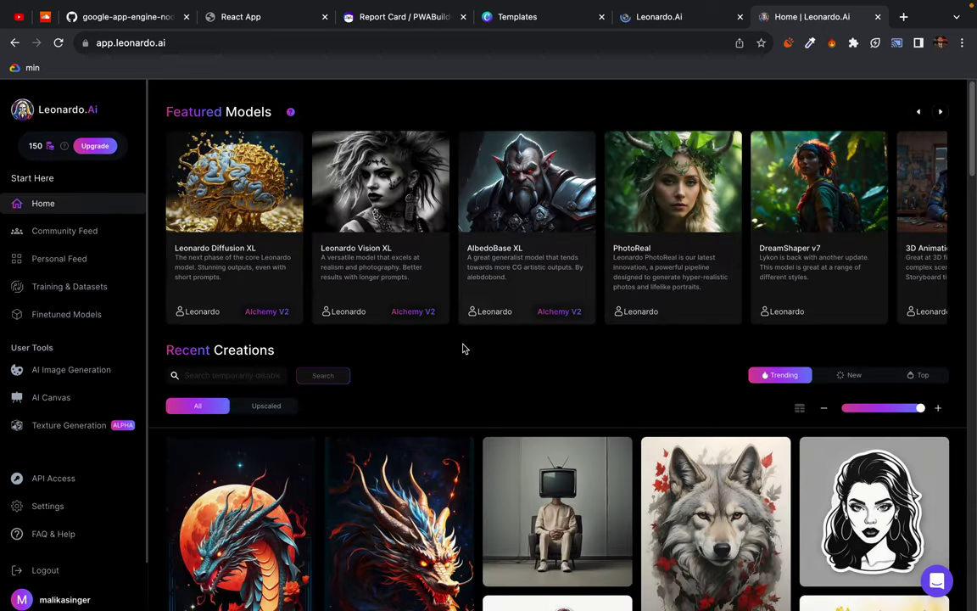
# Open the AI Image Generation tool and dismiss its Text to Image Generation guide and Leonardo Alchemy pop-ups
pyautogui.scroll(-1, 462, 344)
pyautogui.scroll(1, 463, 344)
pyautogui.scroll(-3, 441, 374)
pyautogui.scroll(3, 414, 432)
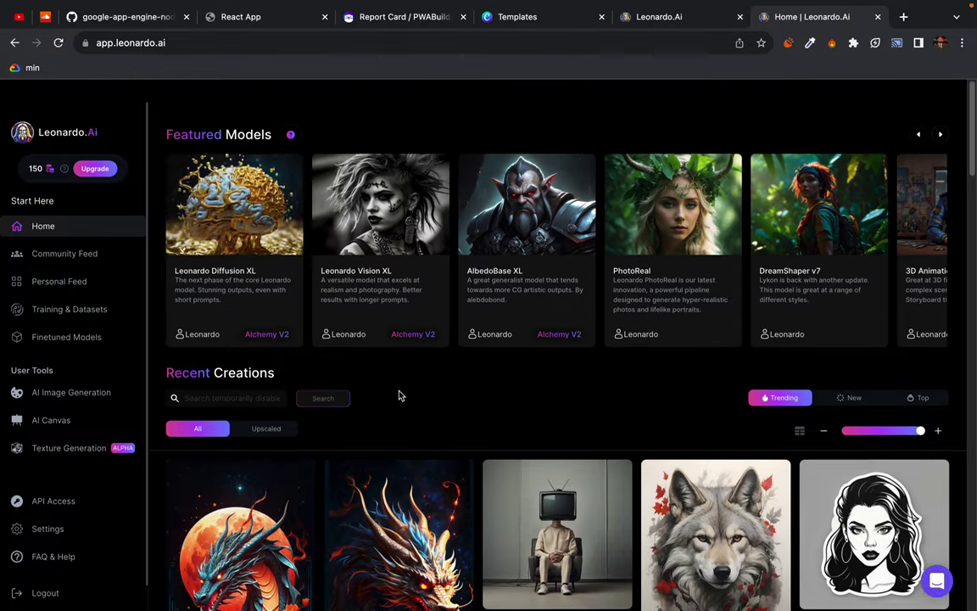
pyautogui.scroll(-1, 400, 395)
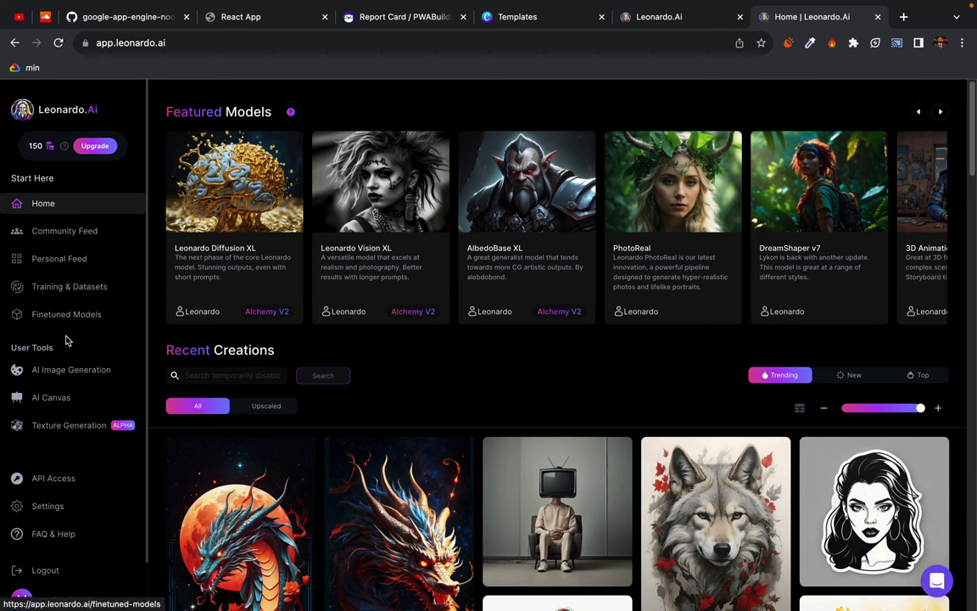
pyautogui.scroll(-2, 46, 488)
pyautogui.scroll(2, 59, 255)
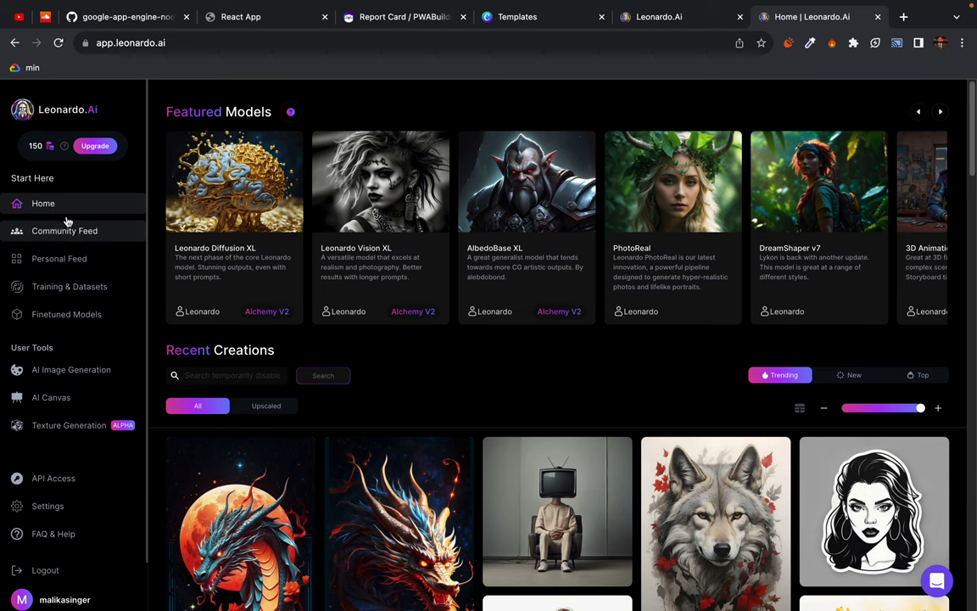
pyautogui.click(59, 369)
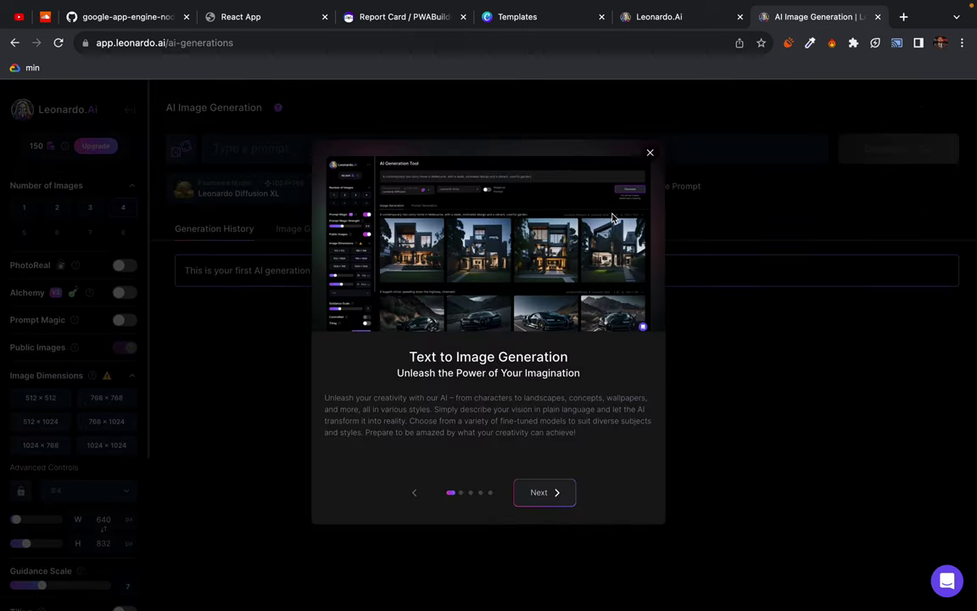
pyautogui.click(650, 155)
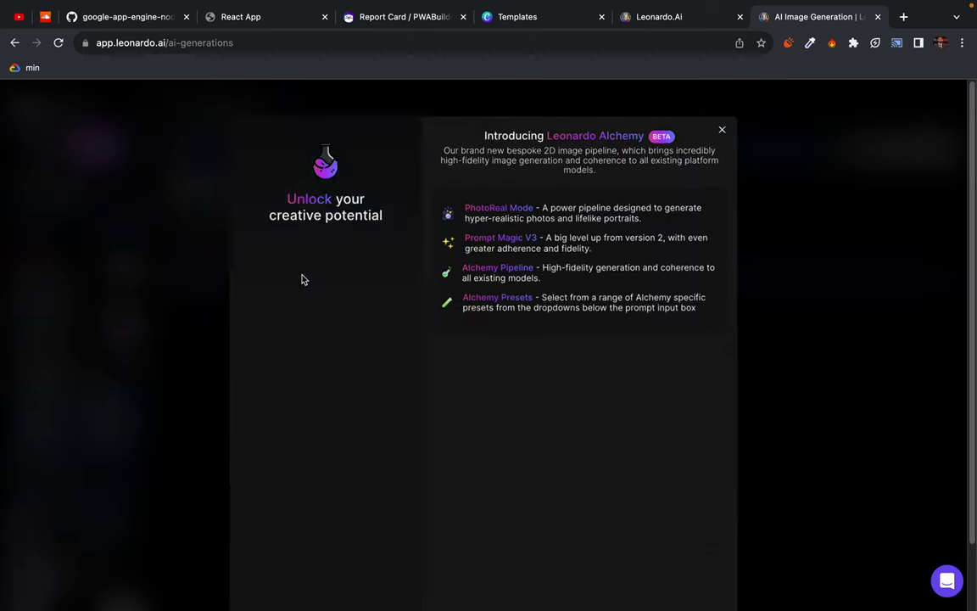
pyautogui.click(724, 128)
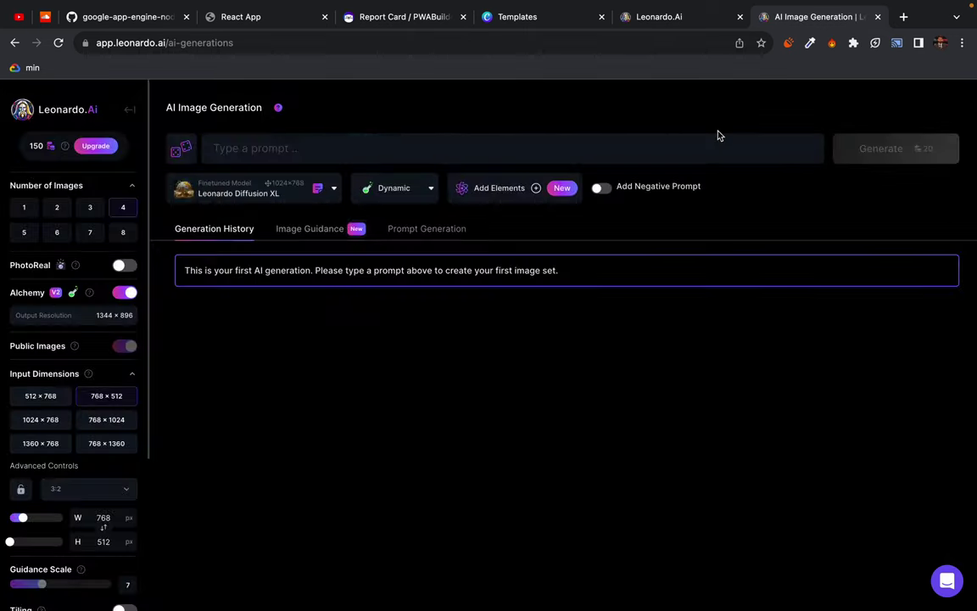
# Generate images from the prompt "make a logo for social posting app that is flat colors and with initial of M"
pyautogui.tripleClick(406, 271)
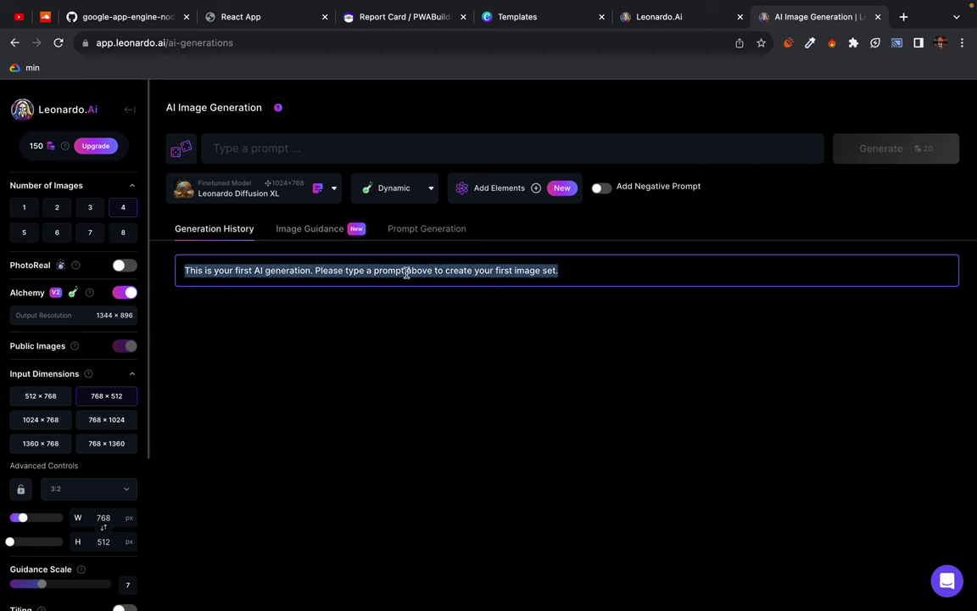
pyautogui.click(267, 150)
pyautogui.write('make ')
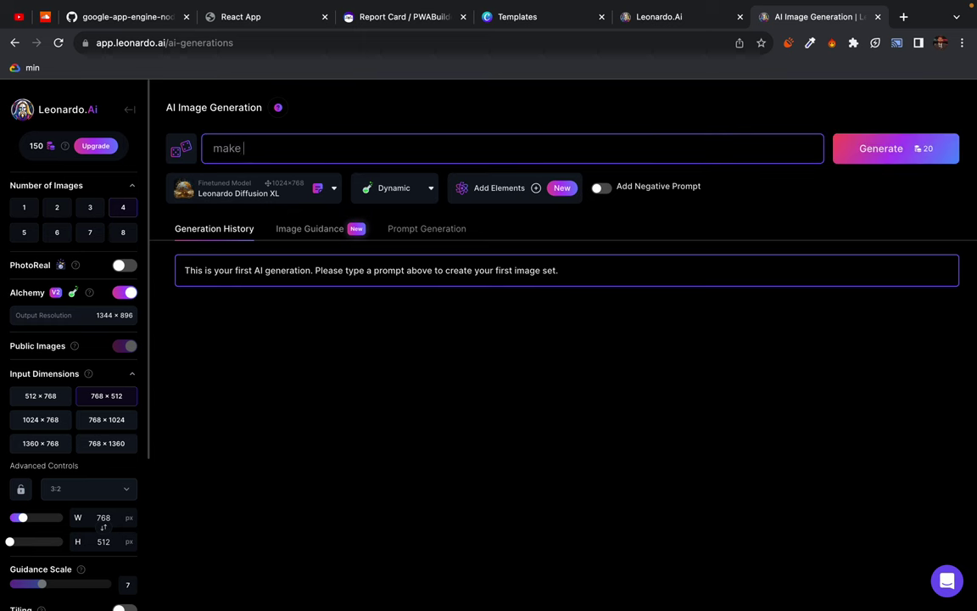
pyautogui.write('a logo for social posting app')
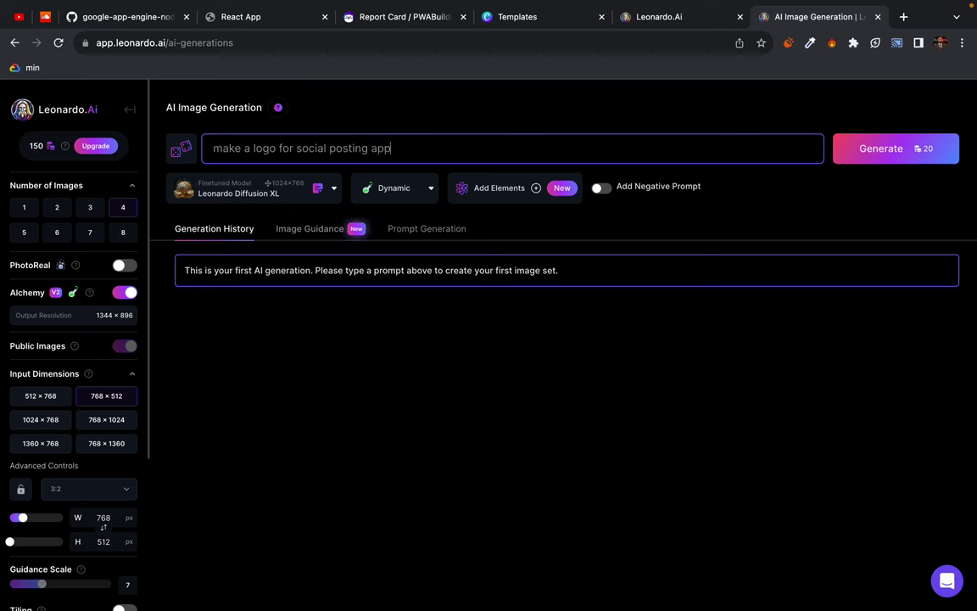
pyautogui.write(' that is flat colors and with initial of M')
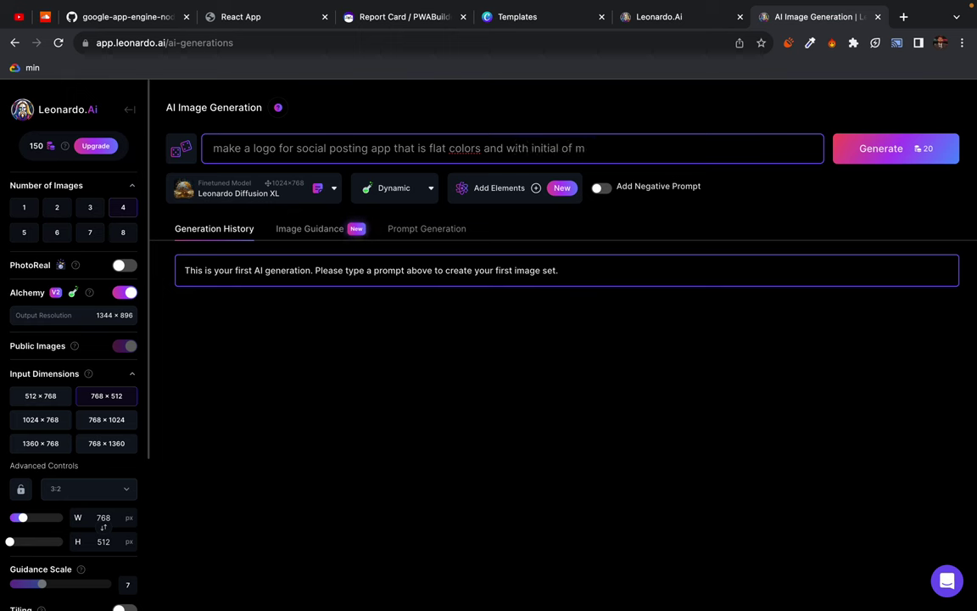
pyautogui.press('Return')
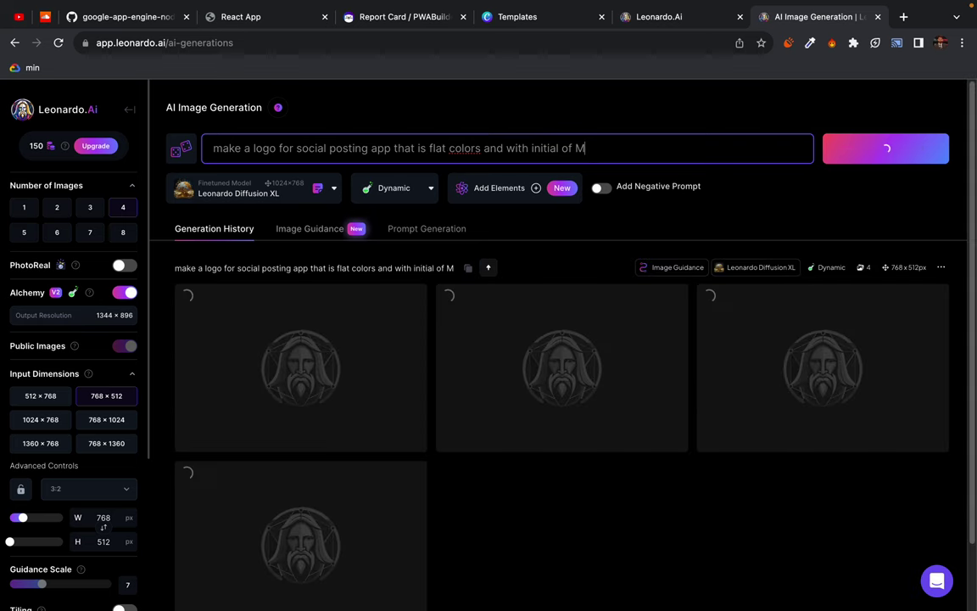
pyautogui.scroll(-2, 512, 467)
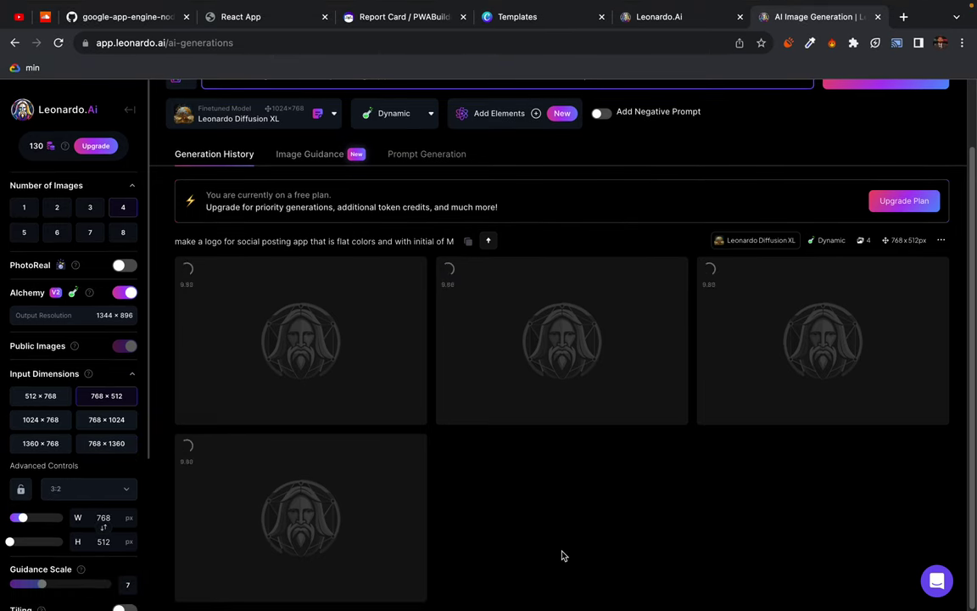
pyautogui.scroll(2, 528, 529)
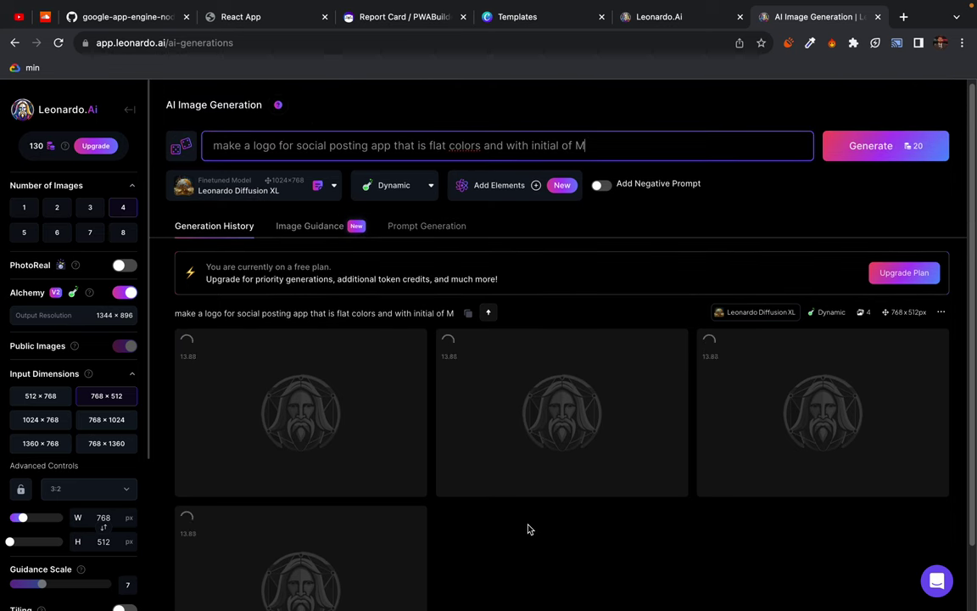
pyautogui.click(332, 185)
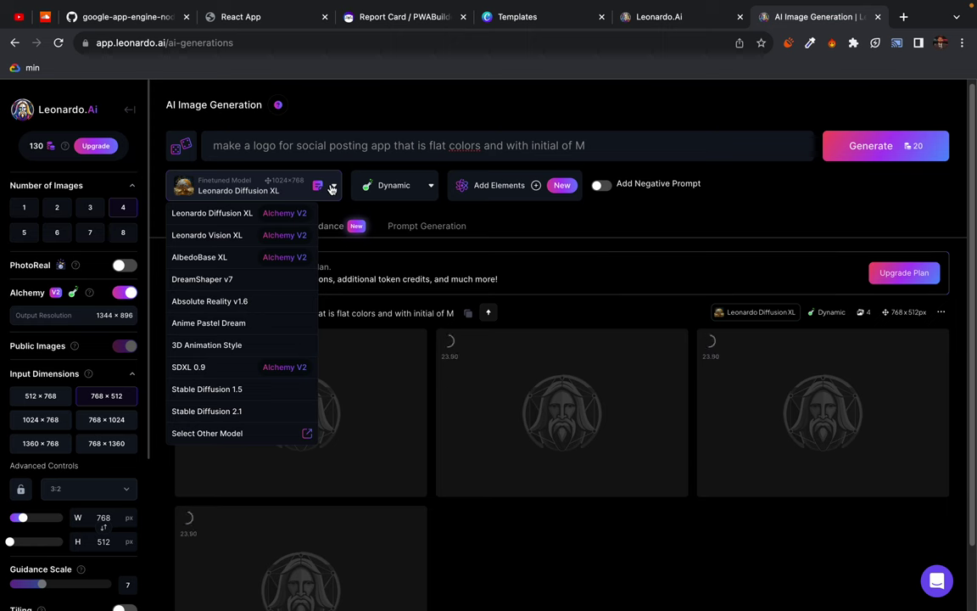
pyautogui.click(432, 187)
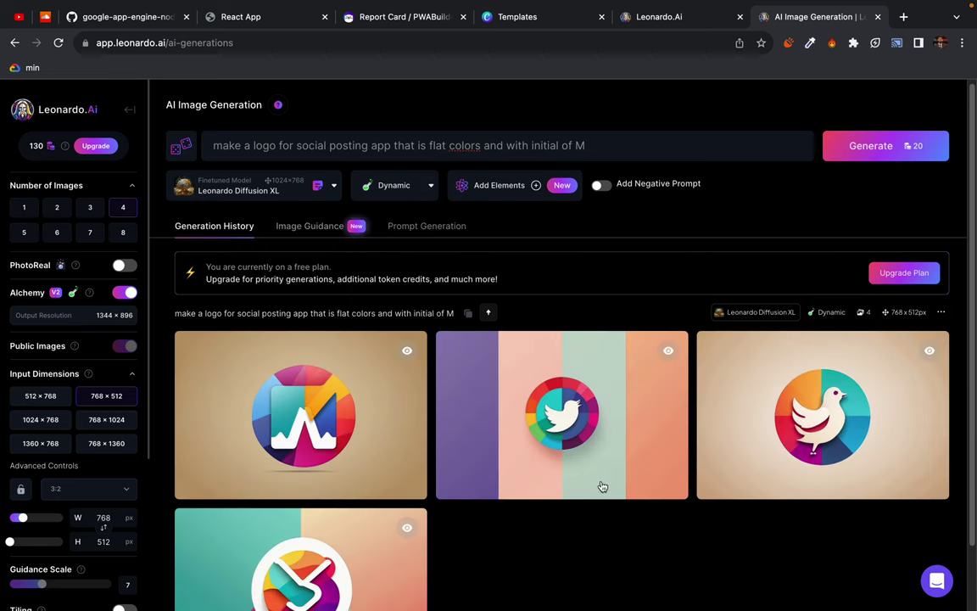
# Look through the generated logos and open the first one, the M-shaped design in a multicoloured circle, enlarged
pyautogui.scroll(-2, 632, 579)
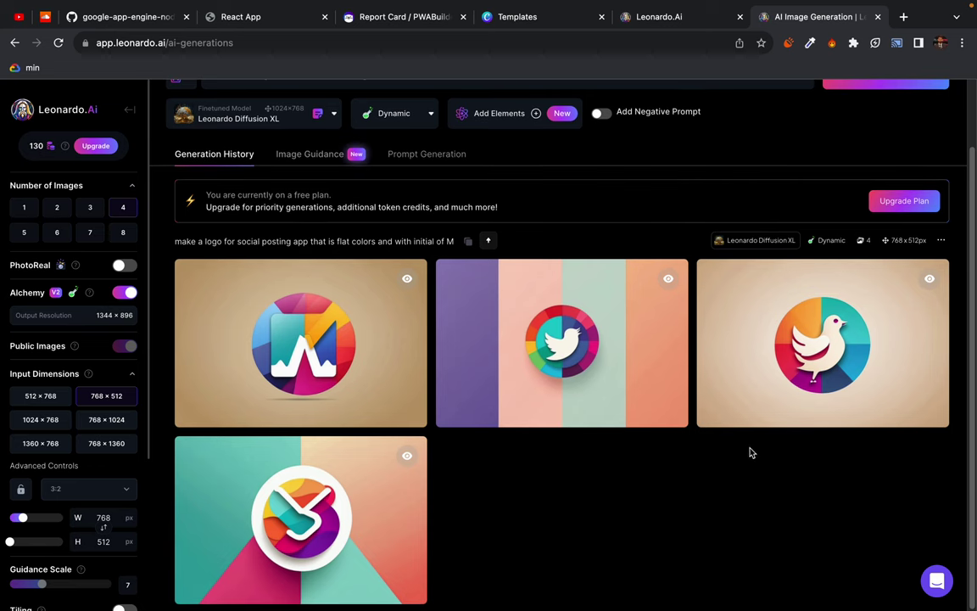
pyautogui.moveTo(861, 349)
pyautogui.moveTo(317, 345)
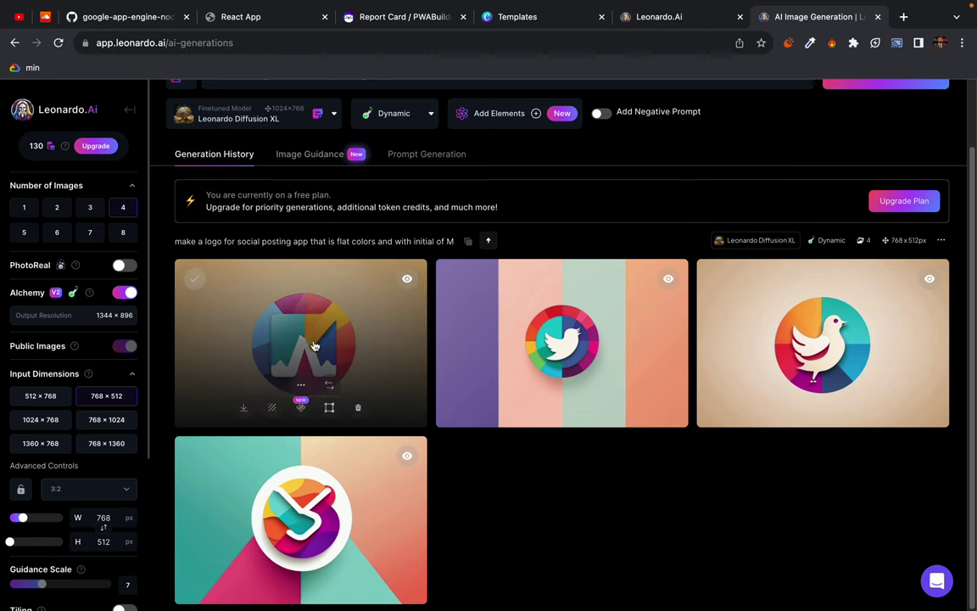
pyautogui.scroll(-1, 290, 349)
pyautogui.scroll(1, 290, 350)
pyautogui.click(303, 333)
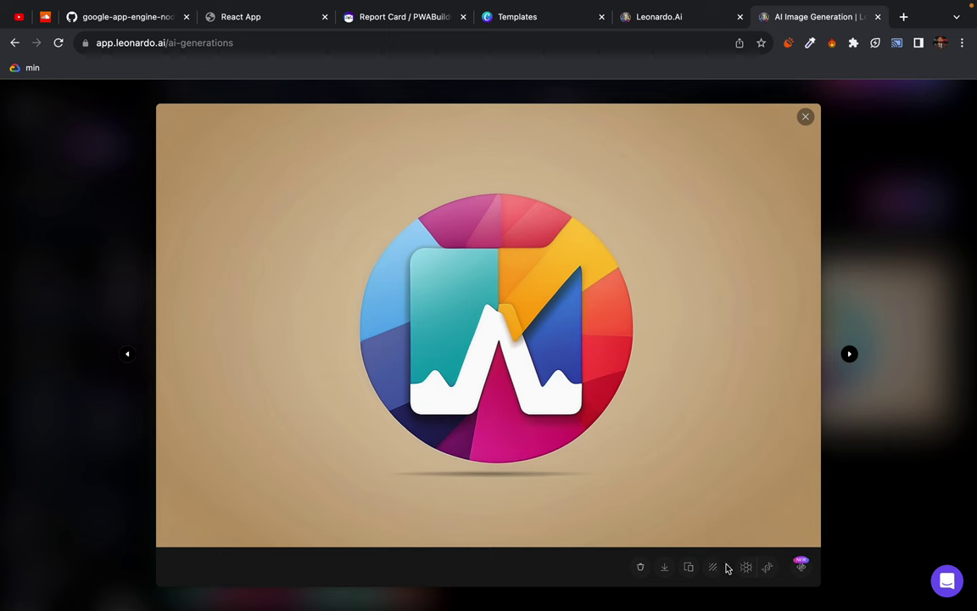
# Upscale the enlarged M-shaped logo with Alchemy Crisp and download the upscaled image
pyautogui.click(768, 570)
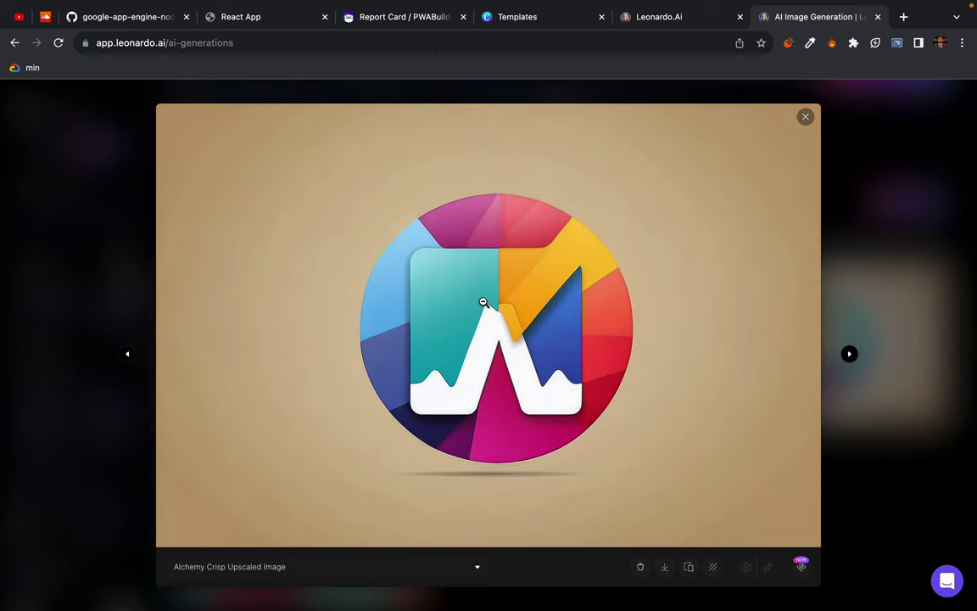
pyautogui.click(483, 302)
pyautogui.click(539, 317)
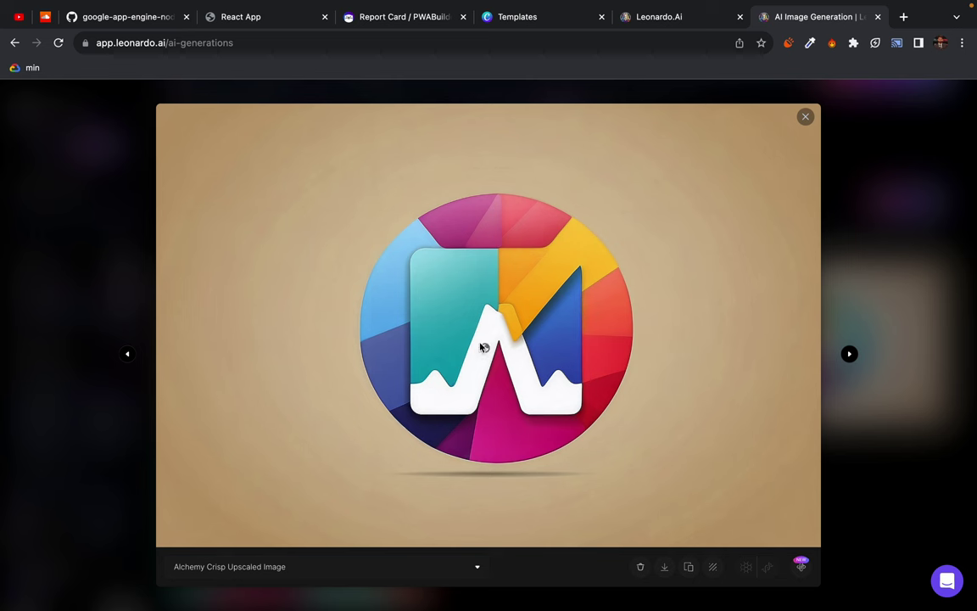
pyautogui.click(665, 568)
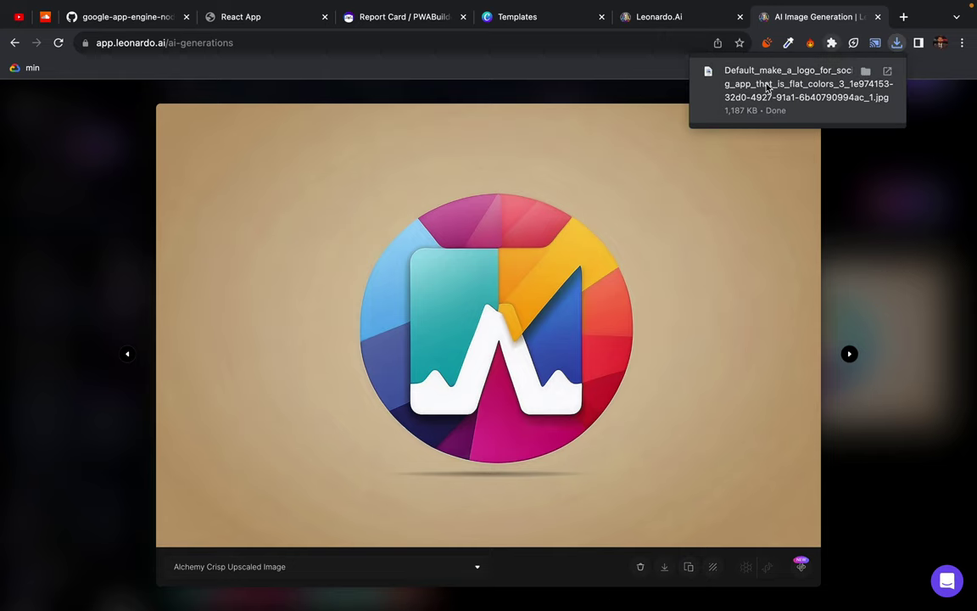
pyautogui.click(768, 87)
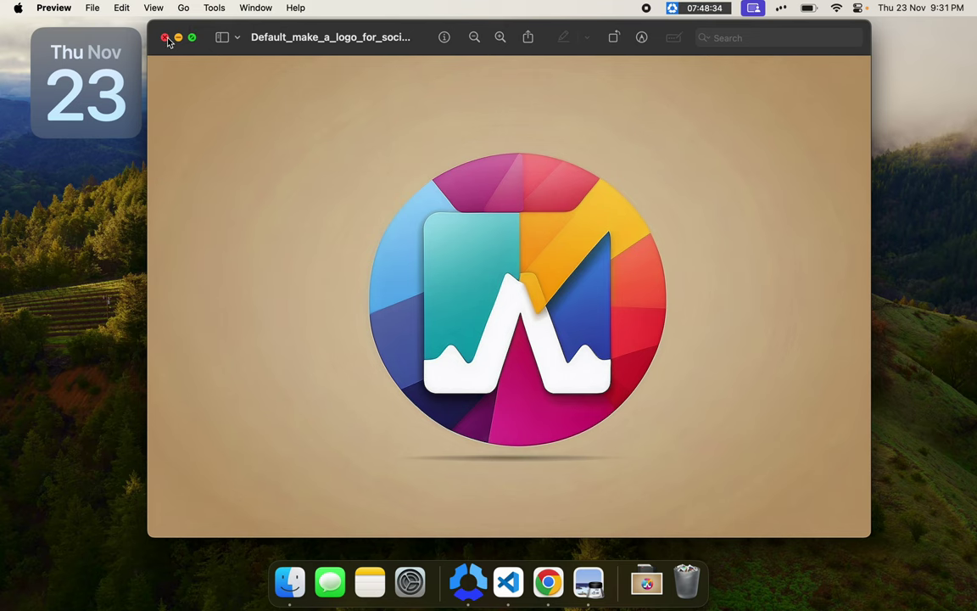
pyautogui.click(641, 38)
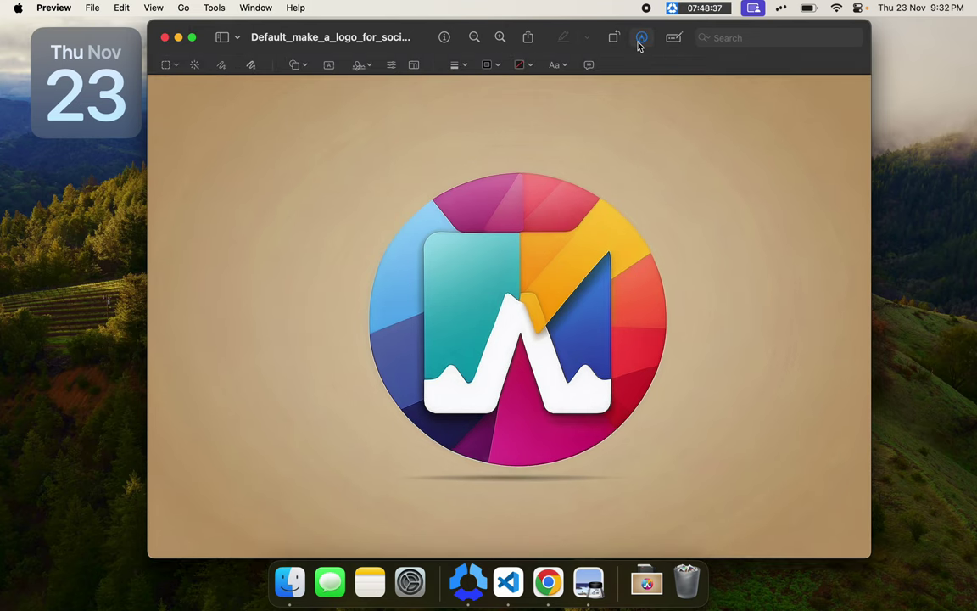
pyautogui.click(414, 65)
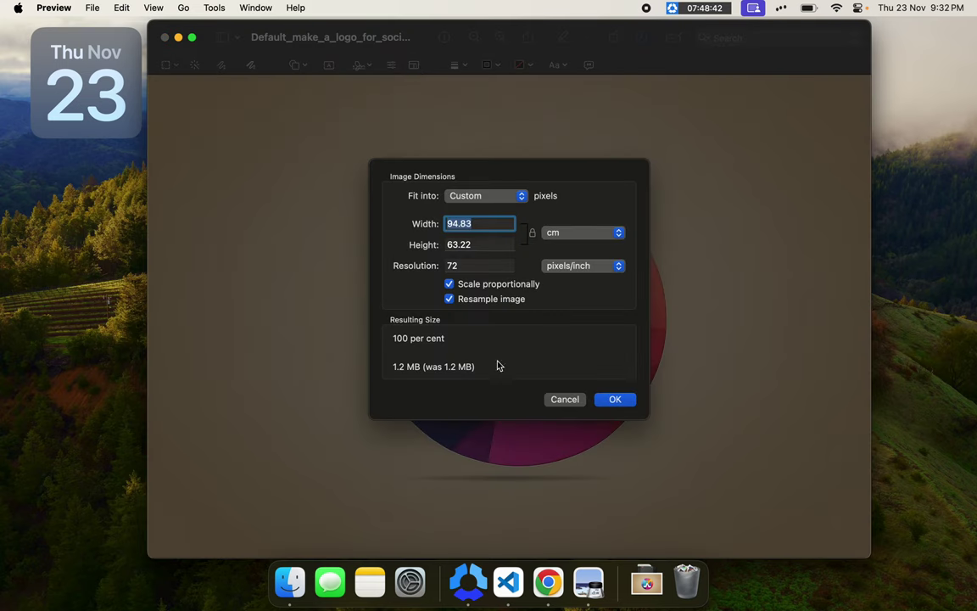
pyautogui.click(564, 400)
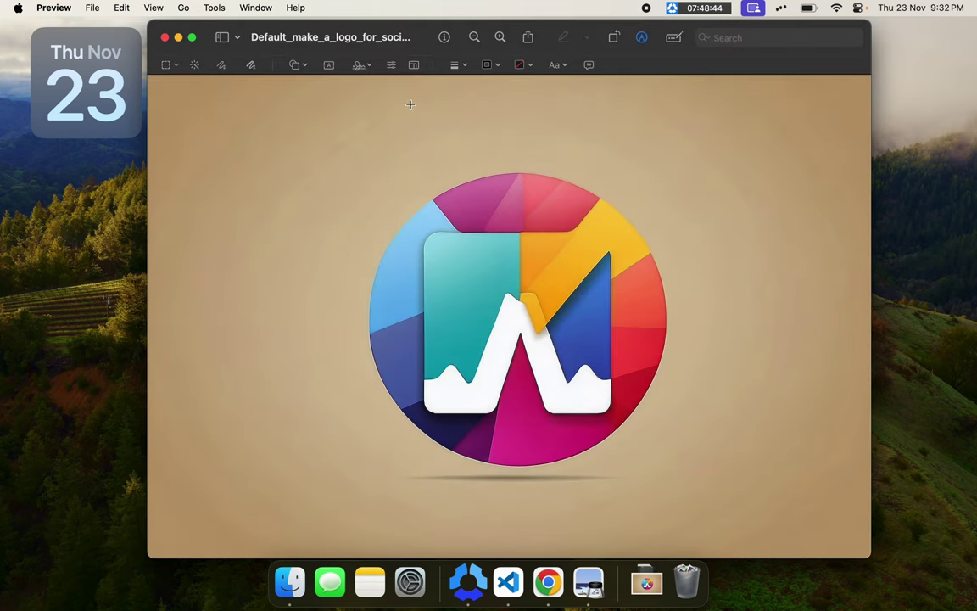
pyautogui.click(168, 68)
pyautogui.moveTo(287, 143); pyautogui.dragTo(699, 535)
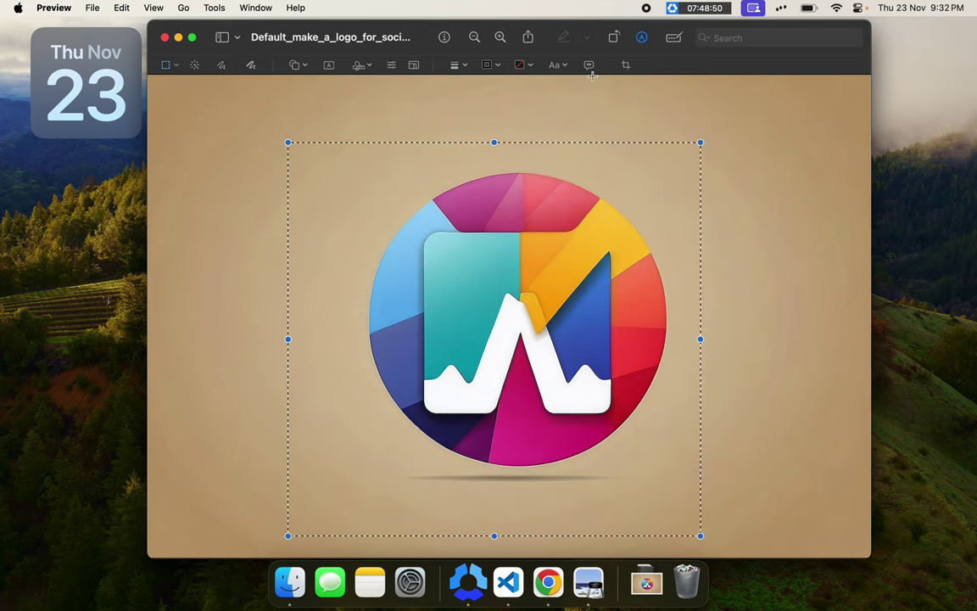
pyautogui.click(164, 37)
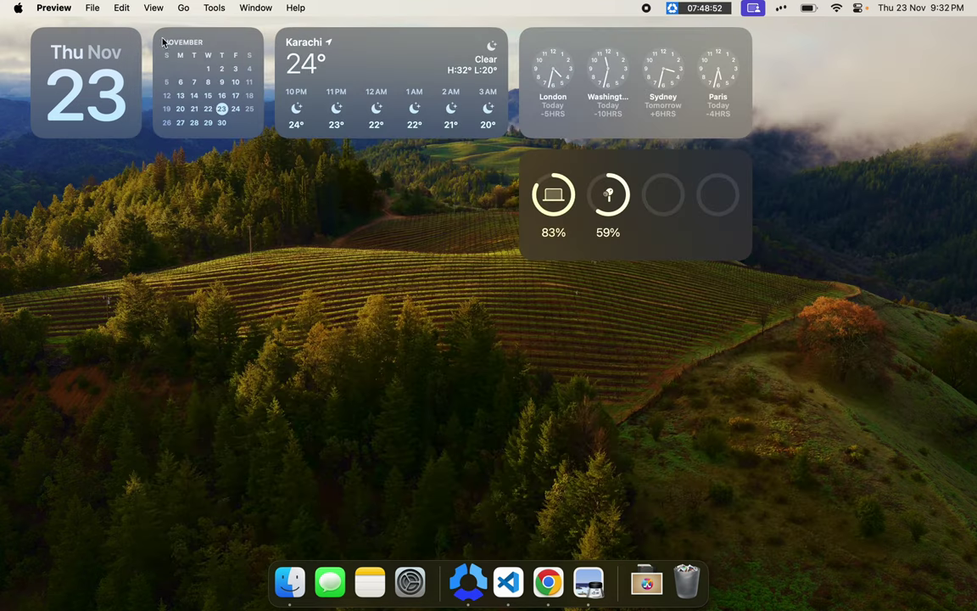
# Open the downloaded logo JPG from the Downloads folder in Preview with its markup tools shown
pyautogui.click(290, 582)
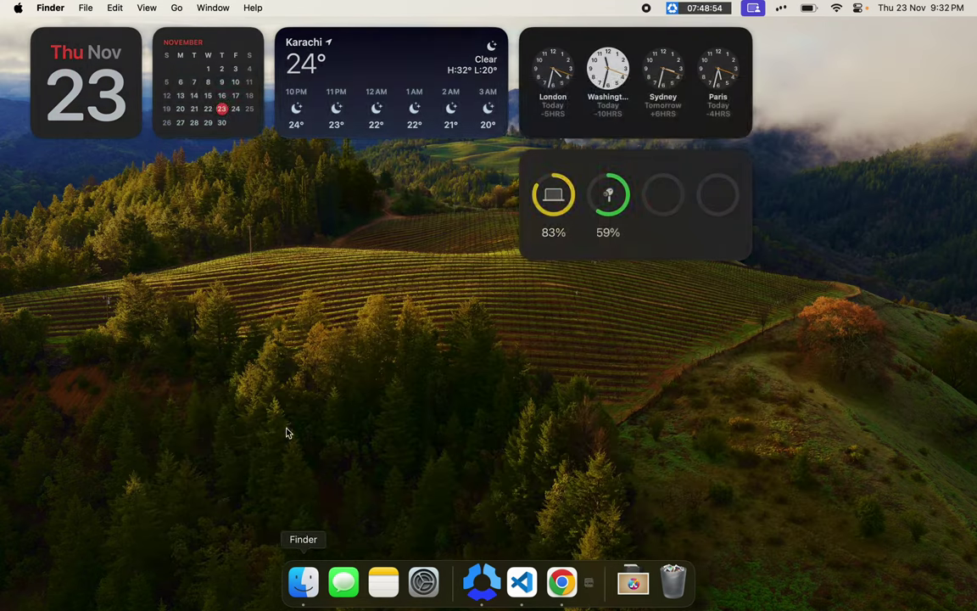
pyautogui.click(221, 212)
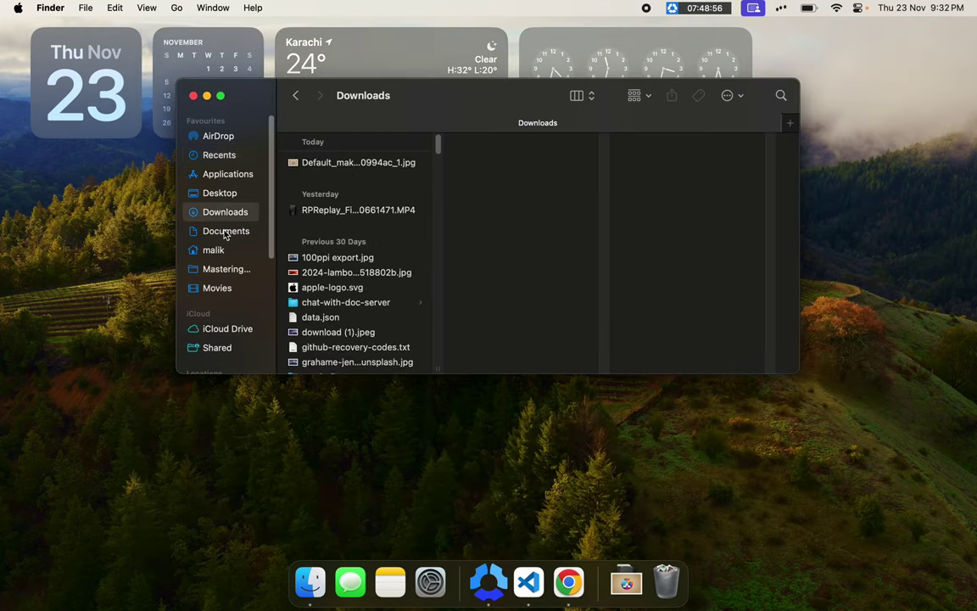
pyautogui.click(338, 164)
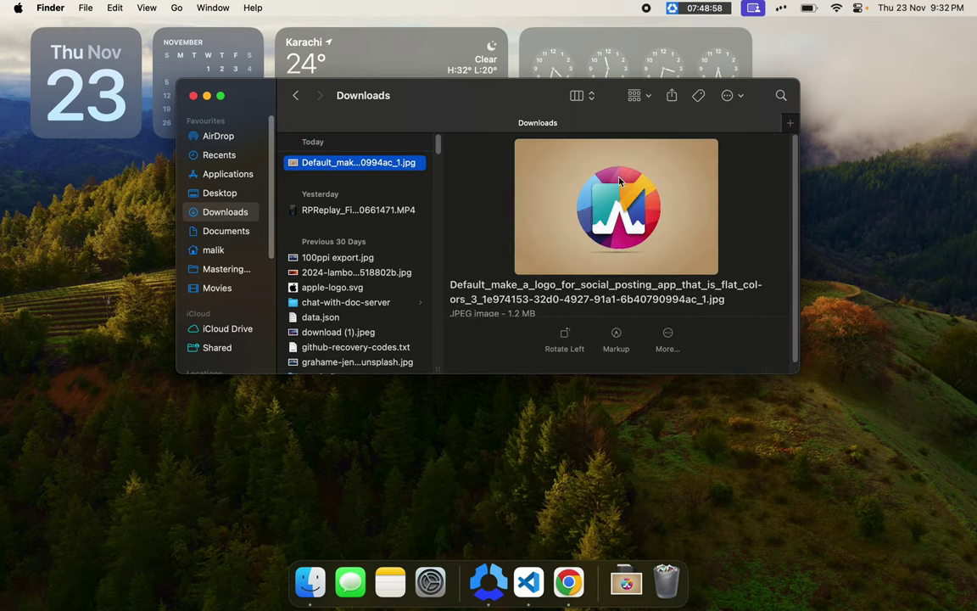
pyautogui.doubleClick(367, 163)
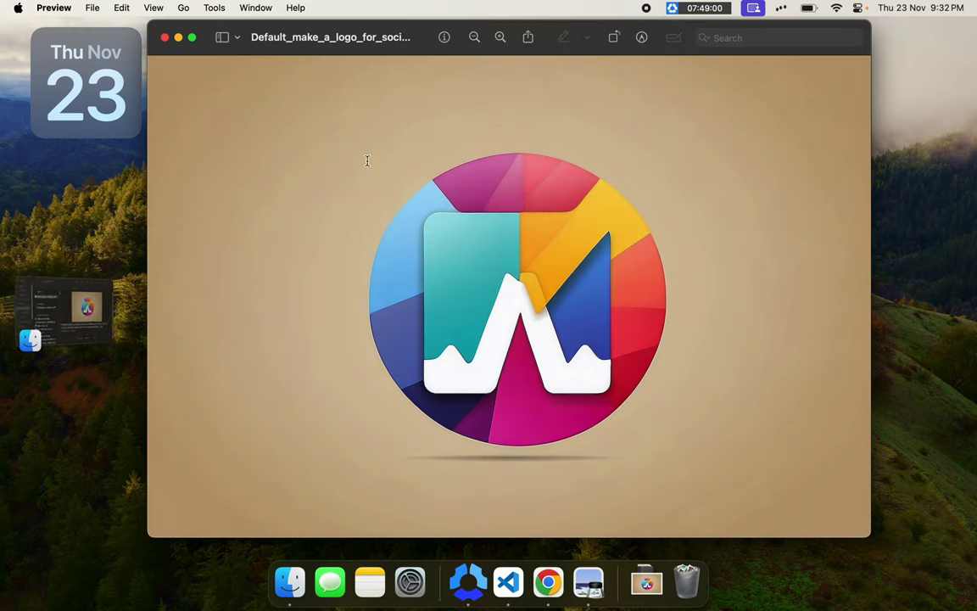
pyautogui.click(641, 39)
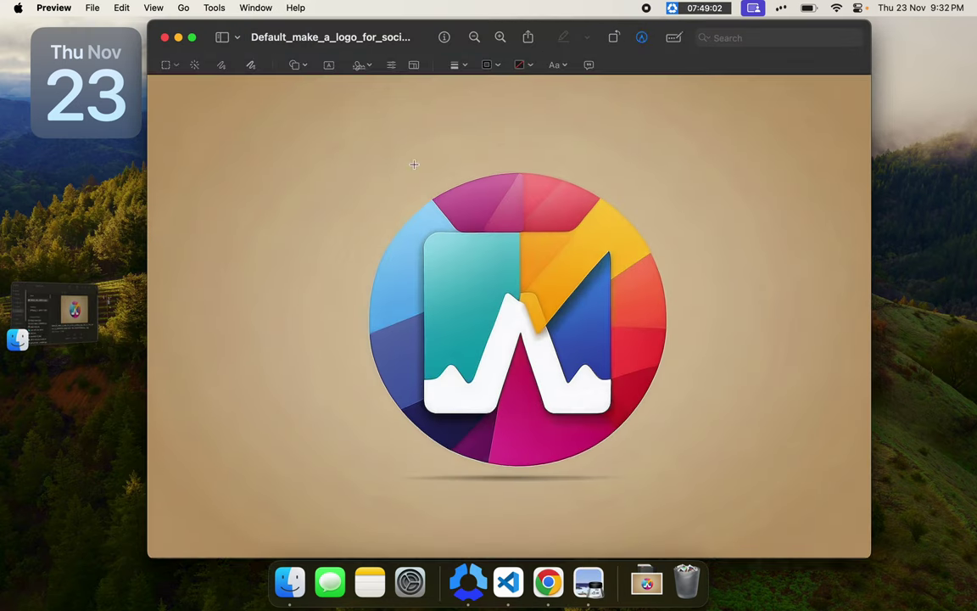
# Crop the image to a square closely framing the circular logo, then save and close it
pyautogui.moveTo(312, 154); pyautogui.dragTo(627, 395)
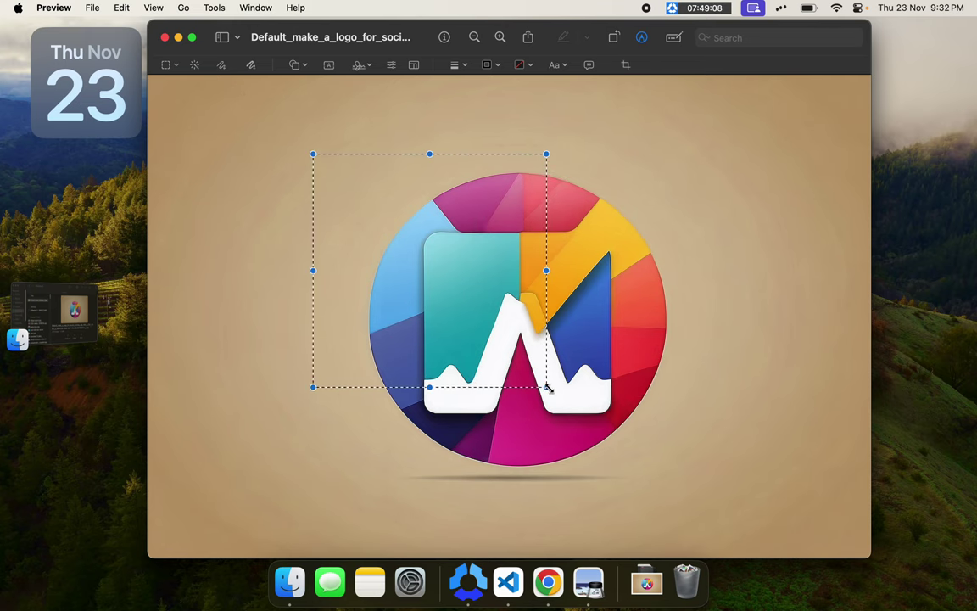
pyautogui.moveTo(546, 387); pyautogui.dragTo(737, 484)
pyautogui.moveTo(459, 292); pyautogui.dragTo(496, 291)
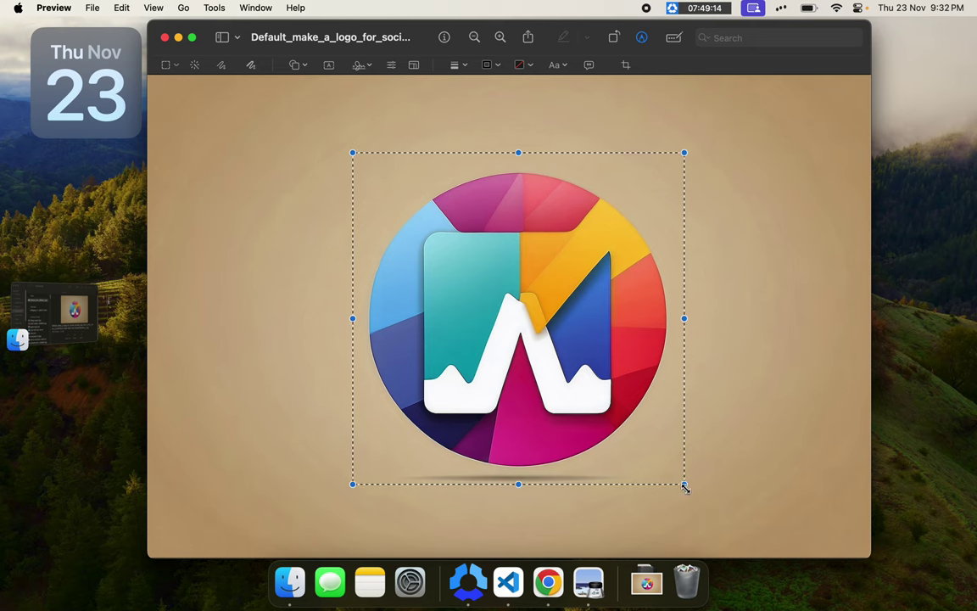
pyautogui.moveTo(685, 486); pyautogui.dragTo(708, 507)
pyautogui.moveTo(511, 317); pyautogui.dragTo(495, 307)
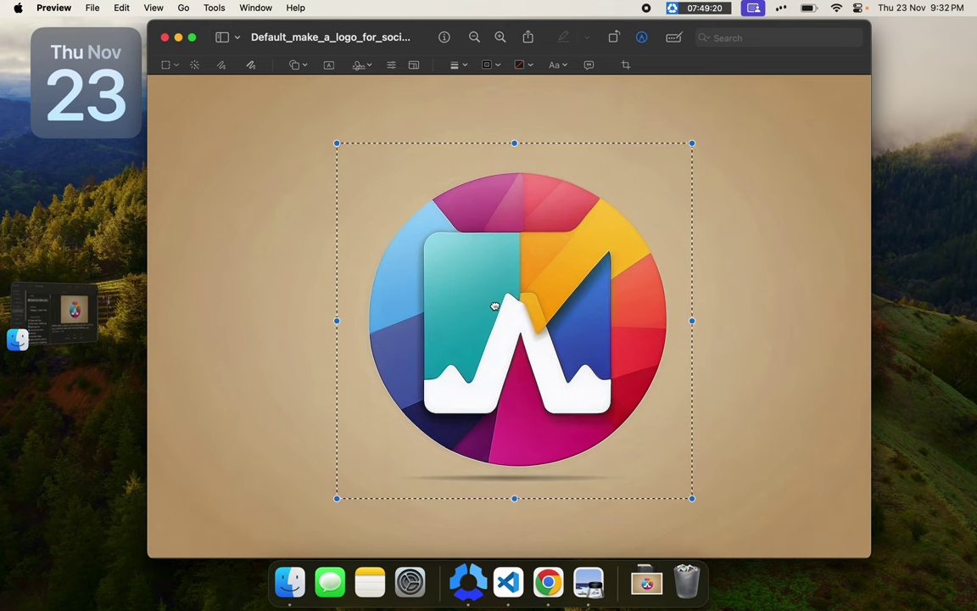
pyautogui.click(624, 65)
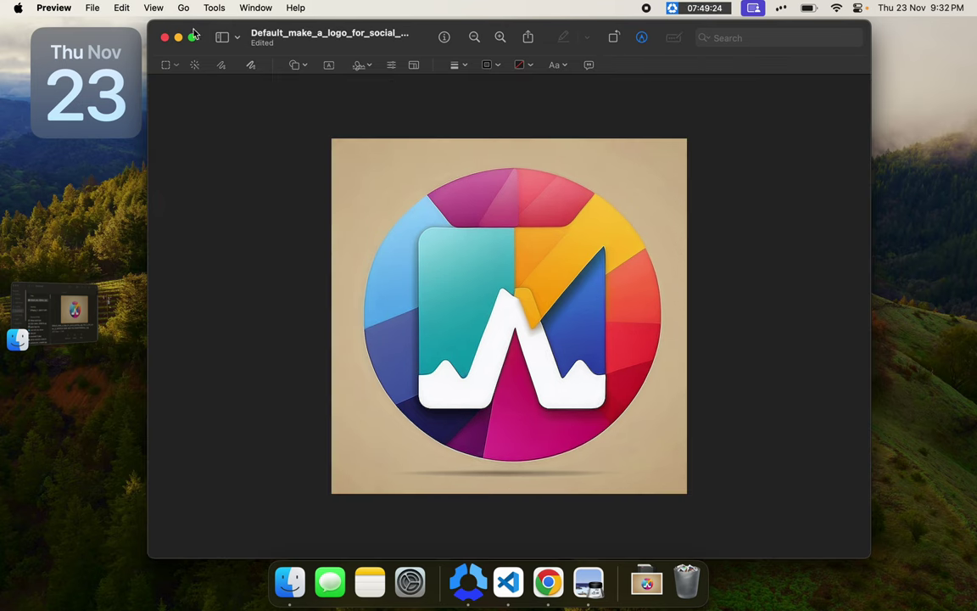
pyautogui.press('super+s')
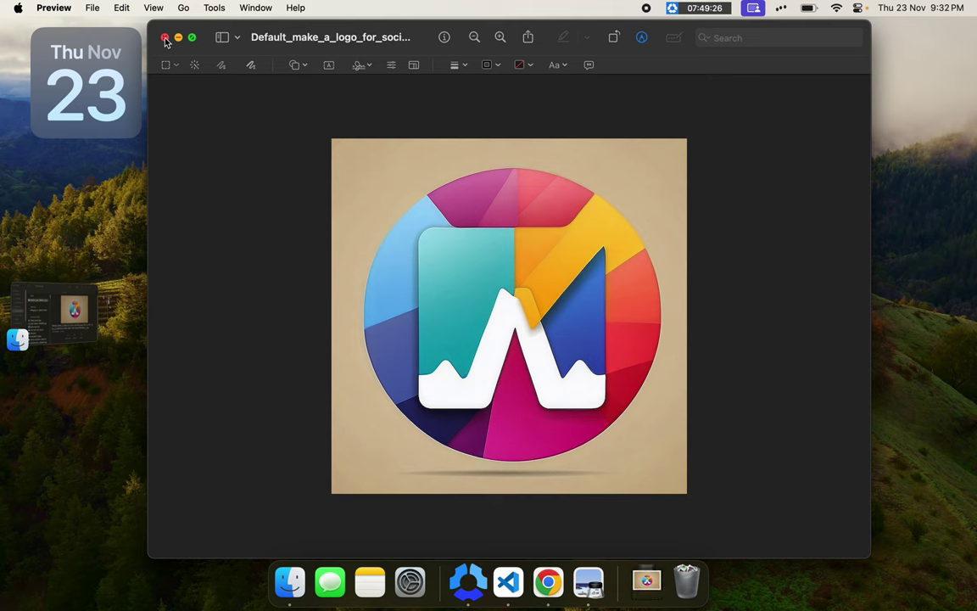
pyautogui.click(165, 38)
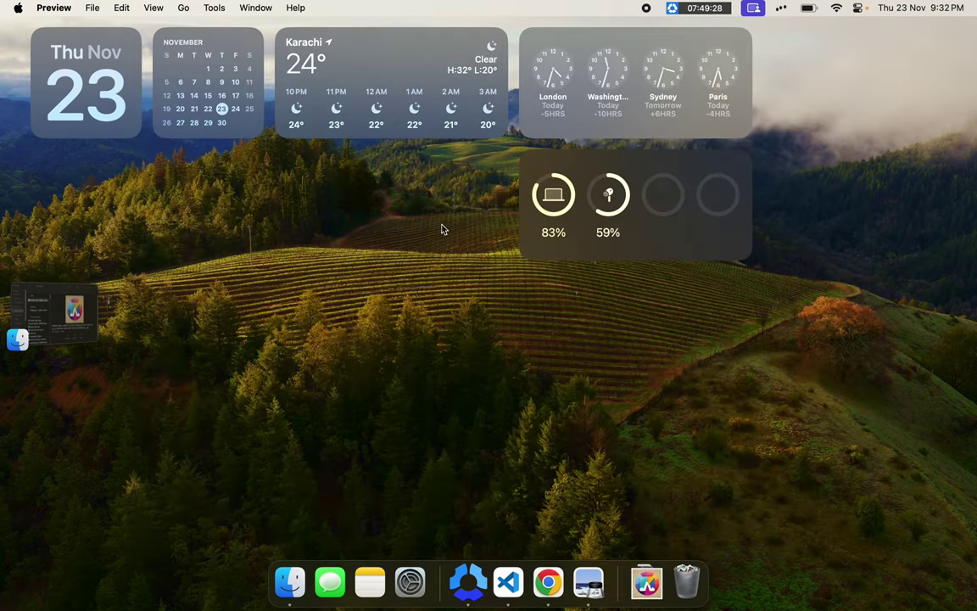
# Return to the PWABuilder report card in Chrome and close the Canva and Leonardo.Ai tabs
pyautogui.click(290, 580)
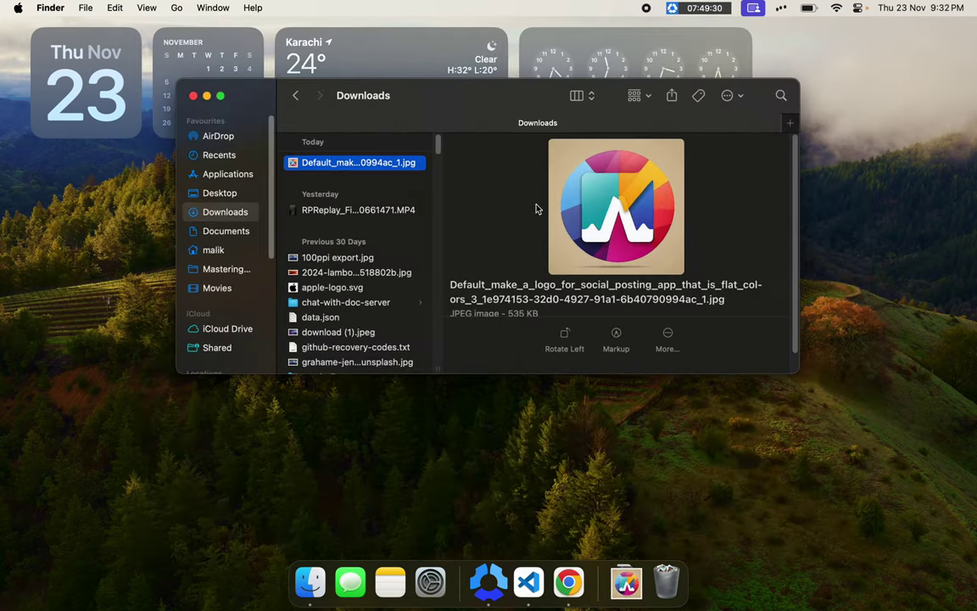
pyautogui.hotkey('ctrl', 'Right')
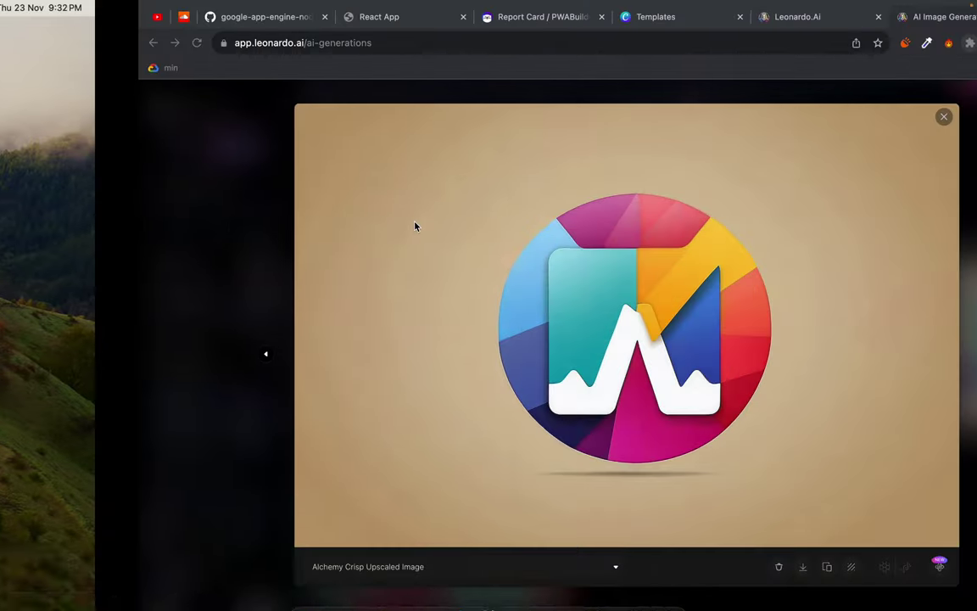
pyautogui.click(500, 18)
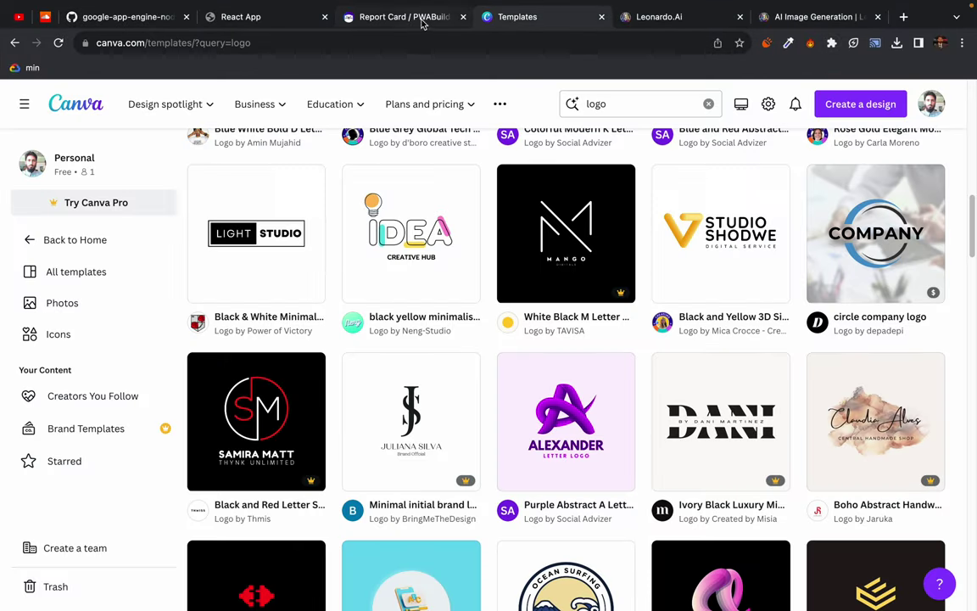
pyautogui.hotkey('ctrl', 'shift', 'Tab')
pyautogui.middleClick(552, 18)
pyautogui.middleClick(554, 18)
pyautogui.middleClick(553, 19)
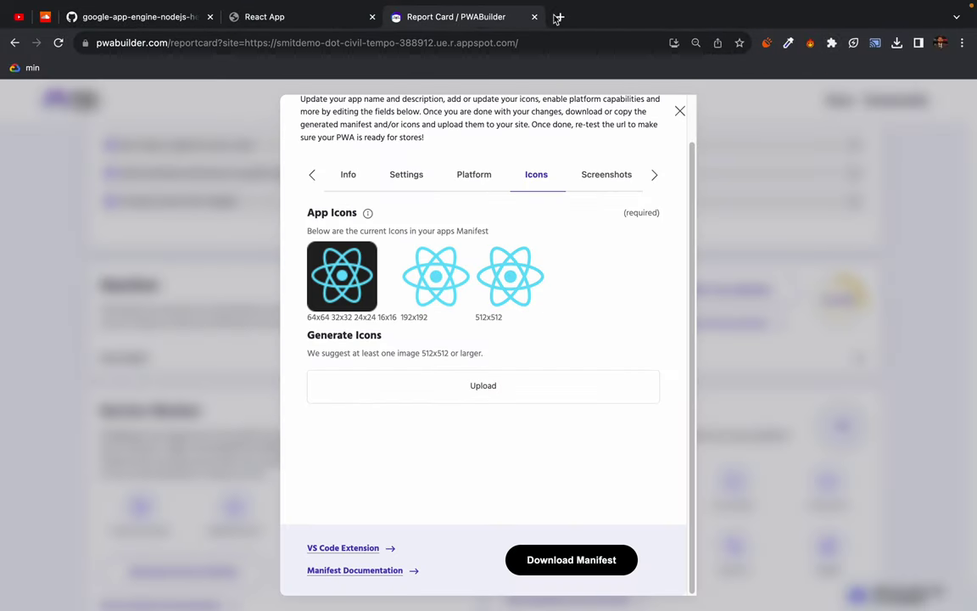
# Upload the cropped logo from Downloads as the app icon and generate the icon zip for Windows 11, Android and iOS
pyautogui.click(481, 391)
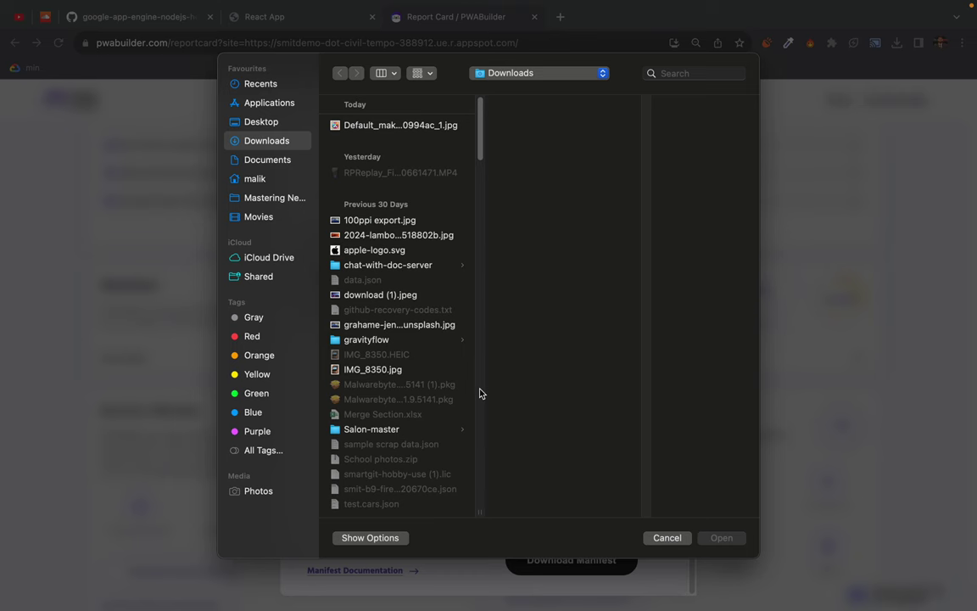
pyautogui.click(390, 127)
pyautogui.doubleClick(390, 126)
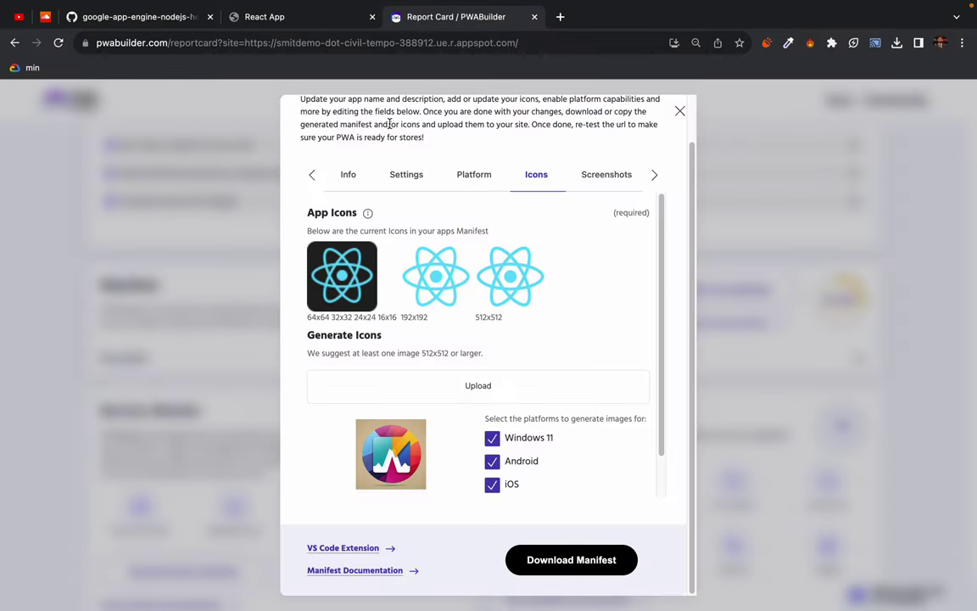
pyautogui.scroll(-1, 523, 326)
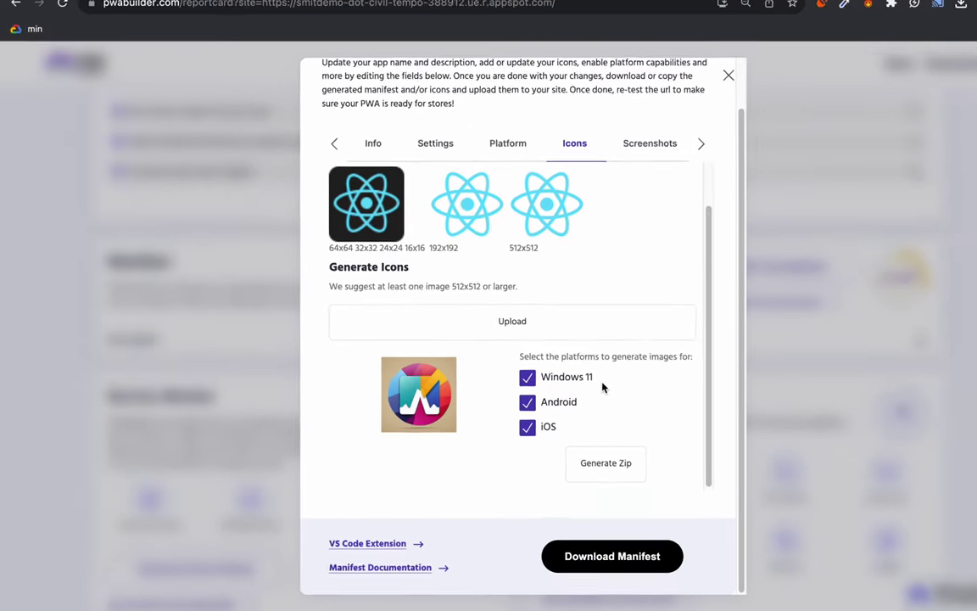
pyautogui.click(582, 478)
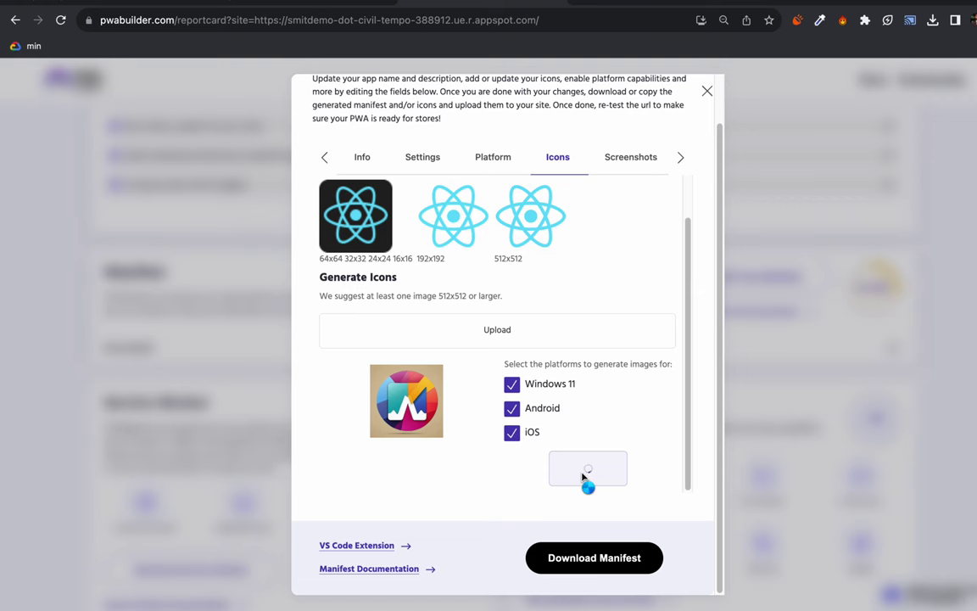
# Switch to Finder and extract the generated AppImages.zip in the Downloads folder
pyautogui.hotkey('ctrl', 'Left')
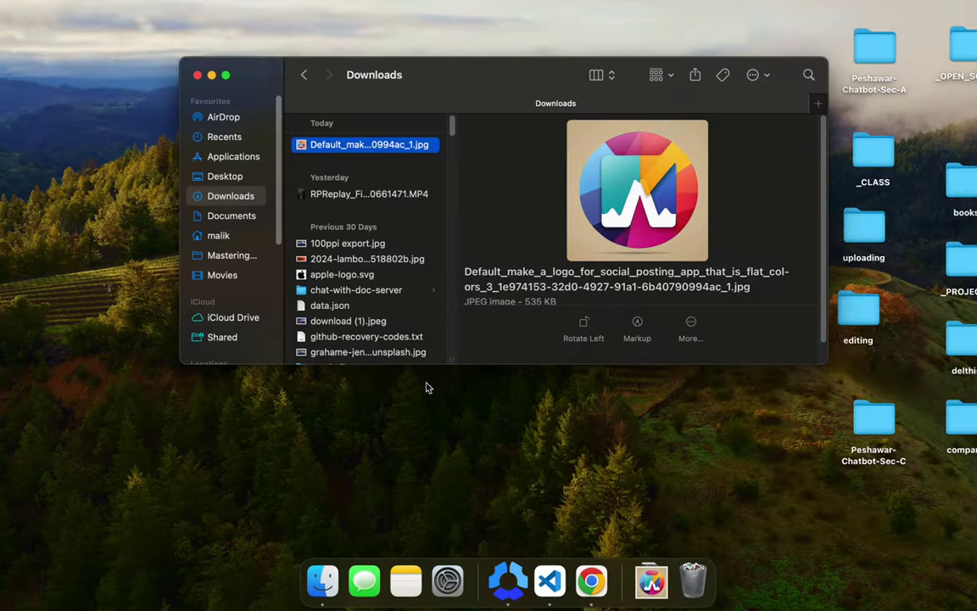
pyautogui.scroll(-5, 537, 254)
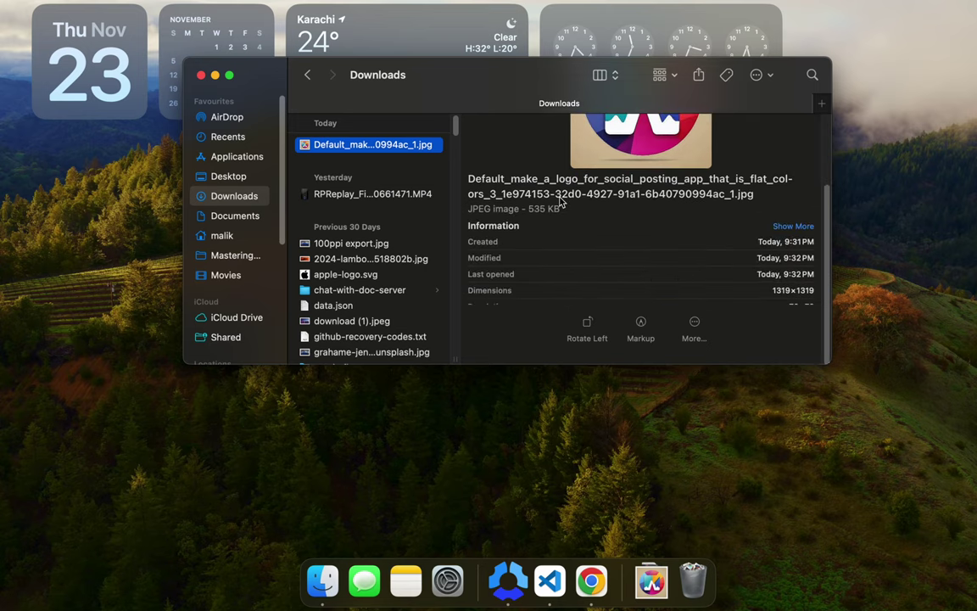
pyautogui.hotkey('ctrl', 'Right')
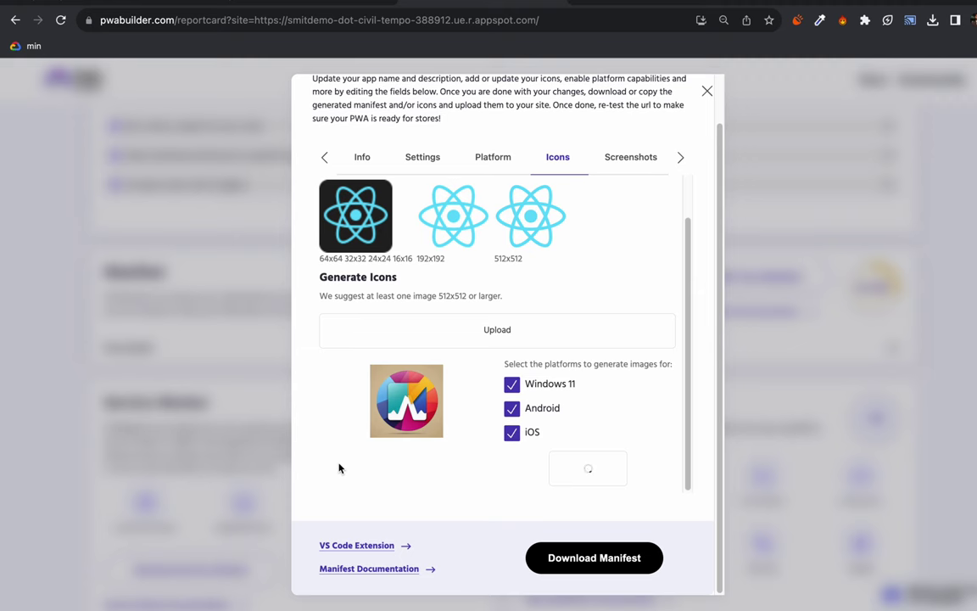
pyautogui.moveTo(436, 5)
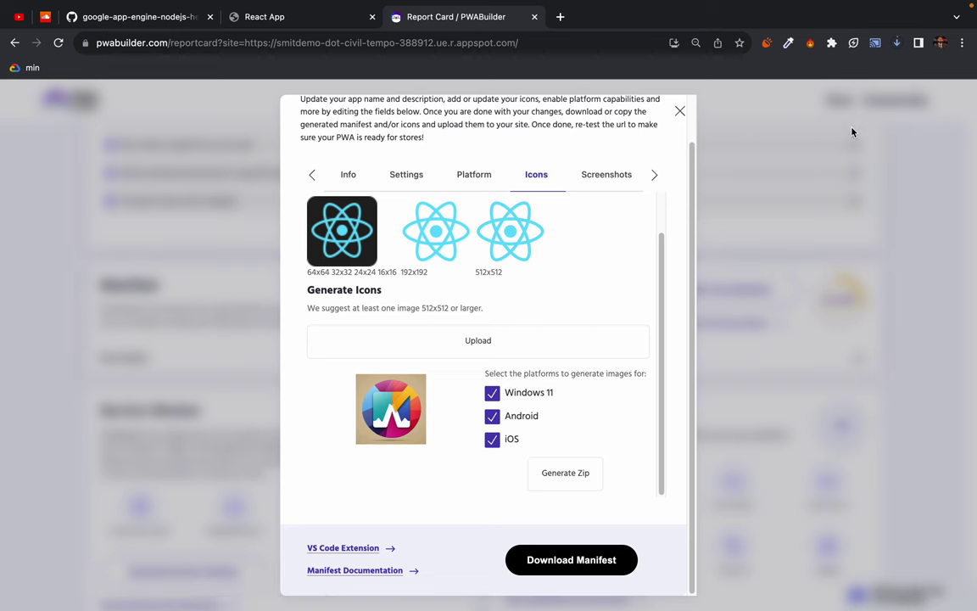
pyautogui.hotkey('ctrl', 'Left')
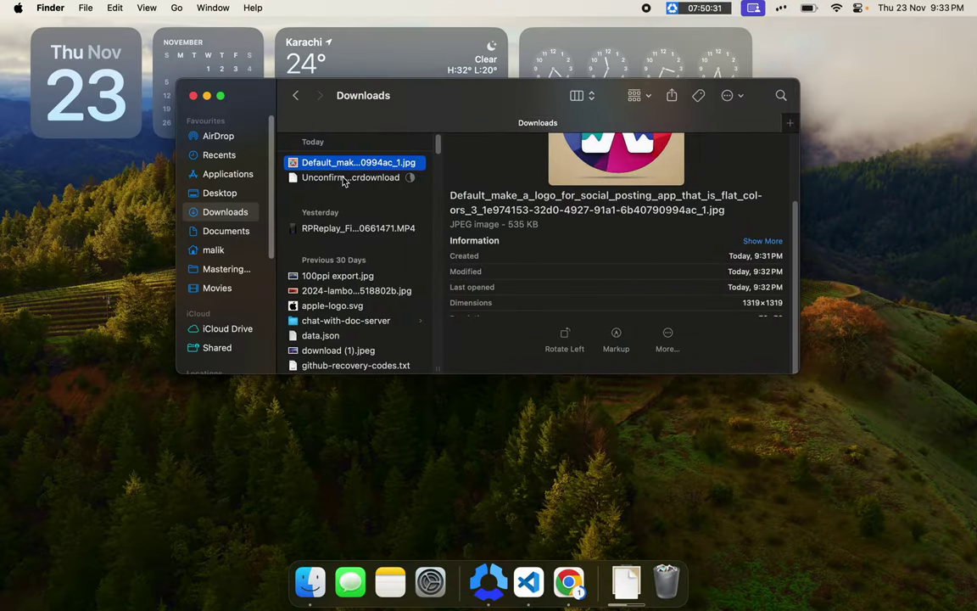
pyautogui.click(344, 181)
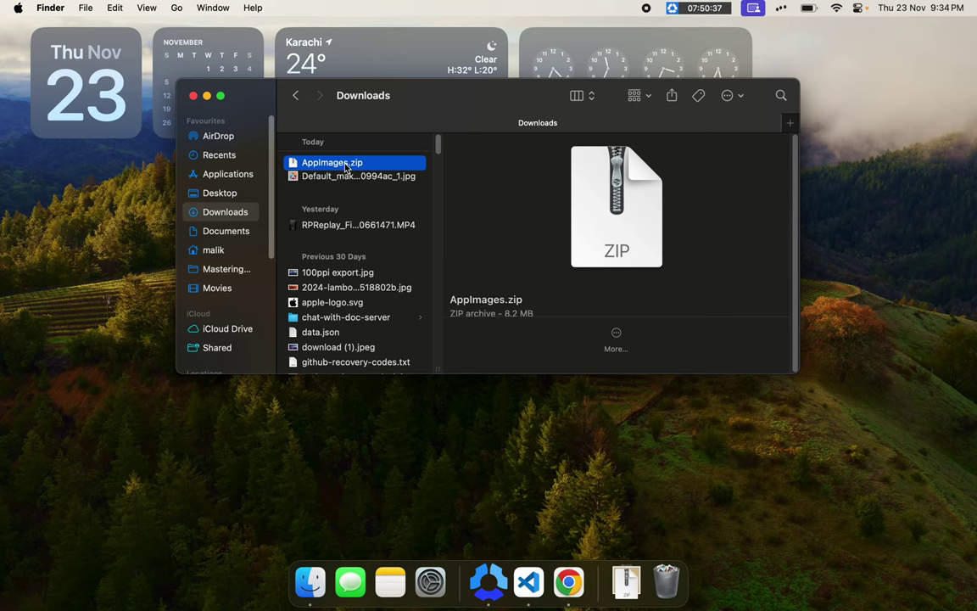
pyautogui.doubleClick(337, 167)
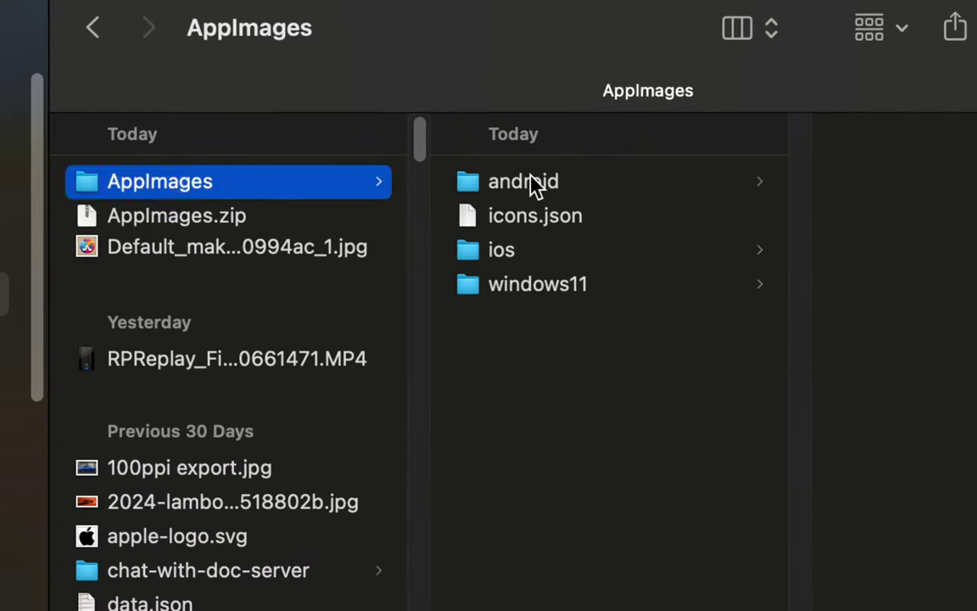
# Open the android folder in AppImages and preview its launcher icons in the different sizes
pyautogui.click(487, 164)
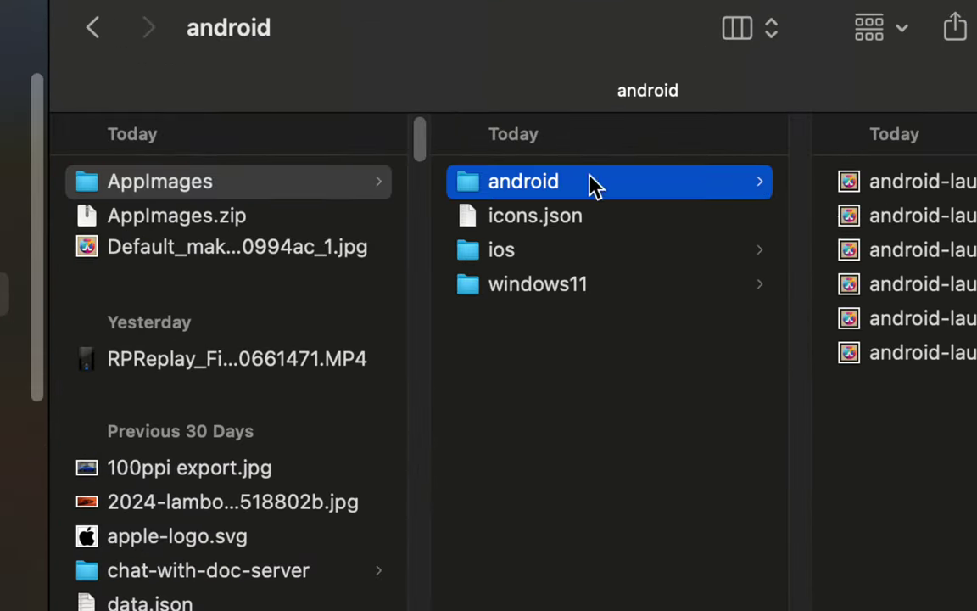
pyautogui.click(831, 182)
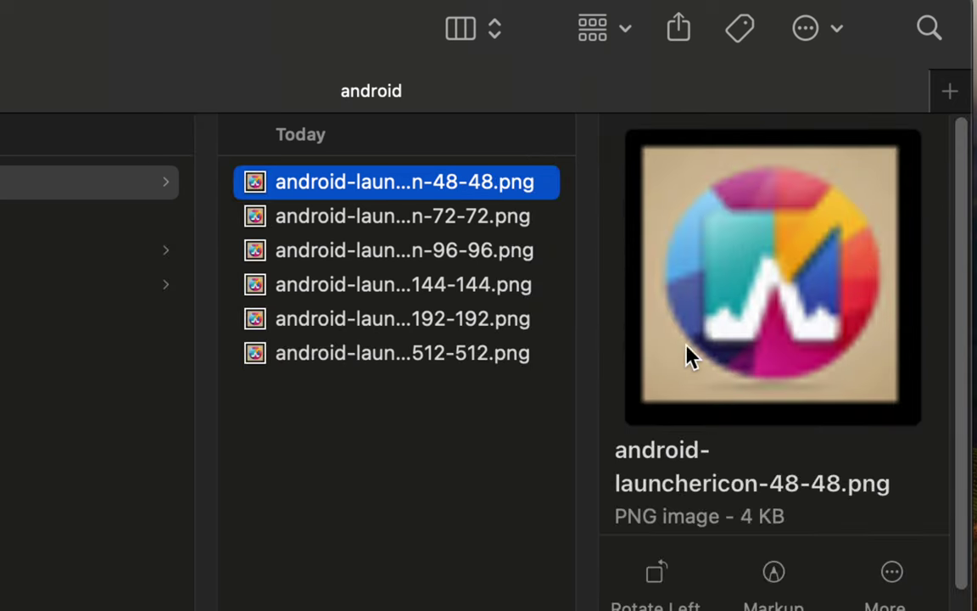
pyautogui.press('Down')
pyautogui.press('Down')
pyautogui.press('Down')
pyautogui.press('Down')
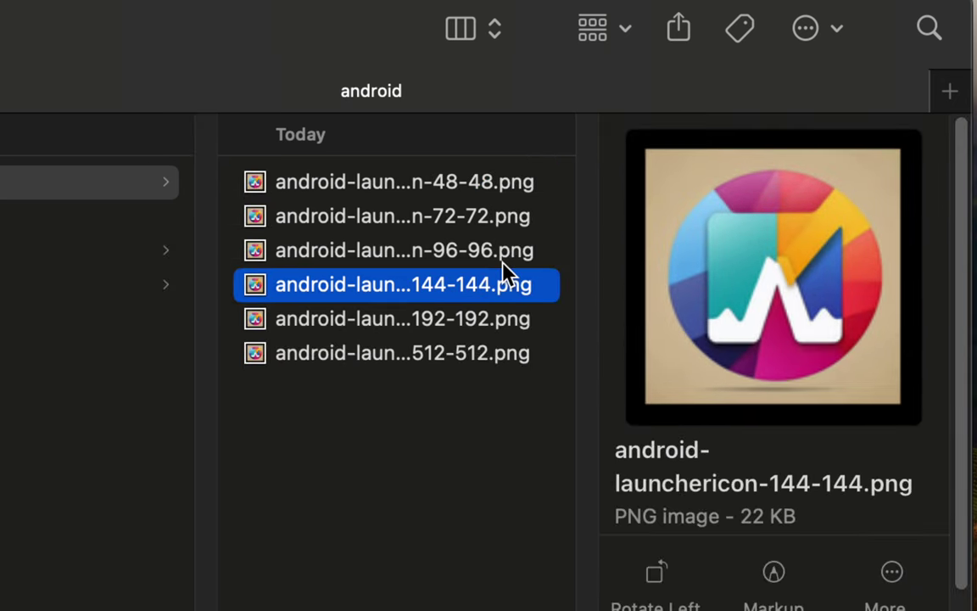
pyautogui.press('Down')
pyautogui.press('Up')
pyautogui.press('Up')
pyautogui.press('Up')
pyautogui.press('Up')
pyautogui.press('Up')
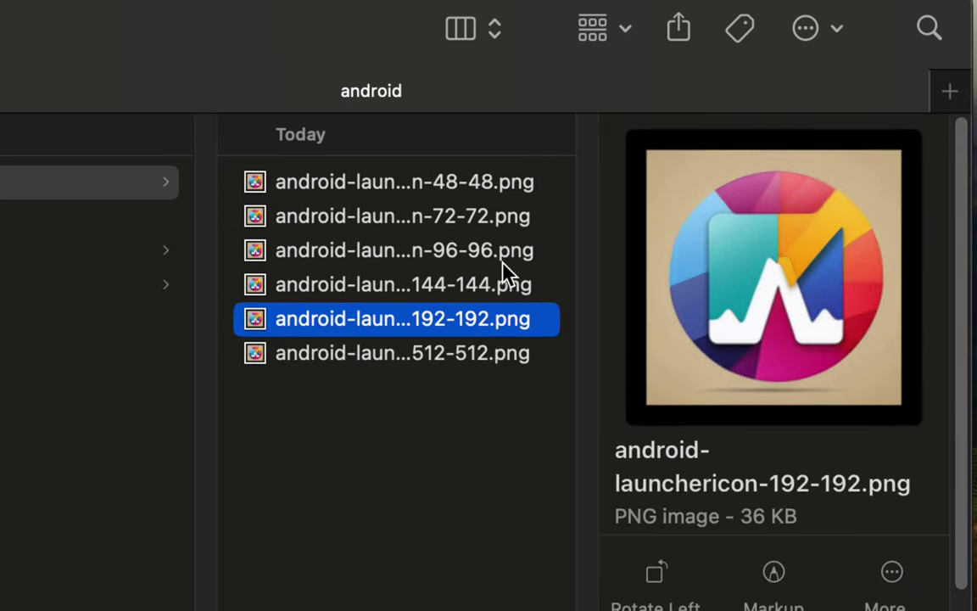
# Preview the contents of icons.json in the AppImages folder
pyautogui.hscroll(-5, 323, 307)
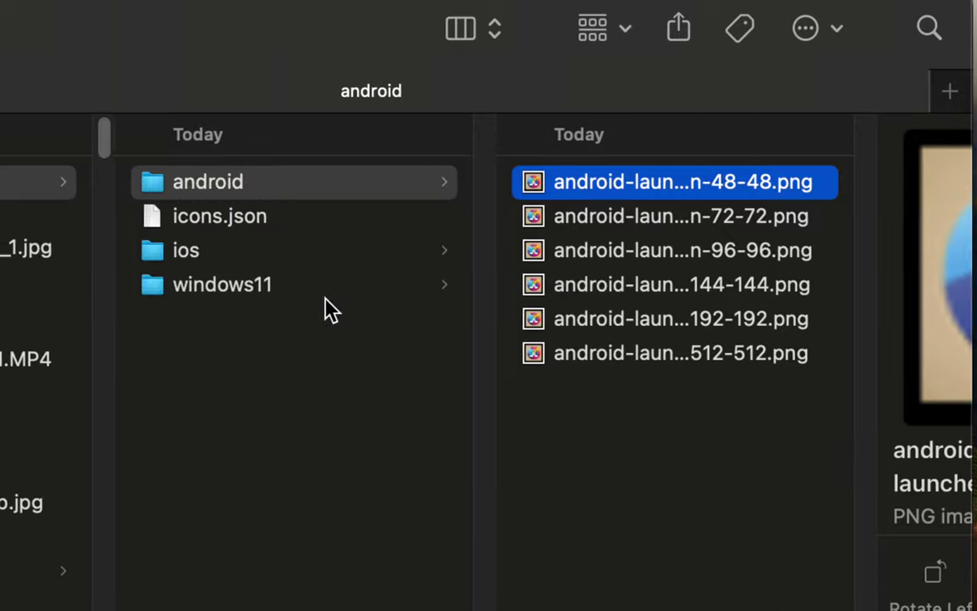
pyautogui.click(263, 228)
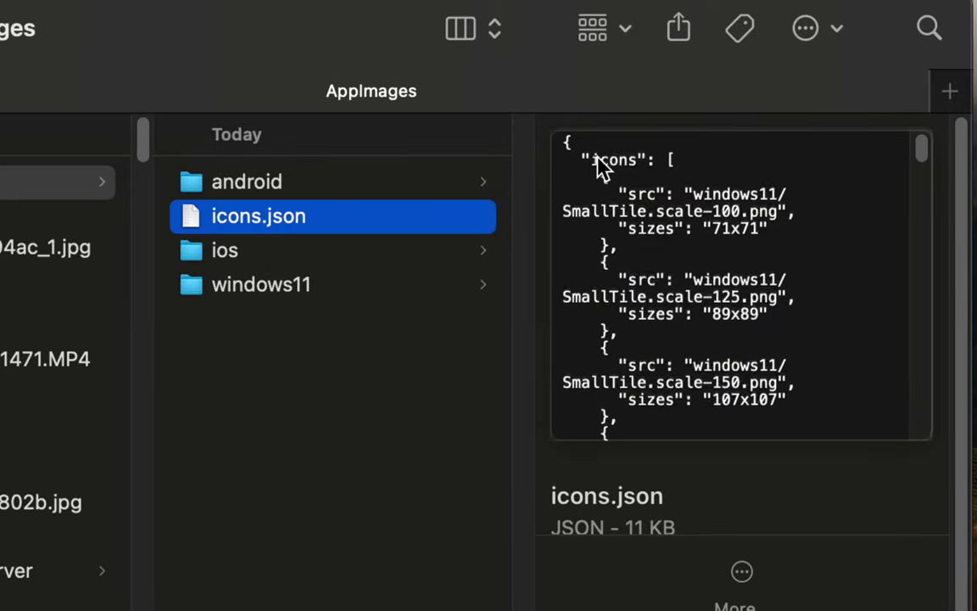
pyautogui.press('space')
# Open the ios folder and preview the smaller icons from 16.png to 58.png
pyautogui.click(225, 252)
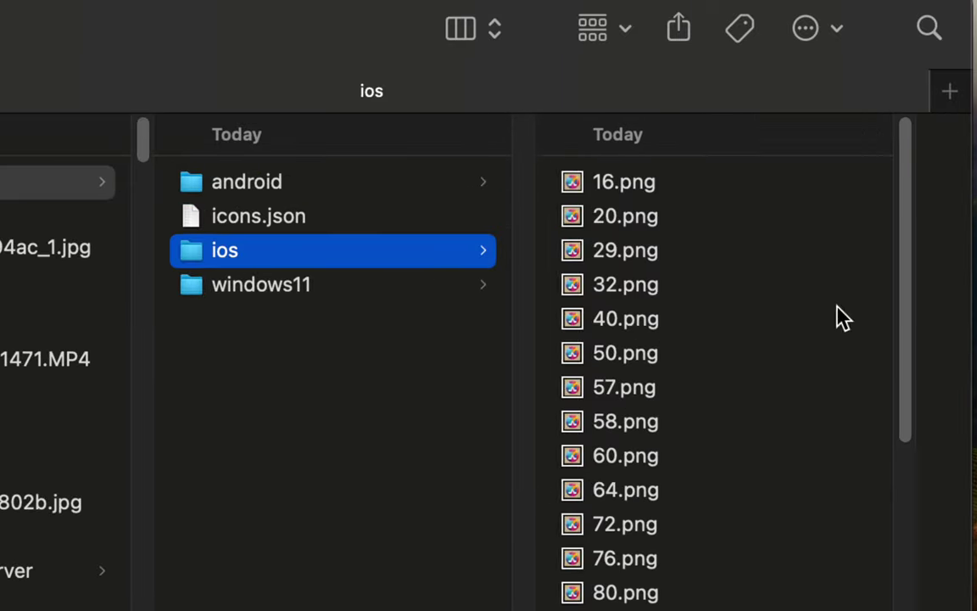
pyautogui.scroll(-3, 519, 332)
pyautogui.scroll(3, 519, 331)
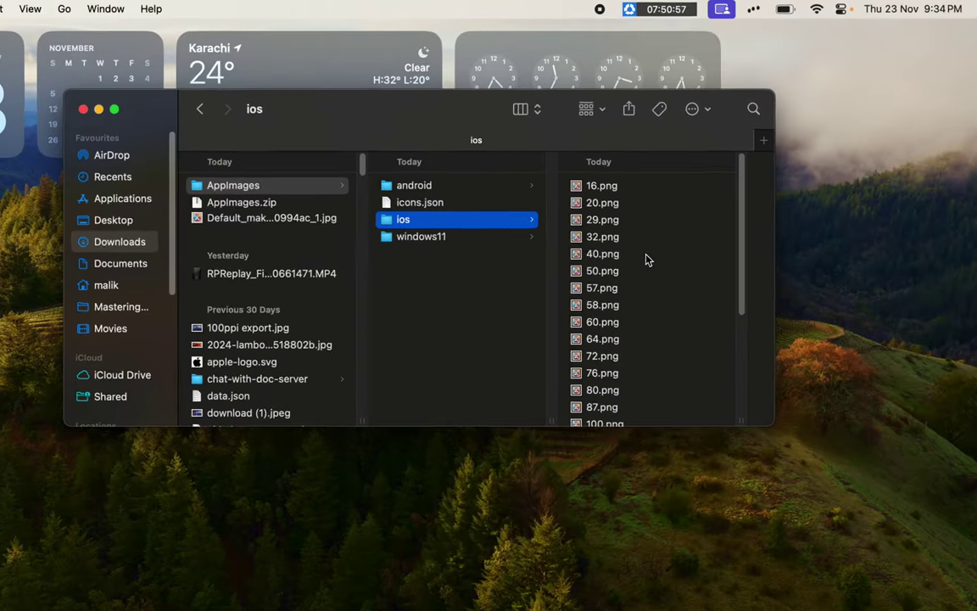
pyautogui.click(600, 183)
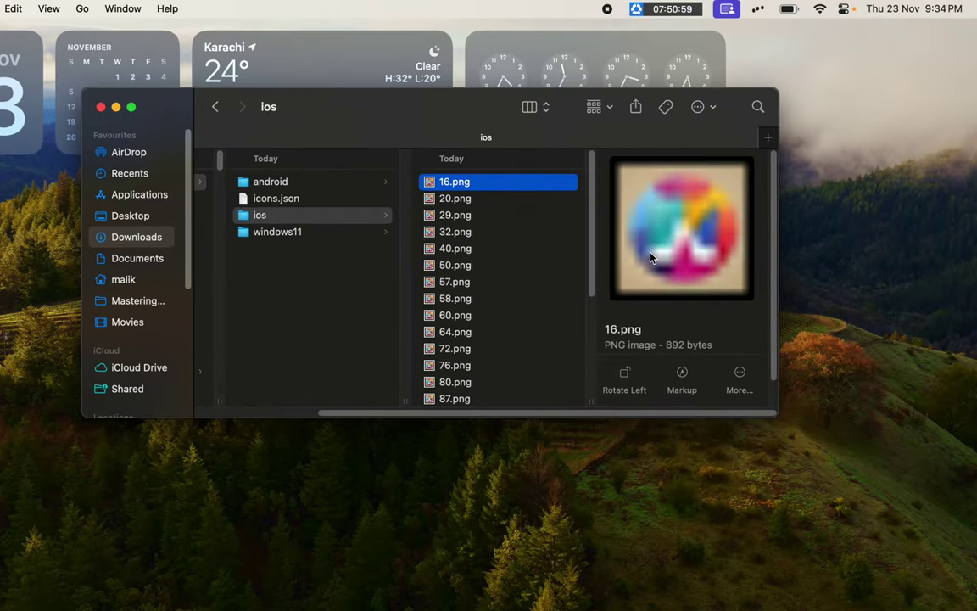
pyautogui.press('Down')
pyautogui.press('Down')
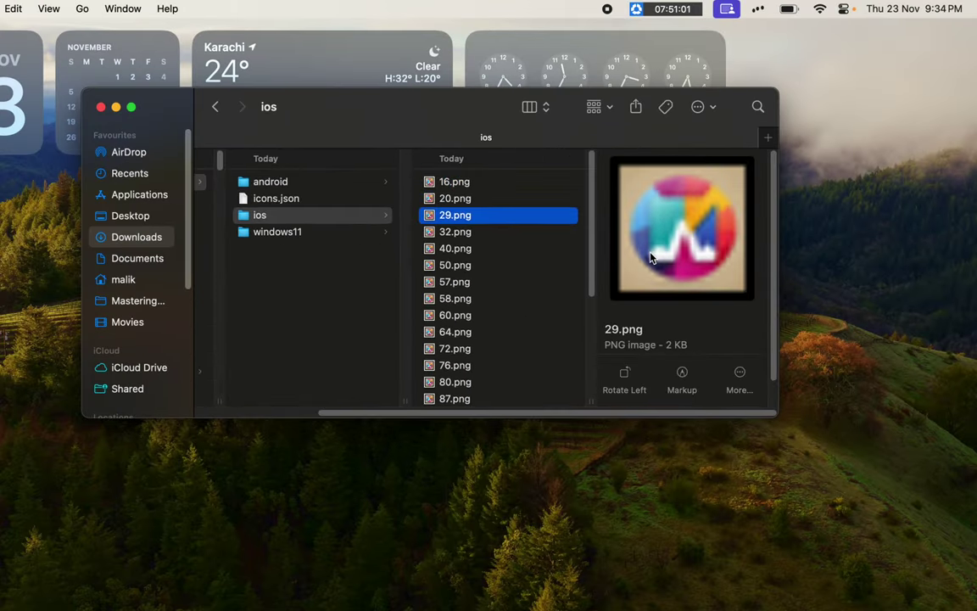
pyautogui.press('Down')
pyautogui.press('Down')
pyautogui.press('Down')
pyautogui.press('Down')
pyautogui.press('Down')
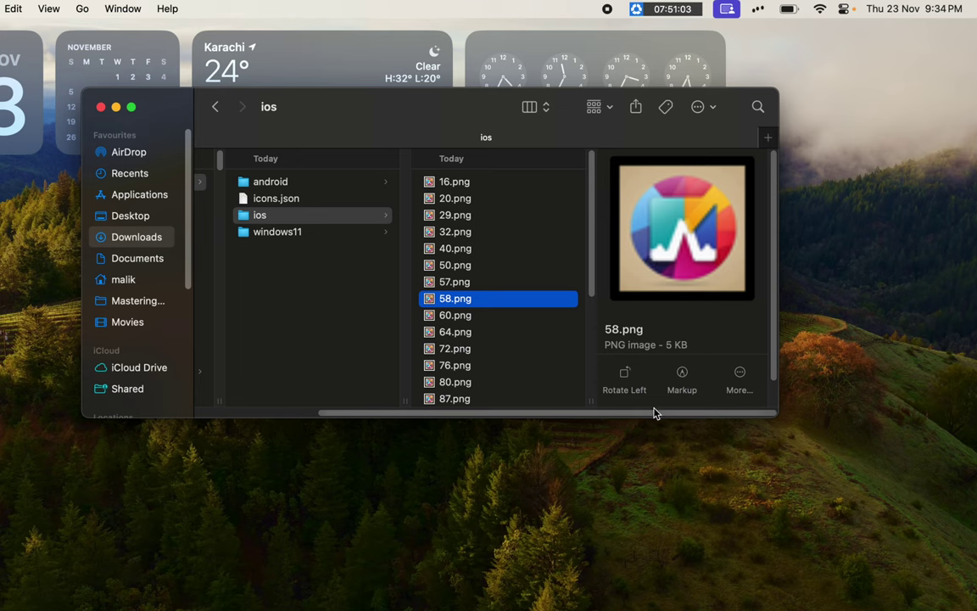
# Enlarge the Finder window vertically so the full ios icon list and image details fit
pyautogui.moveTo(654, 416); pyautogui.dragTo(654, 550)
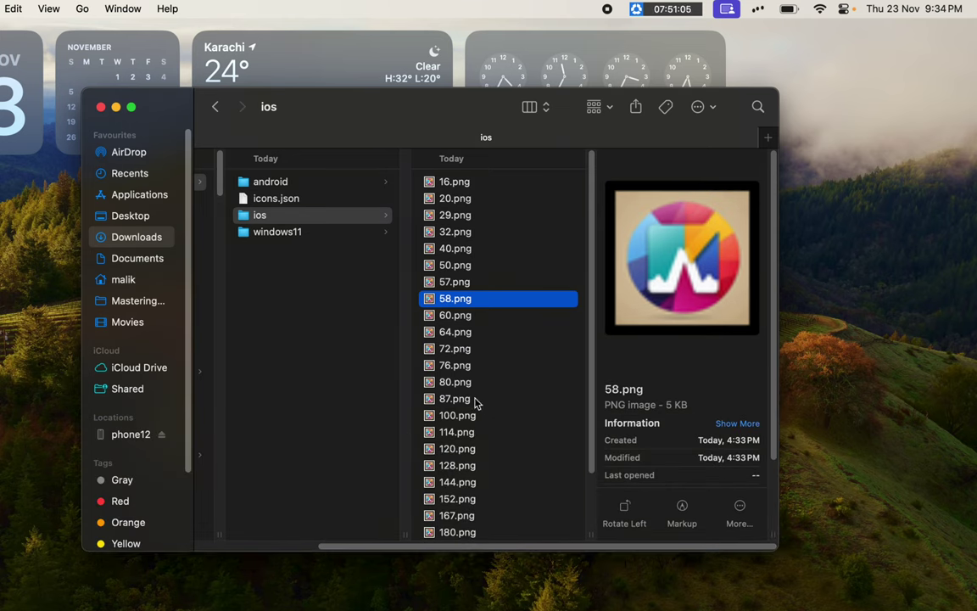
pyautogui.scroll(-2, 659, 414)
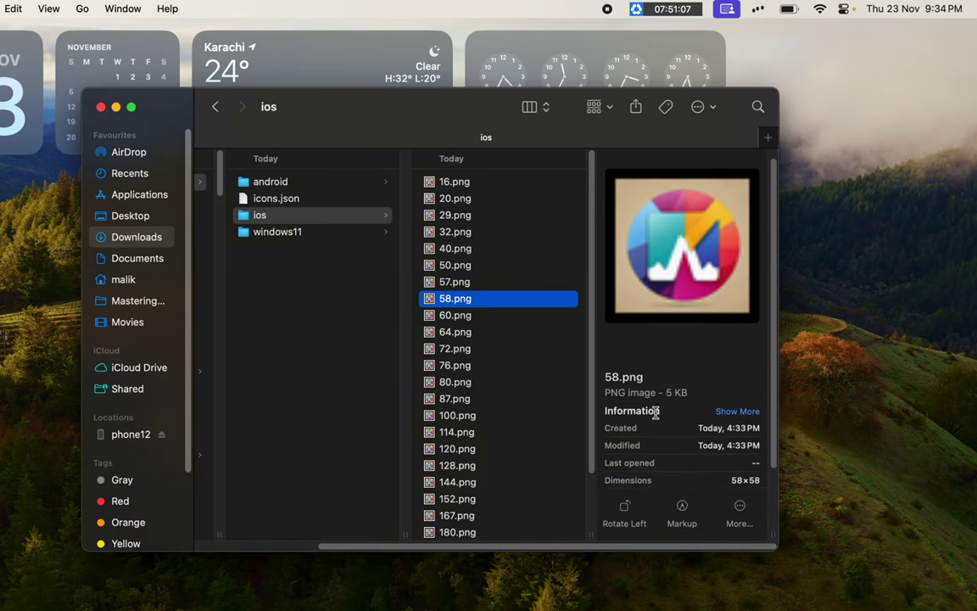
pyautogui.scroll(2, 658, 414)
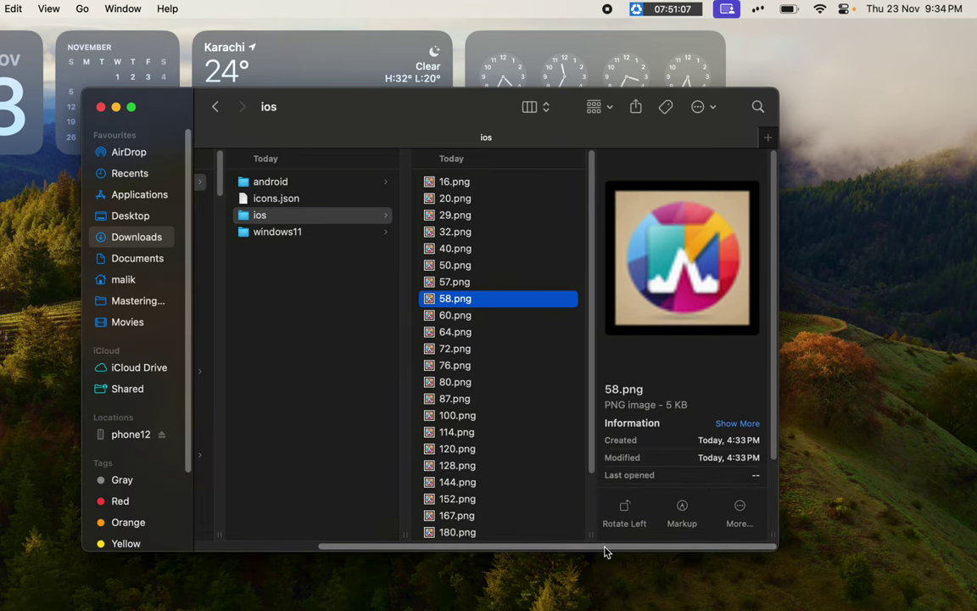
pyautogui.doubleClick(541, 88)
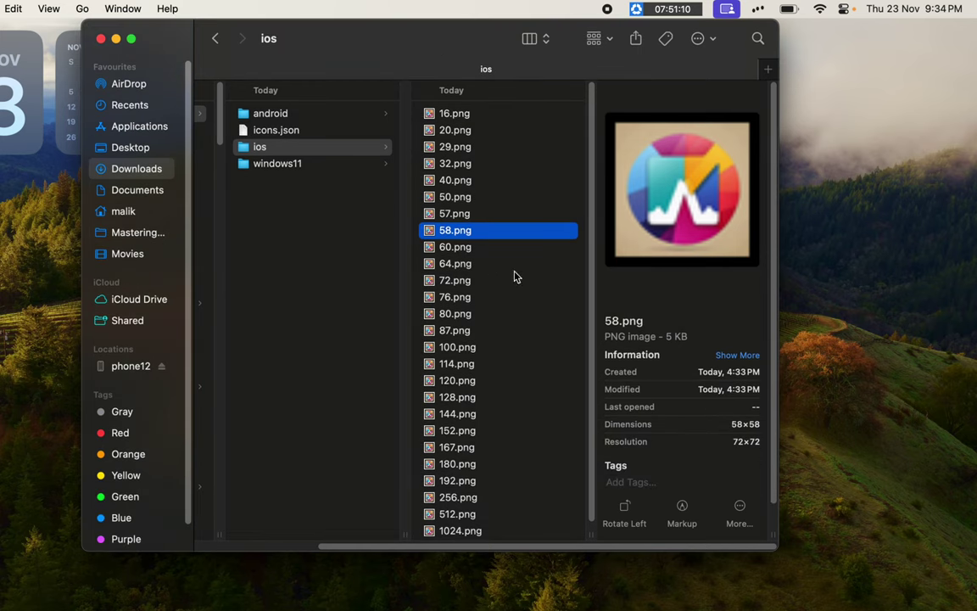
# Preview the remaining ios icons from 60.png to 1024.png and compare the two largest
pyautogui.click(459, 251)
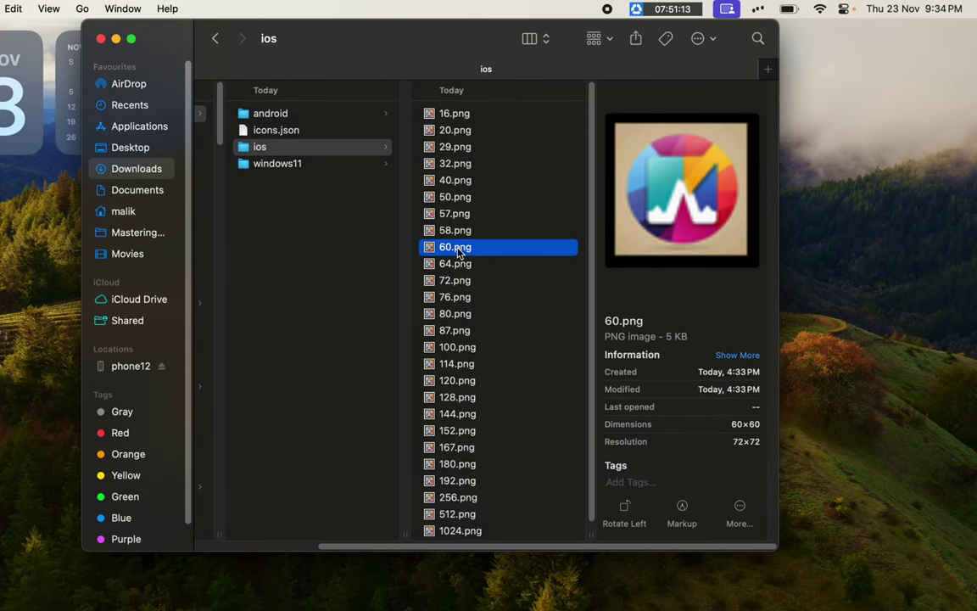
pyautogui.press('Down')
pyautogui.press('Down')
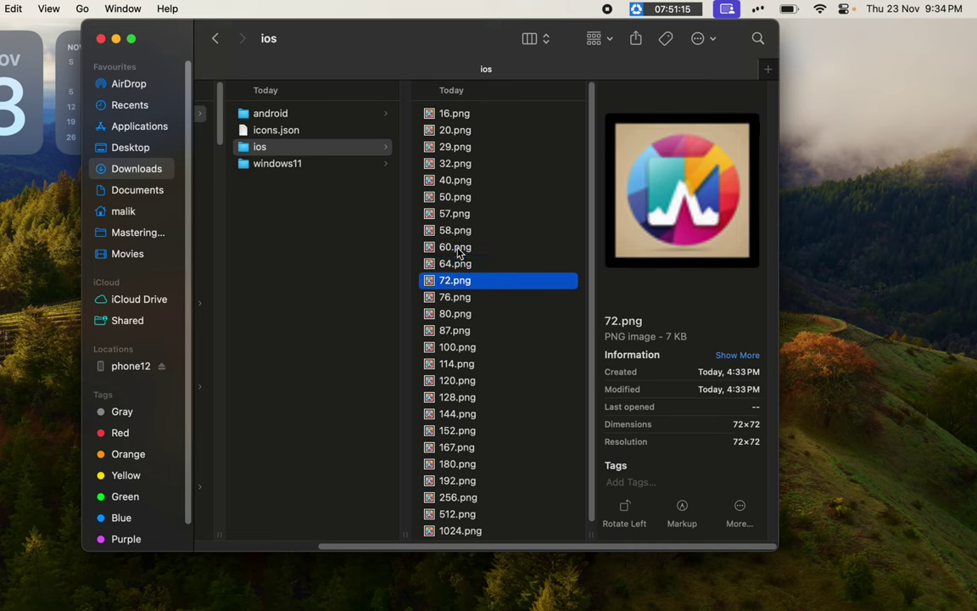
pyautogui.press('Down')
pyautogui.press('Down')
pyautogui.press('Down')
pyautogui.press('Down')
pyautogui.press('Down')
pyautogui.press('Down')
pyautogui.press('Down')
pyautogui.press('Down')
pyautogui.press('Down')
pyautogui.press('Down')
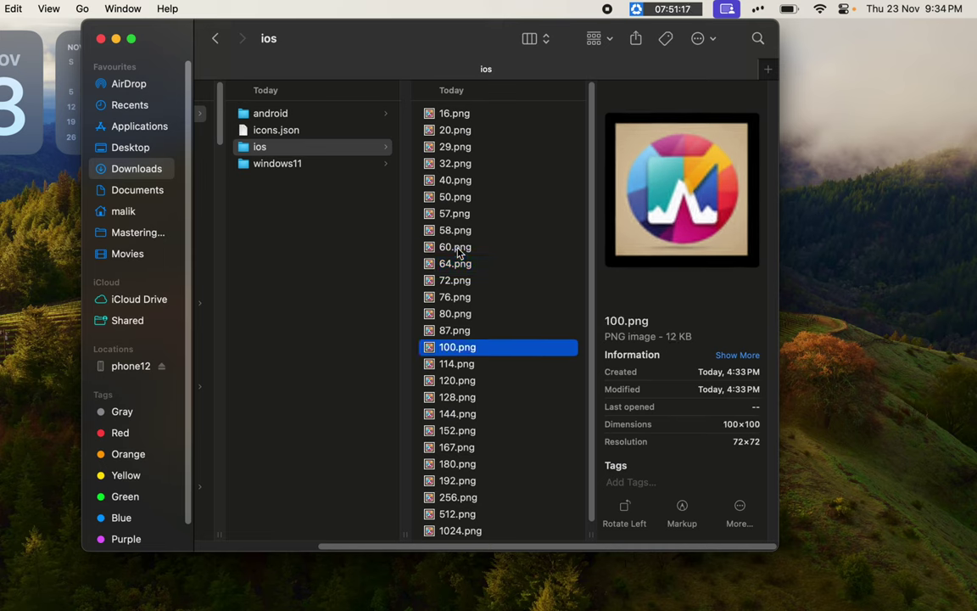
pyautogui.press('Down')
pyautogui.press('Down')
pyautogui.press('Down')
pyautogui.press('Down')
pyautogui.press('Down')
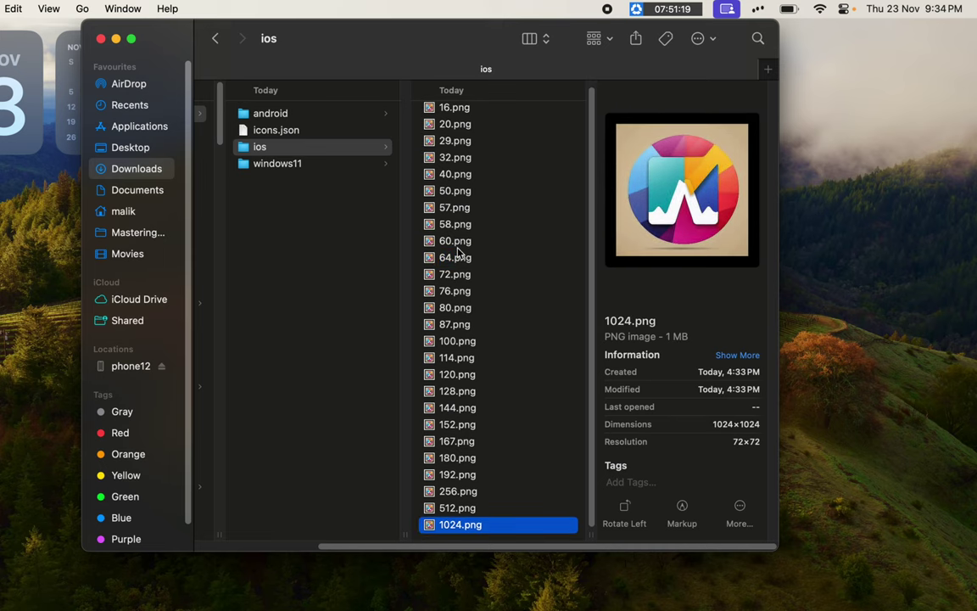
pyautogui.press('Up')
pyautogui.press('Down')
pyautogui.press('Up')
pyautogui.press('Down')
# Open the windows11 folder and preview the LargeTile, SmallTile and SplashScreen images through SplashScreen.scale-400.png
pyautogui.click(338, 161)
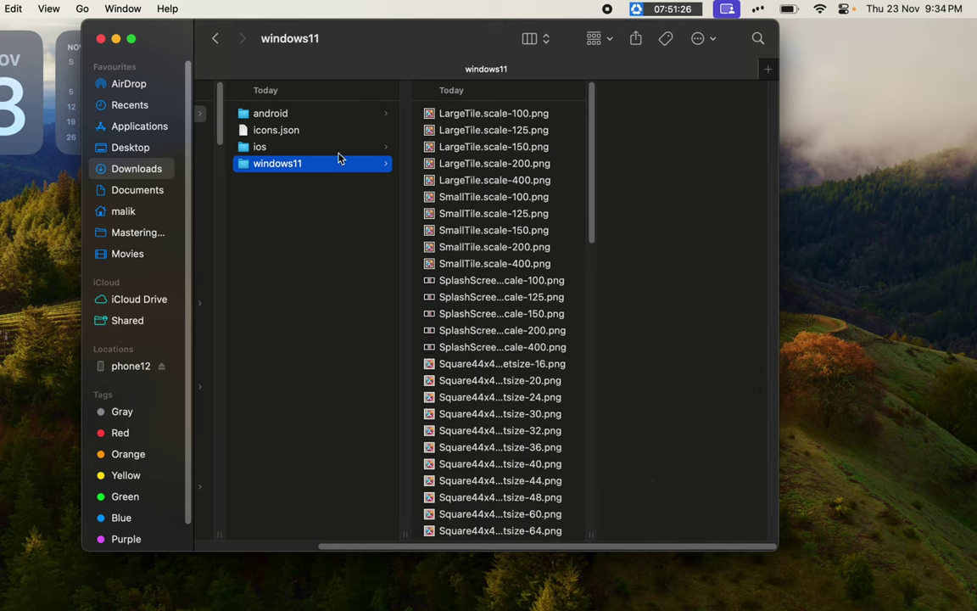
pyautogui.click(472, 118)
pyautogui.press('Down')
pyautogui.press('Down')
pyautogui.press('Down')
pyautogui.press('Down')
pyautogui.press('Down')
pyautogui.press('Down')
pyautogui.press('Down')
pyautogui.press('Down')
pyautogui.press('Down')
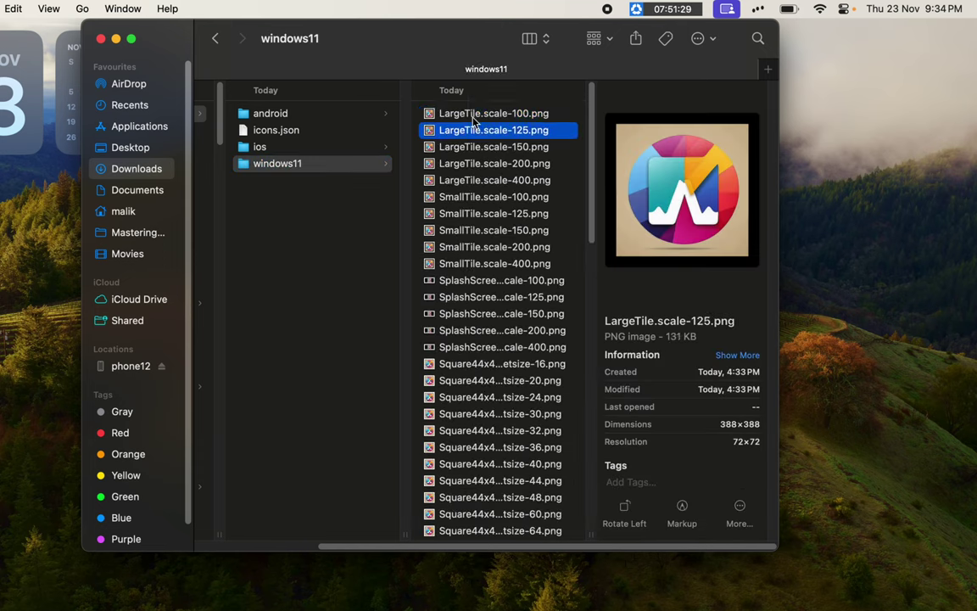
pyautogui.press('Down')
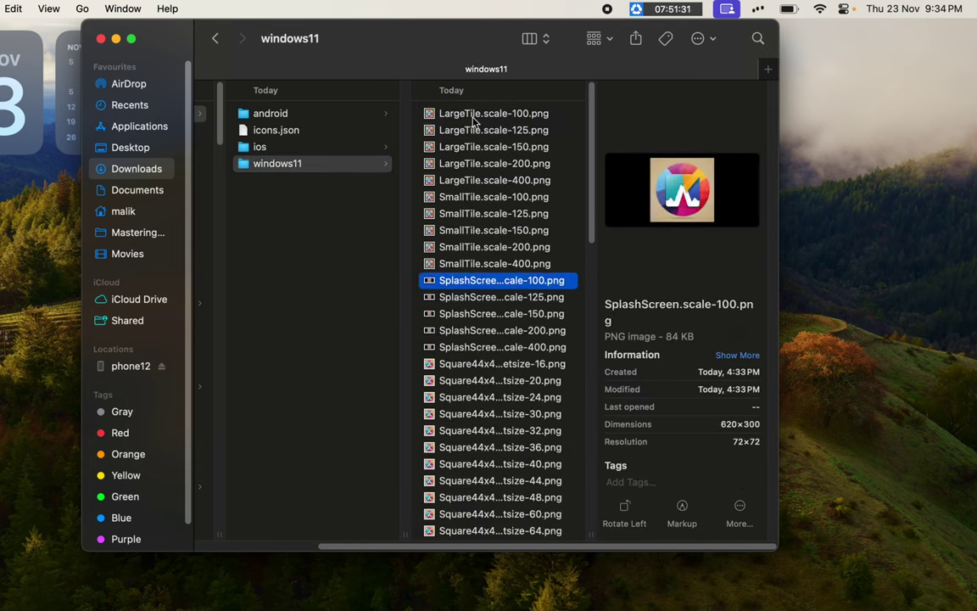
pyautogui.press('Up')
pyautogui.press('Down')
pyautogui.press('Down')
pyautogui.press('Down')
pyautogui.press('Down')
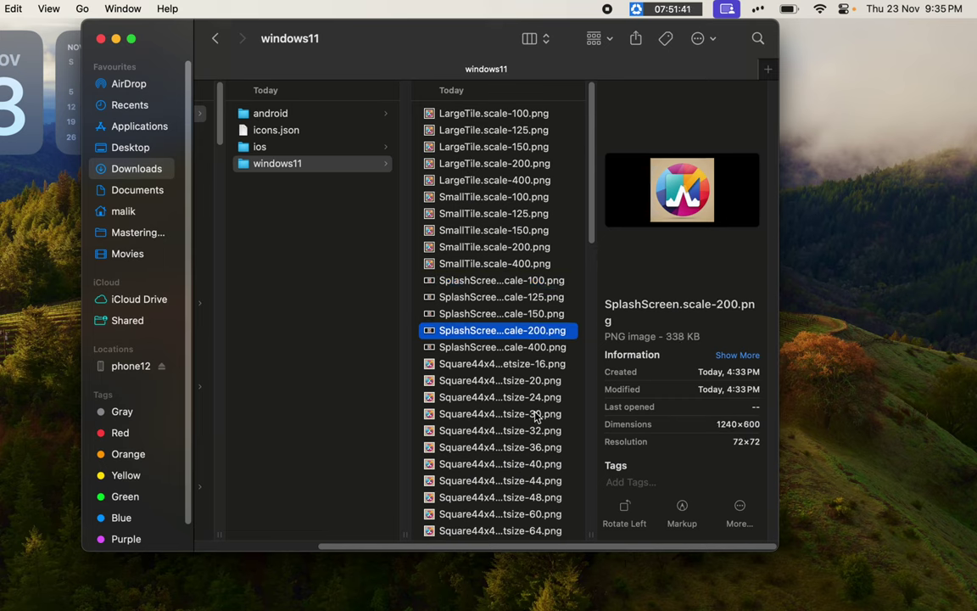
pyautogui.press('Down')
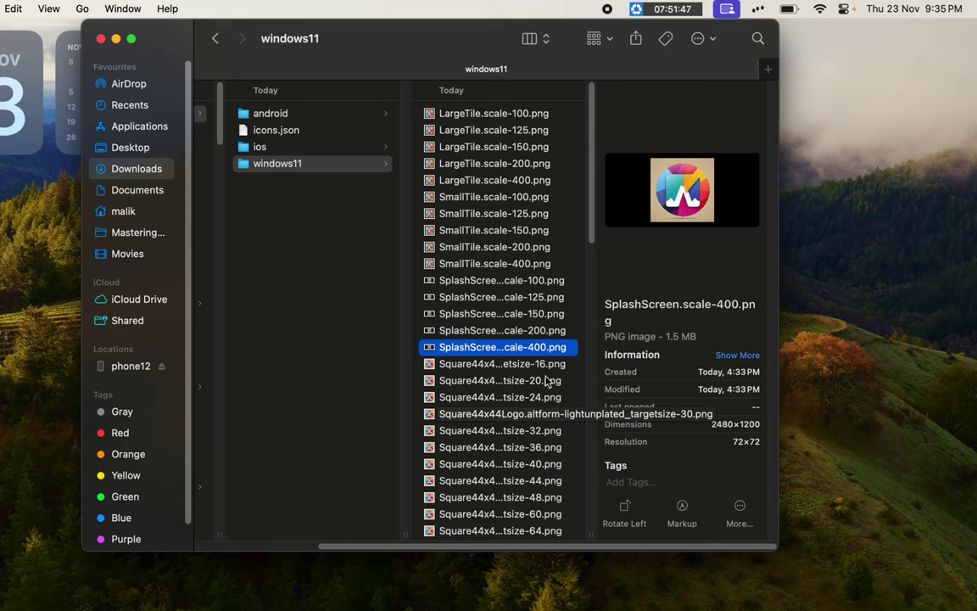
# Preview the windows11 images from SplashScreen.scale-100.png through the Square44x44, Square150x150, StoreLogo and Wide310x150 logos
pyautogui.click(467, 281)
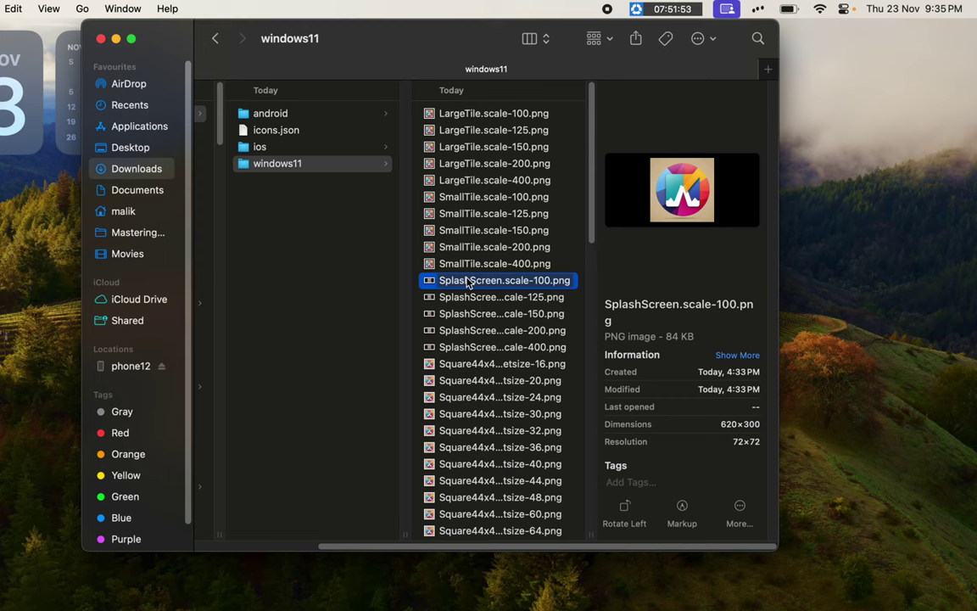
pyautogui.press('Down')
pyautogui.press('Down')
pyautogui.press('Down')
pyautogui.press('Down')
pyautogui.press('Down')
pyautogui.press('Down')
pyautogui.press('Down')
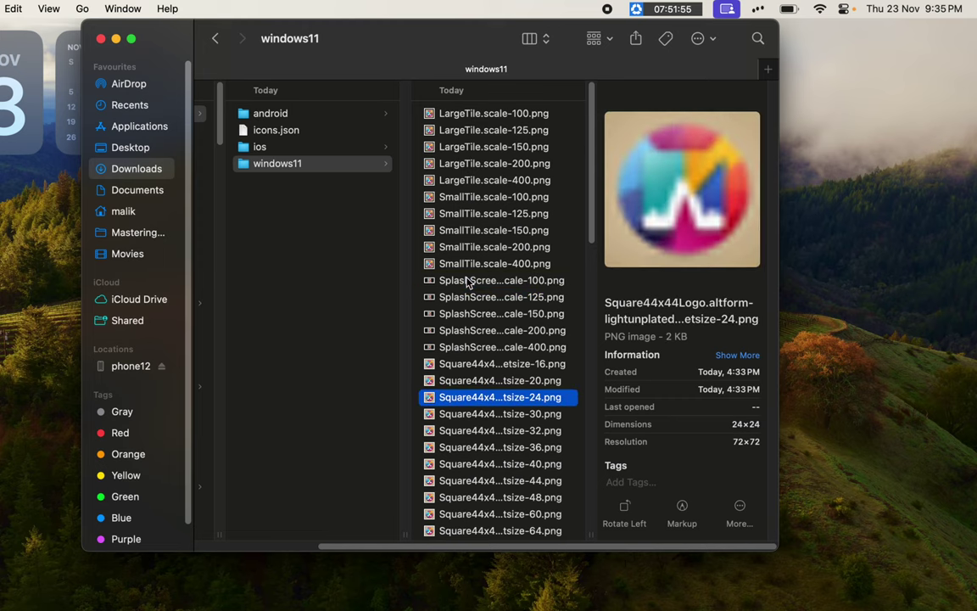
pyautogui.press('Down')
pyautogui.press('Down')
pyautogui.press('Down')
pyautogui.press('Down')
pyautogui.press('Down')
pyautogui.press('Down')
pyautogui.press('Down')
pyautogui.press('Down')
pyautogui.press('Down')
pyautogui.press('Down')
pyautogui.press('Down')
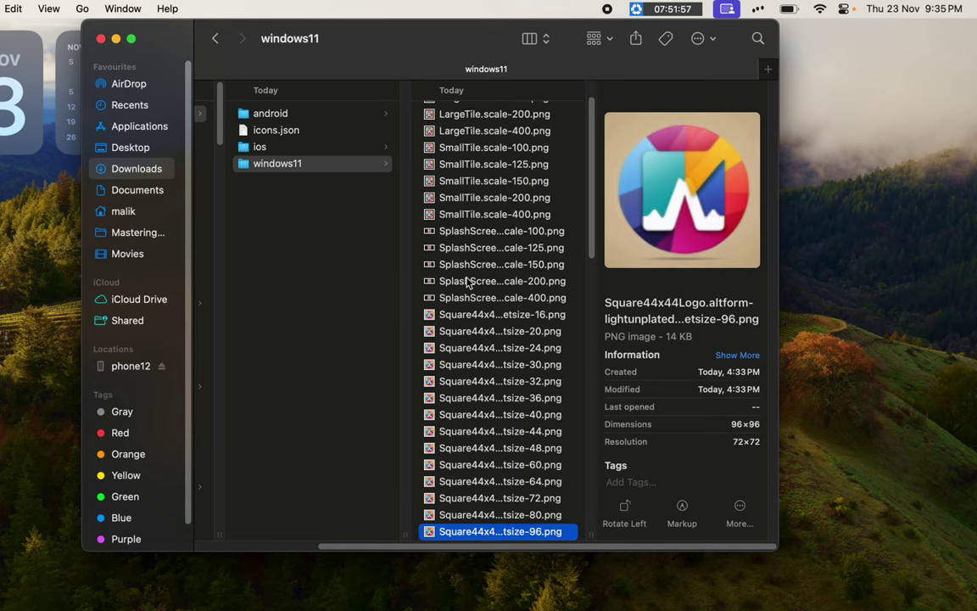
pyautogui.press('Down')
pyautogui.press('Down')
pyautogui.press('Down')
pyautogui.press('Down')
pyautogui.press('Down')
pyautogui.press('Down')
pyautogui.press('Down')
pyautogui.press('Down')
pyautogui.press('Down')
pyautogui.press('Down')
pyautogui.press('Down')
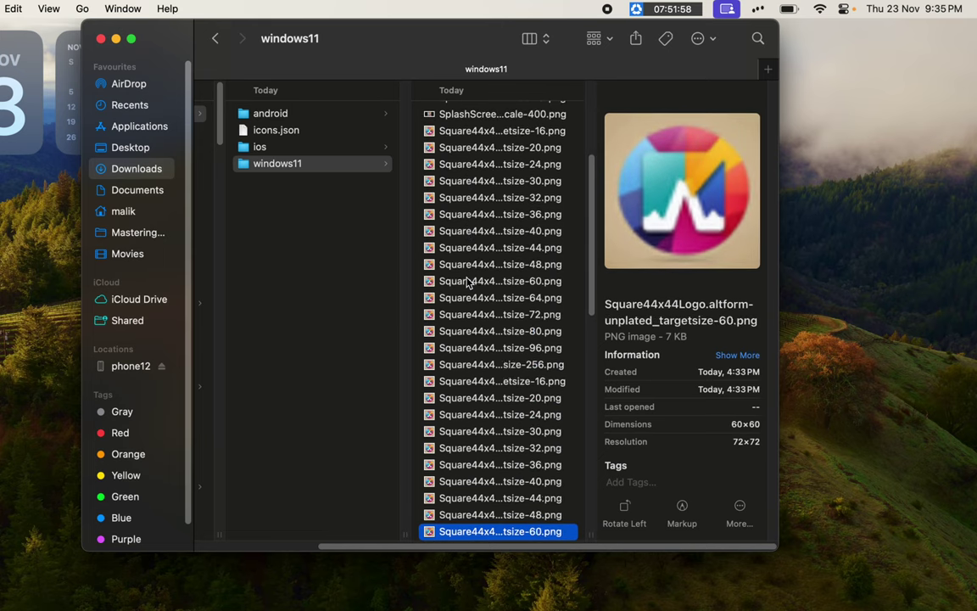
pyautogui.press('Down')
pyautogui.press('Down')
pyautogui.press('Down')
pyautogui.press('Down')
pyautogui.press('Down')
pyautogui.press('Down')
pyautogui.press('Down')
pyautogui.press('Down')
pyautogui.press('Down')
pyautogui.press('Down')
pyautogui.press('Down')
pyautogui.press('Down')
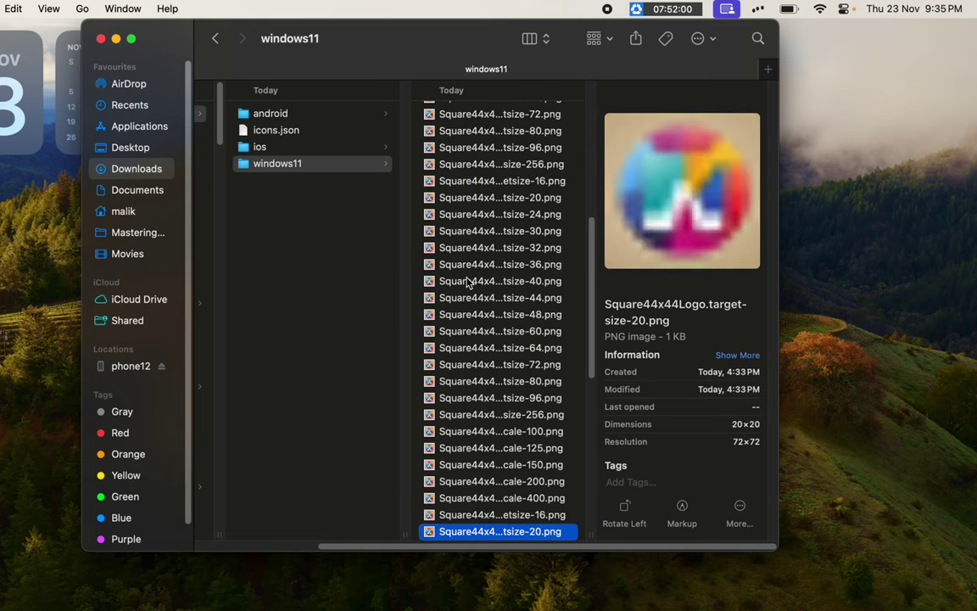
pyautogui.press('Down')
pyautogui.press('Down')
pyautogui.press('Down')
pyautogui.press('Down')
pyautogui.press('Down')
pyautogui.press('Down')
pyautogui.press('Down')
pyautogui.press('Down')
pyautogui.press('Down')
pyautogui.press('Down')
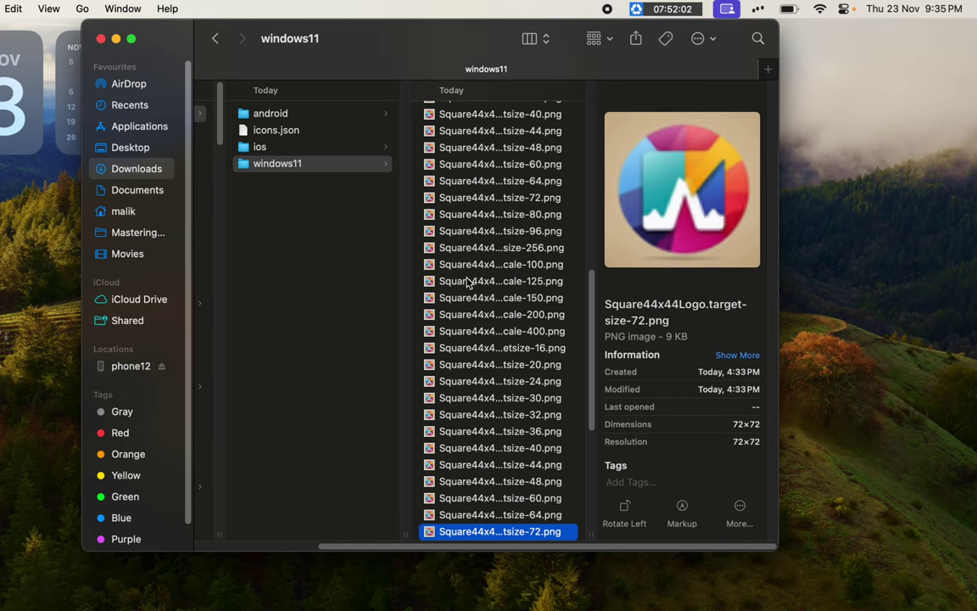
pyautogui.press('Down')
pyautogui.press('Down')
pyautogui.press('Down')
pyautogui.press('Down')
pyautogui.press('Down')
pyautogui.press('Down')
pyautogui.press('Down')
pyautogui.press('Down')
pyautogui.press('Down')
pyautogui.press('Down')
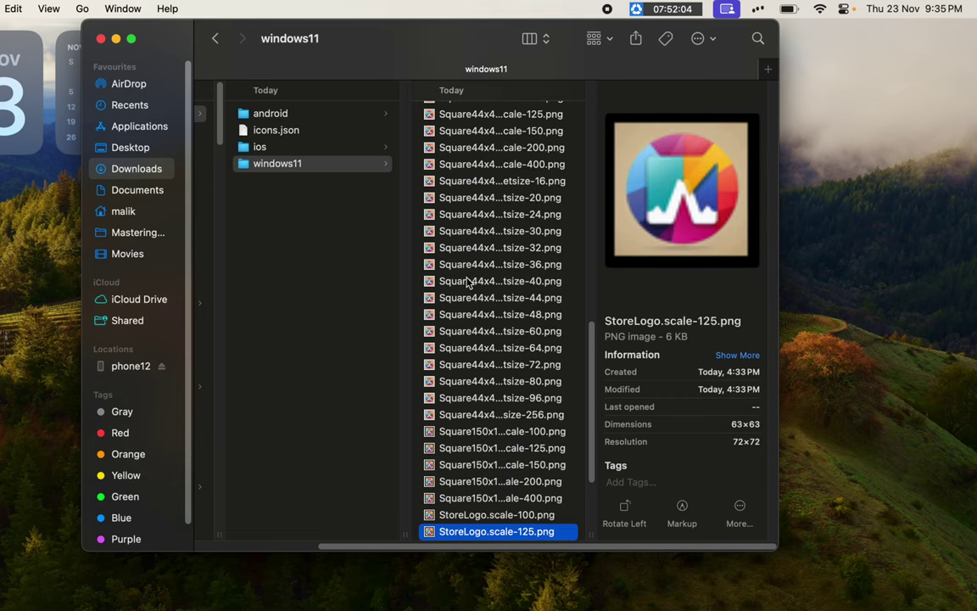
pyautogui.press('Down')
pyautogui.press('Down')
pyautogui.press('Down')
pyautogui.press('Down')
pyautogui.press('Down')
pyautogui.press('Down')
pyautogui.press('Down')
pyautogui.press('Down')
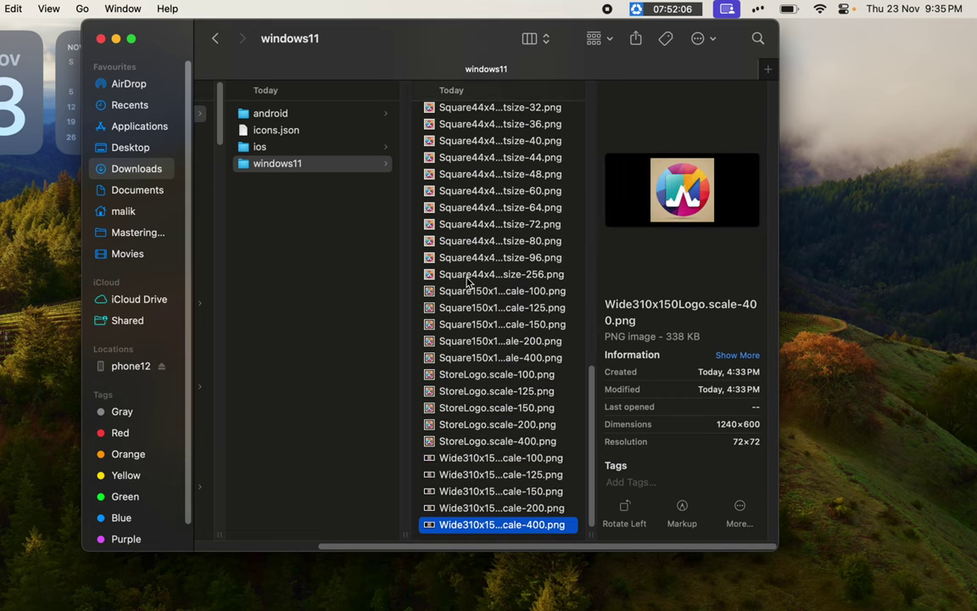
# Return to the AppImages folder in Downloads and select it without renaming it
pyautogui.hscroll(-5, 359, 223)
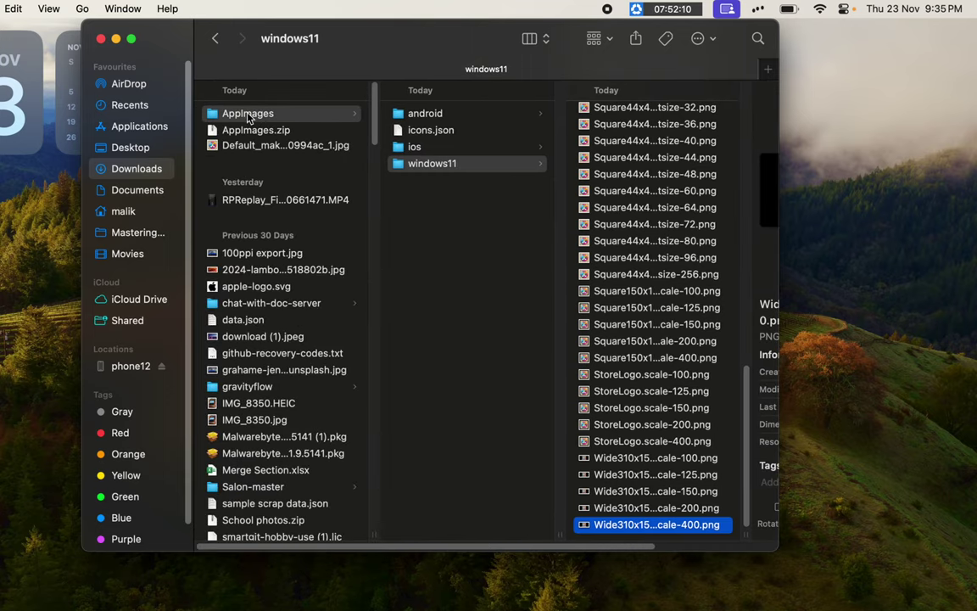
pyautogui.click(248, 115)
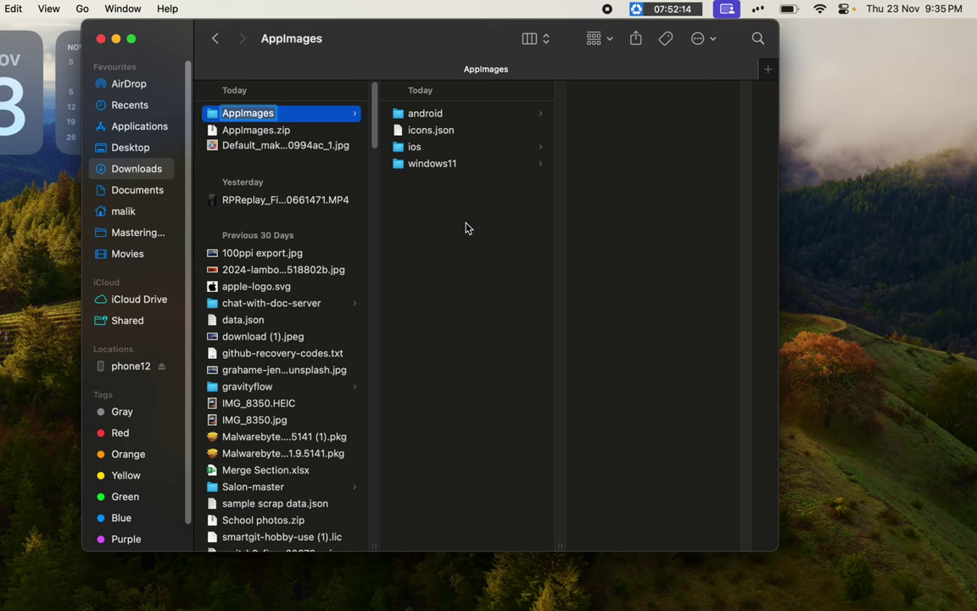
pyautogui.click(419, 39)
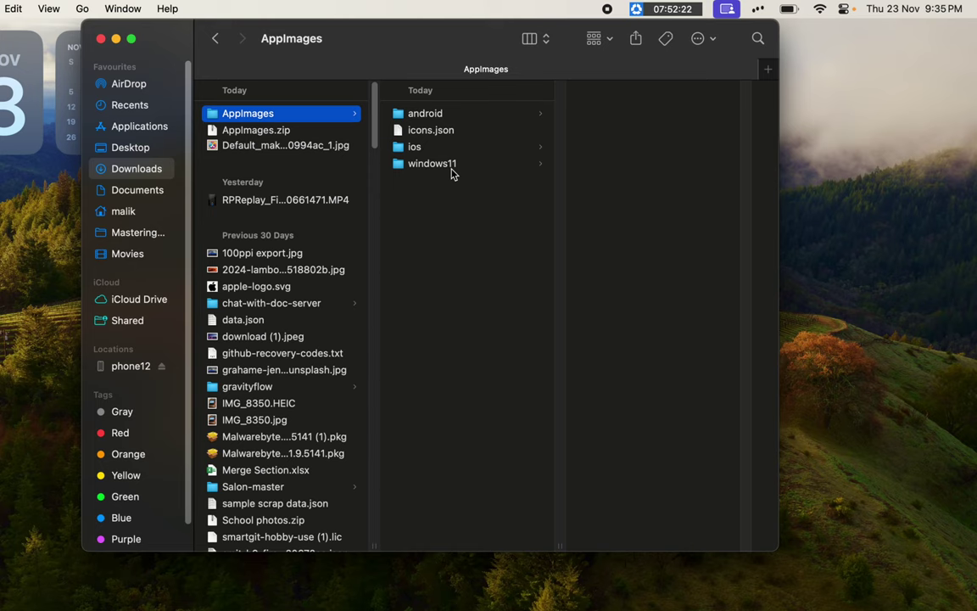
# Switch to PWABuilder's manifest editor and examine the site URL in the Screenshots section
pyautogui.hotkey('ctrl', 'Right')
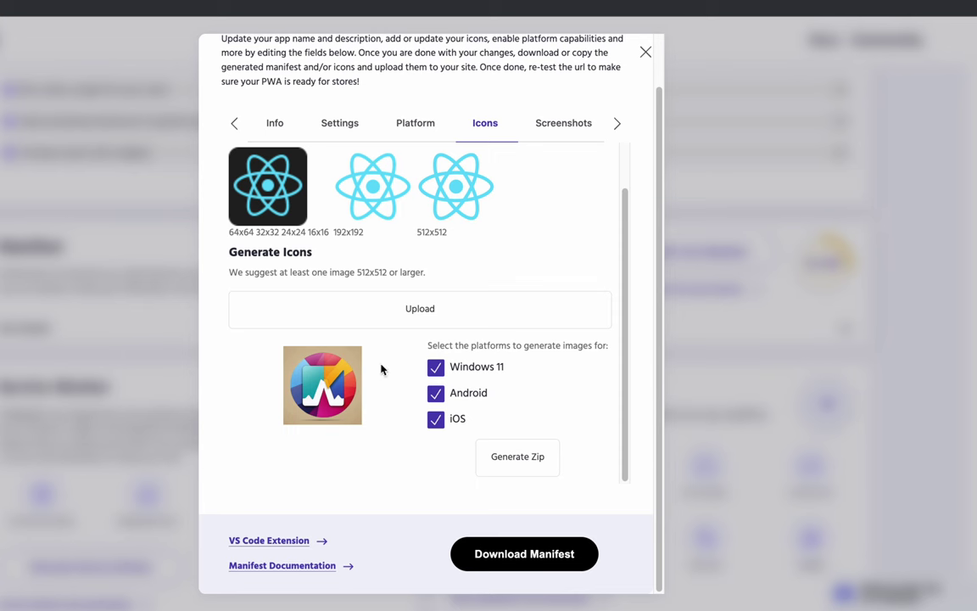
pyautogui.click(559, 133)
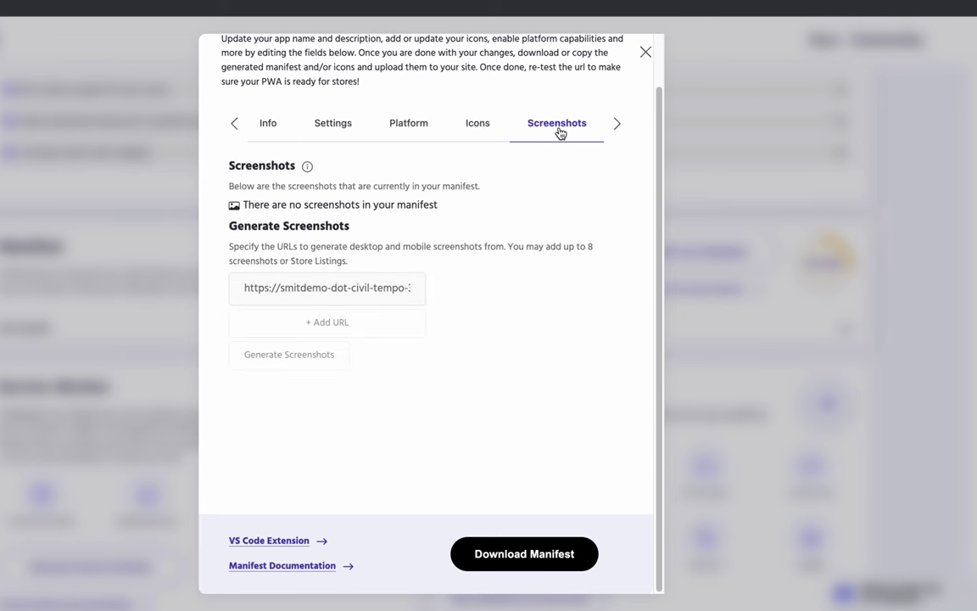
pyautogui.tripleClick(310, 288)
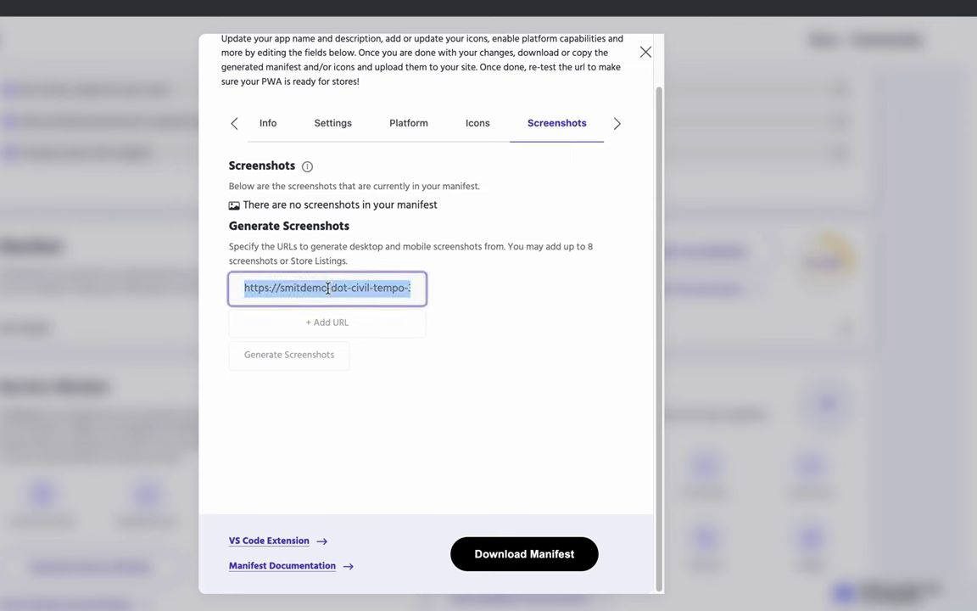
pyautogui.write('https://smitdemo-dot-civil-tempo-388912.ue.r.appspot.com/')
pyautogui.moveTo(296, 291); pyautogui.dragTo(214, 290)
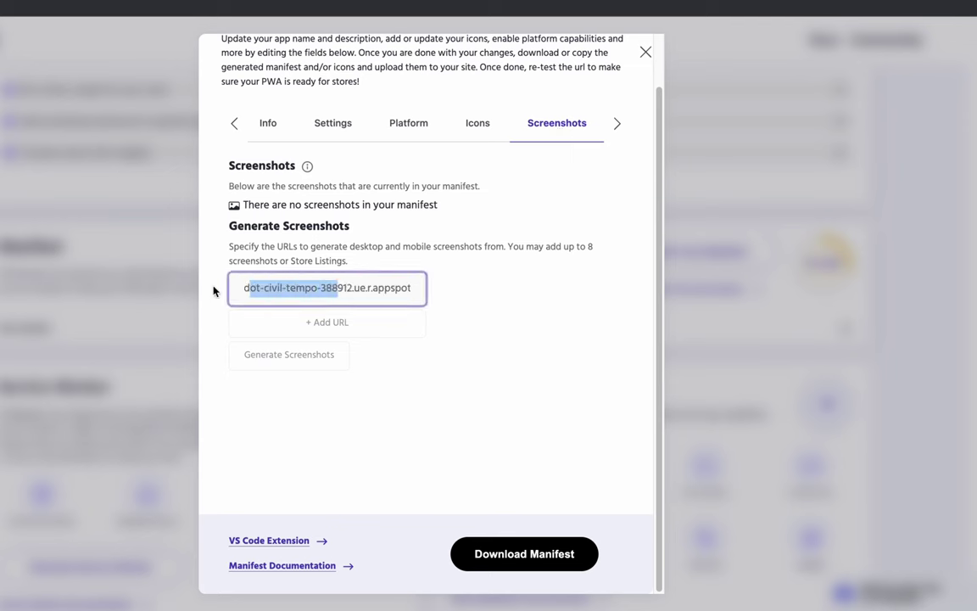
pyautogui.click(272, 294)
pyautogui.moveTo(411, 288); pyautogui.dragTo(339, 292)
pyautogui.tripleClick(340, 292)
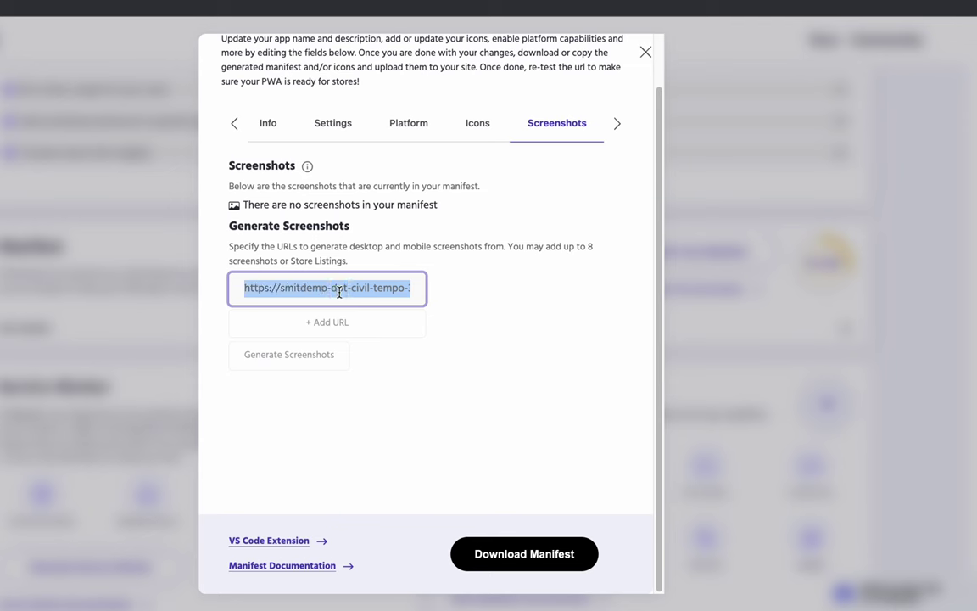
pyautogui.click(384, 205)
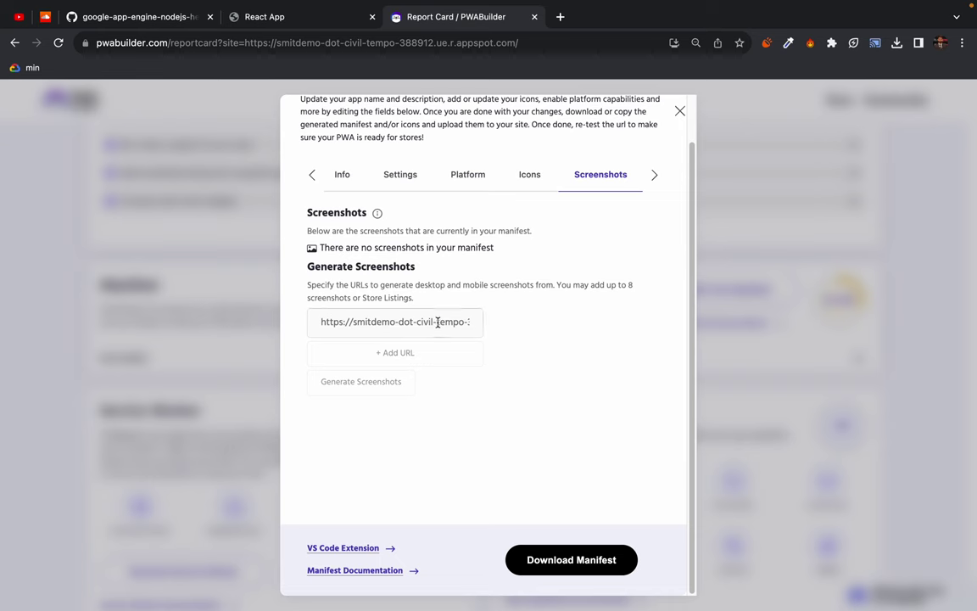
# Replace the screenshot URL with the chat page address copied from the React App and generate the screenshots
pyautogui.tripleClick(374, 289)
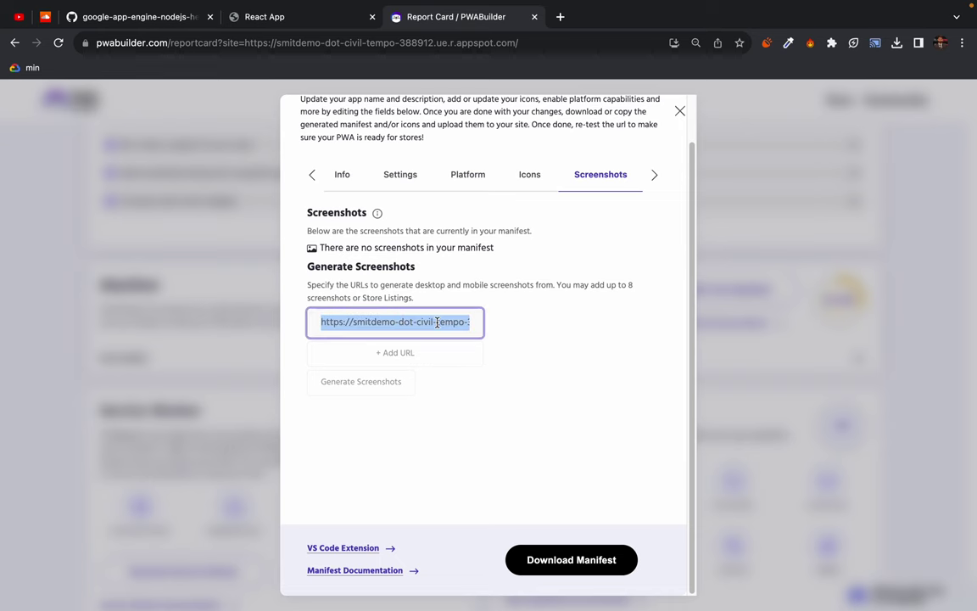
pyautogui.press('BackSpace')
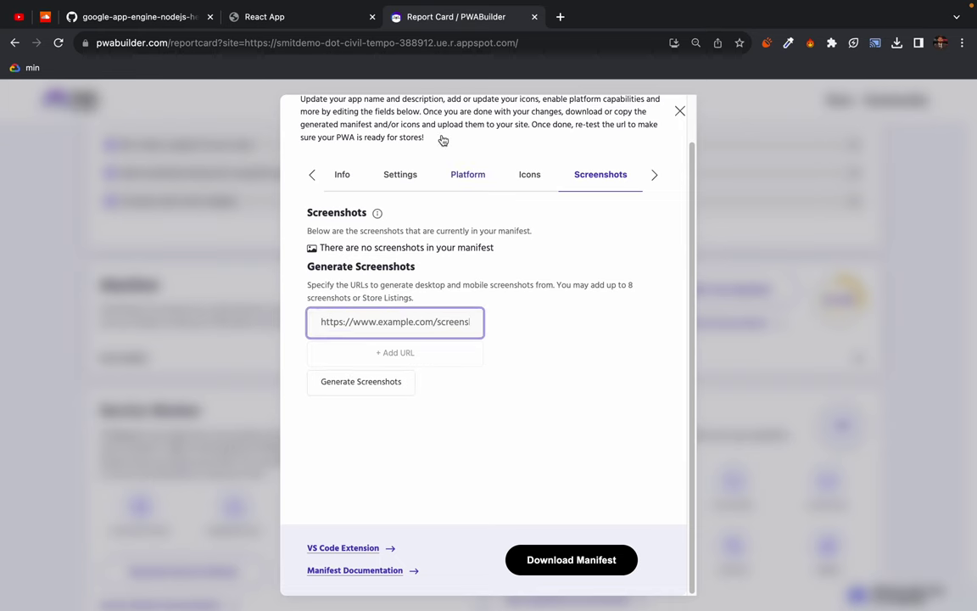
pyautogui.click(252, 24)
pyautogui.click(233, 35)
pyautogui.press('super+c')
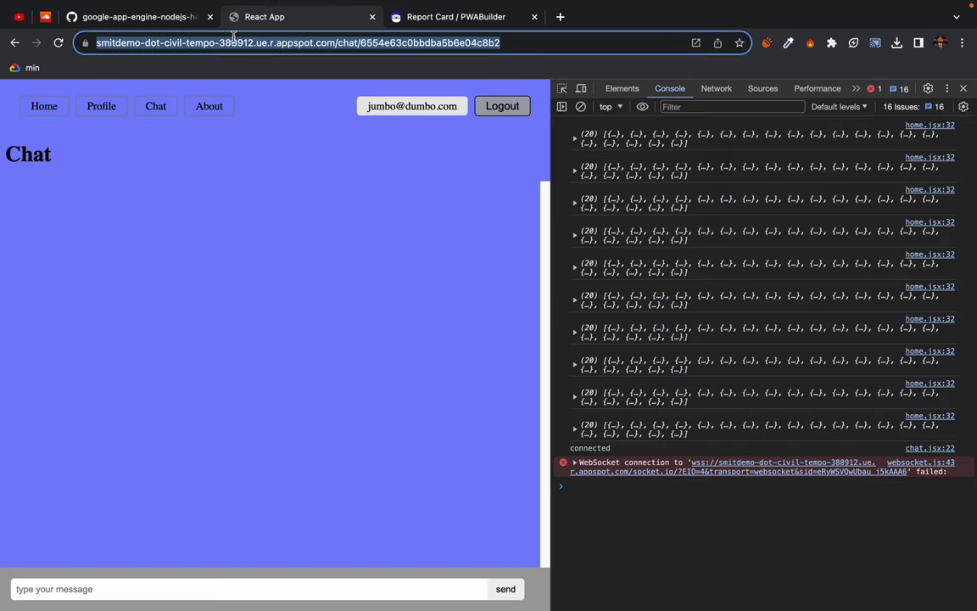
pyautogui.click(424, 18)
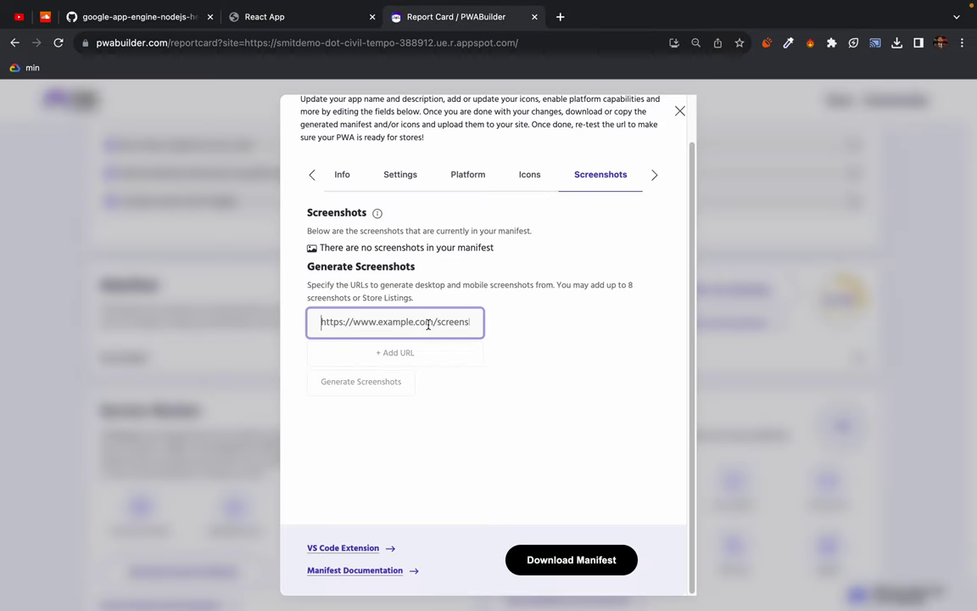
pyautogui.press('super+v')
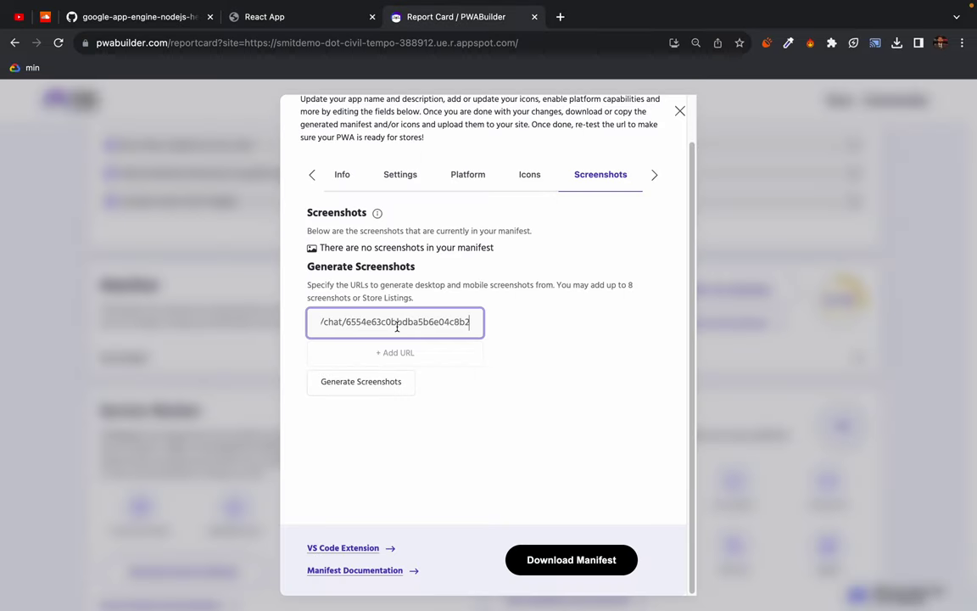
pyautogui.click(359, 383)
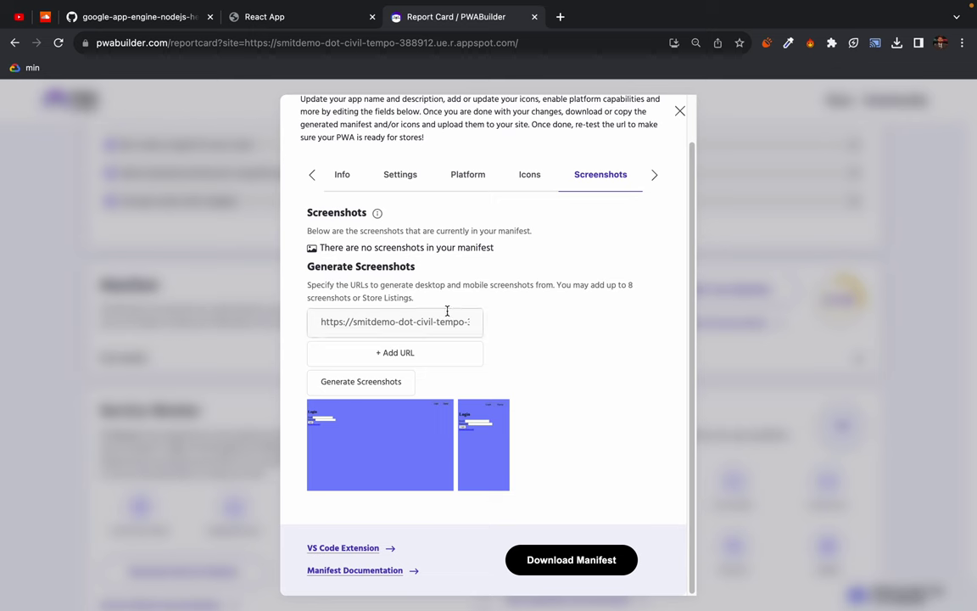
pyautogui.moveTo(425, 438); pyautogui.dragTo(596, 403)
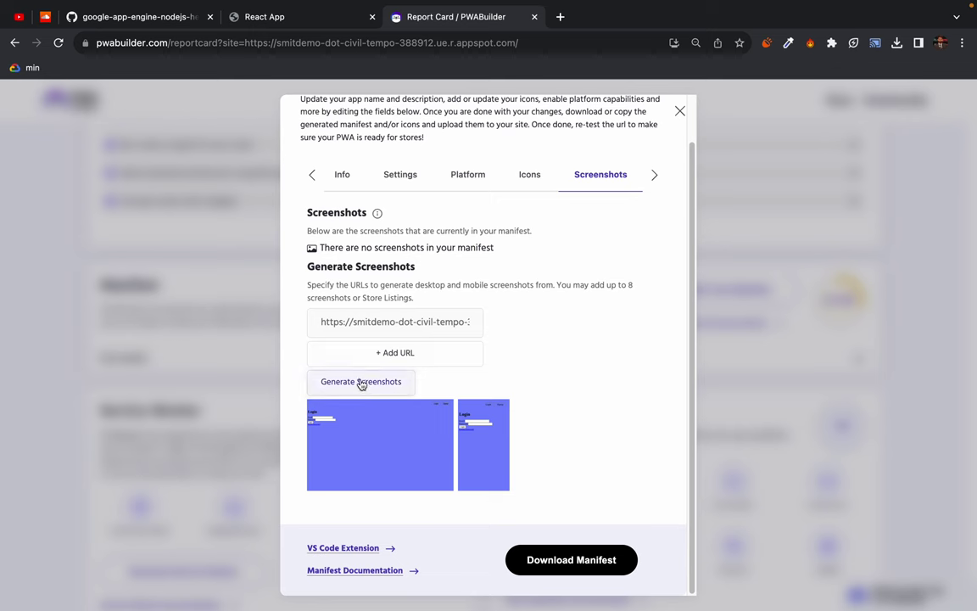
# Add a second screenshot URL entry and clear its prefilled address after checking the React App's chat page
pyautogui.click(395, 355)
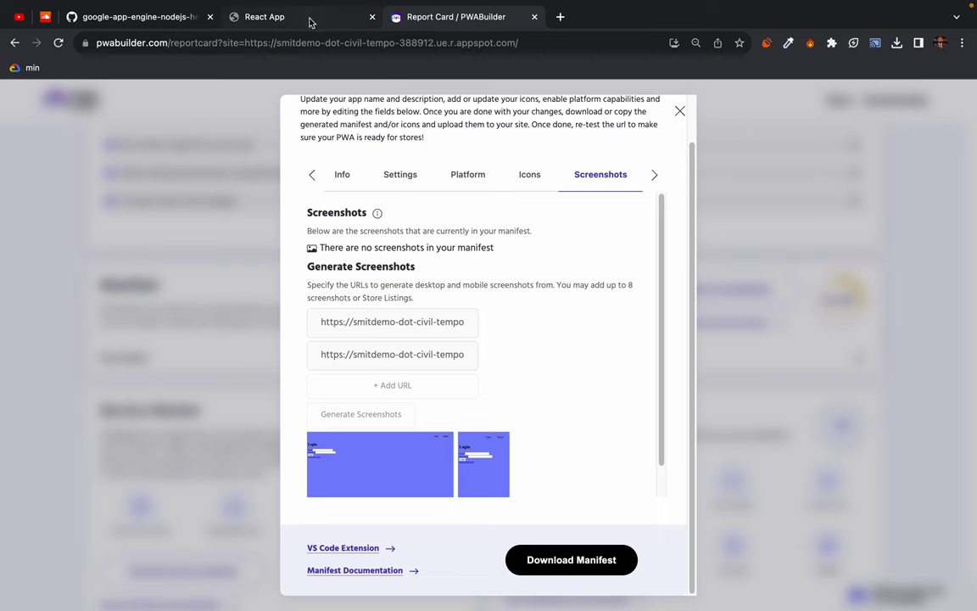
pyautogui.click(281, 18)
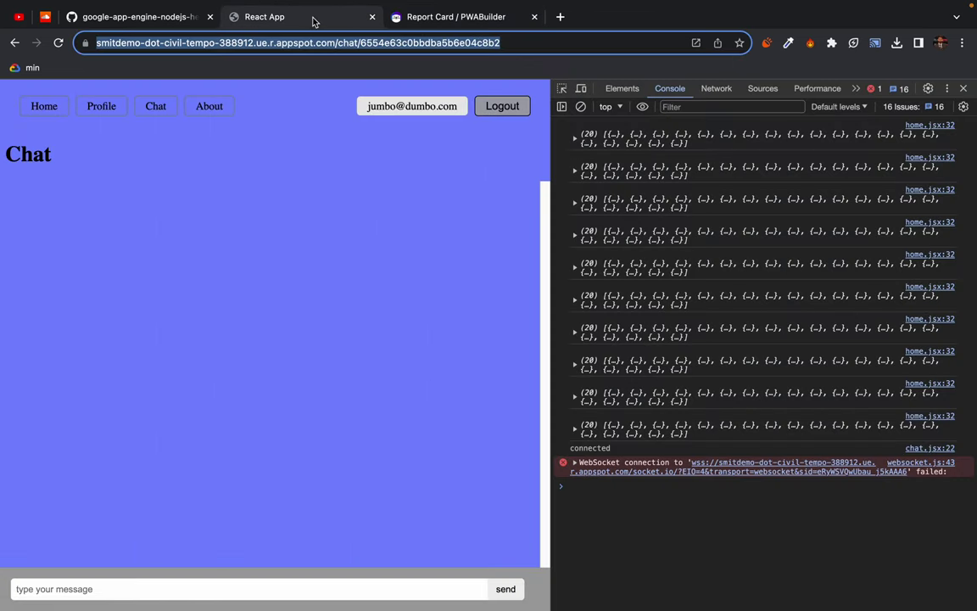
pyautogui.click(263, 161)
pyautogui.click(447, 23)
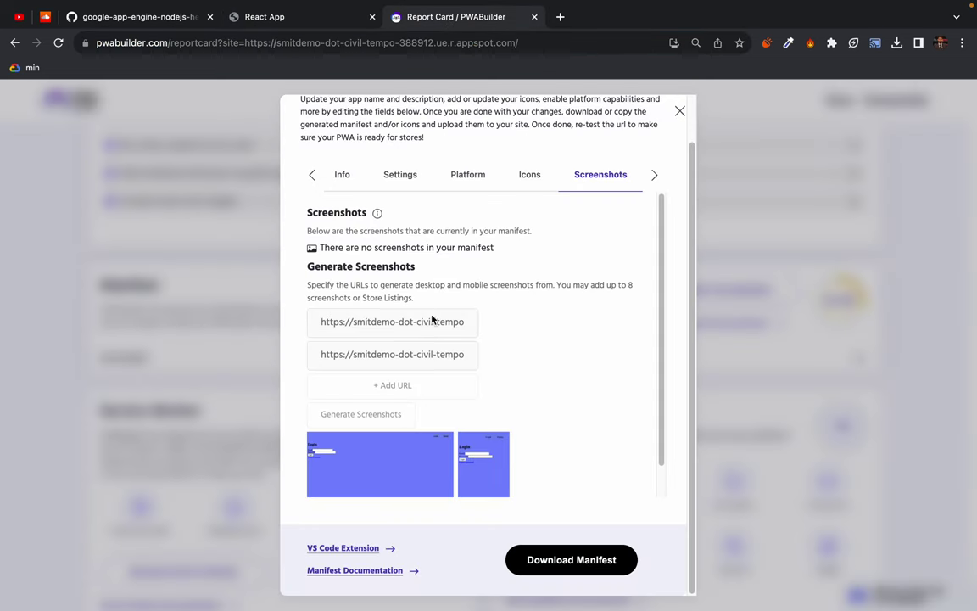
pyautogui.tripleClick(431, 347)
pyautogui.press('BackSpace')
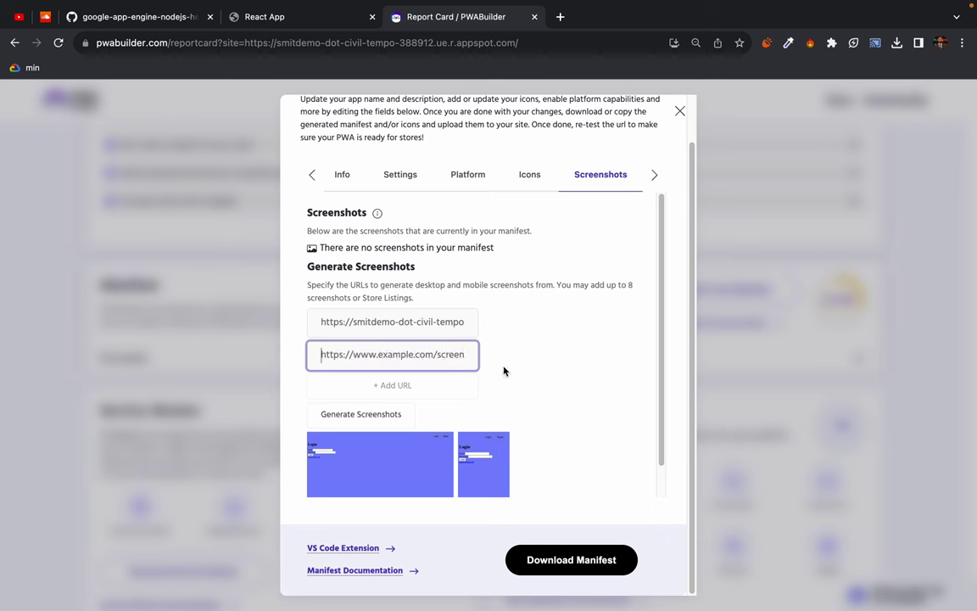
pyautogui.click(509, 370)
pyautogui.click(453, 355)
pyautogui.click(551, 356)
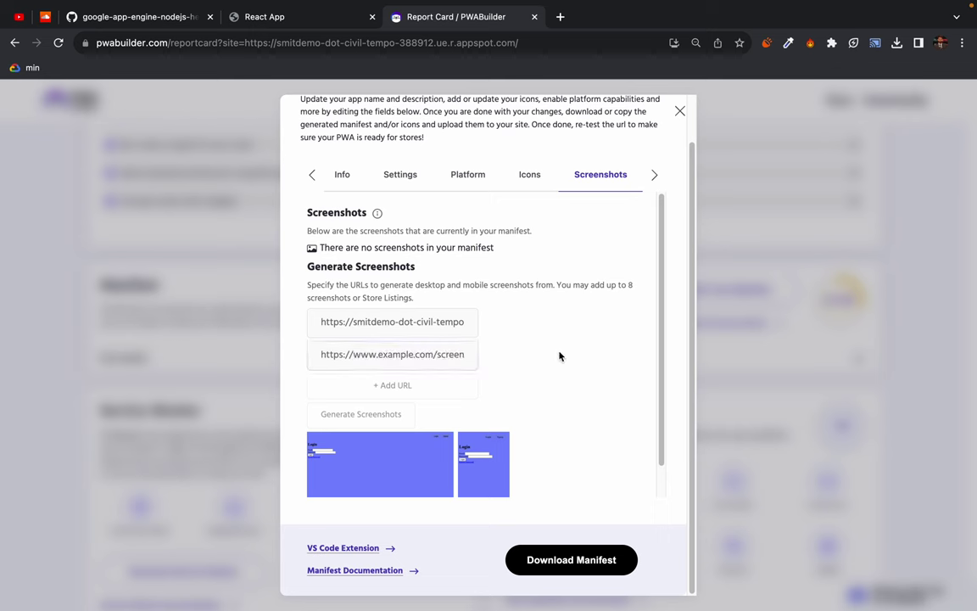
pyautogui.scroll(-1, 588, 354)
pyautogui.scroll(1, 587, 355)
pyautogui.scroll(-1, 588, 354)
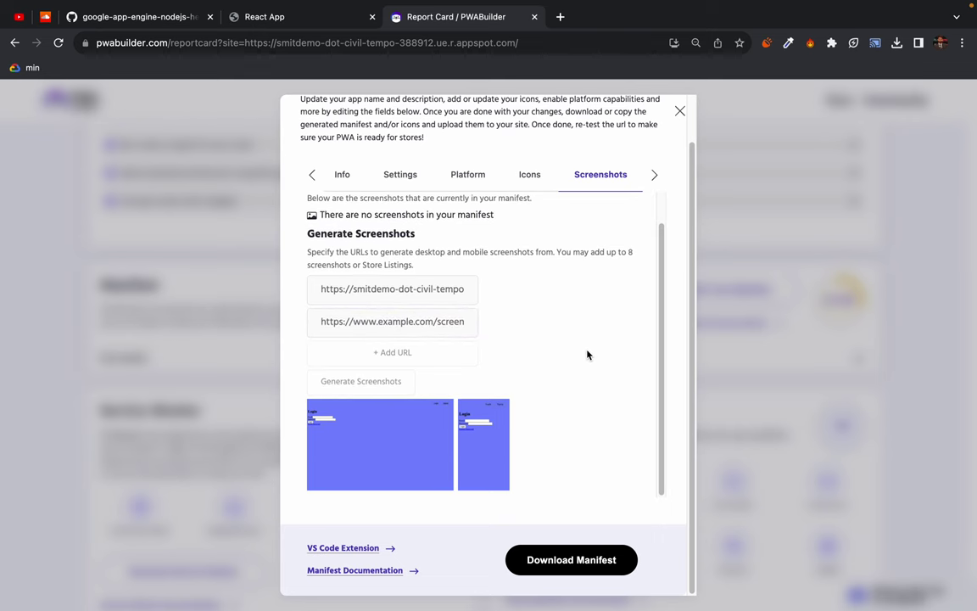
# Add a share target to the manifest, review its Action, Method and Parameters fields, and remove it again
pyautogui.click(654, 176)
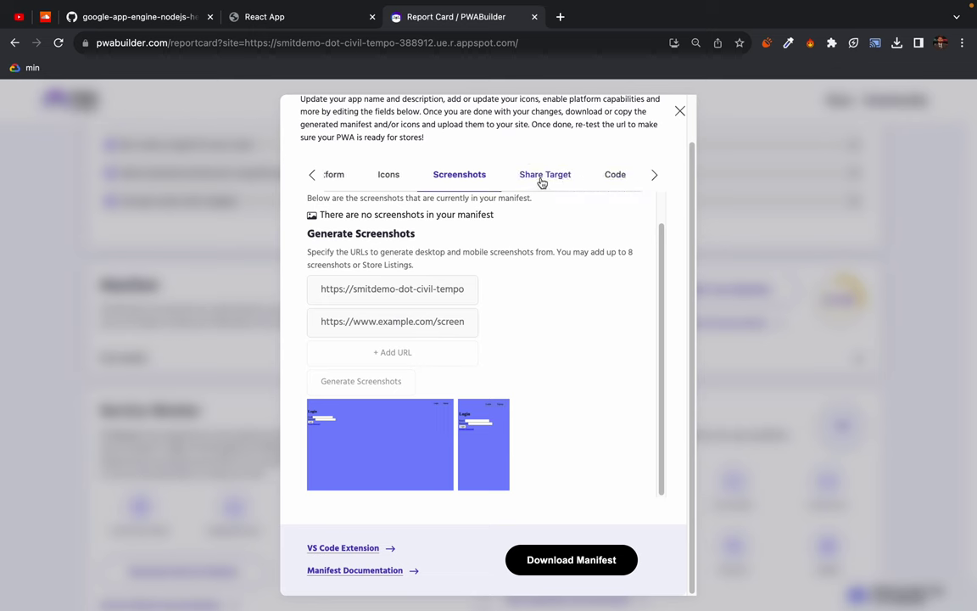
pyautogui.click(541, 176)
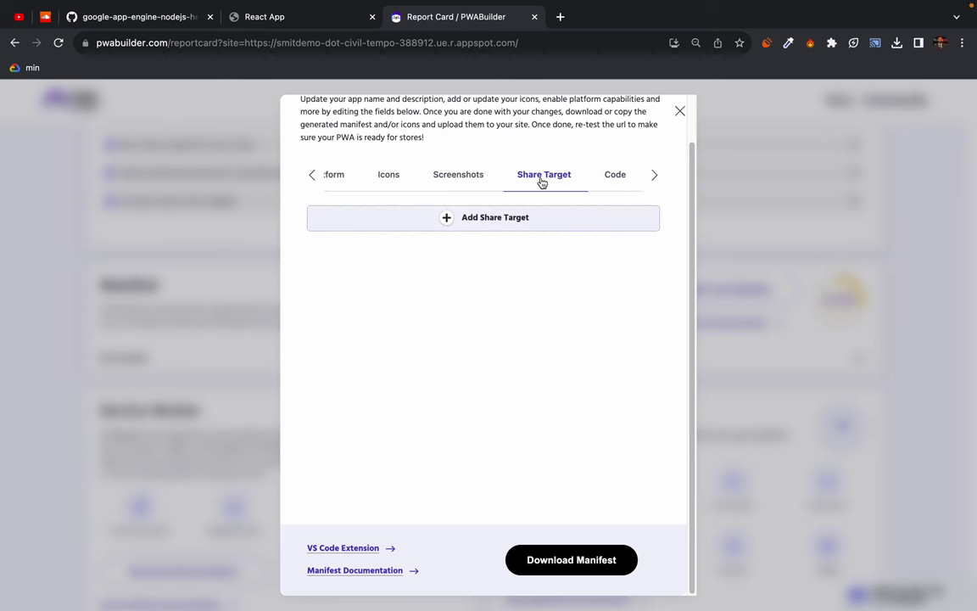
pyautogui.click(452, 219)
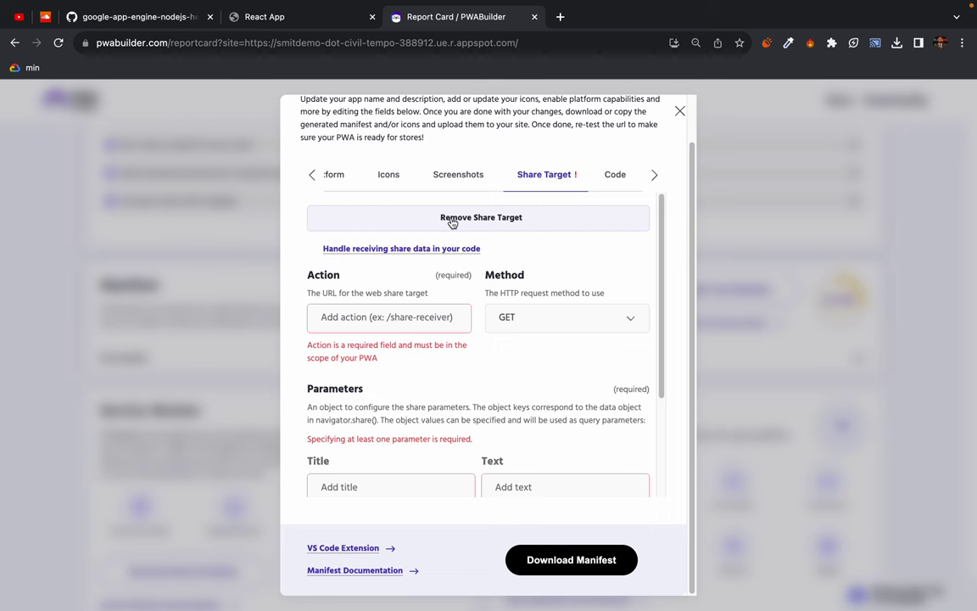
pyautogui.scroll(-1, 439, 383)
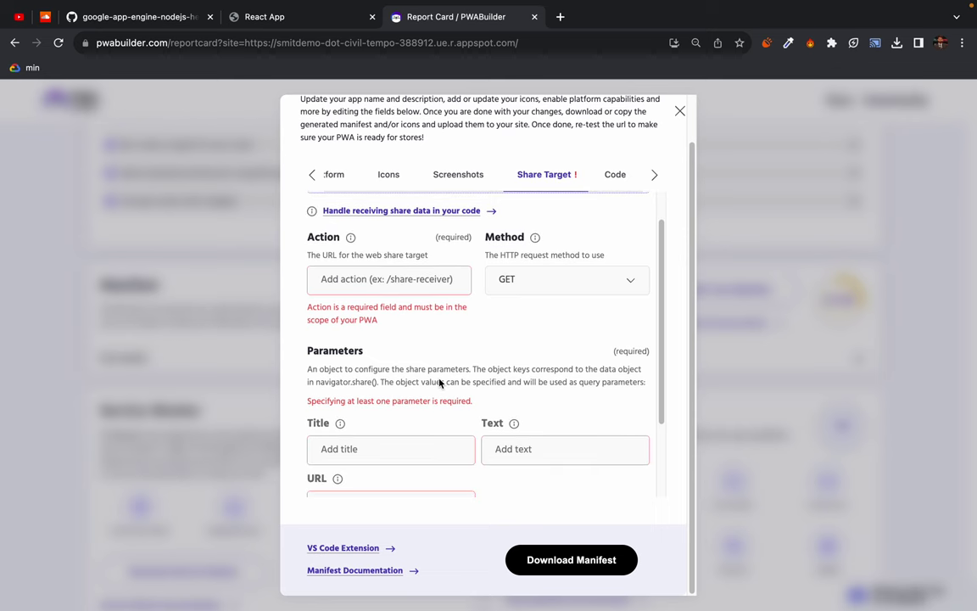
pyautogui.scroll(1, 439, 384)
pyautogui.moveTo(312, 252)
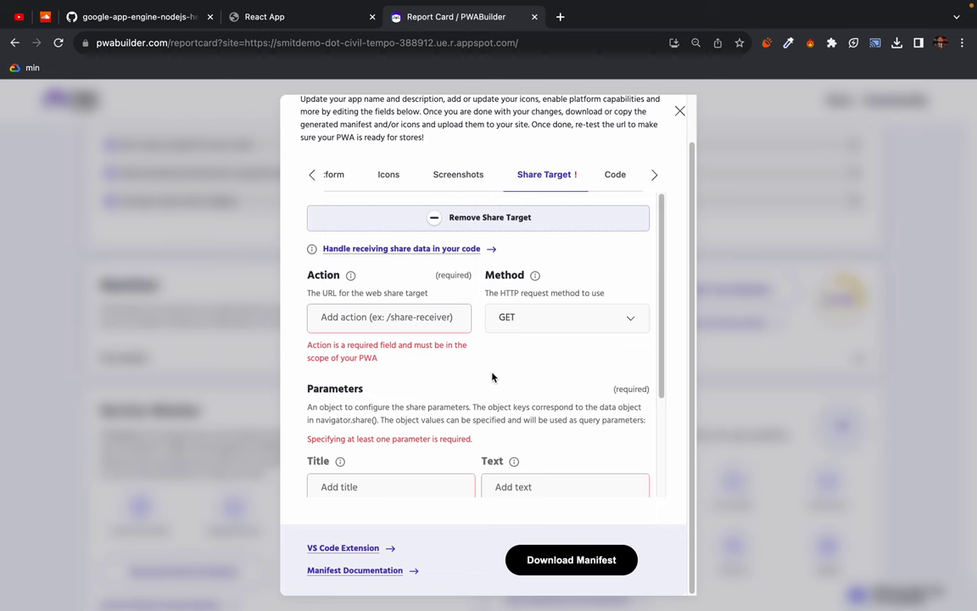
pyautogui.click(432, 214)
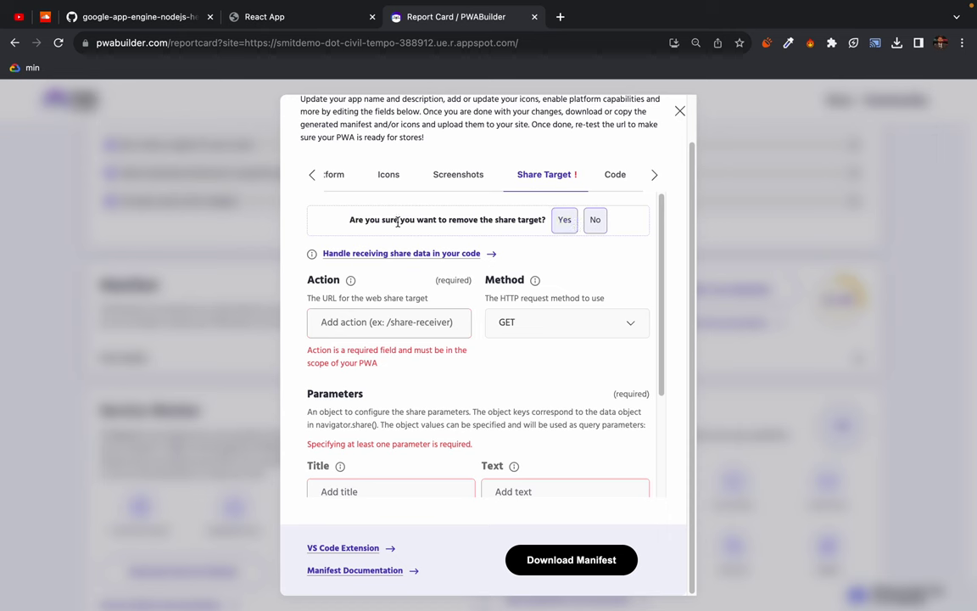
pyautogui.click(564, 219)
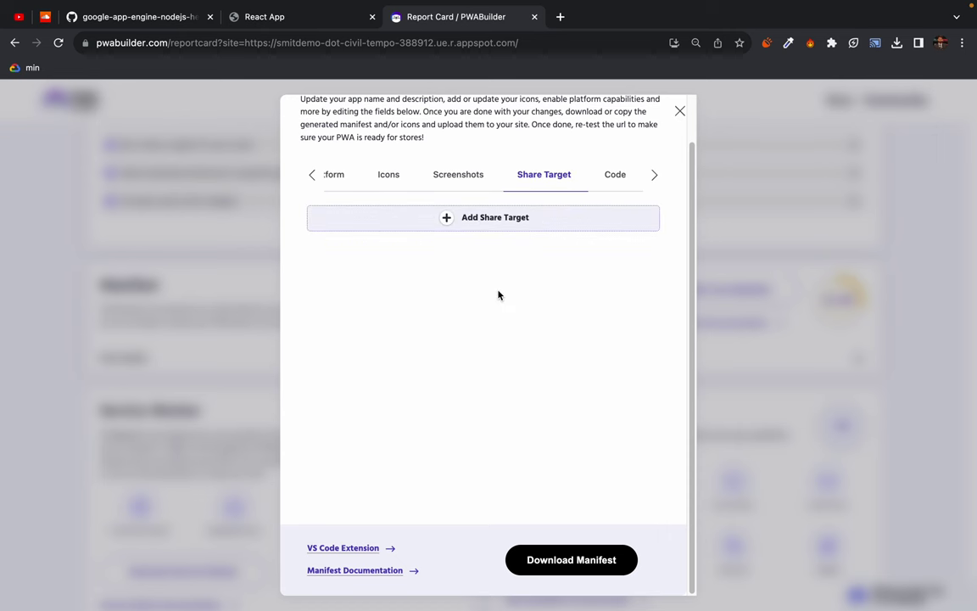